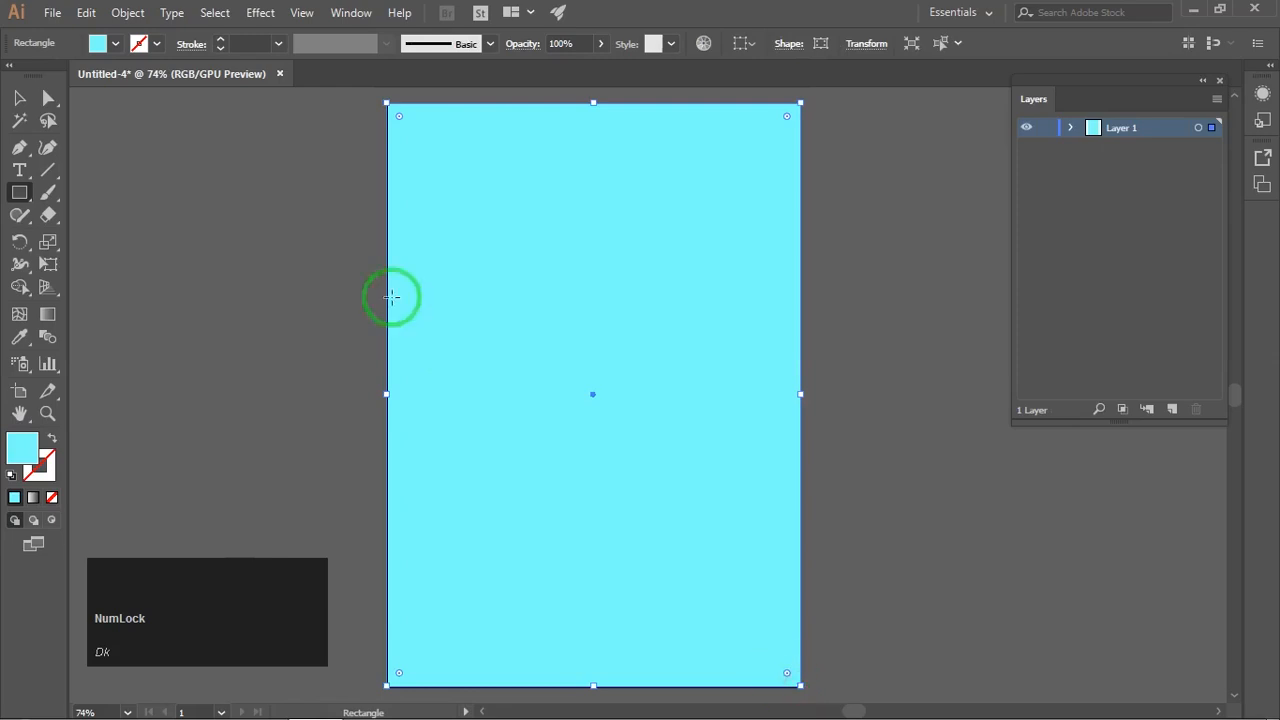
# Lock the cyan background rectangle inside Layer 1 and add a new layer above it.
pyautogui.click(22, 100)
pyautogui.click(306, 251)
pyautogui.click(686, 200)
pyautogui.click(1080, 165)
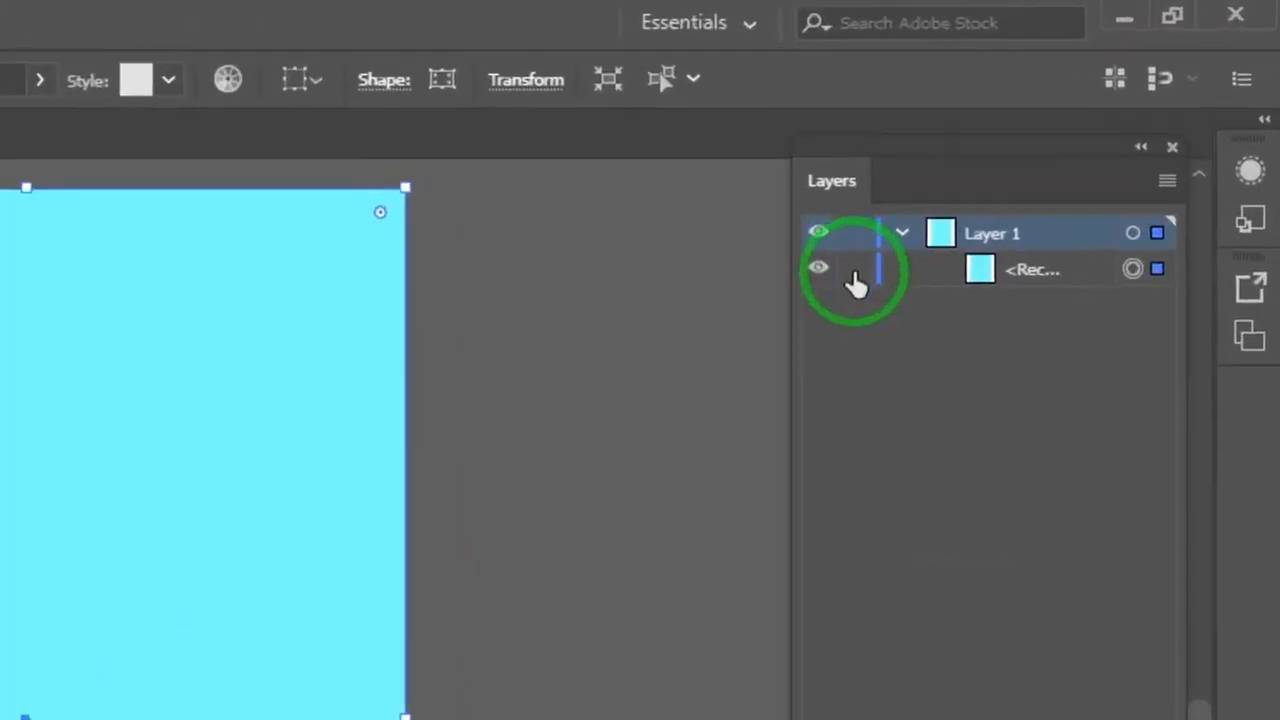
pyautogui.click(1047, 148)
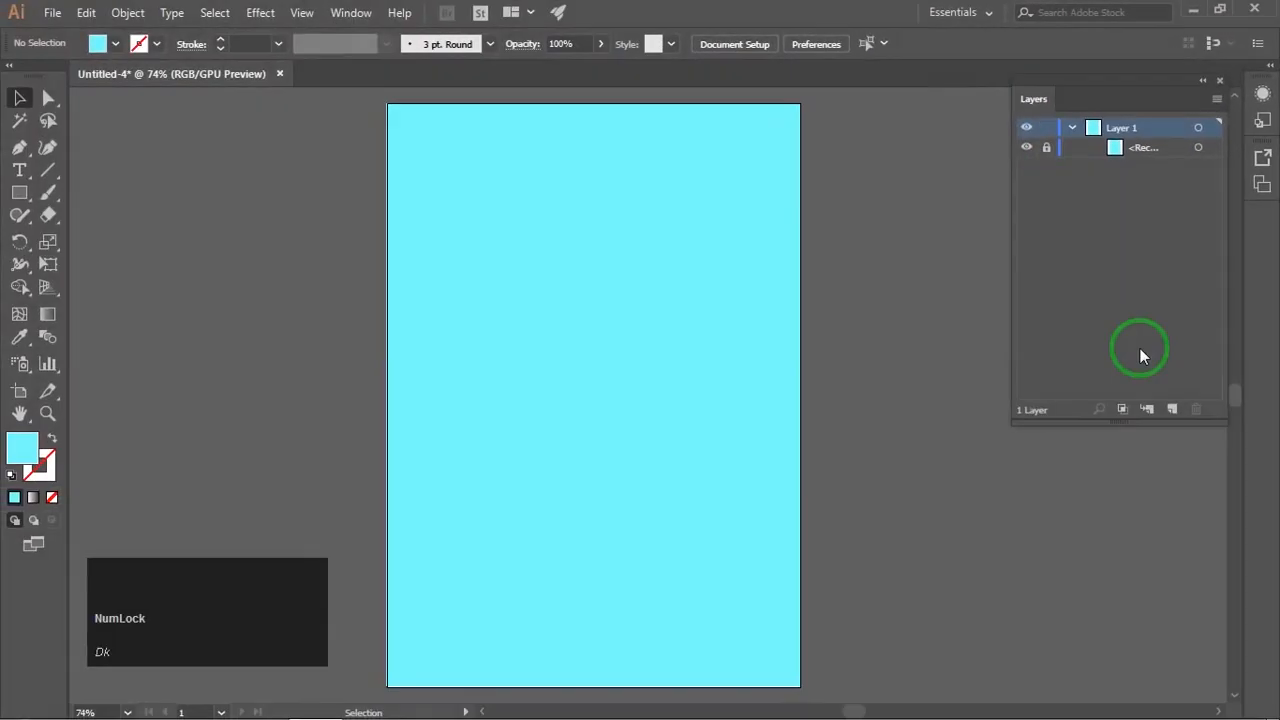
pyautogui.click(1172, 409)
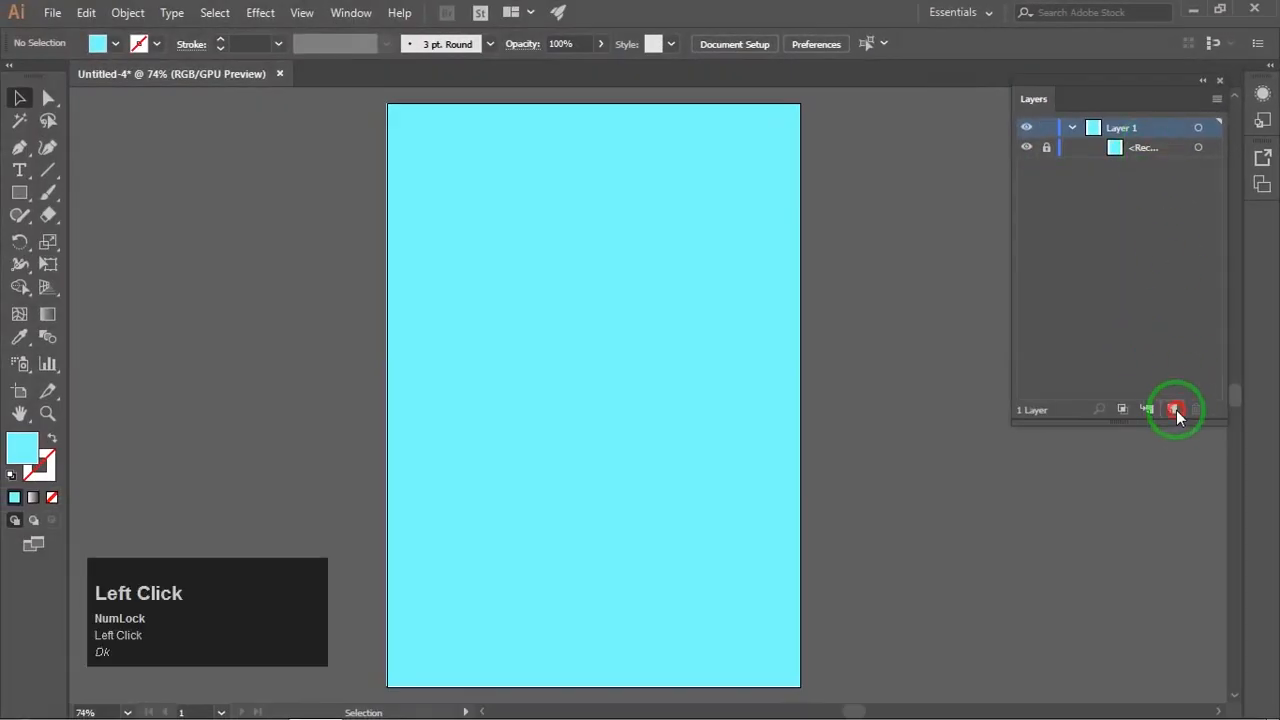
pyautogui.moveTo(721, 336); pyautogui.dragTo(716, 340)
pyautogui.click(520, 318)
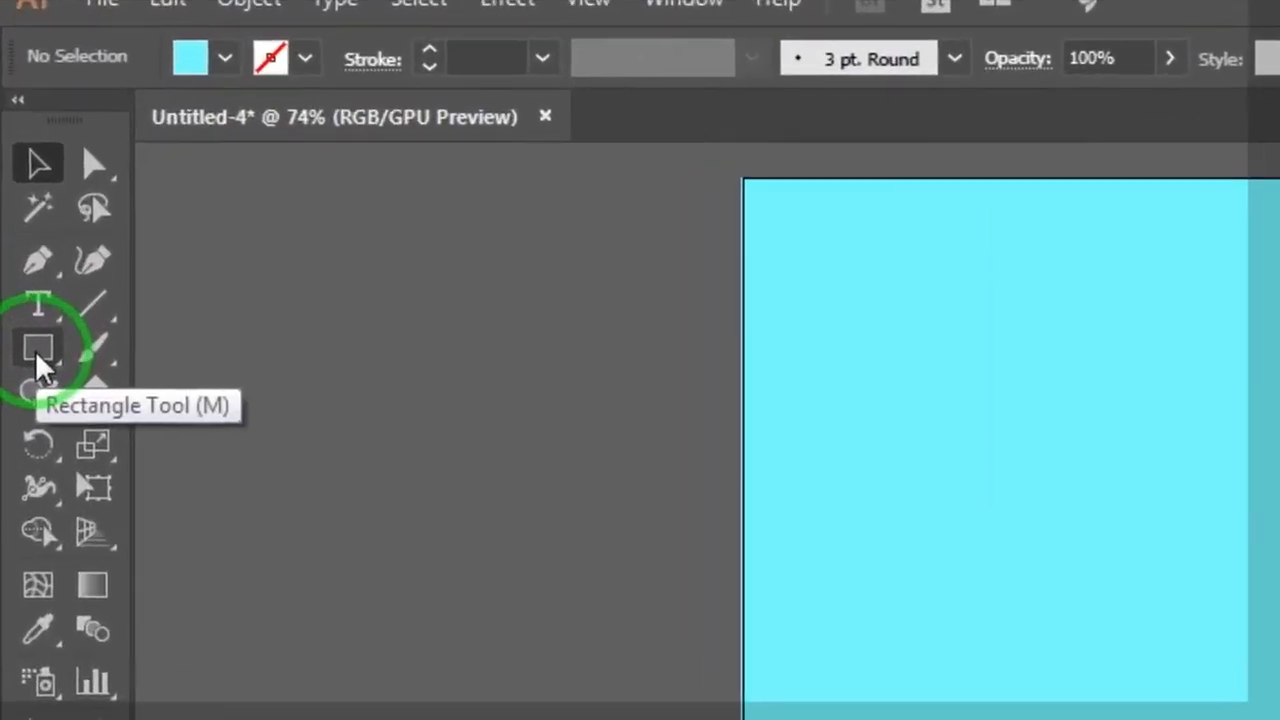
# Draw a hexagon with the Polygon tool near the middle of the artboard and adjust its position slightly.
pyautogui.moveTo(20, 200); pyautogui.dragTo(66, 230)
pyautogui.moveTo(137, 422); pyautogui.dragTo(185, 487)
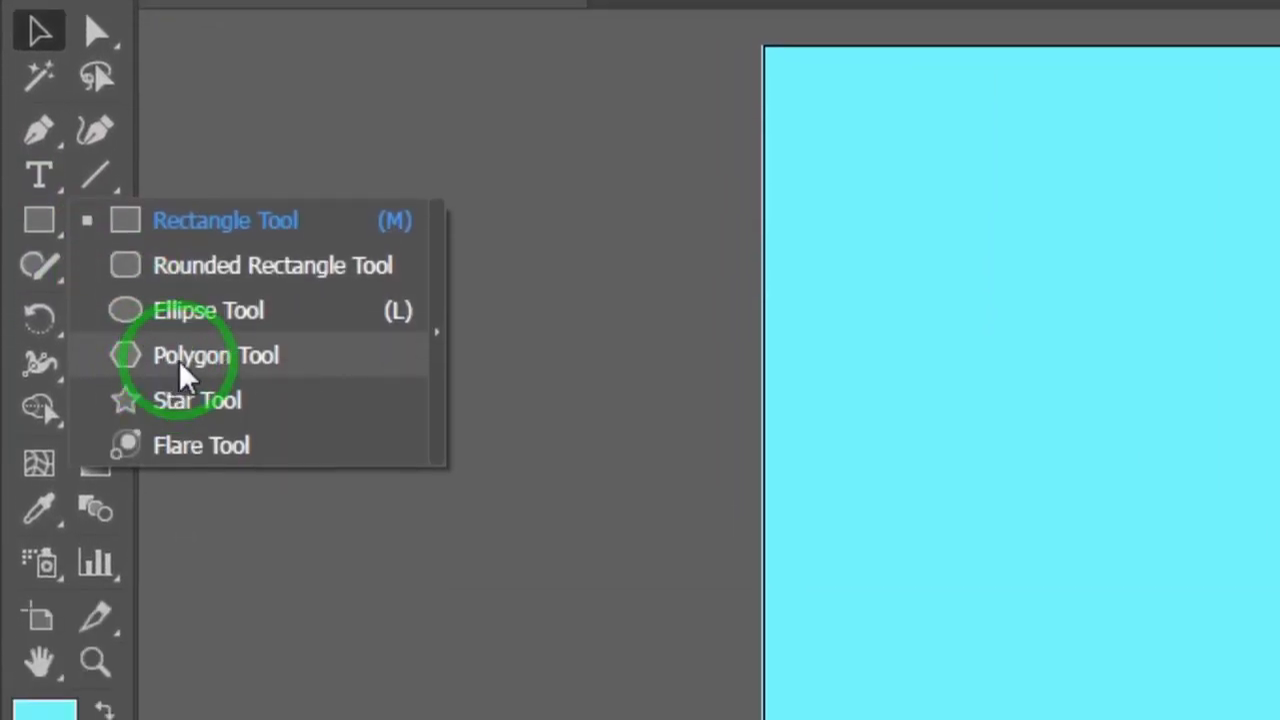
pyautogui.moveTo(179, 360); pyautogui.dragTo(179, 360)
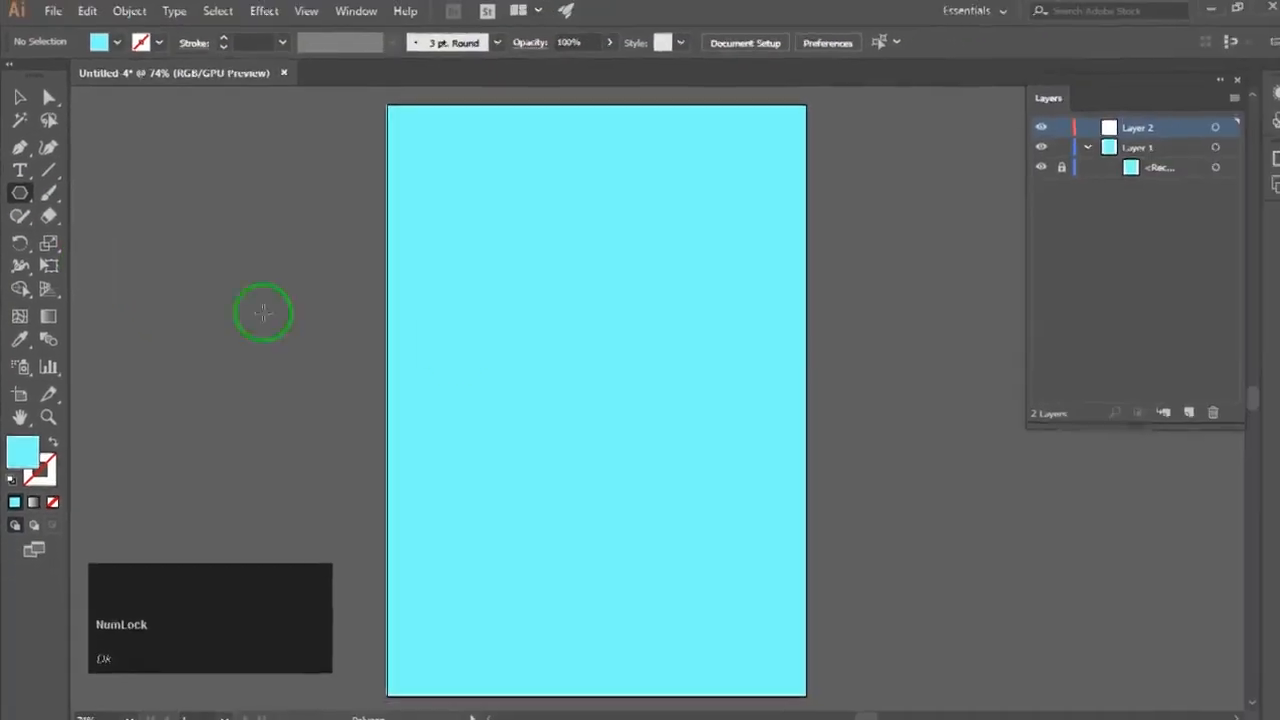
pyautogui.moveTo(601, 348); pyautogui.dragTo(637, 411)
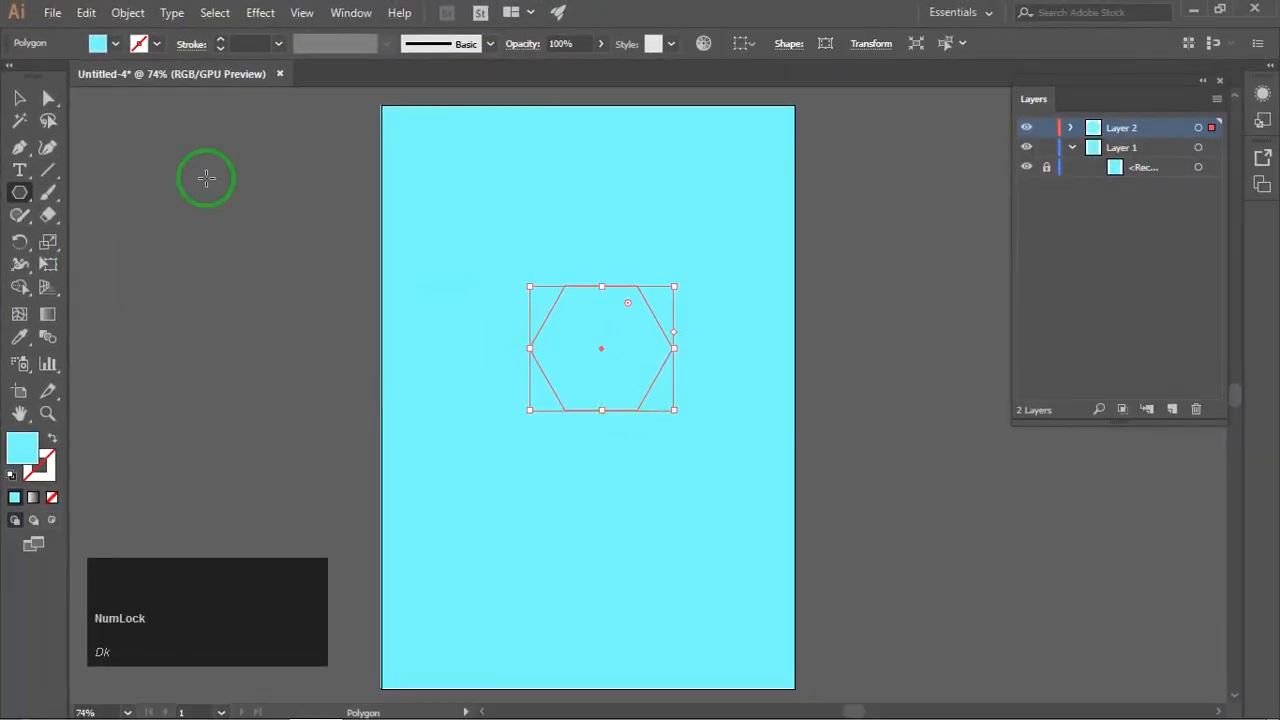
pyautogui.moveTo(611, 362); pyautogui.dragTo(620, 339)
# Fill the hexagon with white.
pyautogui.click(115, 43)
pyautogui.click(39, 77)
pyautogui.click(179, 274)
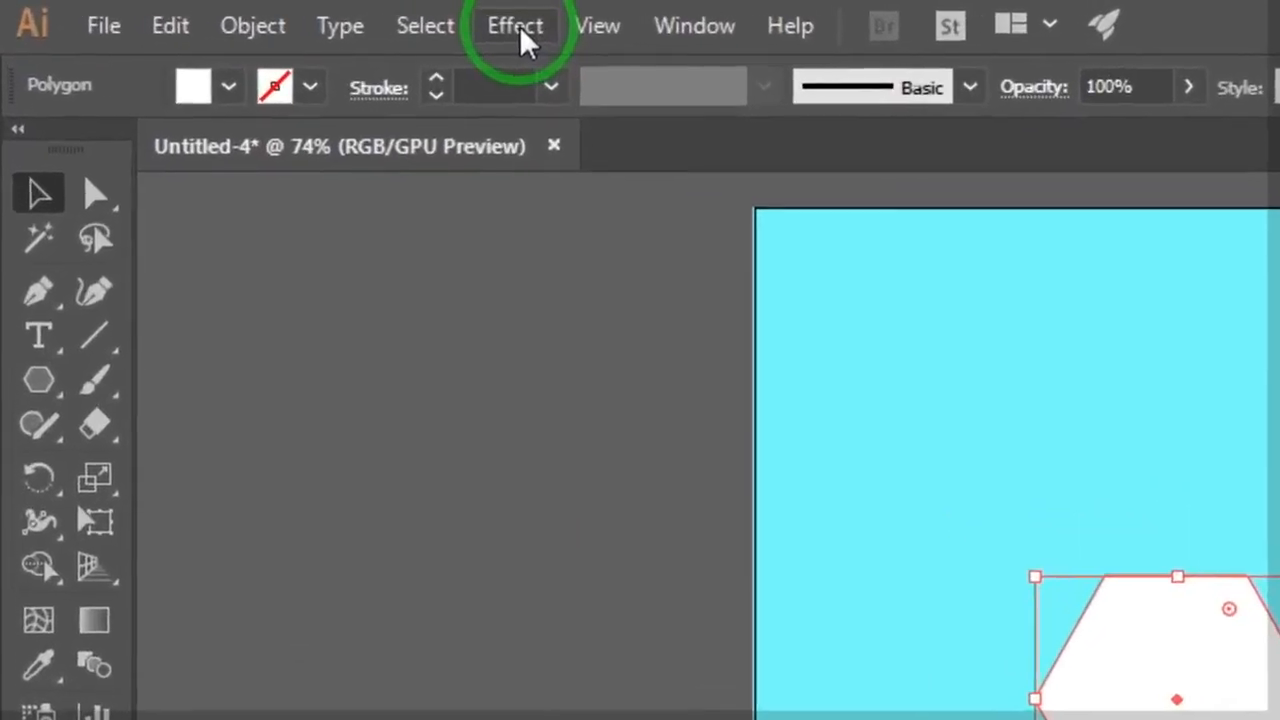
# Apply the Pucker & Bloat effect to the white hexagon with 82% bloat and preview on.
pyautogui.click(263, 20)
pyautogui.moveTo(308, 170)
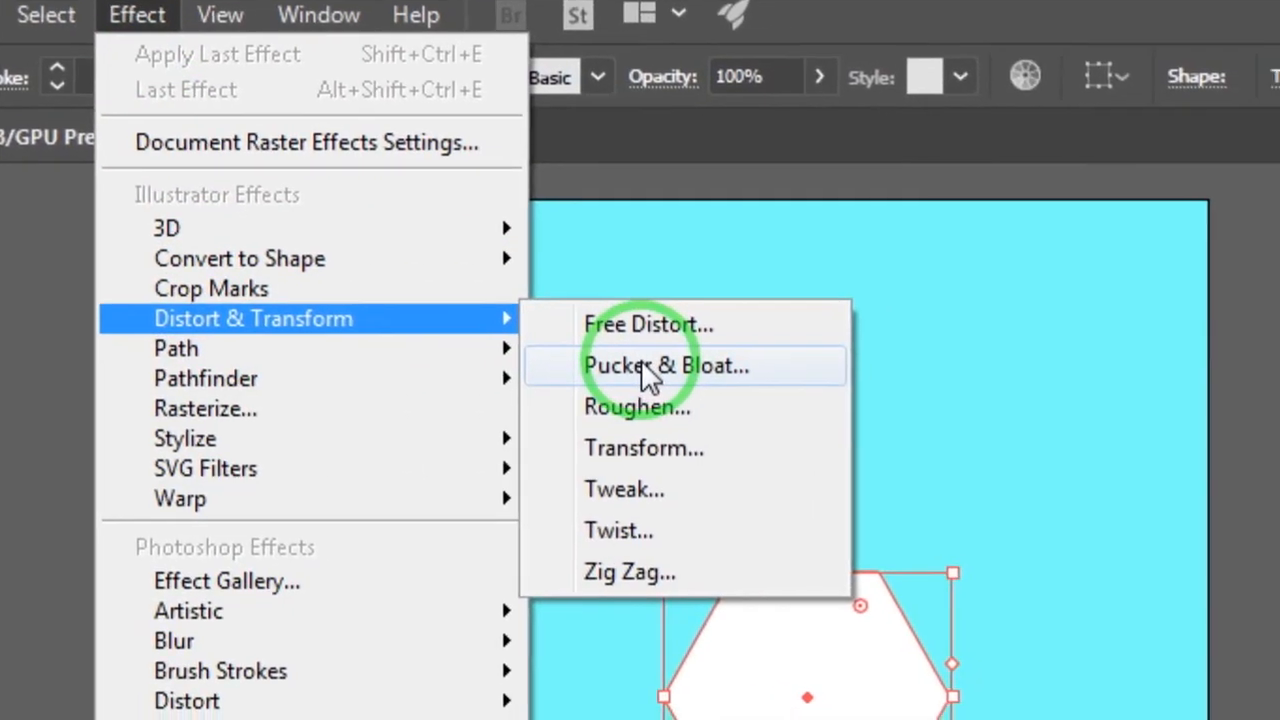
pyautogui.click(1025, 377)
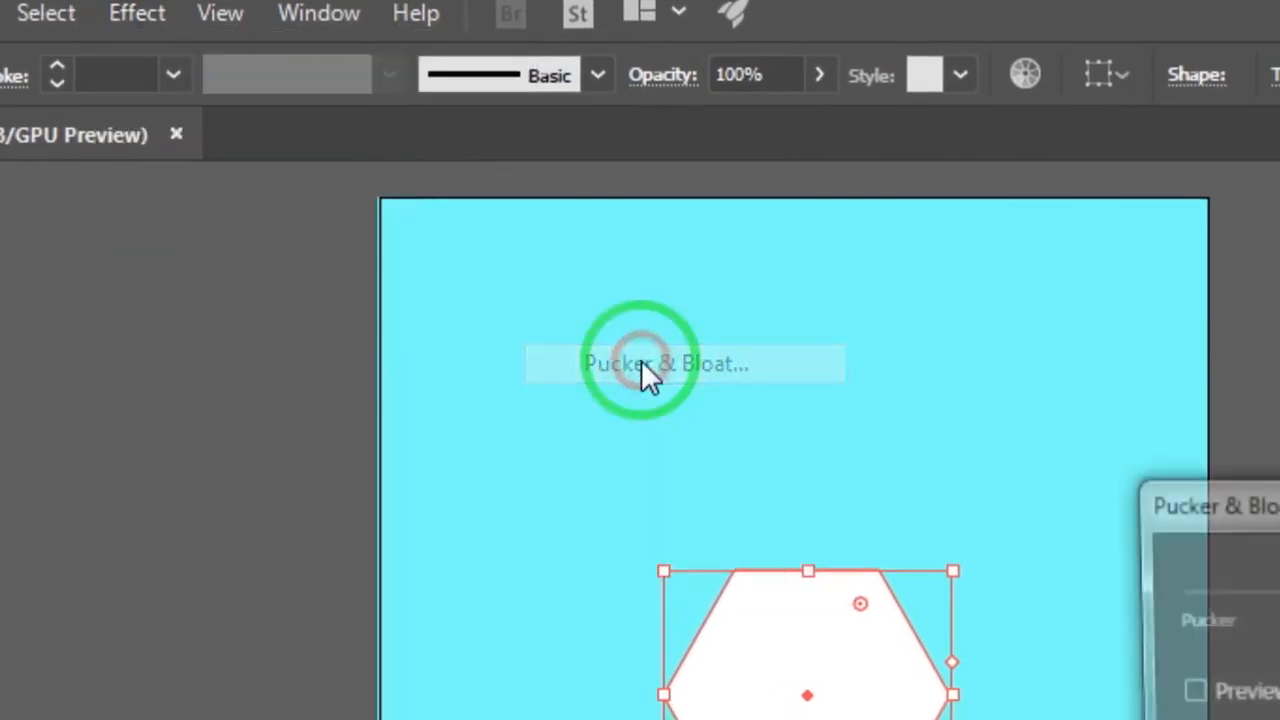
pyautogui.click(785, 357)
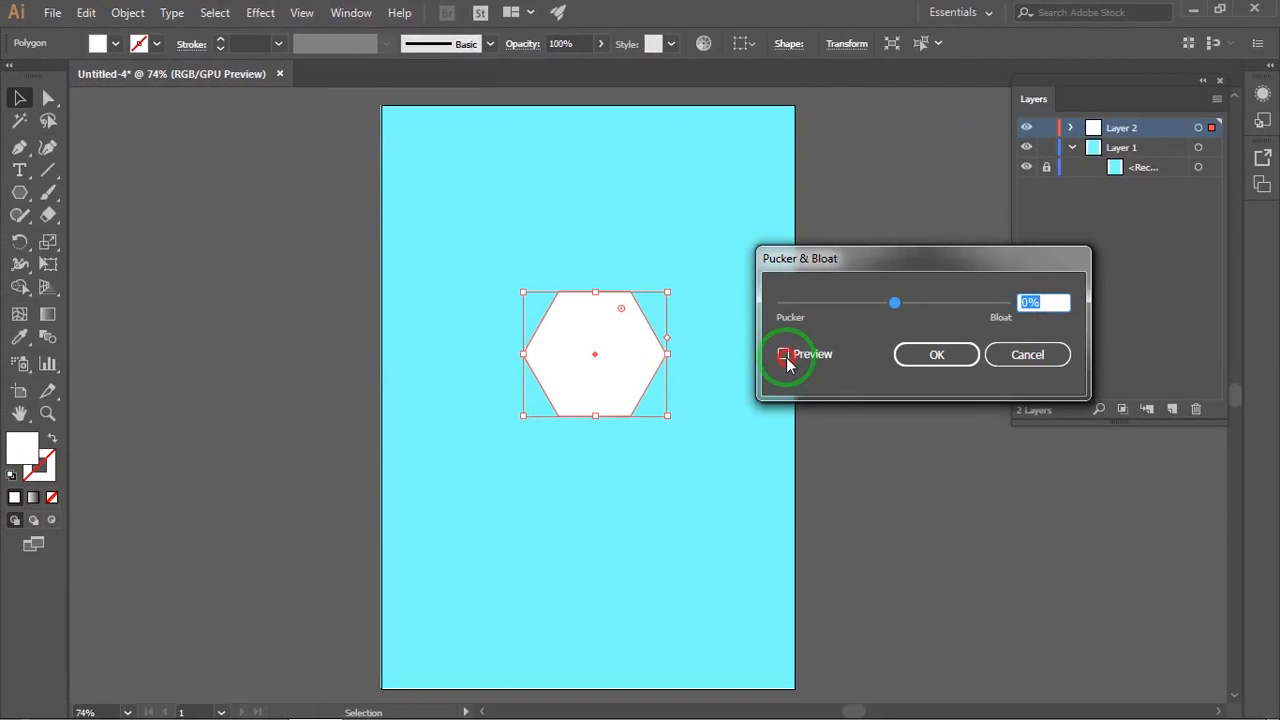
pyautogui.moveTo(894, 302); pyautogui.dragTo(947, 311)
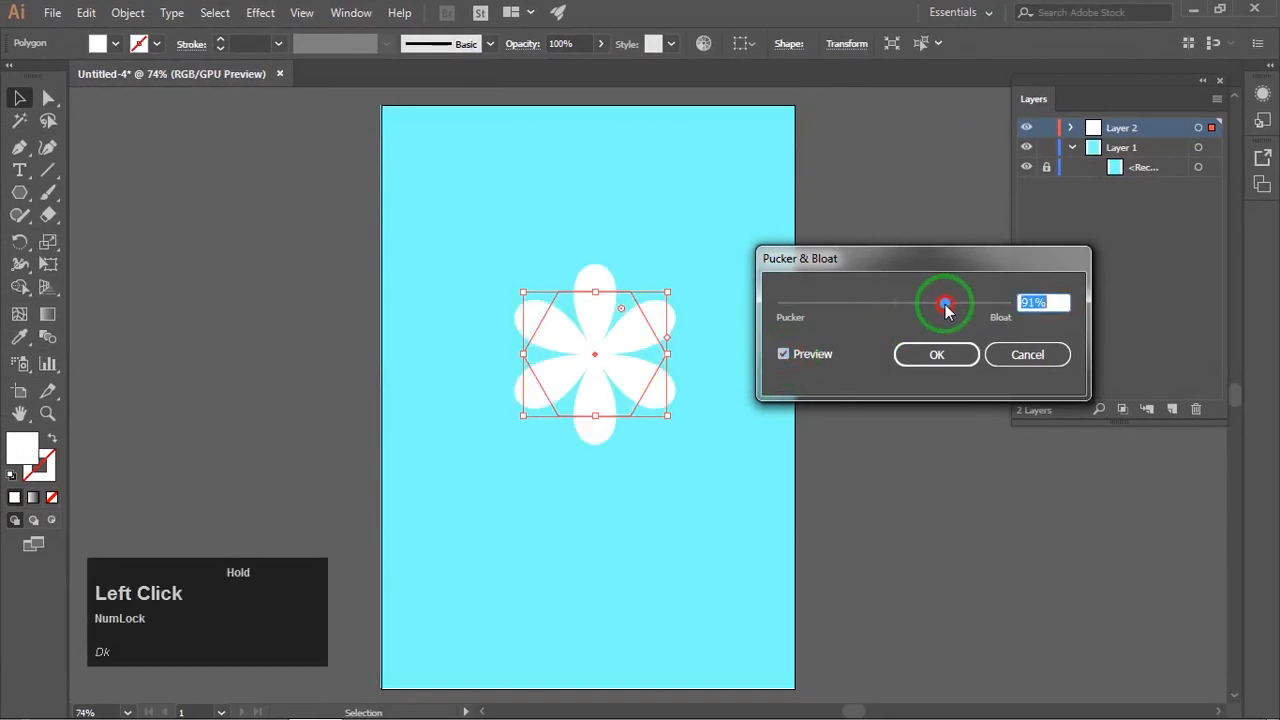
pyautogui.click(940, 355)
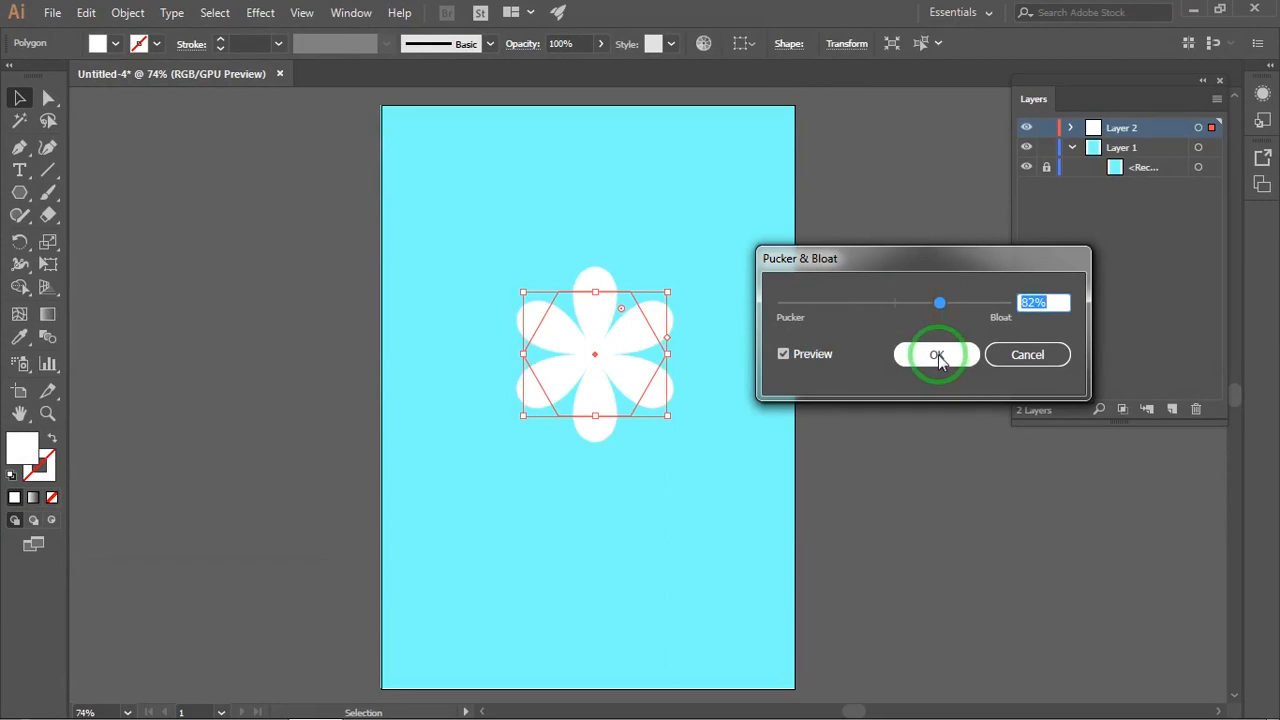
pyautogui.click(938, 359)
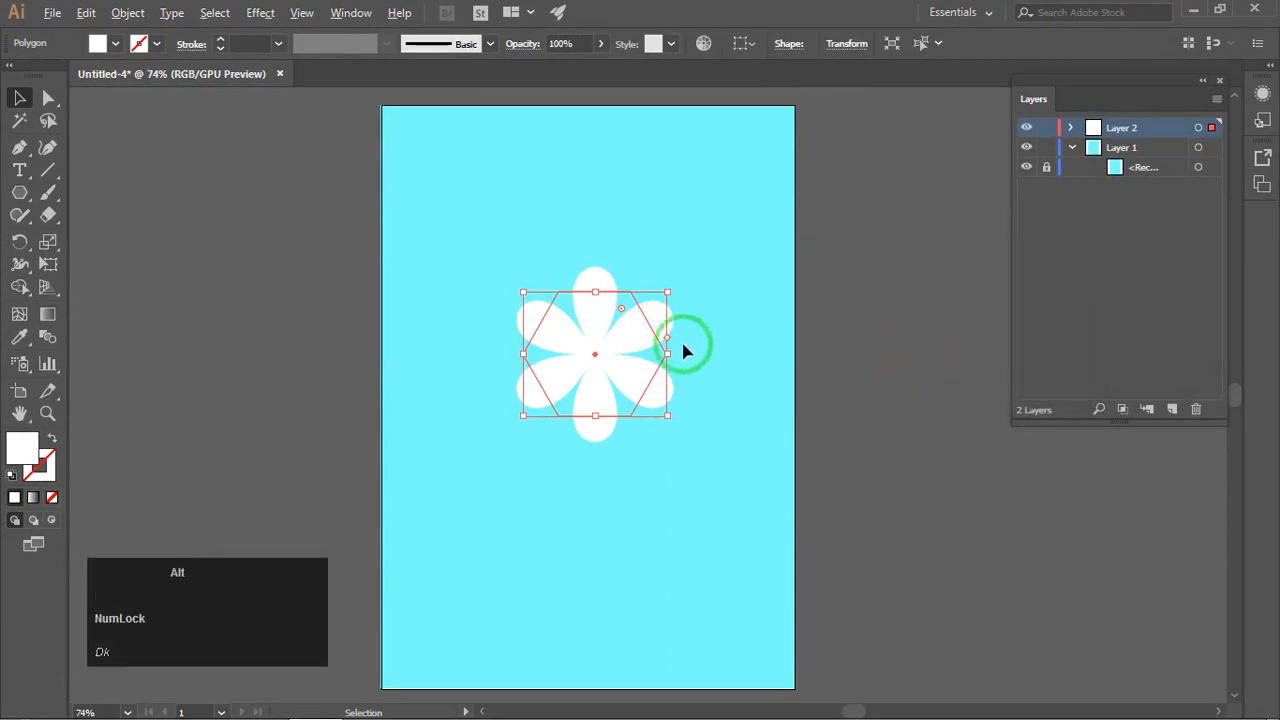
# Make a copy of the white flower at less than half its size, place it beside the original and fill it red.
pyautogui.keyDown('alt'); pyautogui.scroll(3, 613, 367); pyautogui.keyUp('alt')
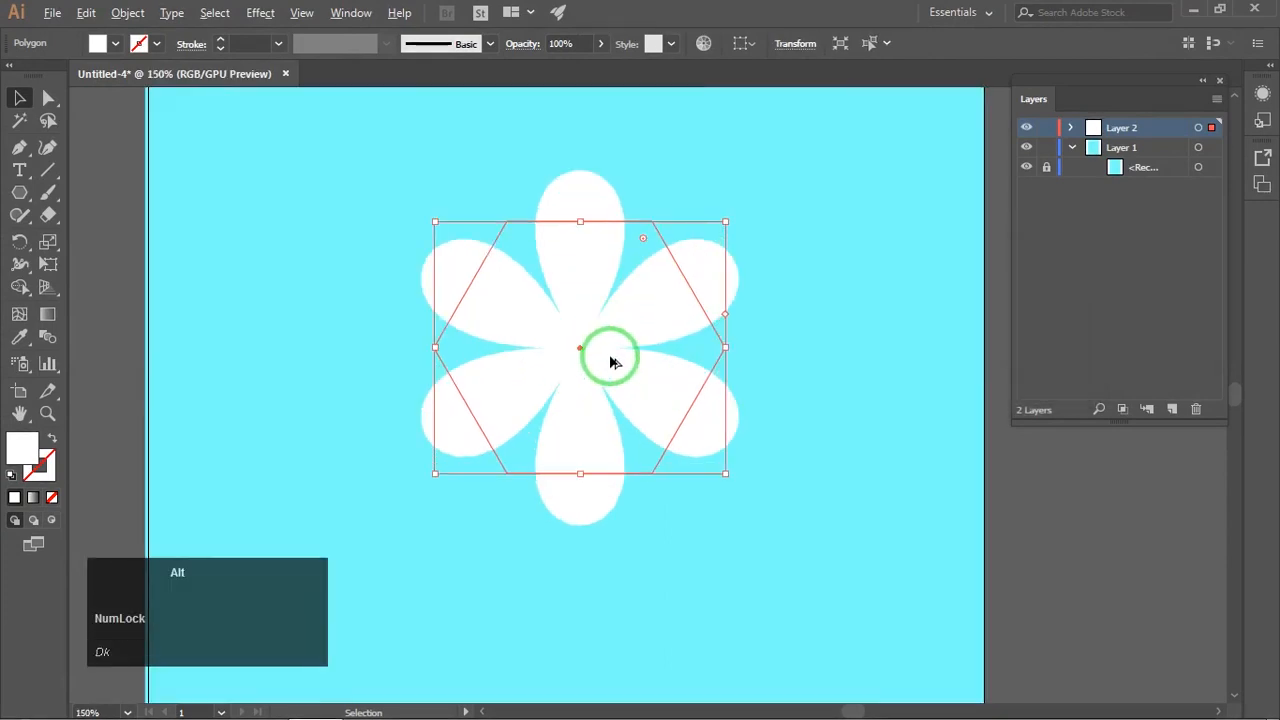
pyautogui.click(611, 356)
pyautogui.moveTo(664, 290); pyautogui.dragTo(684, 299)
pyautogui.moveTo(745, 219); pyautogui.dragTo(843, 236)
pyautogui.click(115, 43)
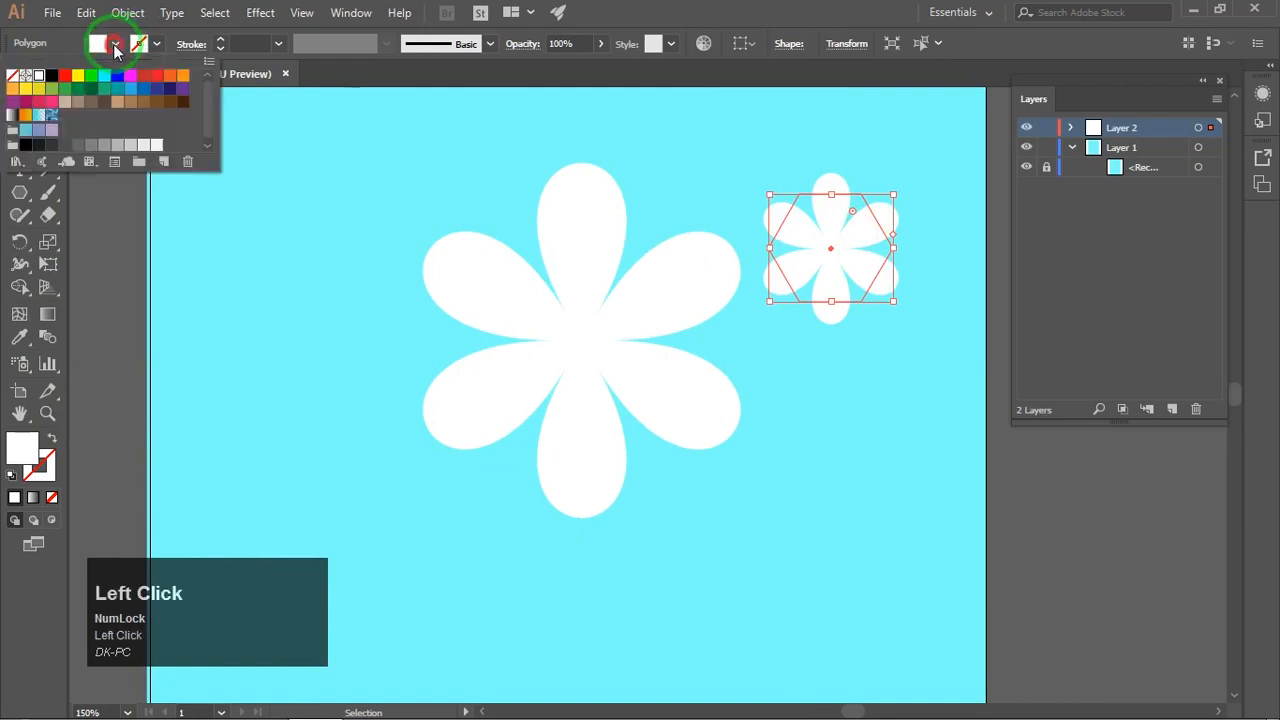
pyautogui.click(156, 75)
# Move the small red flower onto the middle of the white flower and enlarge it to about half the white flower's width.
pyautogui.moveTo(856, 238); pyautogui.dragTo(614, 331)
pyautogui.moveTo(830, 247); pyautogui.dragTo(578, 348)
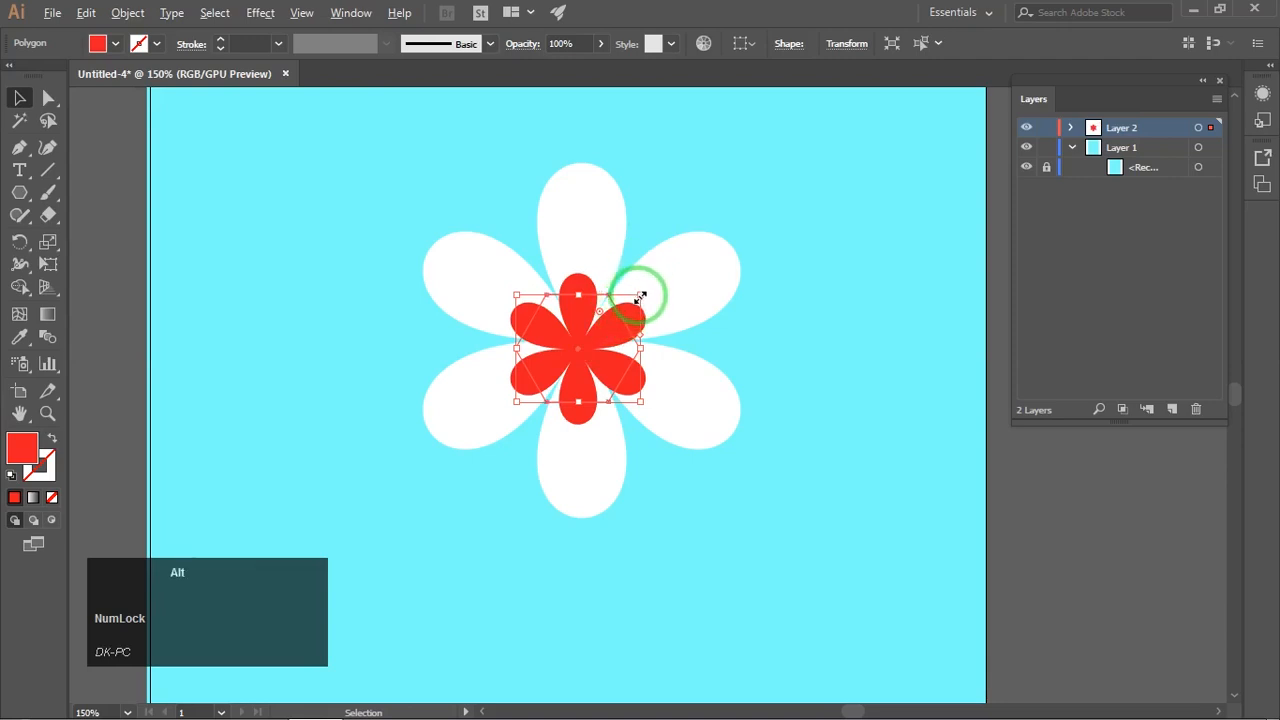
pyautogui.moveTo(640, 296); pyautogui.dragTo(657, 280)
pyautogui.moveTo(592, 336); pyautogui.dragTo(593, 325)
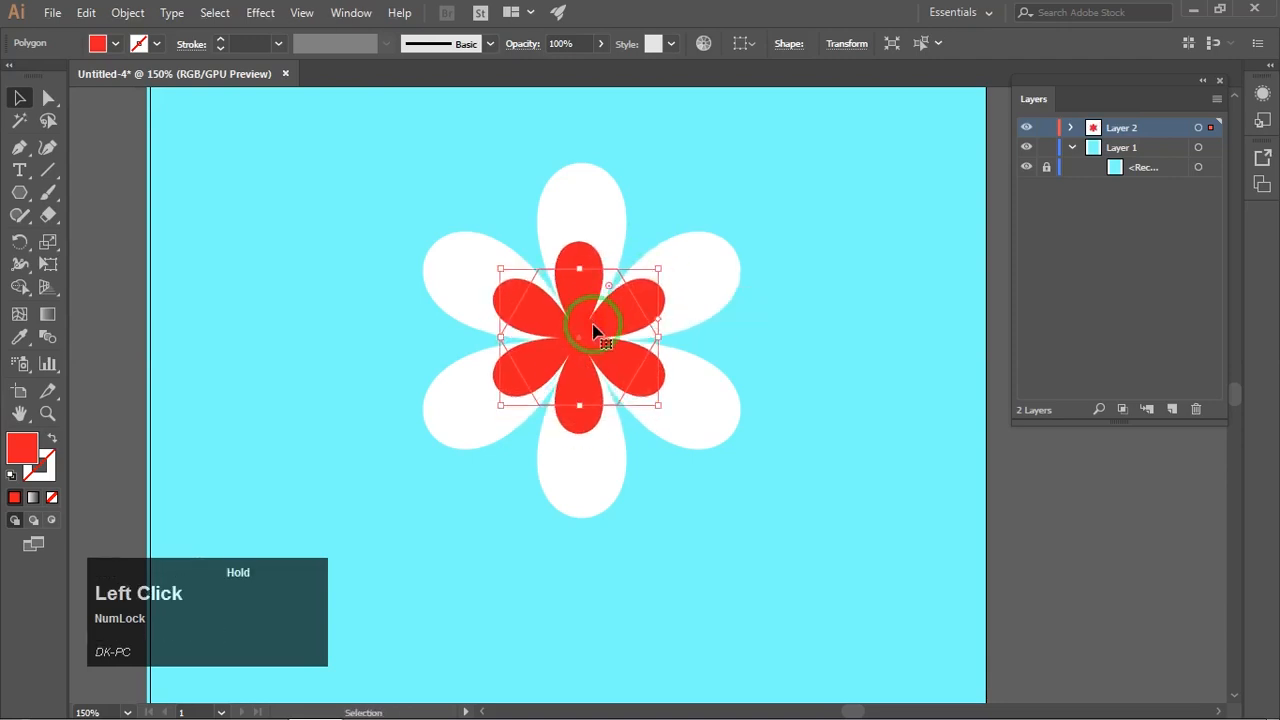
# Align the red and white flowers on their horizontal and vertical centers.
pyautogui.click(689, 220)
pyautogui.click(461, 148)
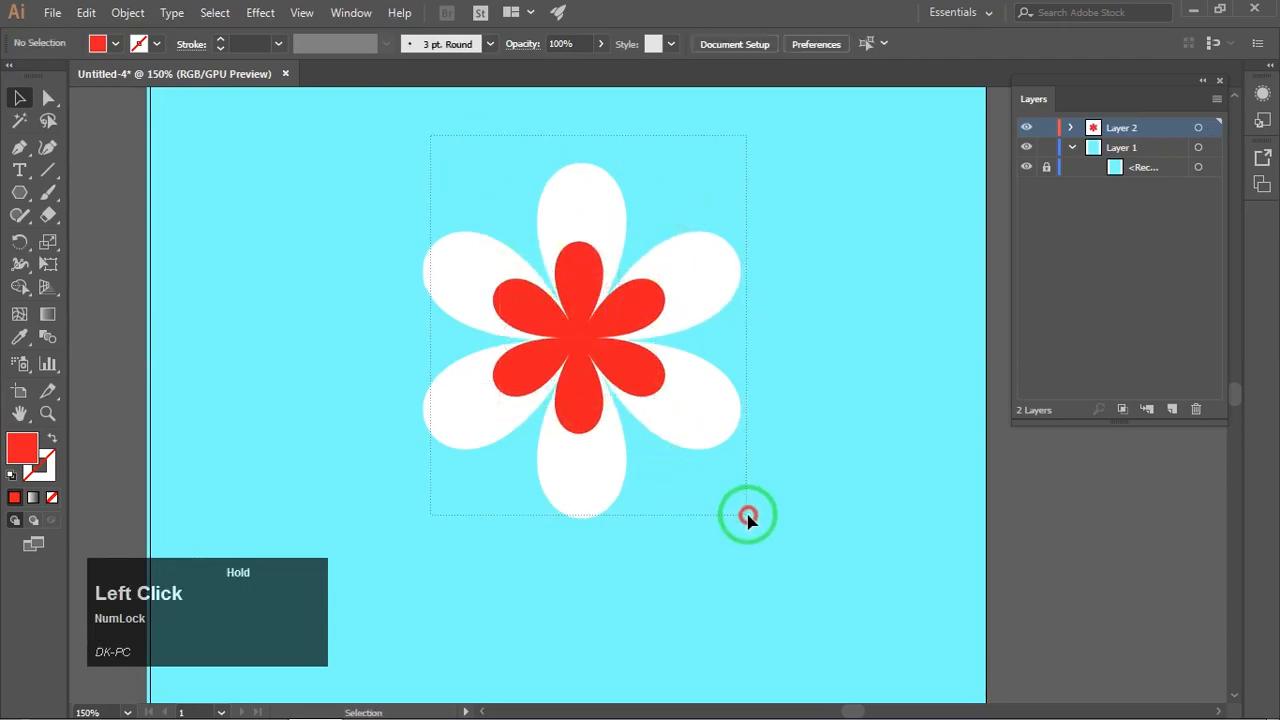
pyautogui.moveTo(748, 516); pyautogui.dragTo(747, 515)
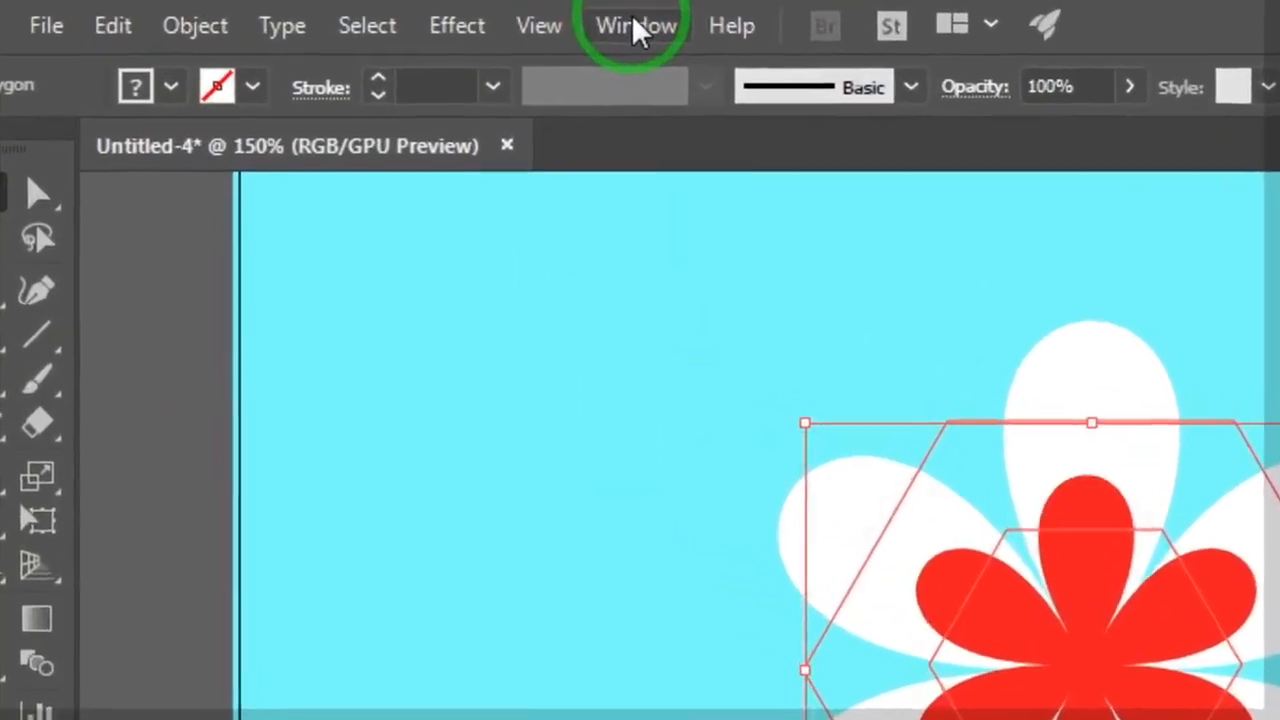
pyautogui.click(350, 14)
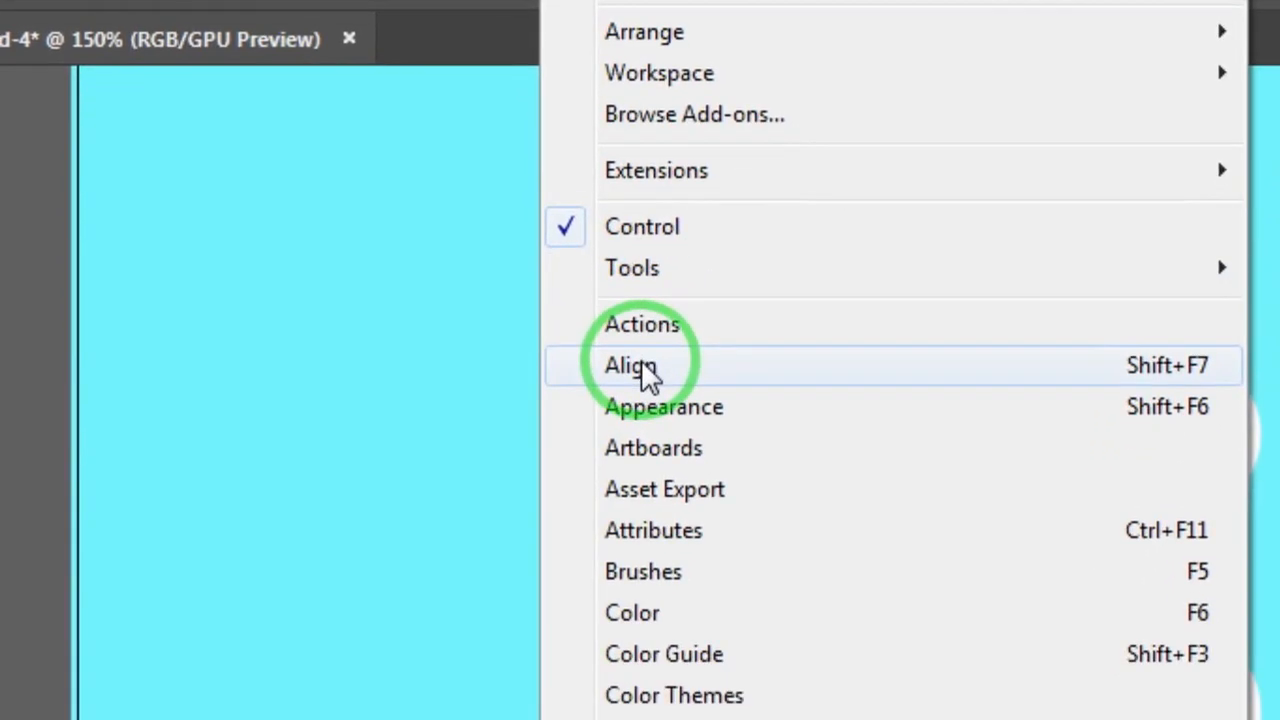
pyautogui.click(640, 368)
pyautogui.press('Num_Lock')
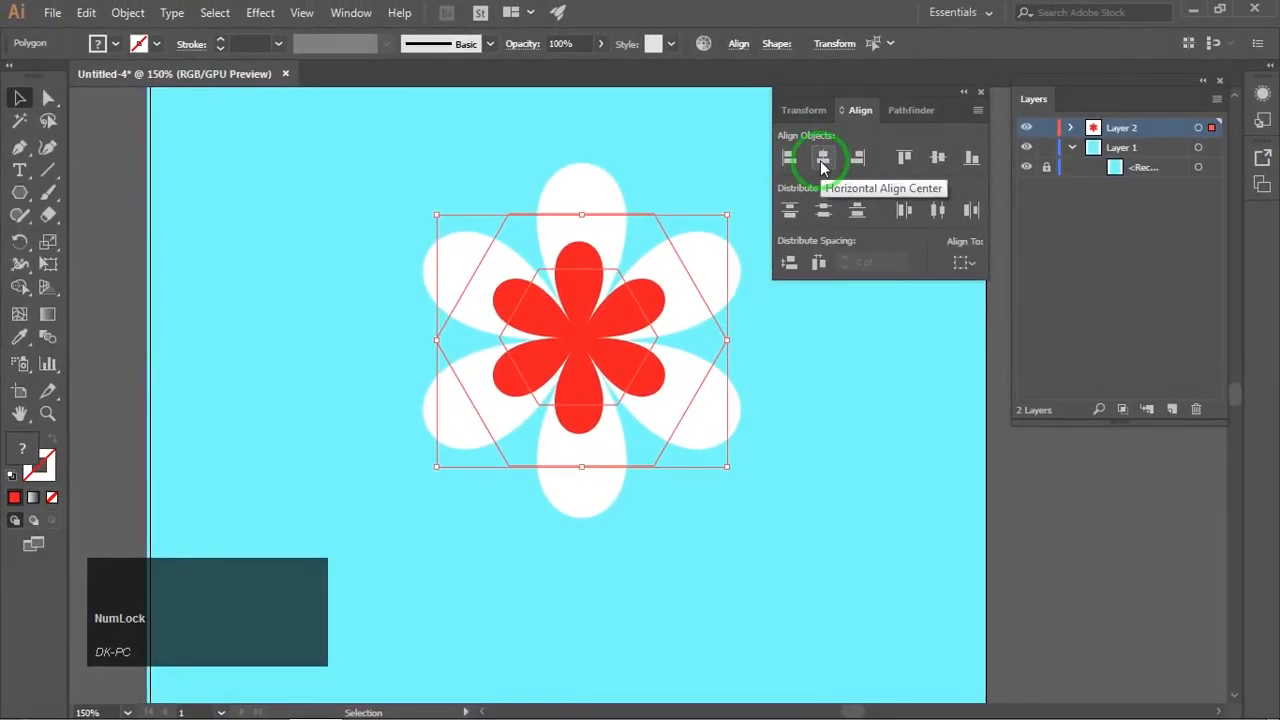
pyautogui.click(822, 160)
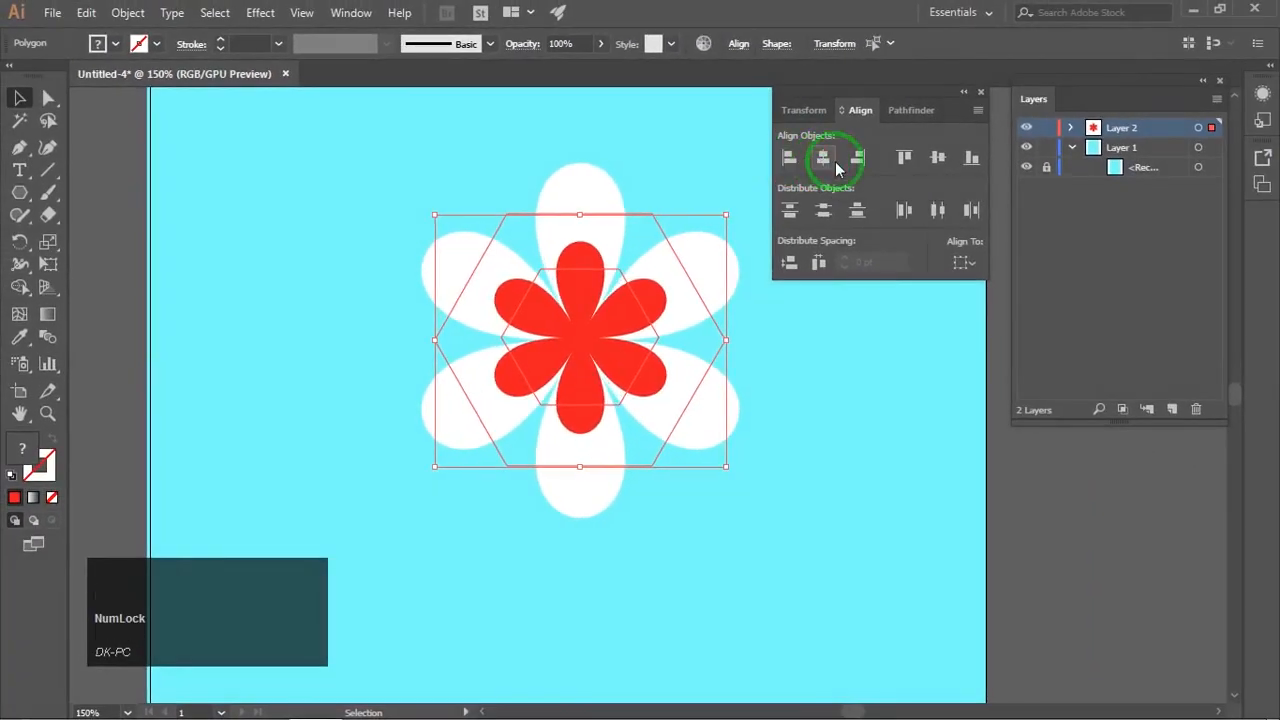
pyautogui.click(938, 160)
pyautogui.moveTo(930, 93); pyautogui.dragTo(1163, 443)
pyautogui.click(792, 296)
# Draw a small white circle with the Ellipse tool at the center of the red flower.
pyautogui.scroll(-2, 792, 296)
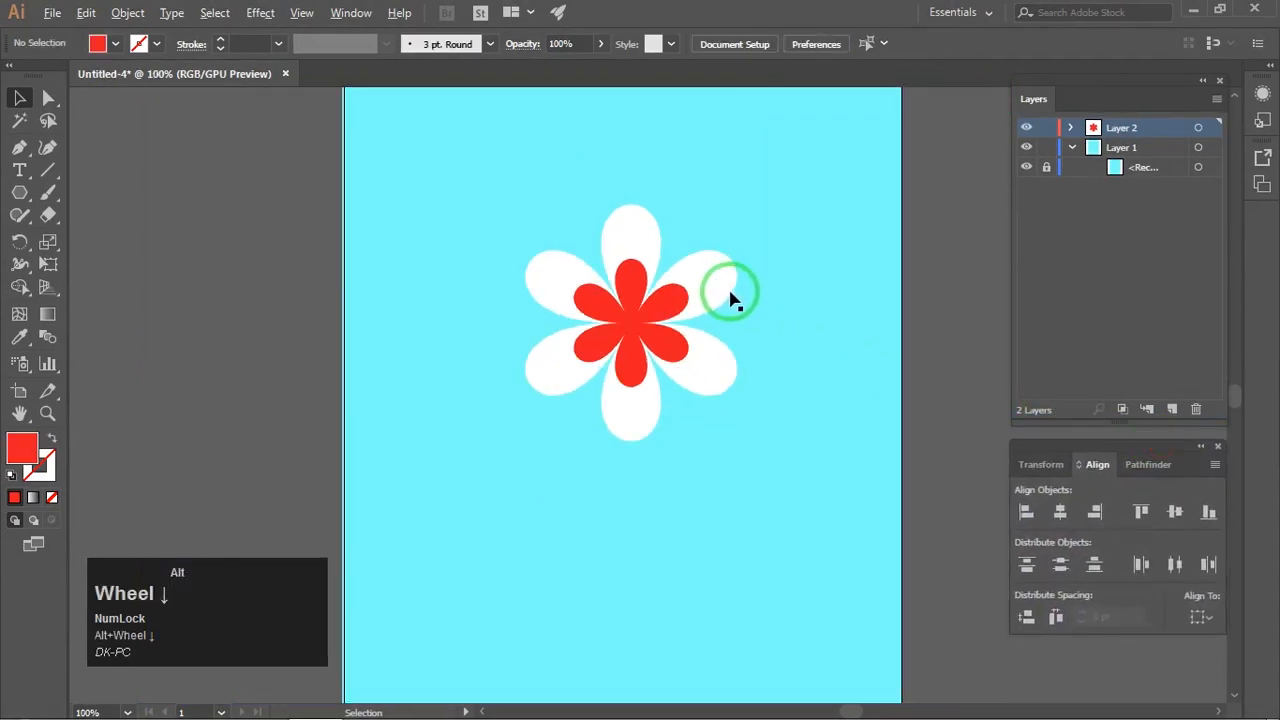
pyautogui.moveTo(729, 294); pyautogui.dragTo(706, 303)
pyautogui.scroll(2, 595, 350)
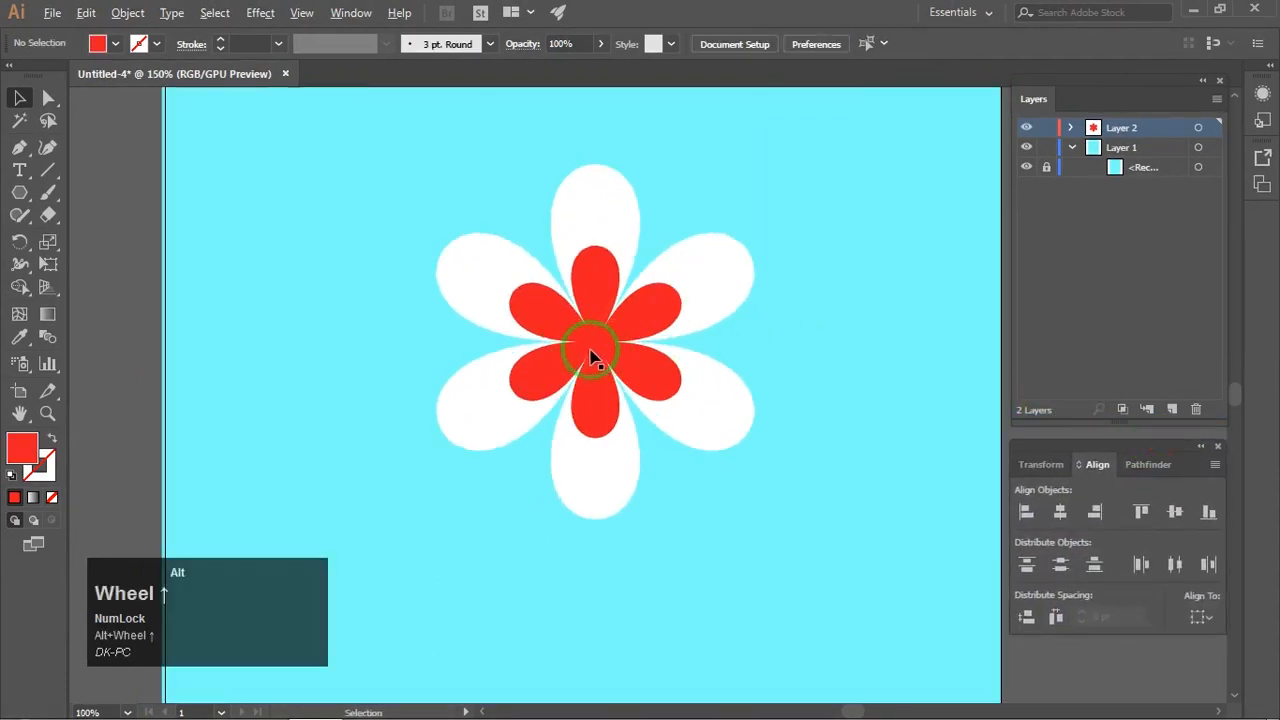
pyautogui.rightClick(19, 193)
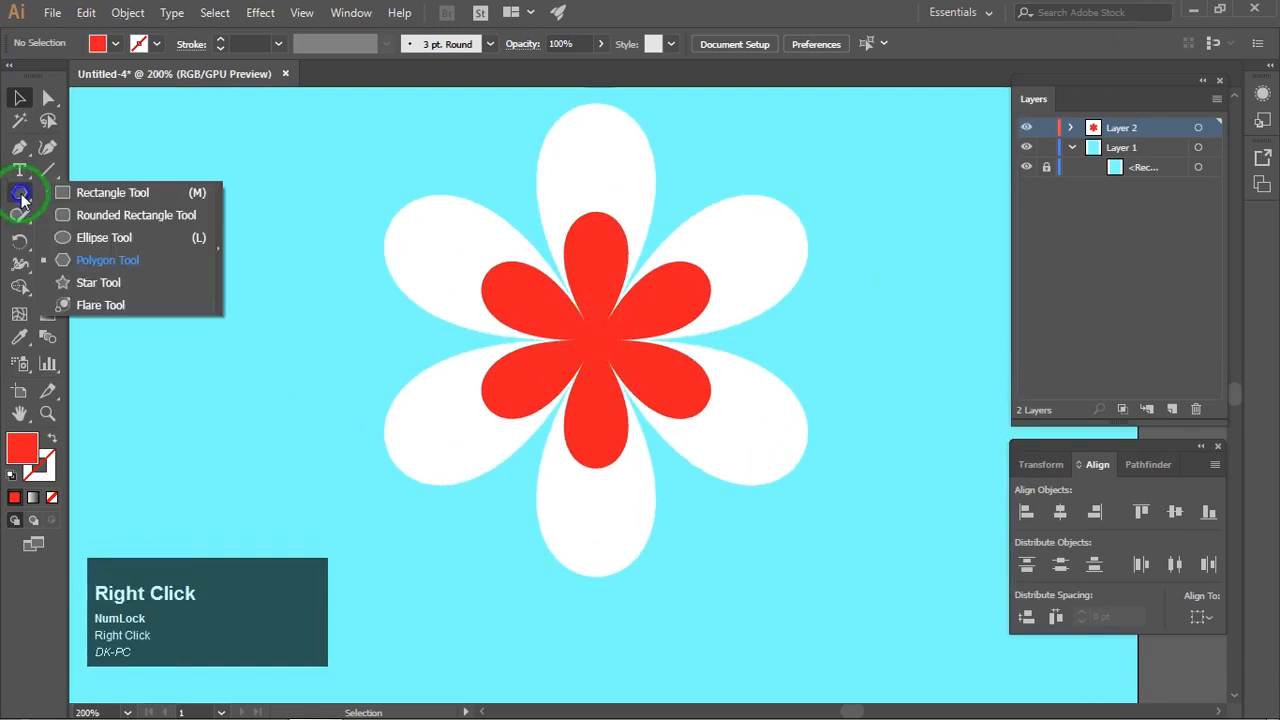
pyautogui.click(82, 235)
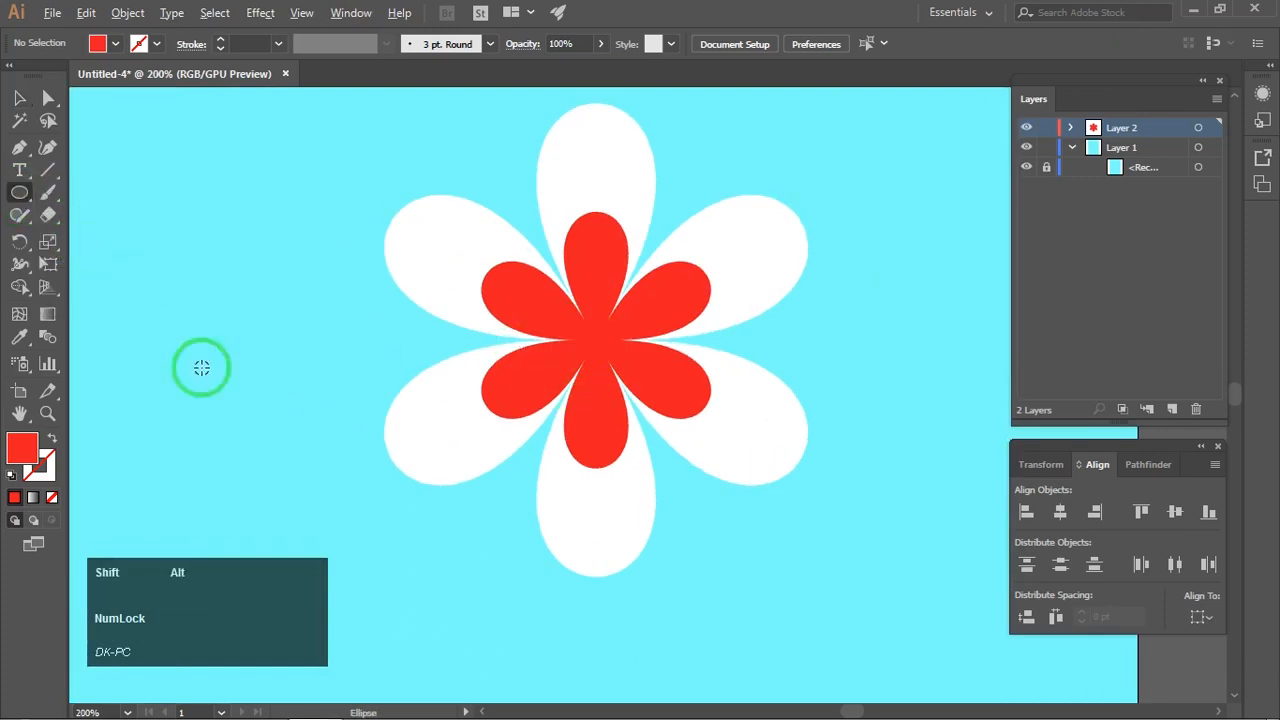
pyautogui.click(115, 44)
pyautogui.click(34, 77)
pyautogui.click(171, 234)
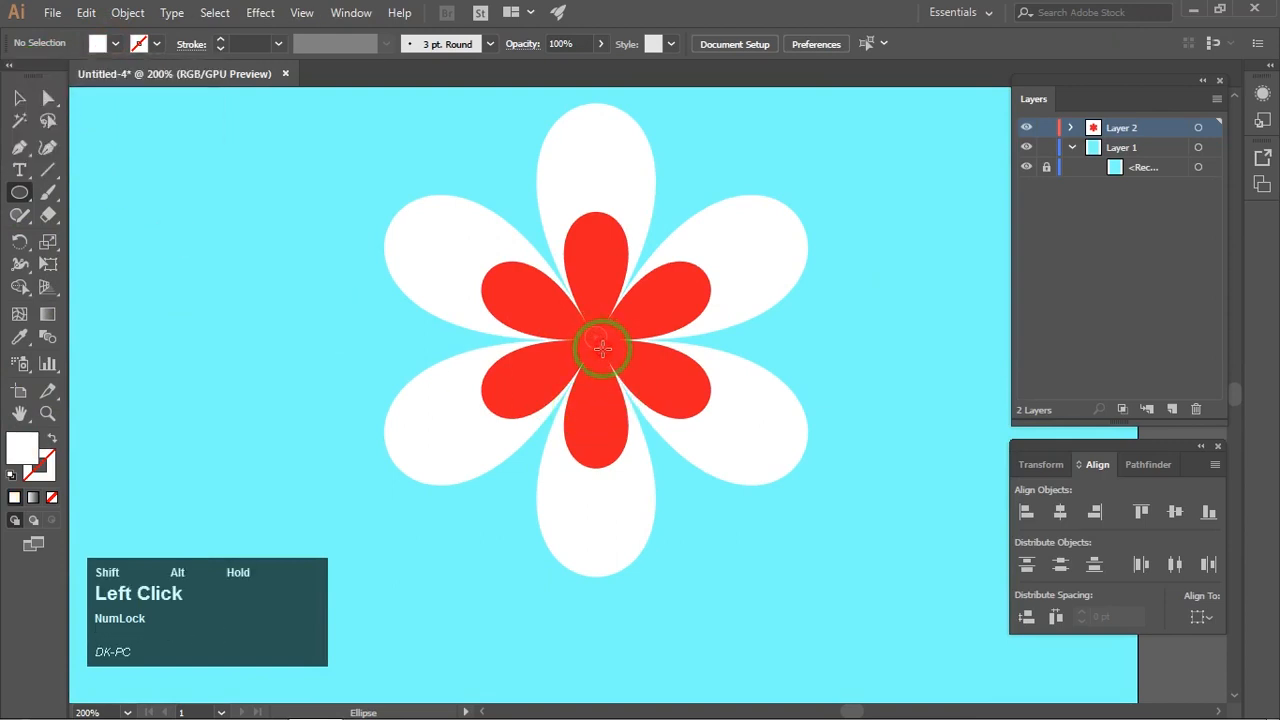
pyautogui.moveTo(596, 337); pyautogui.dragTo(601, 347)
pyautogui.click(14, 99)
pyautogui.click(188, 177)
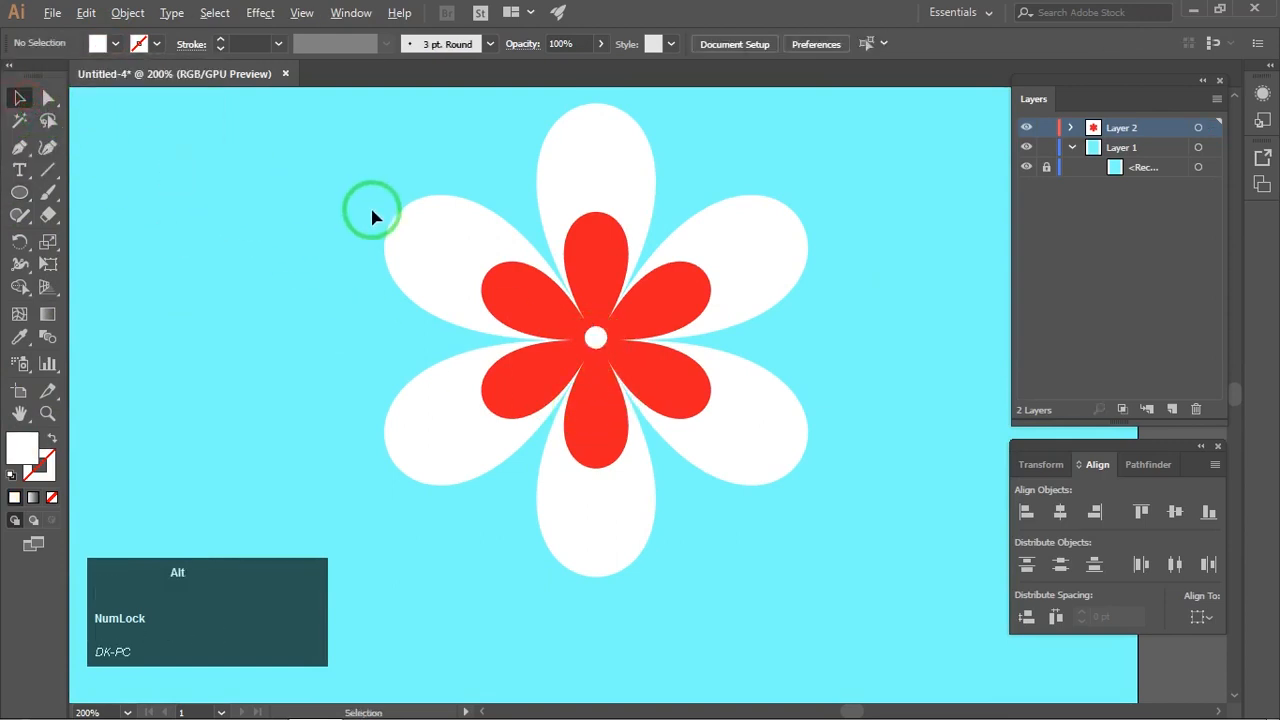
# Align the white circle and both flowers on their horizontal and vertical centers.
pyautogui.scroll(-1, 372, 211)
pyautogui.moveTo(423, 209); pyautogui.dragTo(433, 248)
pyautogui.moveTo(355, 152); pyautogui.dragTo(781, 602)
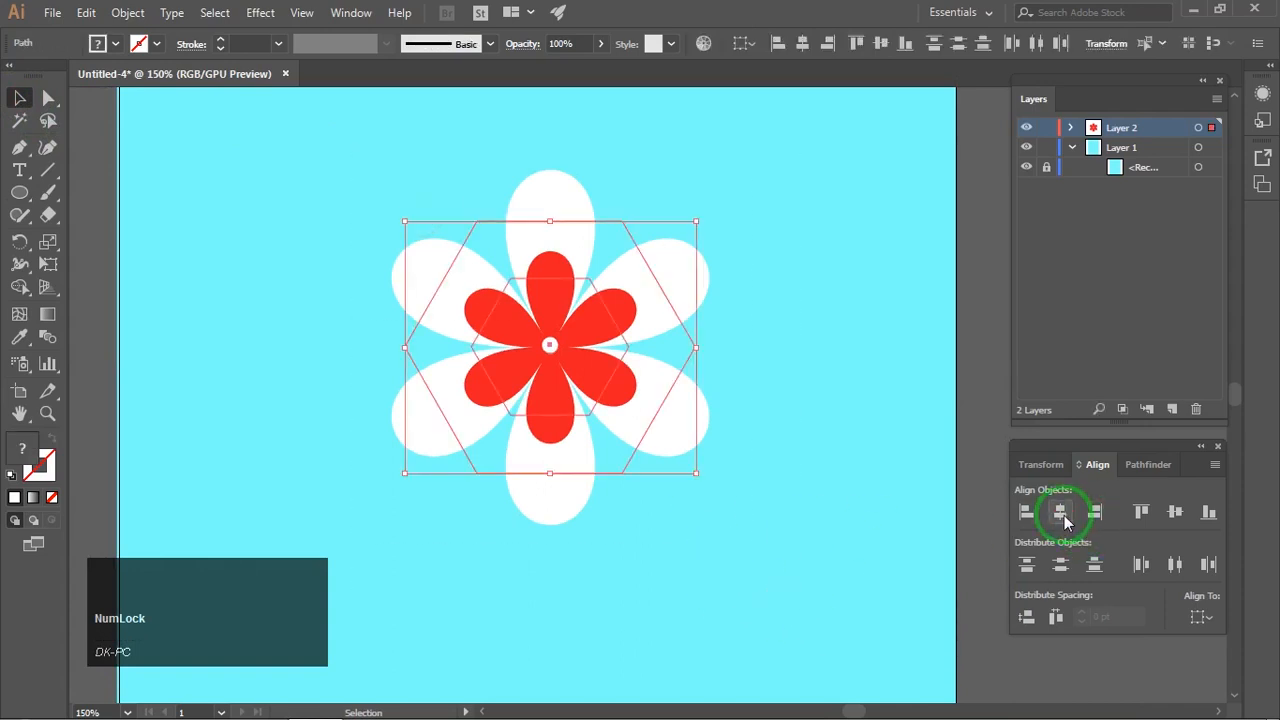
pyautogui.click(1175, 511)
pyautogui.click(727, 403)
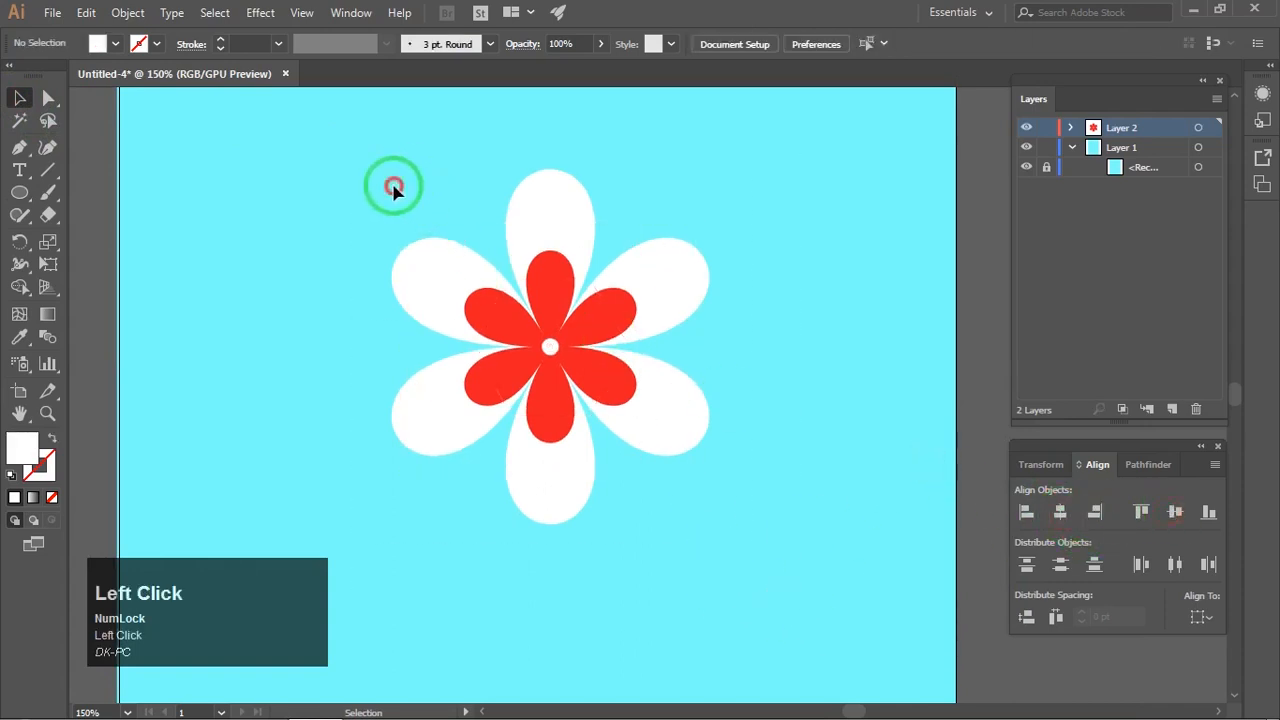
# Expand the appearance of both flowers and the center circle and group them into one object.
pyautogui.moveTo(394, 188); pyautogui.dragTo(745, 493)
pyautogui.click(124, 13)
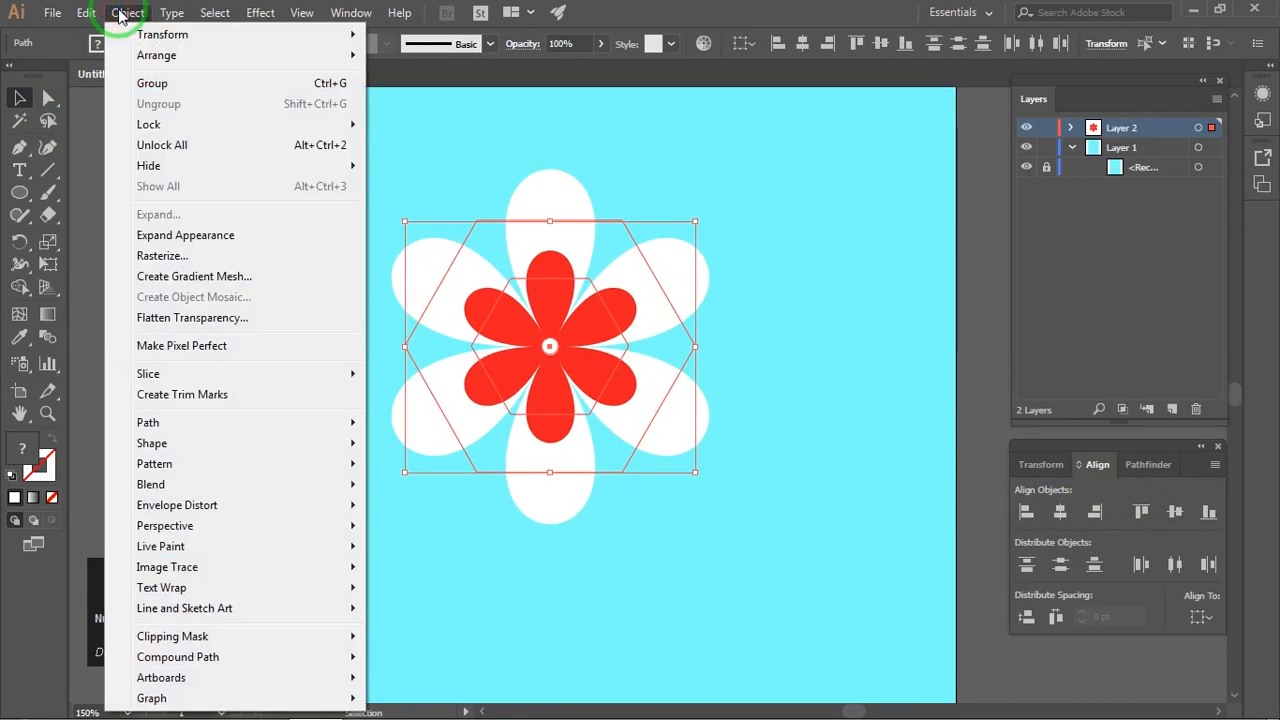
pyautogui.click(178, 236)
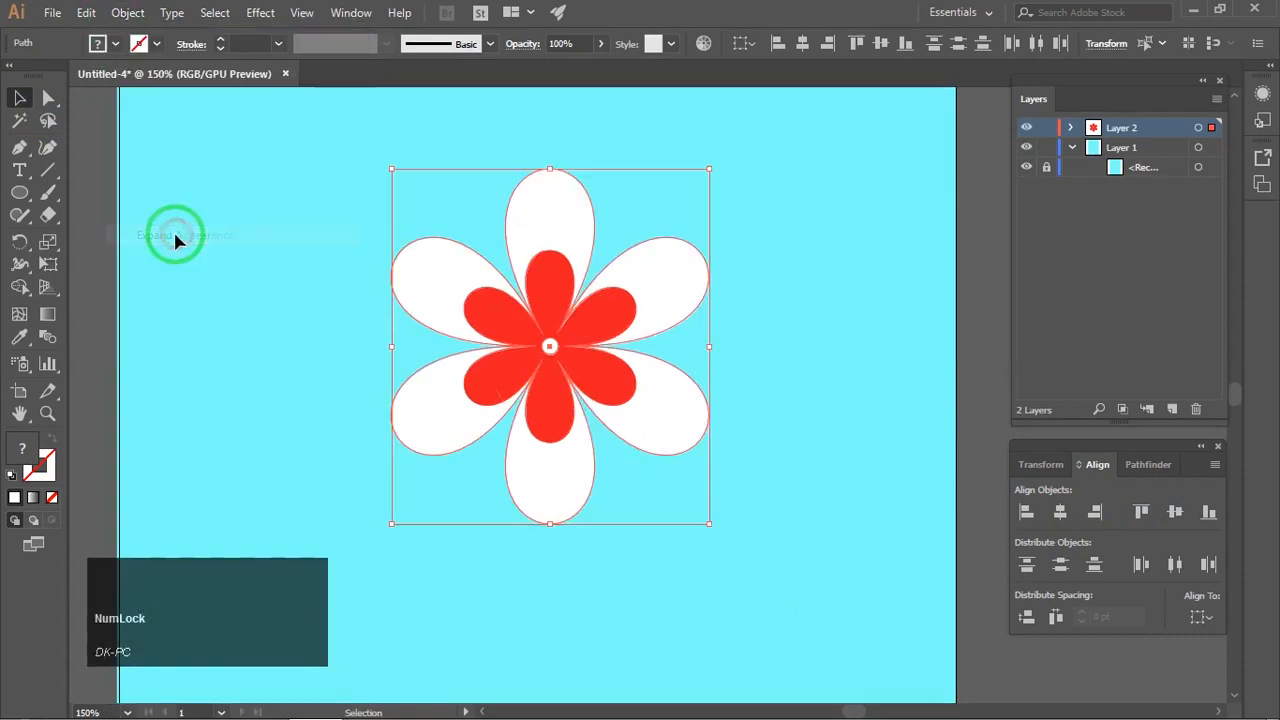
pyautogui.rightClick(598, 330)
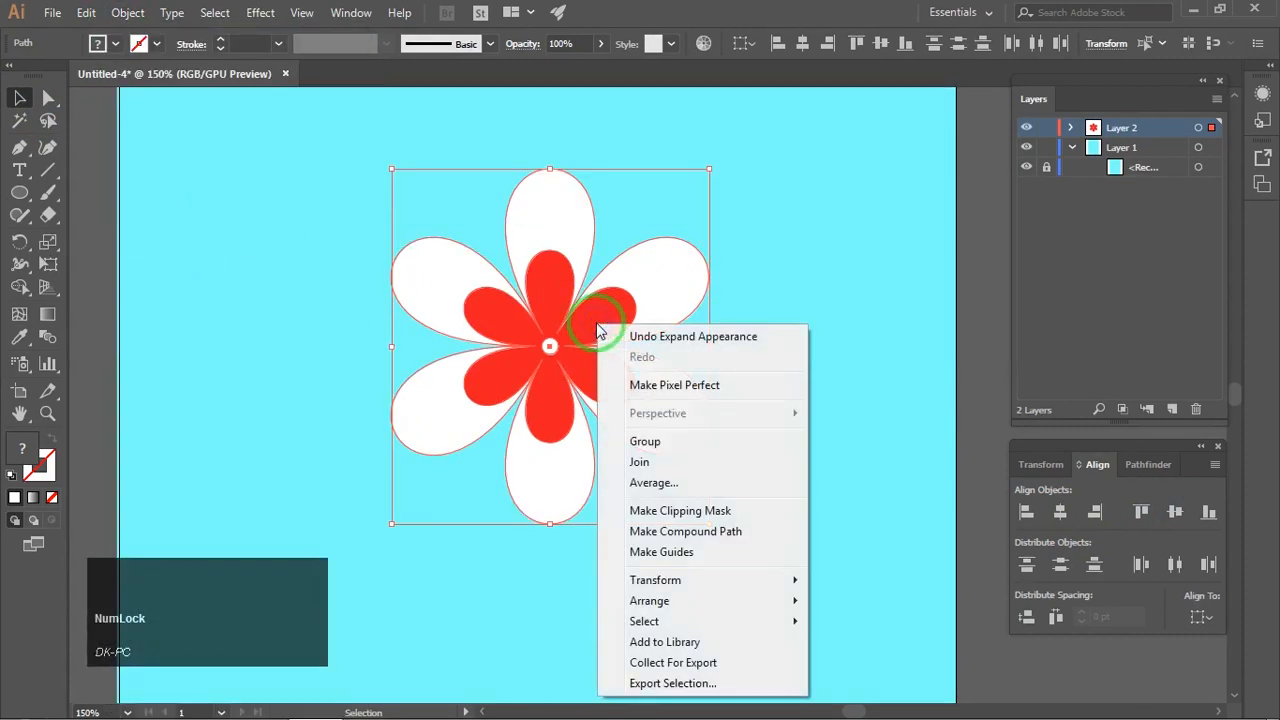
pyautogui.click(652, 446)
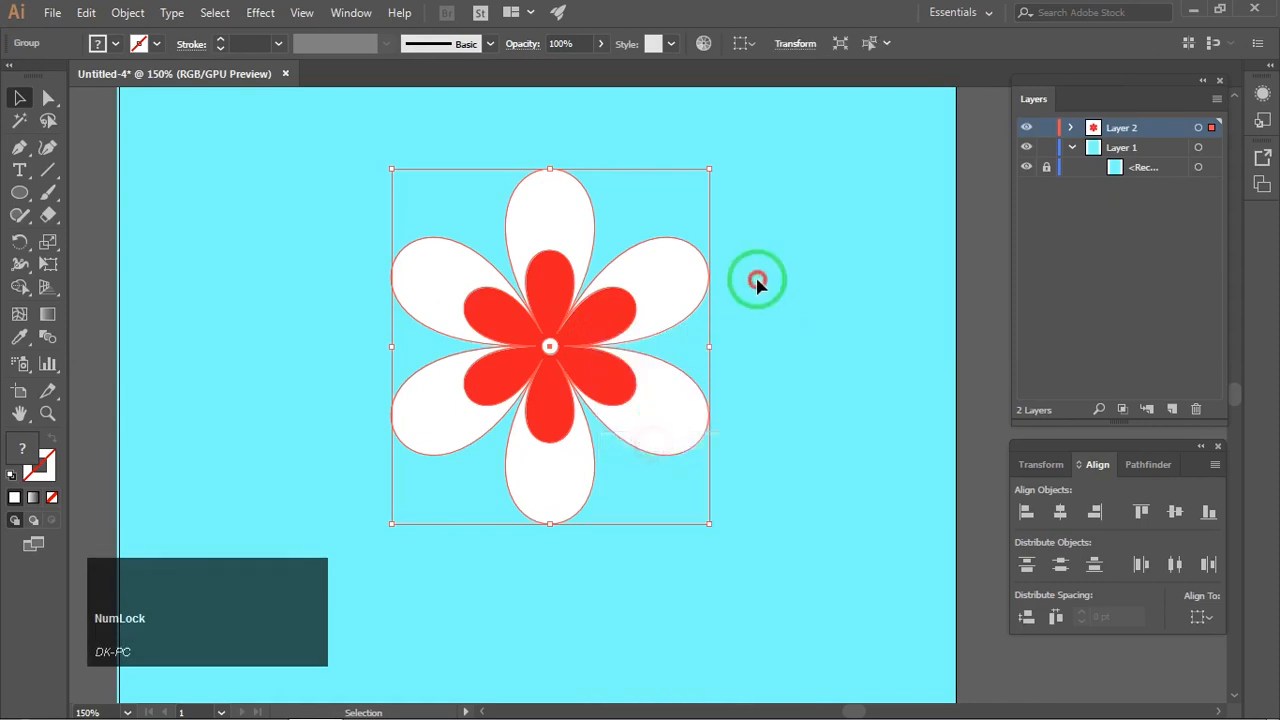
# Scale the grouped flower down and move it off the artboard, beside its upper left corner.
pyautogui.click(757, 280)
pyautogui.scroll(-1, 691, 281)
pyautogui.press('space')
pyautogui.moveTo(664, 281); pyautogui.dragTo(657, 340)
pyautogui.click(690, 317)
pyautogui.keyDown('alt'); pyautogui.keyDown('shift'); pyautogui.click(677, 317); pyautogui.keyUp('shift'); pyautogui.keyUp('alt')
pyautogui.click(683, 317)
pyautogui.moveTo(631, 363); pyautogui.dragTo(175, 132)
pyautogui.press('space')
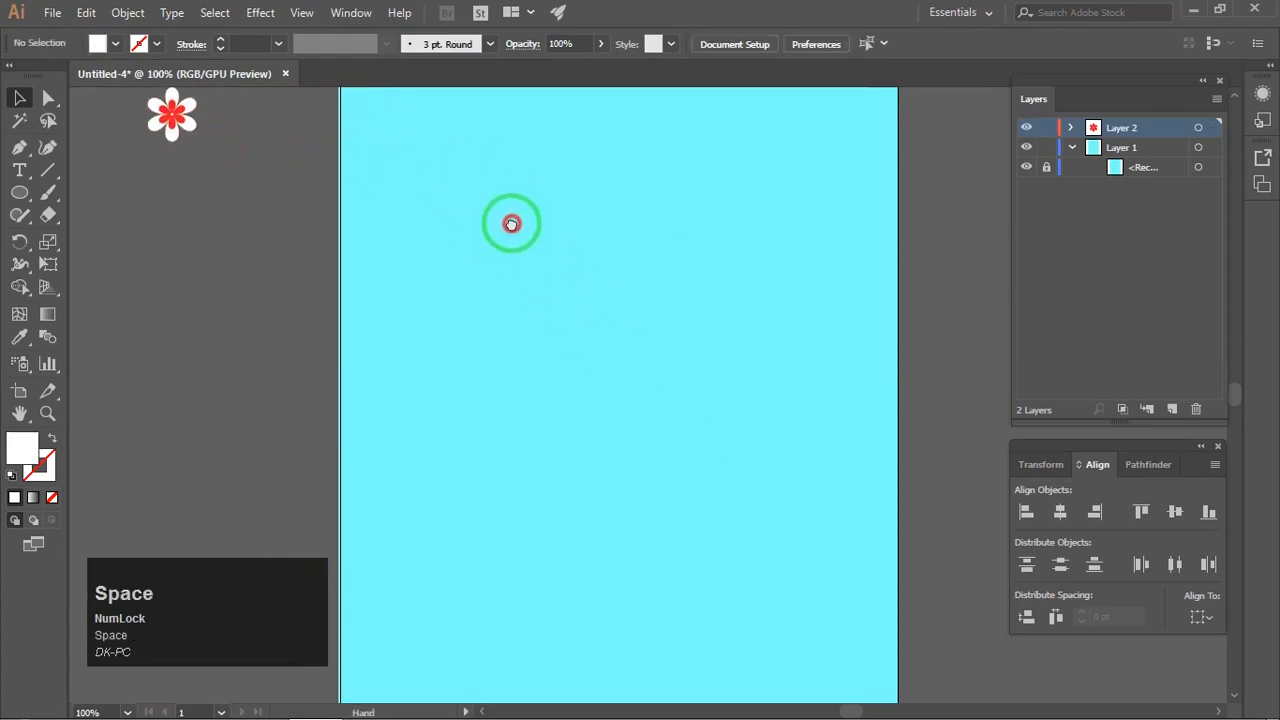
# Draw a brown-filled triangle without a stroke on the artboard with the Polygon tool.
pyautogui.keyDown('alt'); pyautogui.scroll(1, 518, 316); pyautogui.keyUp('alt')
pyautogui.keyDown('alt'); pyautogui.scroll(1, 518, 315); pyautogui.keyUp('alt')
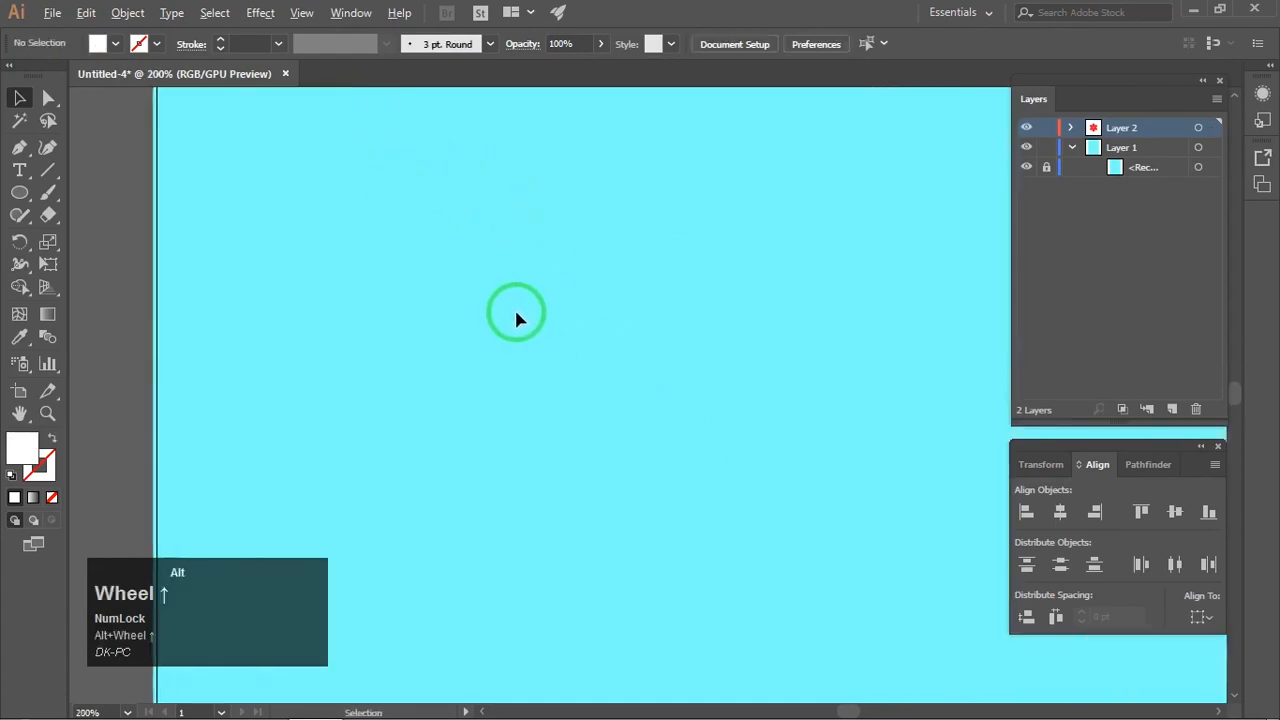
pyautogui.press('space')
pyautogui.moveTo(571, 308); pyautogui.dragTo(506, 317)
pyautogui.click(117, 45)
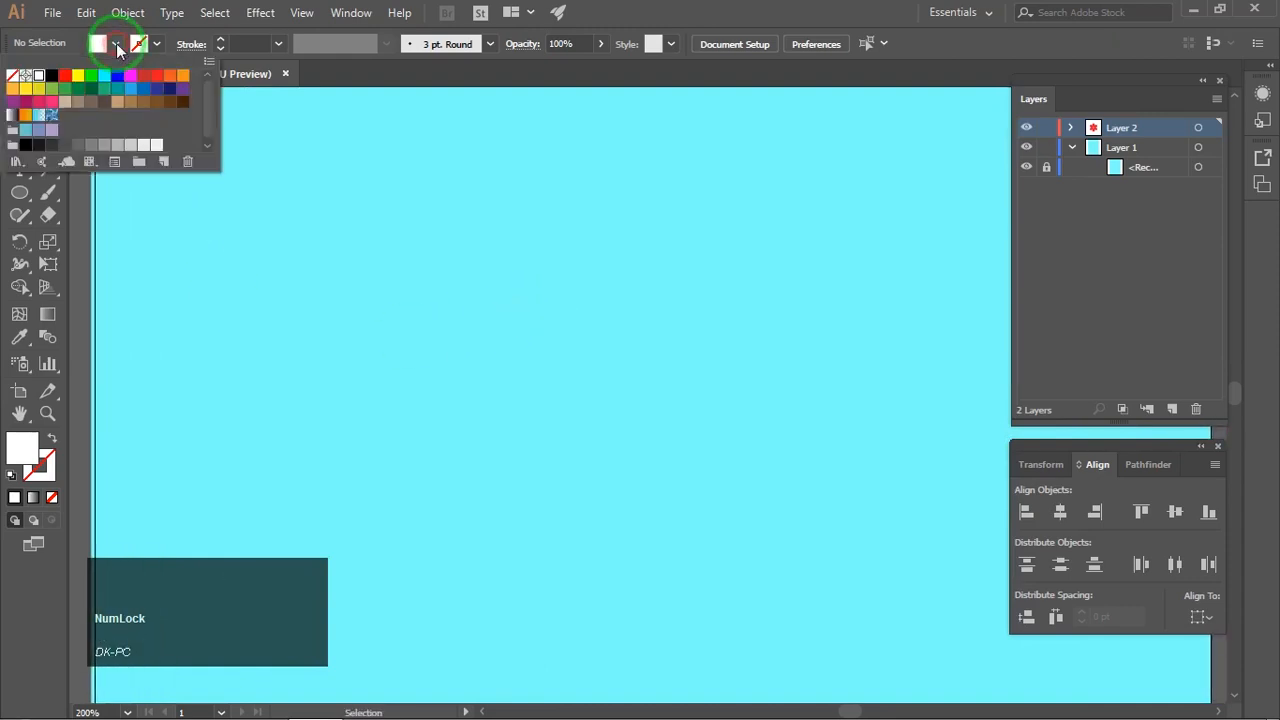
pyautogui.click(155, 110)
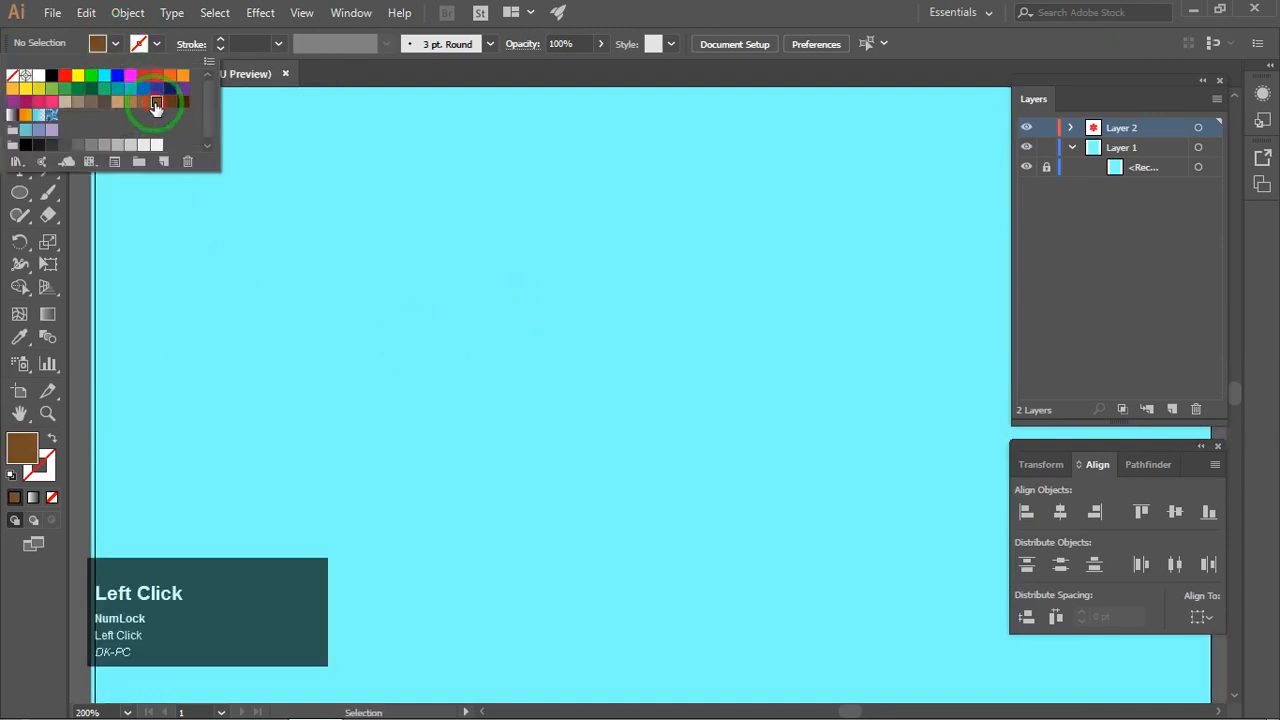
pyautogui.click(363, 298)
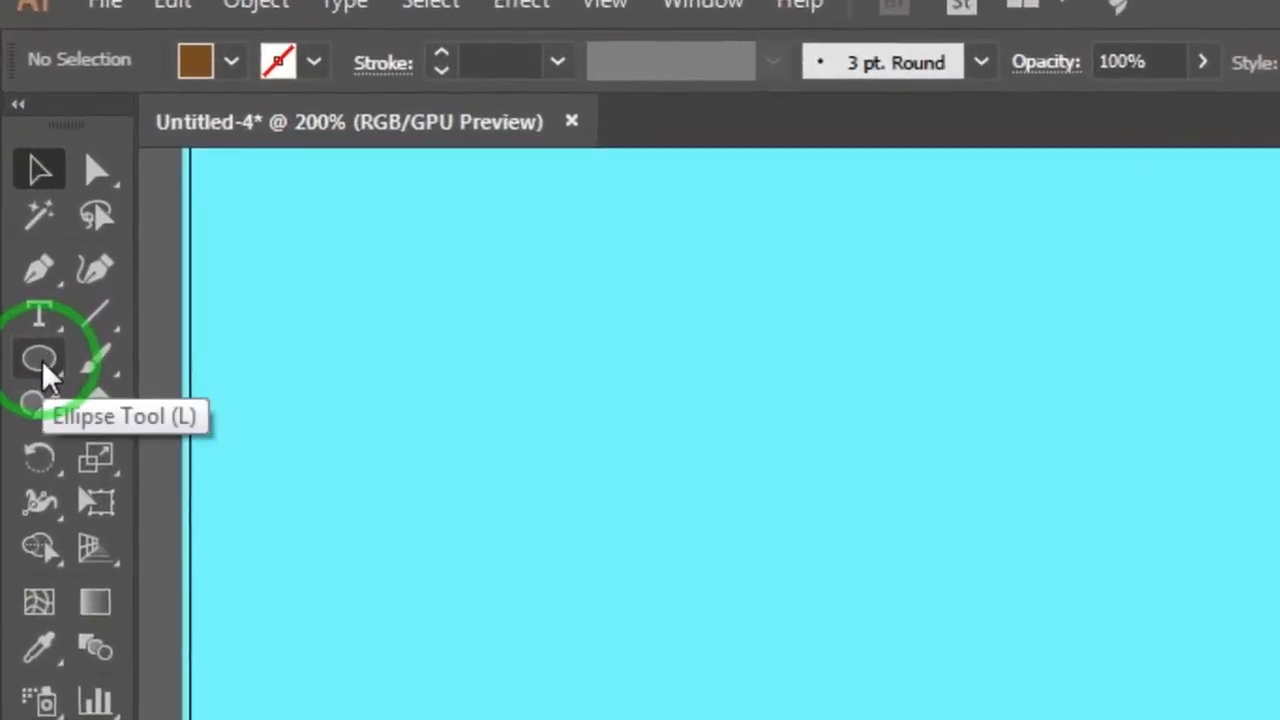
pyautogui.click(19, 192)
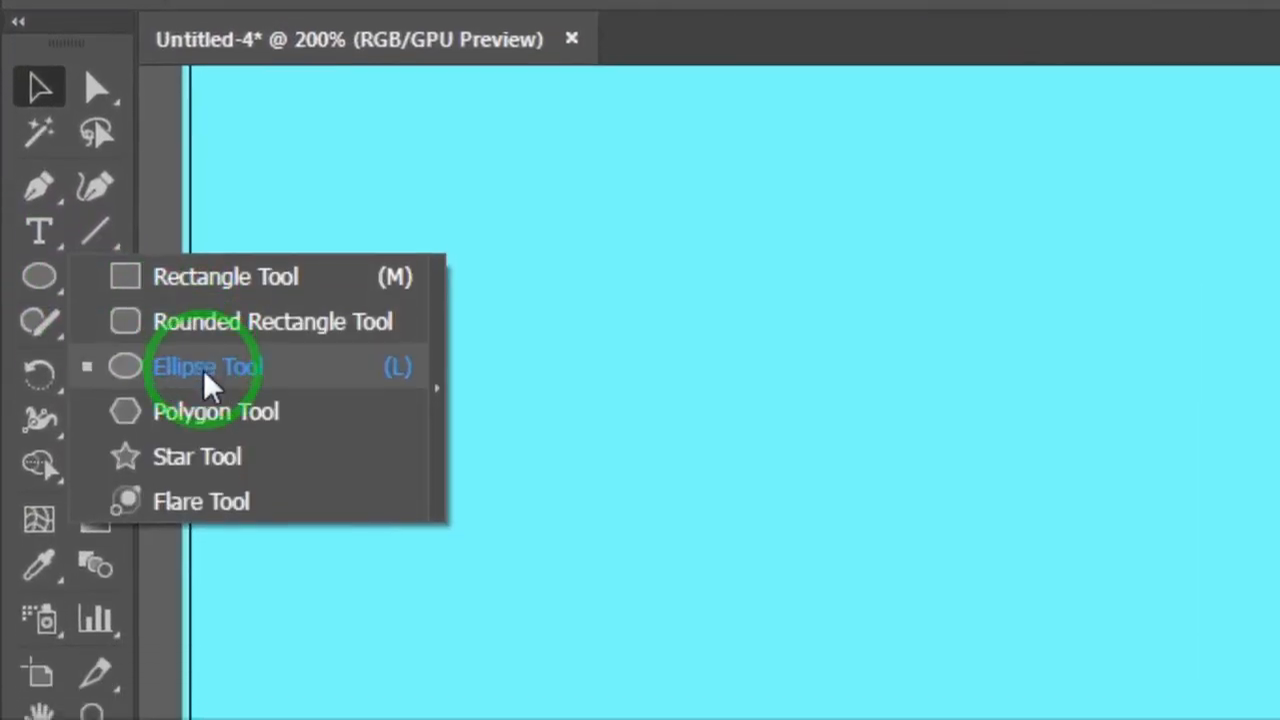
pyautogui.click(199, 360)
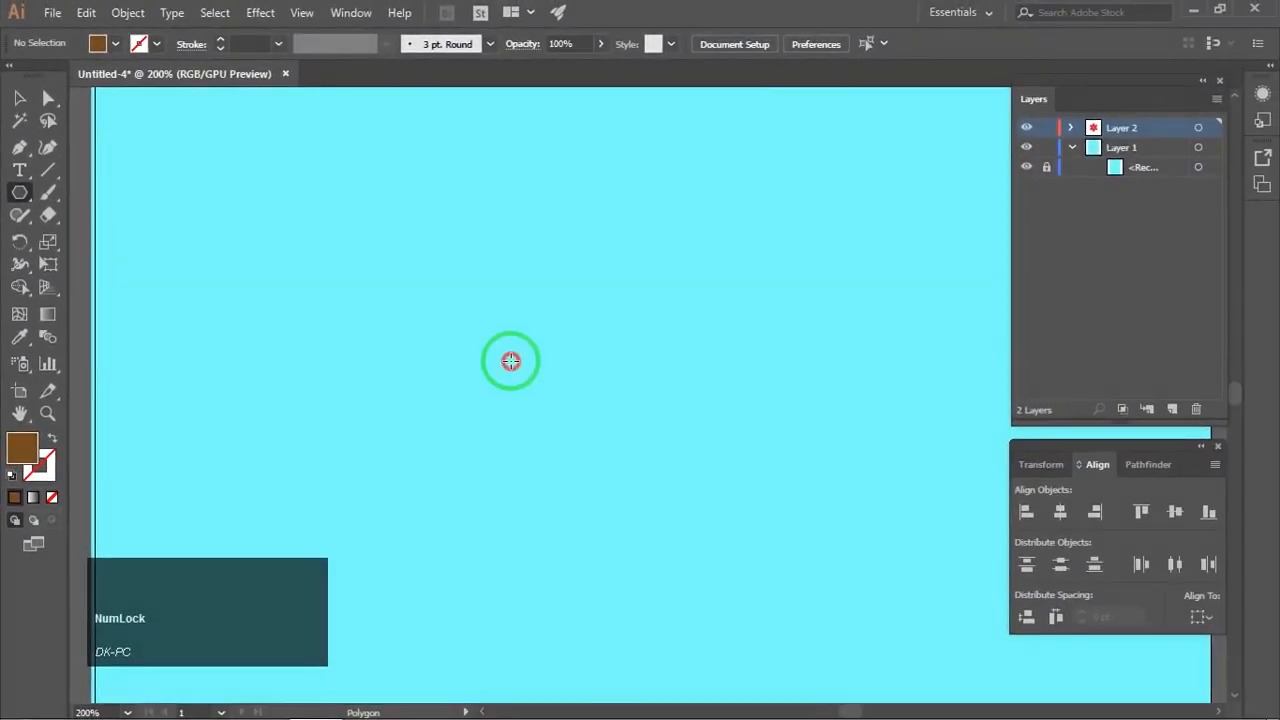
pyautogui.moveTo(511, 361); pyautogui.dragTo(578, 434)
pyautogui.press('shift')
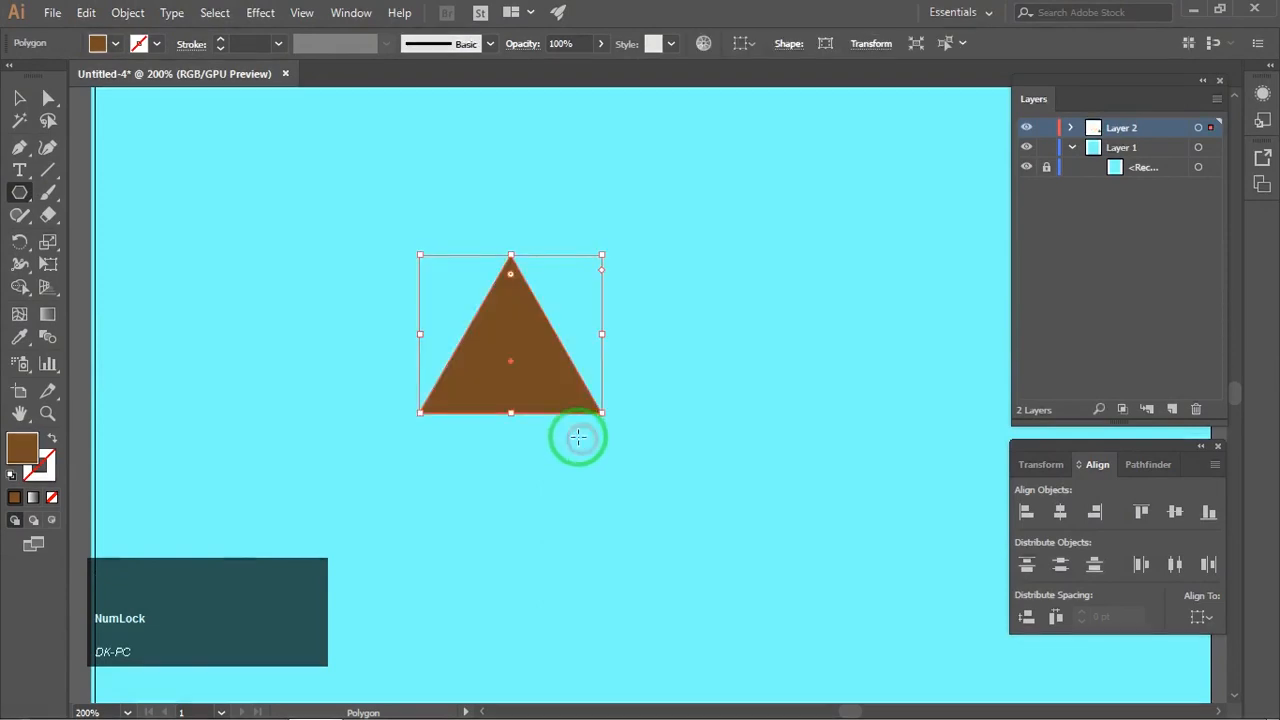
# Move the triangle slightly down and narrow its base by moving both bottom corners inward evenly.
pyautogui.click(19, 97)
pyautogui.moveTo(502, 329); pyautogui.dragTo(577, 356)
pyautogui.click(49, 97)
pyautogui.click(491, 312)
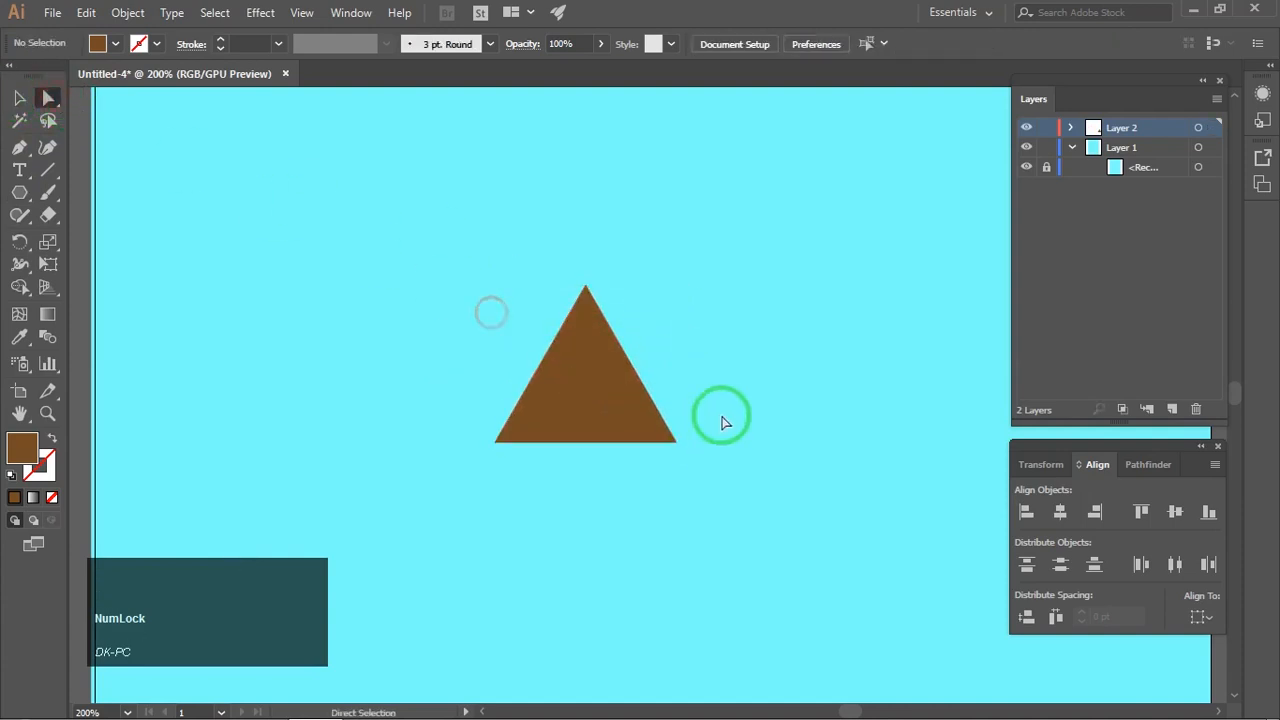
pyautogui.moveTo(720, 416); pyautogui.dragTo(660, 462)
pyautogui.moveTo(466, 423); pyautogui.dragTo(531, 473)
pyautogui.moveTo(711, 421); pyautogui.dragTo(658, 475)
pyautogui.moveTo(458, 427); pyautogui.dragTo(560, 484)
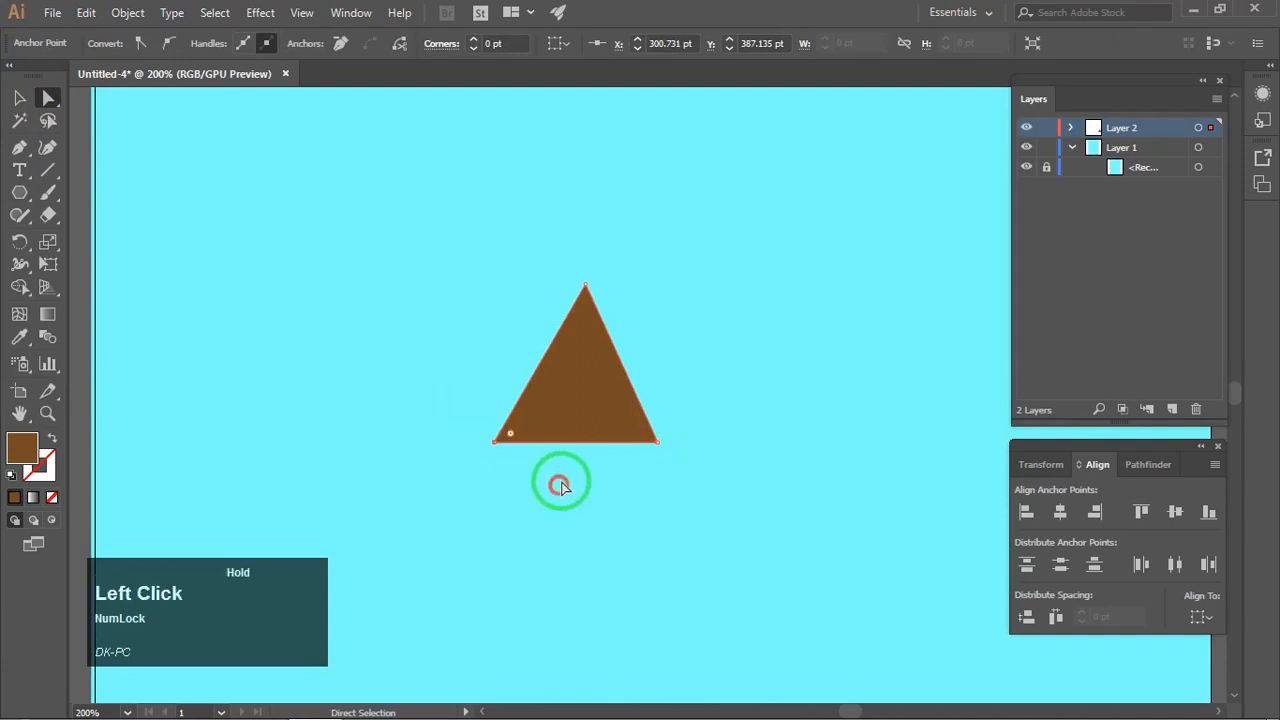
pyautogui.click(775, 343)
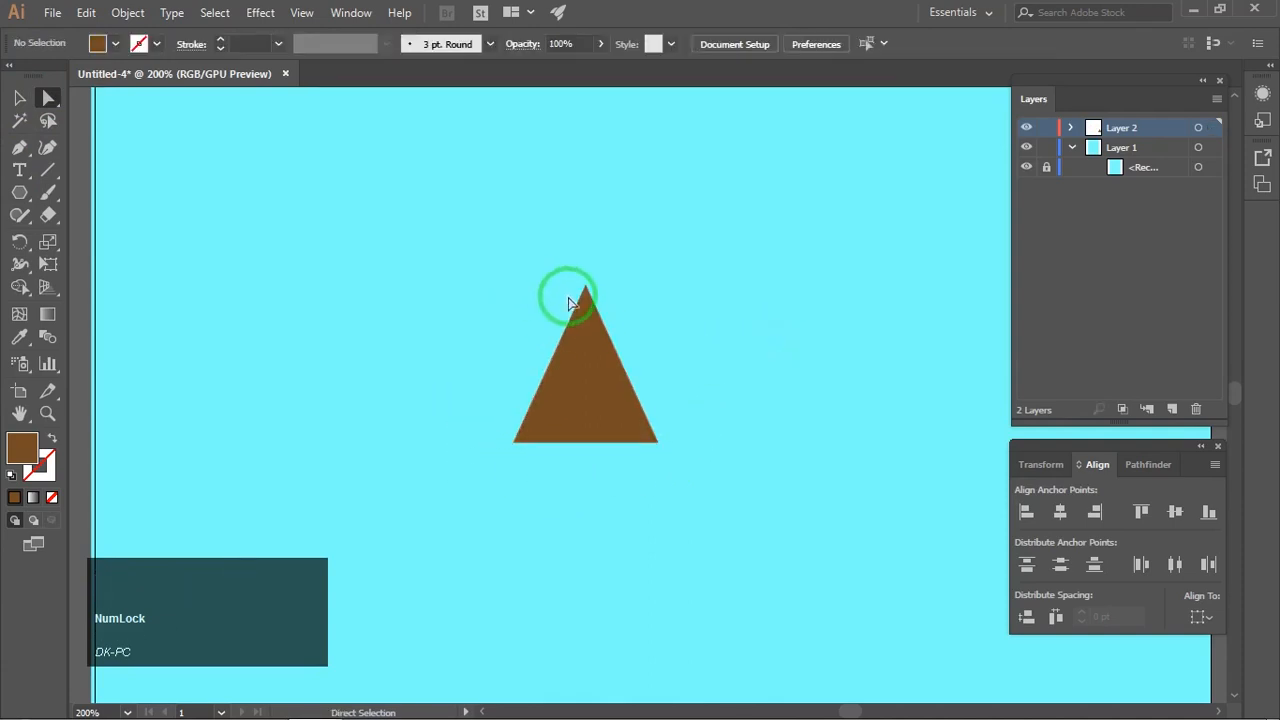
# Slightly round all three corners of the brown triangle.
pyautogui.press('v')
pyautogui.moveTo(553, 261); pyautogui.dragTo(717, 500)
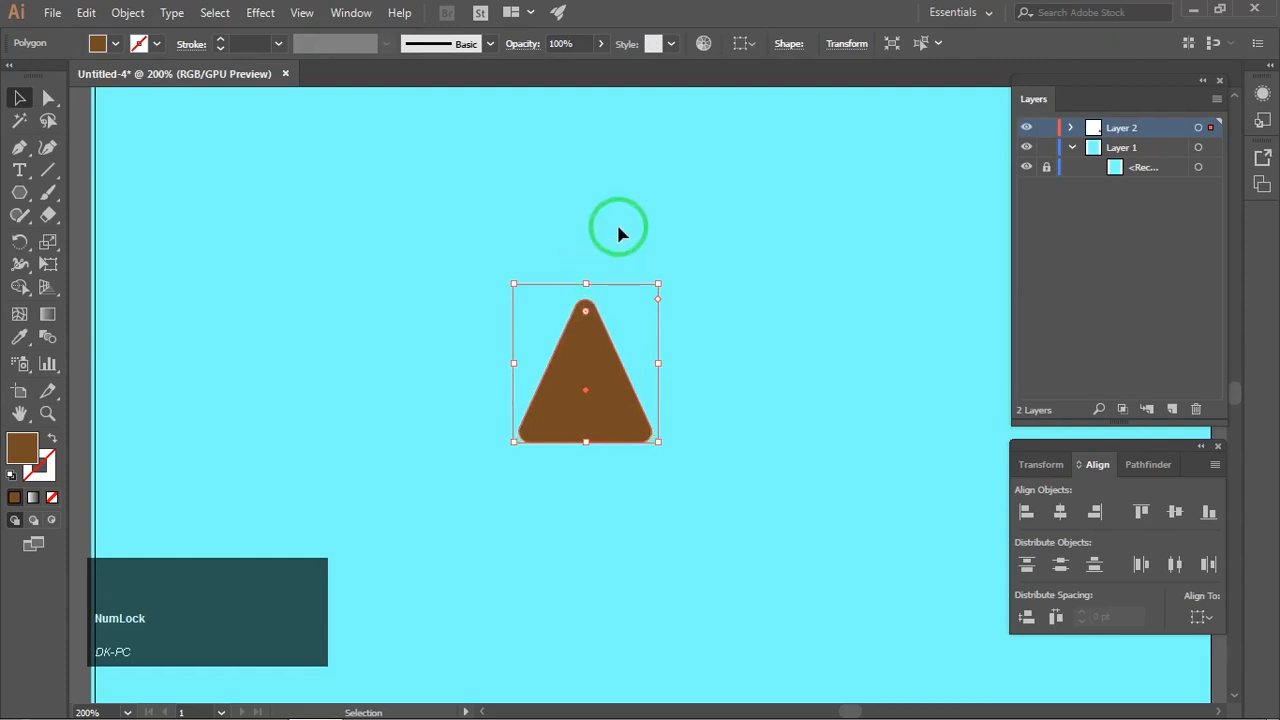
pyautogui.click(606, 312)
# Rotate the rounded triangle 90° clockwise and flatten its height into a slim taper.
pyautogui.scroll(-2, 580, 349)
pyautogui.click(545, 372)
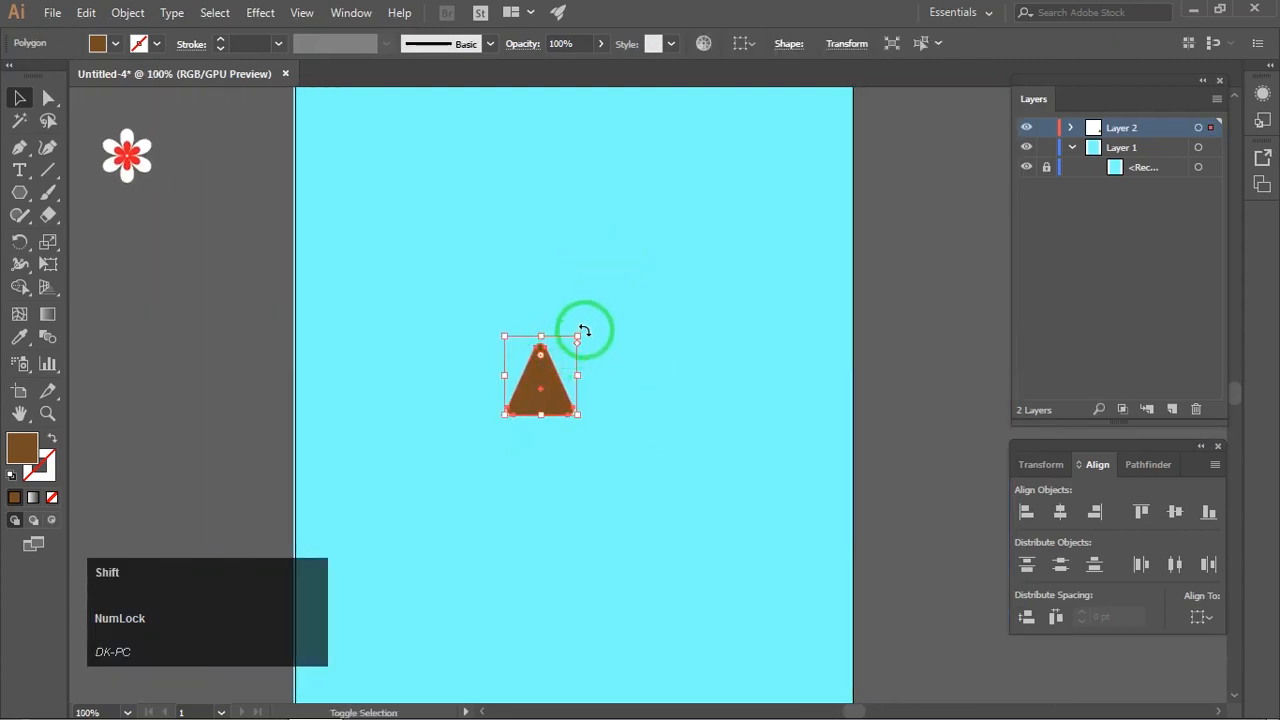
pyautogui.moveTo(580, 329); pyautogui.dragTo(603, 417)
pyautogui.scroll(2, 539, 374)
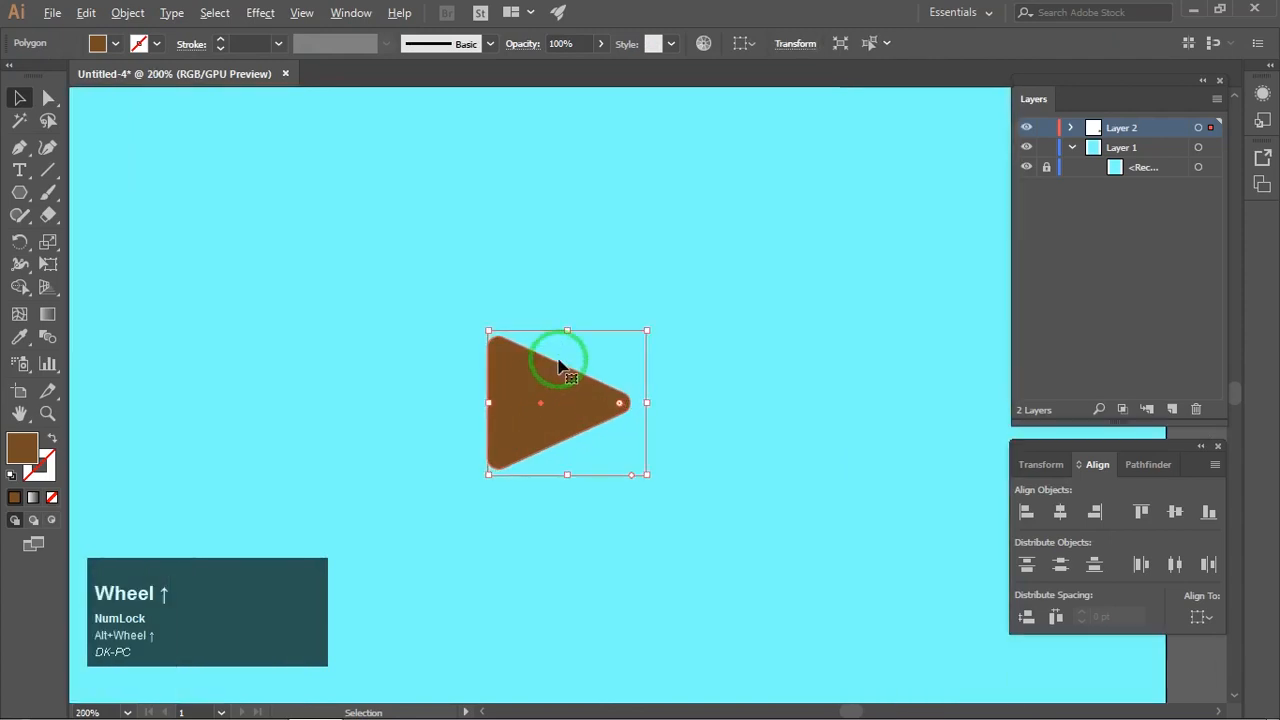
pyautogui.moveTo(567, 333); pyautogui.dragTo(602, 414)
pyautogui.click(583, 299)
# Move the brown tapered shape off the artboard, directly below the flower.
pyautogui.scroll(-2, 586, 342)
pyautogui.press('space')
pyautogui.moveTo(591, 463); pyautogui.dragTo(175, 317)
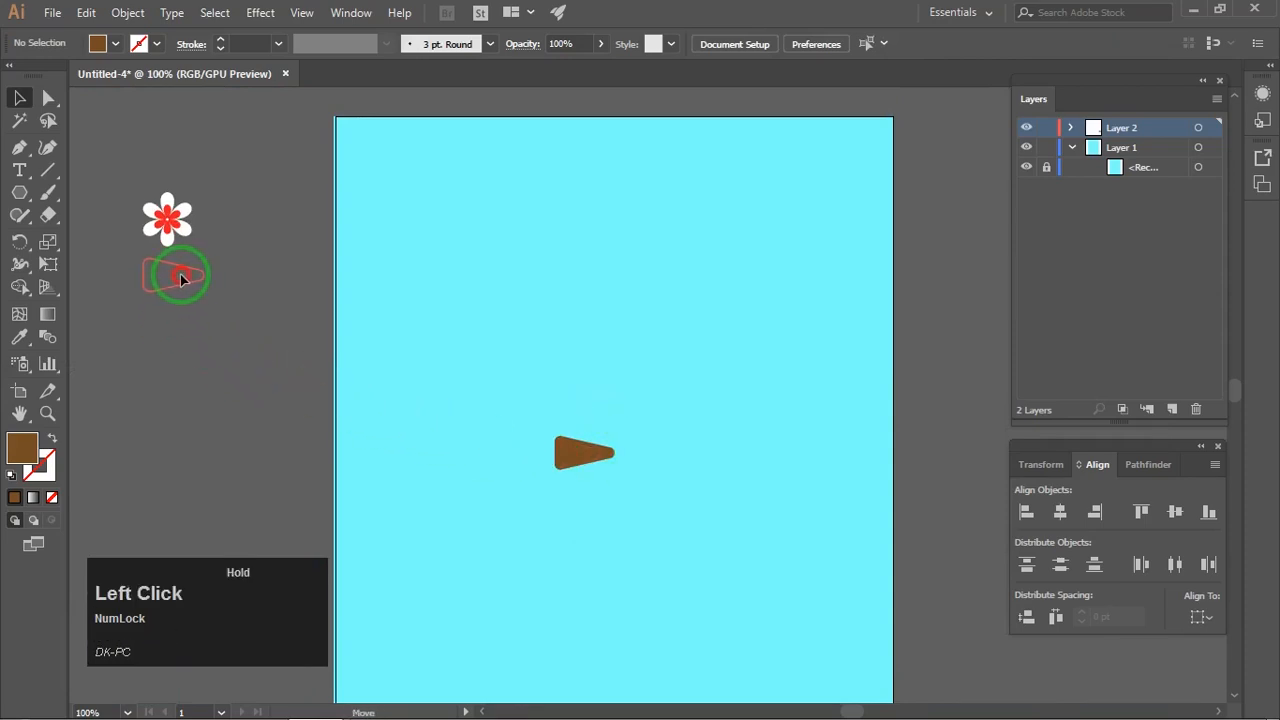
pyautogui.moveTo(181, 277); pyautogui.dragTo(181, 277)
pyautogui.press('space')
pyautogui.moveTo(246, 360)
pyautogui.mouseDown()
pyautogui.moveTo(234, 342)
pyautogui.moveTo(252, 341)
pyautogui.mouseUp()
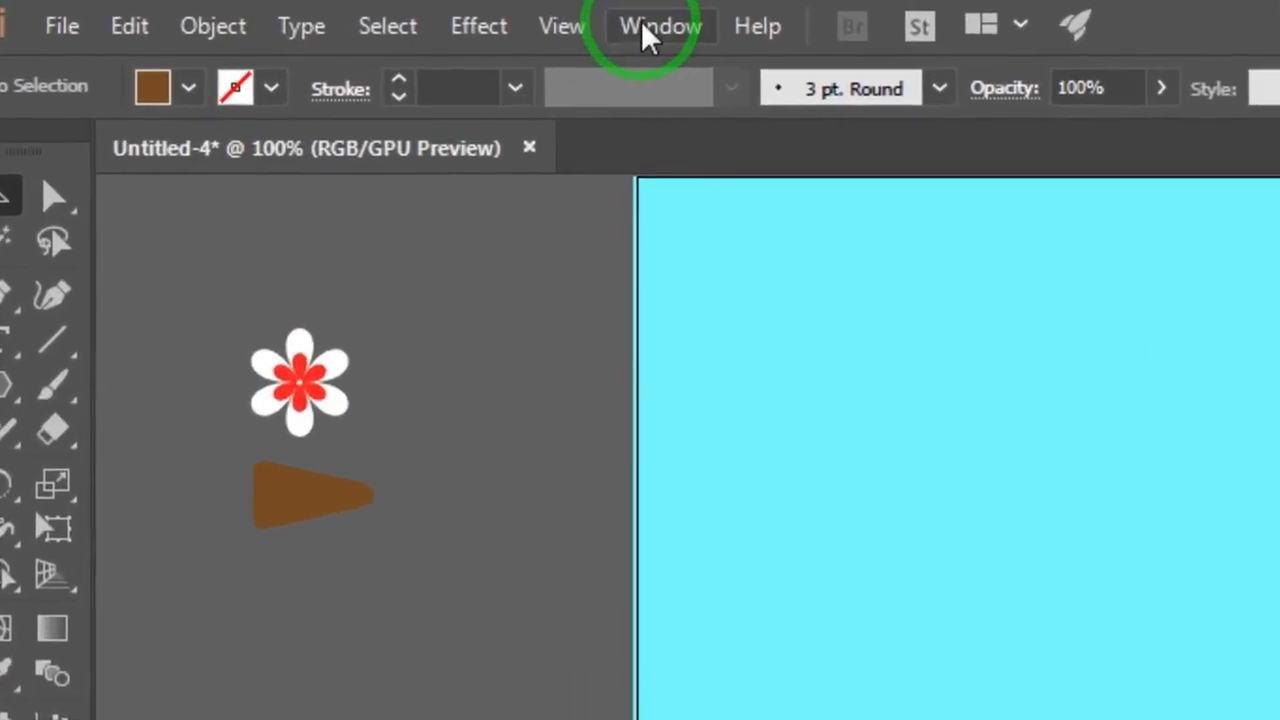
# Display the document's brushes beneath the layers, replacing the alignment controls.
pyautogui.click(346, 12)
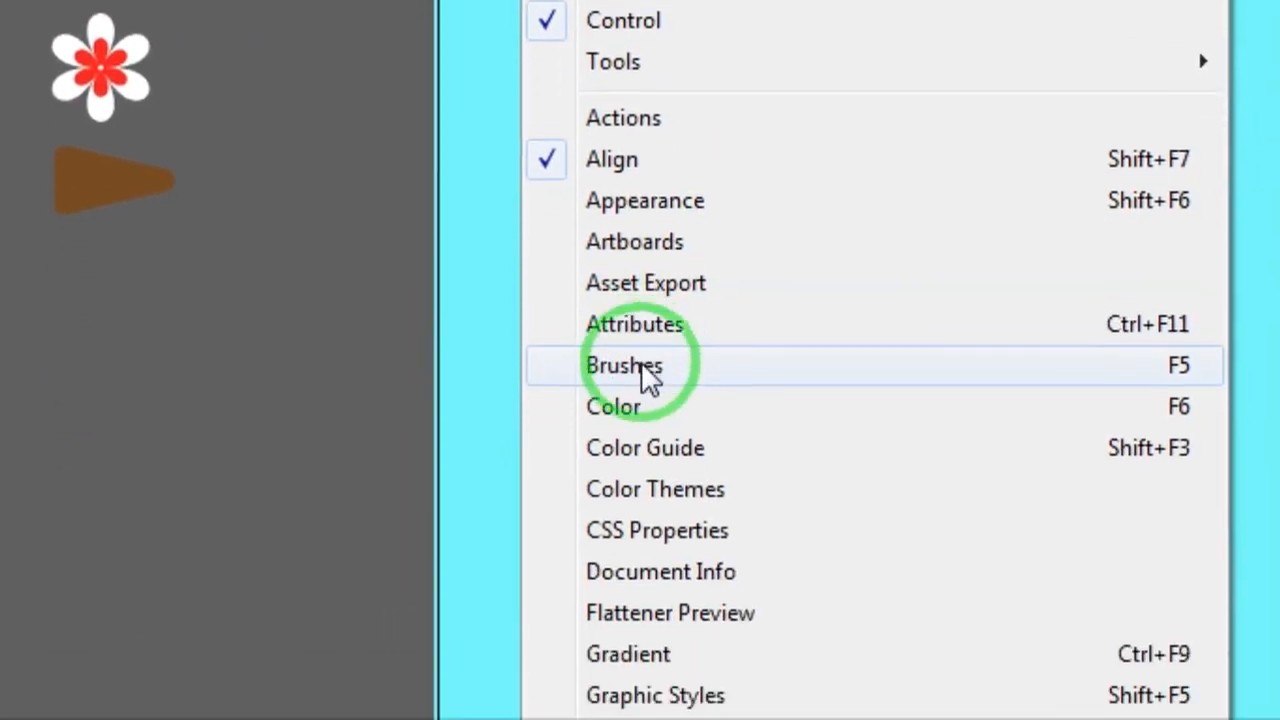
pyautogui.click(641, 366)
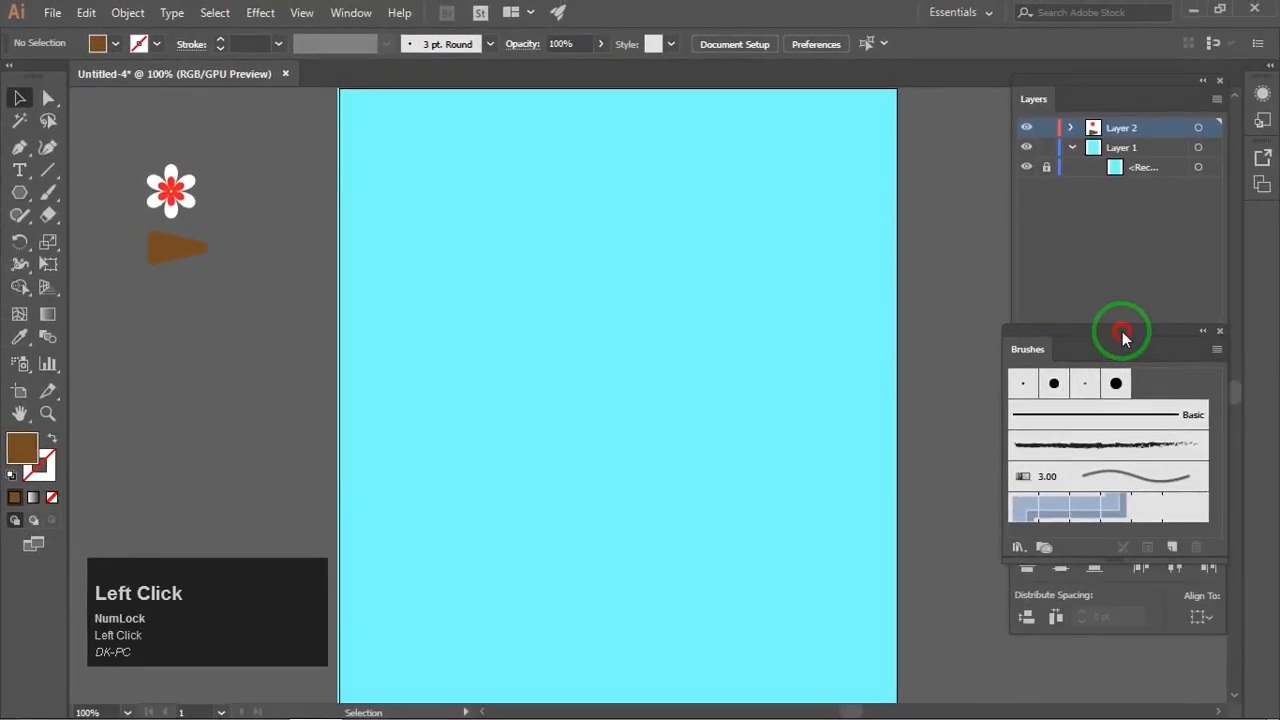
pyautogui.moveTo(1120, 332)
pyautogui.mouseDown()
pyautogui.moveTo(871, 178)
pyautogui.moveTo(885, 122)
pyautogui.moveTo(920, 223)
pyautogui.moveTo(1118, 450)
pyautogui.mouseUp()
pyautogui.click(1218, 447)
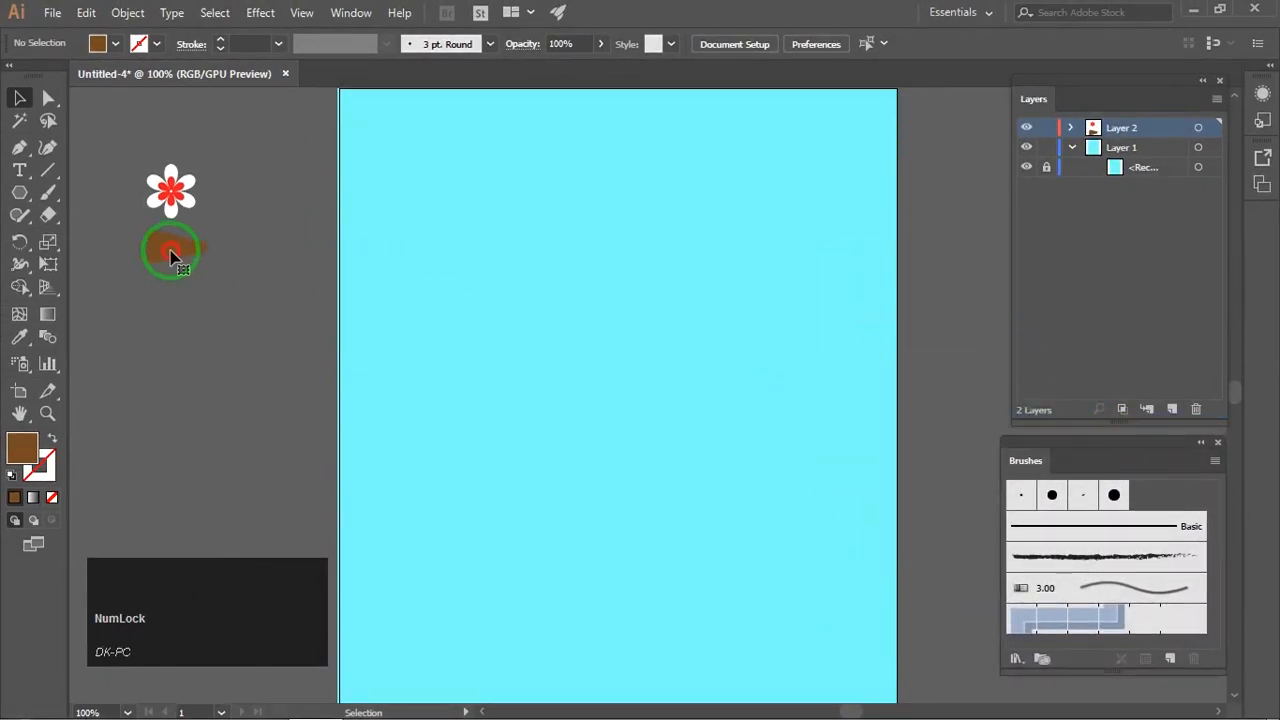
# Create a new Art Brush from the brown tapered shape with the colorization method Tints.
pyautogui.moveTo(171, 256)
pyautogui.mouseDown()
pyautogui.moveTo(183, 283)
pyautogui.moveTo(563, 417)
pyautogui.moveTo(1180, 588)
pyautogui.moveTo(1123, 580)
pyautogui.mouseUp()
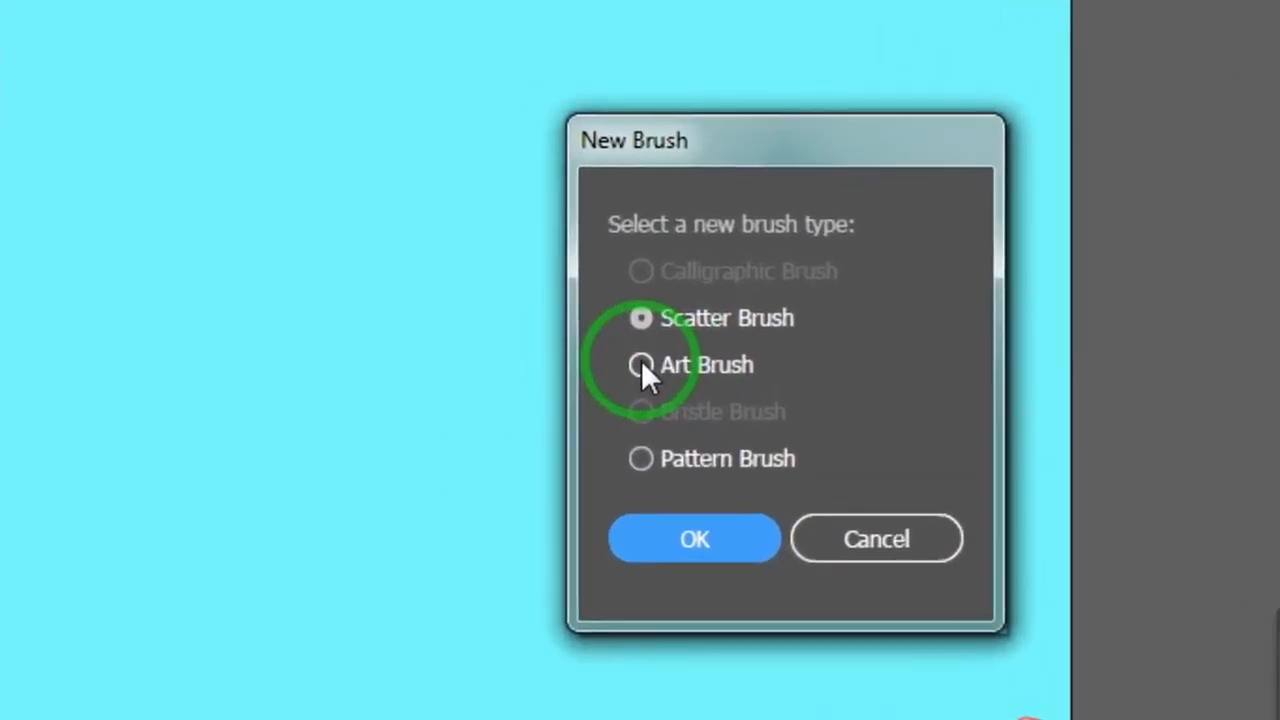
pyautogui.click(684, 316)
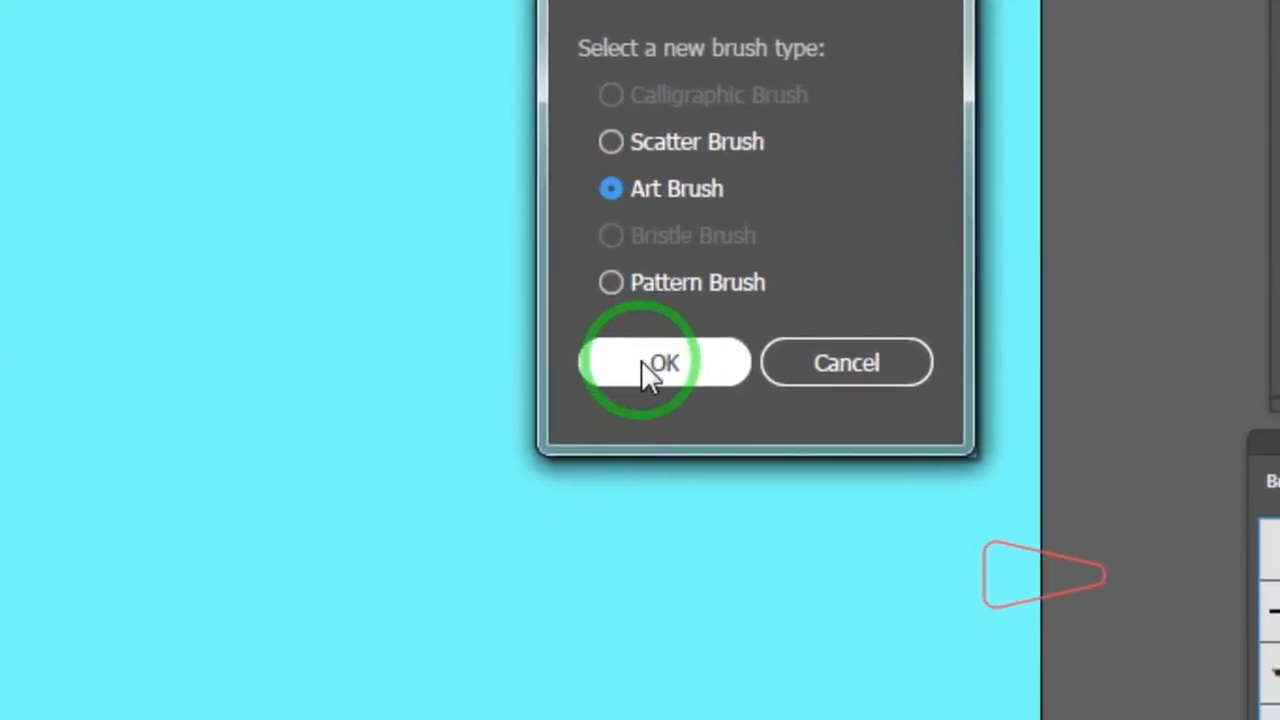
pyautogui.click(645, 368)
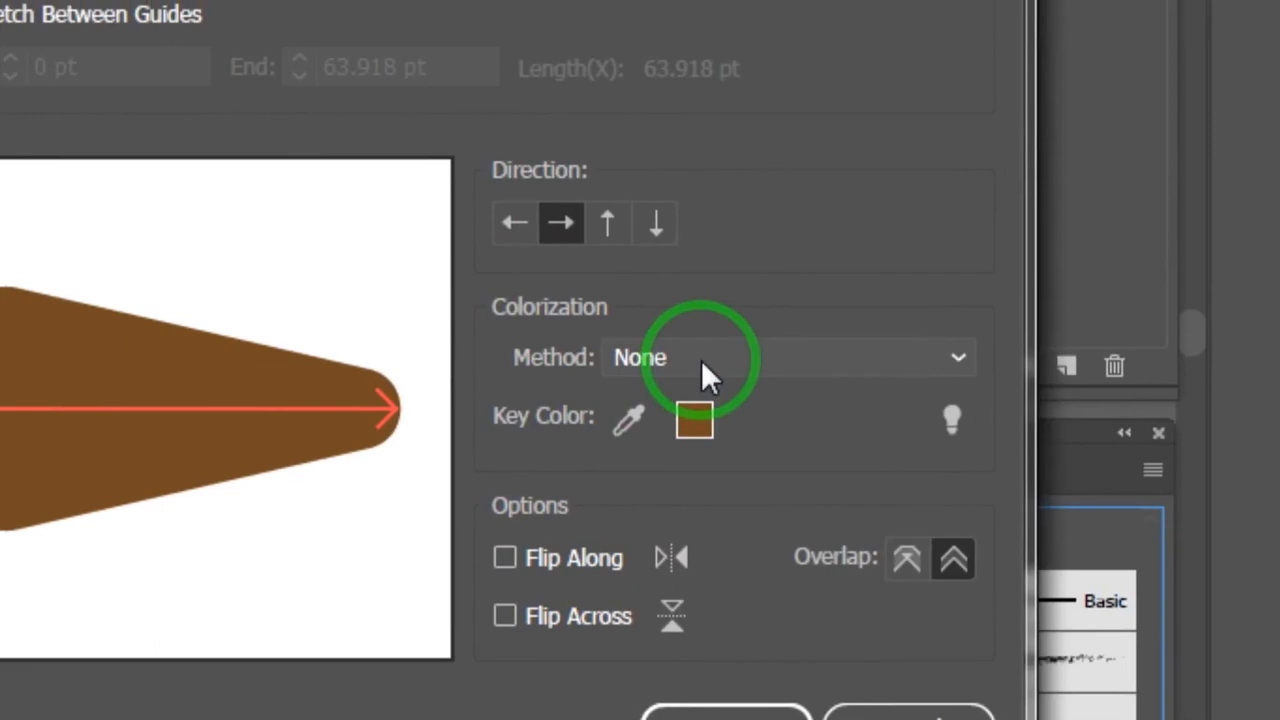
pyautogui.click(701, 360)
pyautogui.click(694, 443)
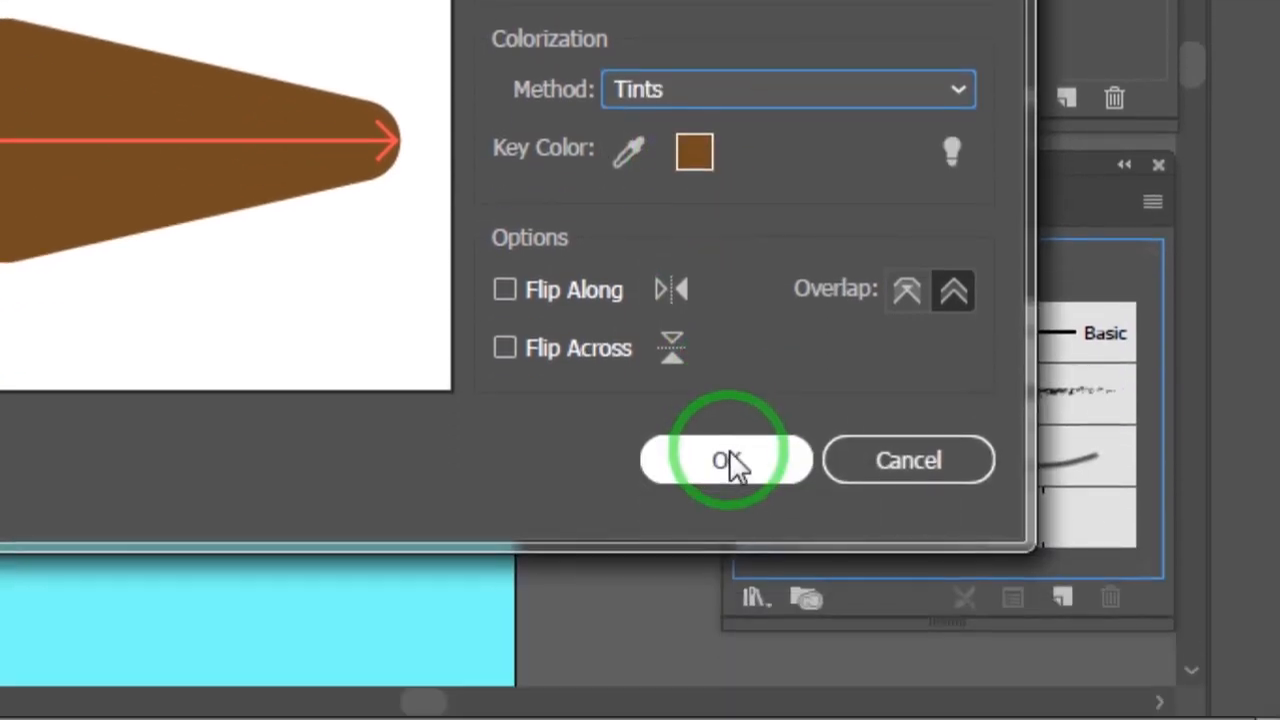
pyautogui.click(729, 462)
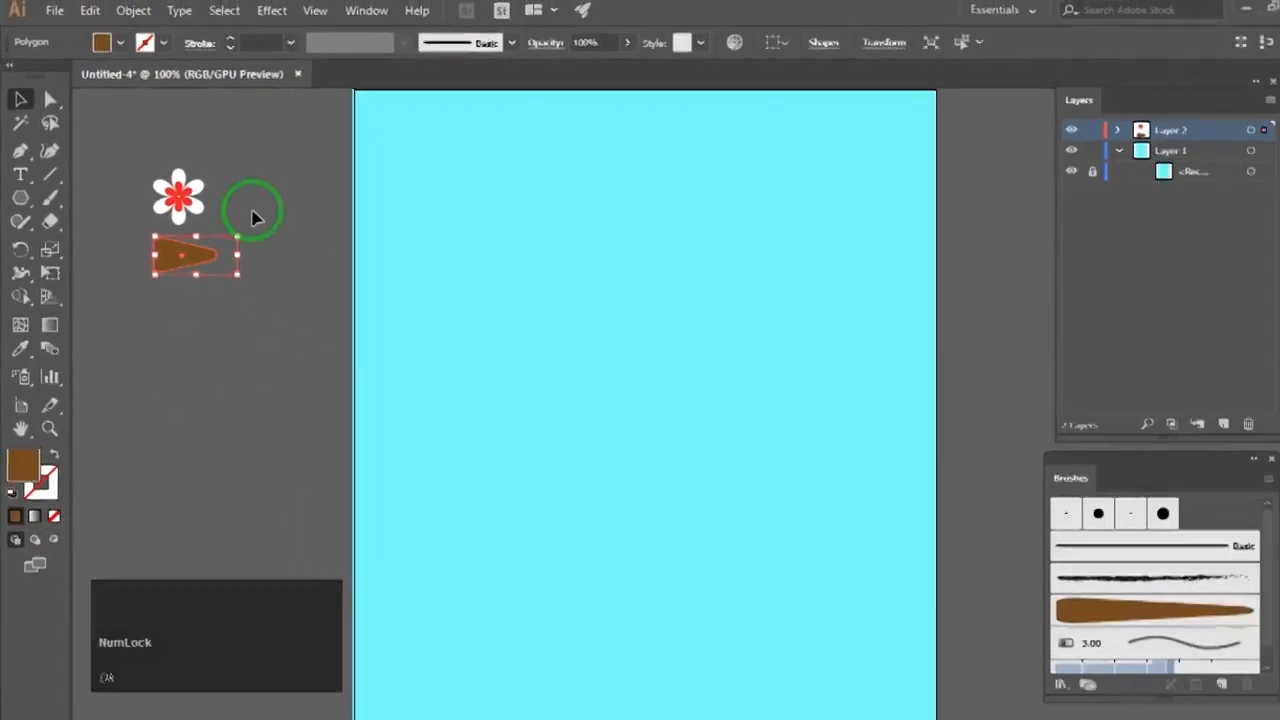
# Try the new art brush with one curved Paintbrush stroke on the artboard, and undo it.
pyautogui.click(45, 99)
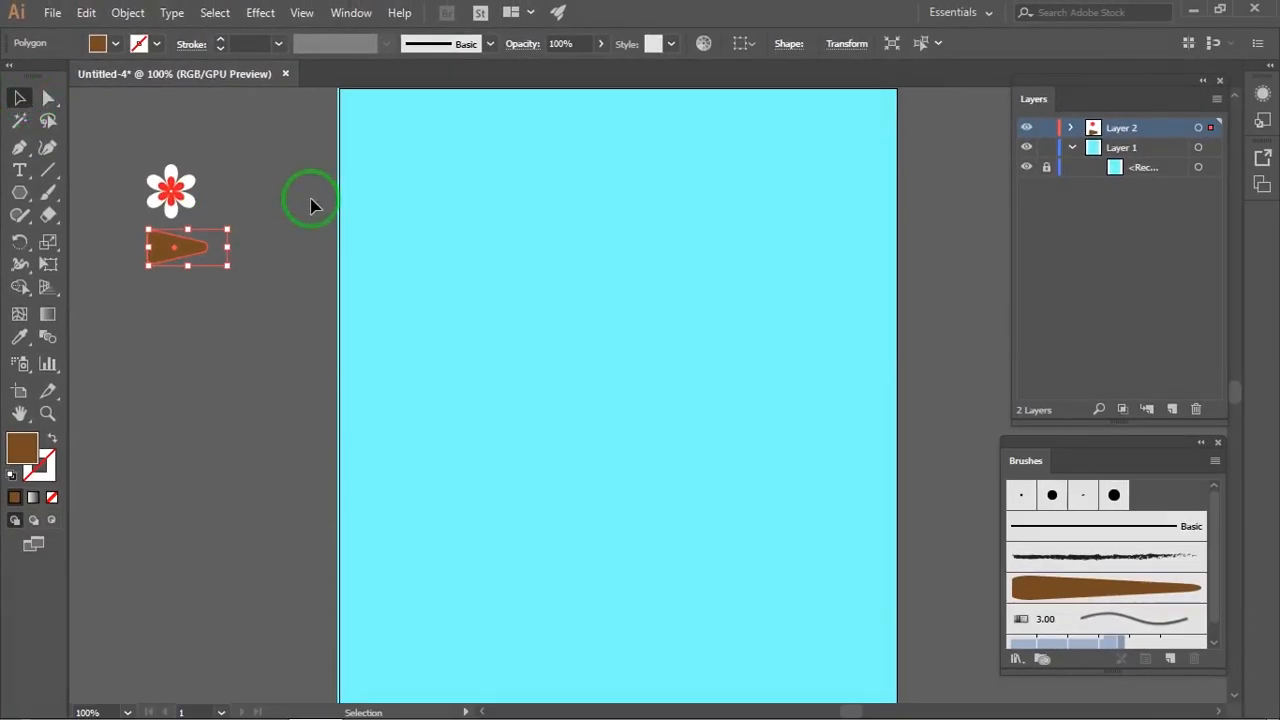
pyautogui.click(586, 333)
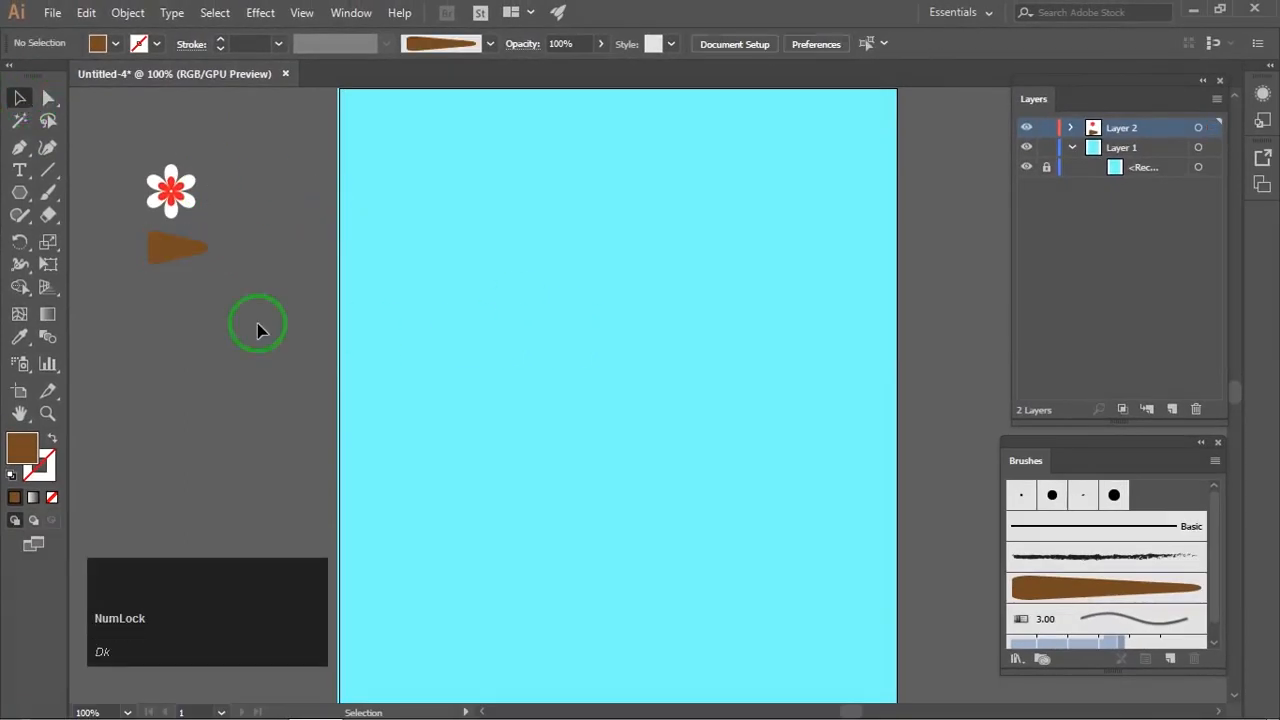
pyautogui.click(57, 196)
pyautogui.moveTo(560, 448); pyautogui.dragTo(676, 343)
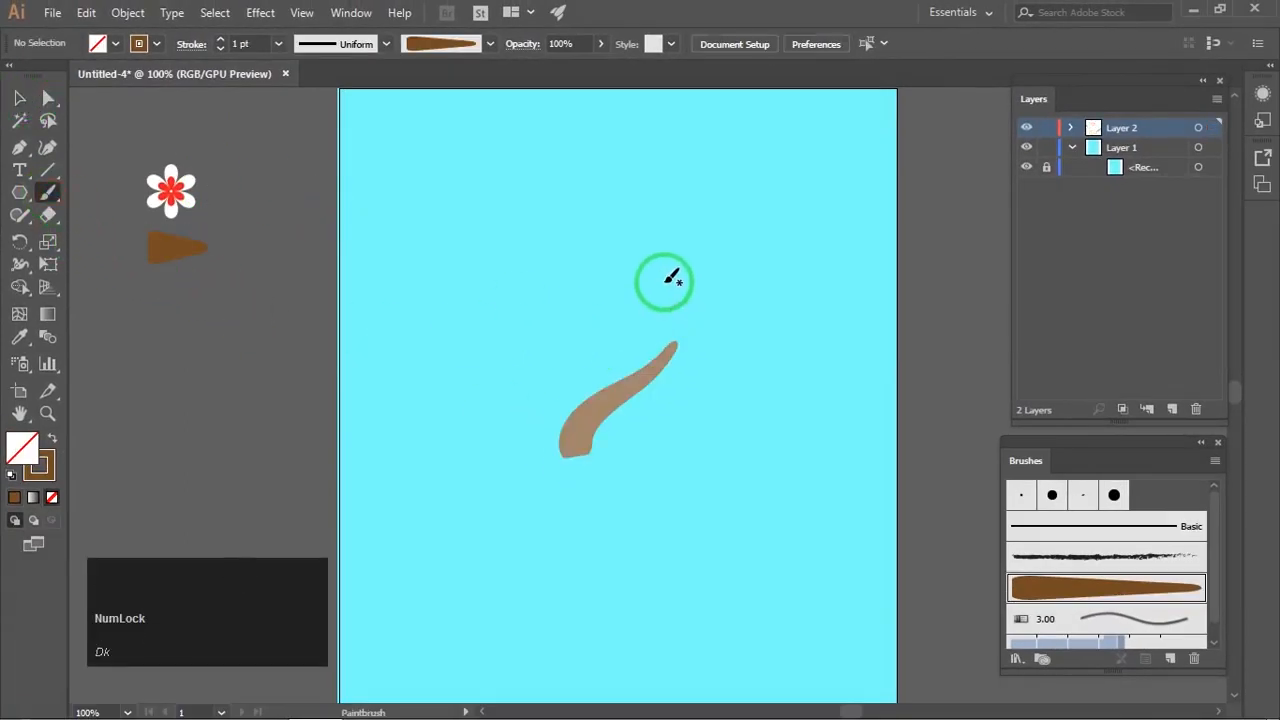
pyautogui.hotkey('ctrl', 'z')
# Reduce the fixed width of the brown art brush to 42%.
pyautogui.doubleClick(1057, 587)
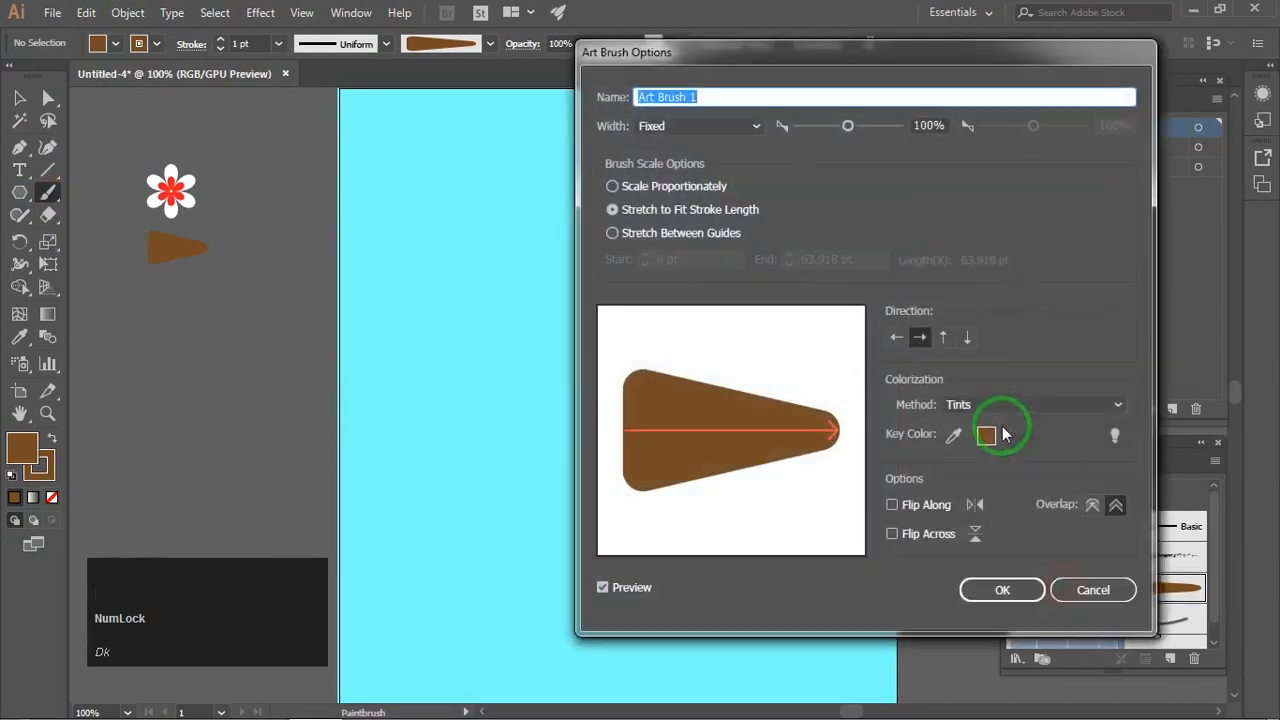
pyautogui.moveTo(838, 129); pyautogui.dragTo(824, 126)
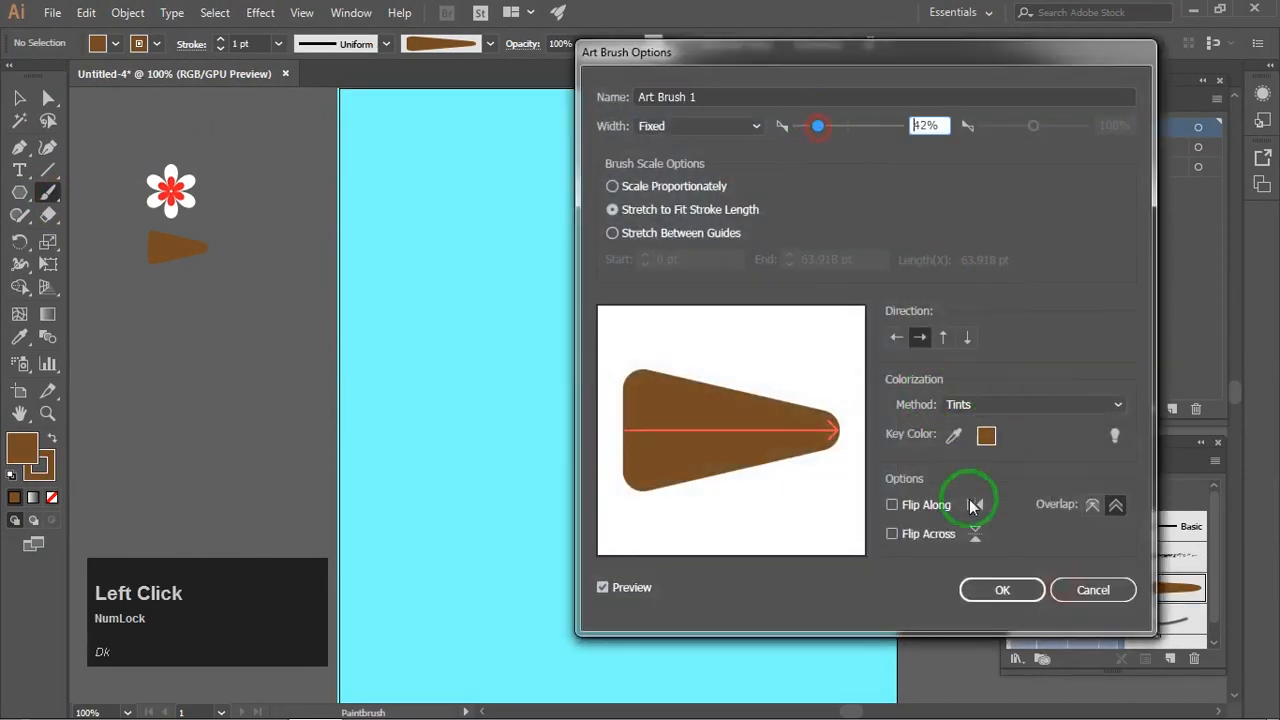
pyautogui.click(1001, 589)
# Try the narrowed art brush with several long curved strokes across the artboard, undoing each one.
pyautogui.moveTo(458, 376); pyautogui.dragTo(625, 270)
pyautogui.hotkey('ctrl', 'z')
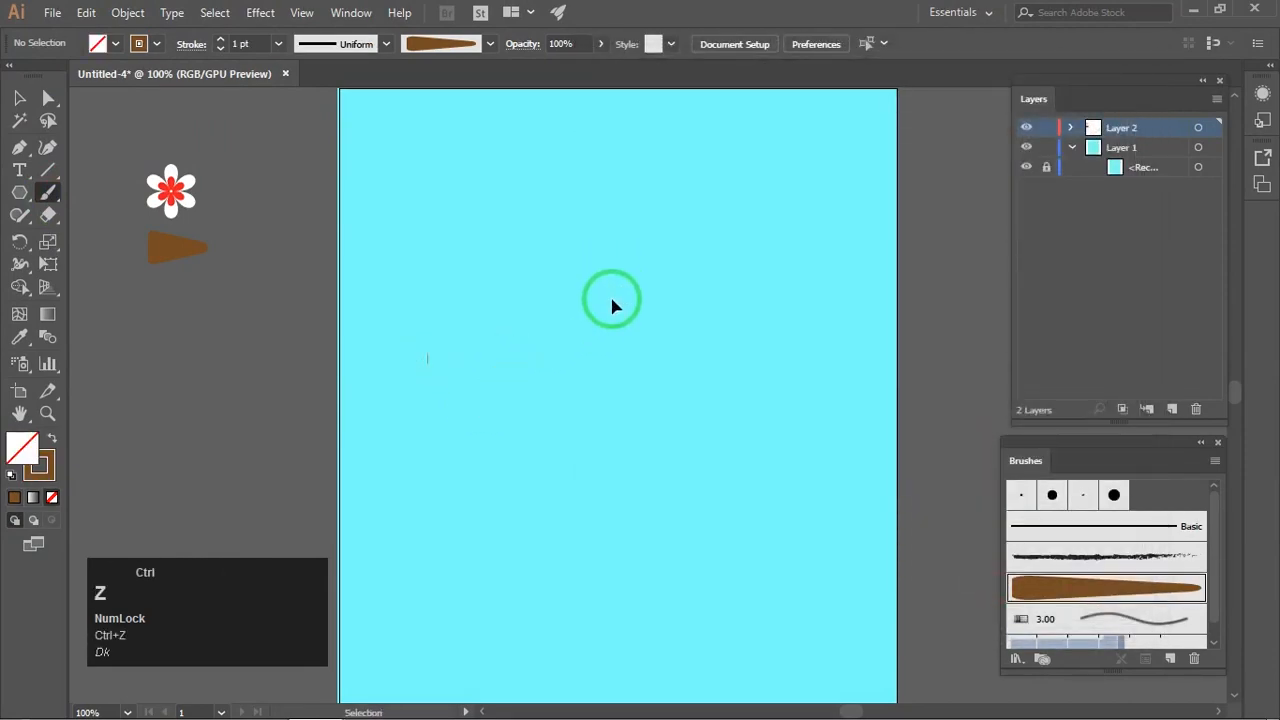
pyautogui.moveTo(545, 390)
pyautogui.mouseDown()
pyautogui.moveTo(700, 289)
pyautogui.moveTo(714, 243)
pyautogui.mouseUp()
pyautogui.hotkey('ctrl', 'z')
pyautogui.moveTo(500, 294); pyautogui.dragTo(776, 226)
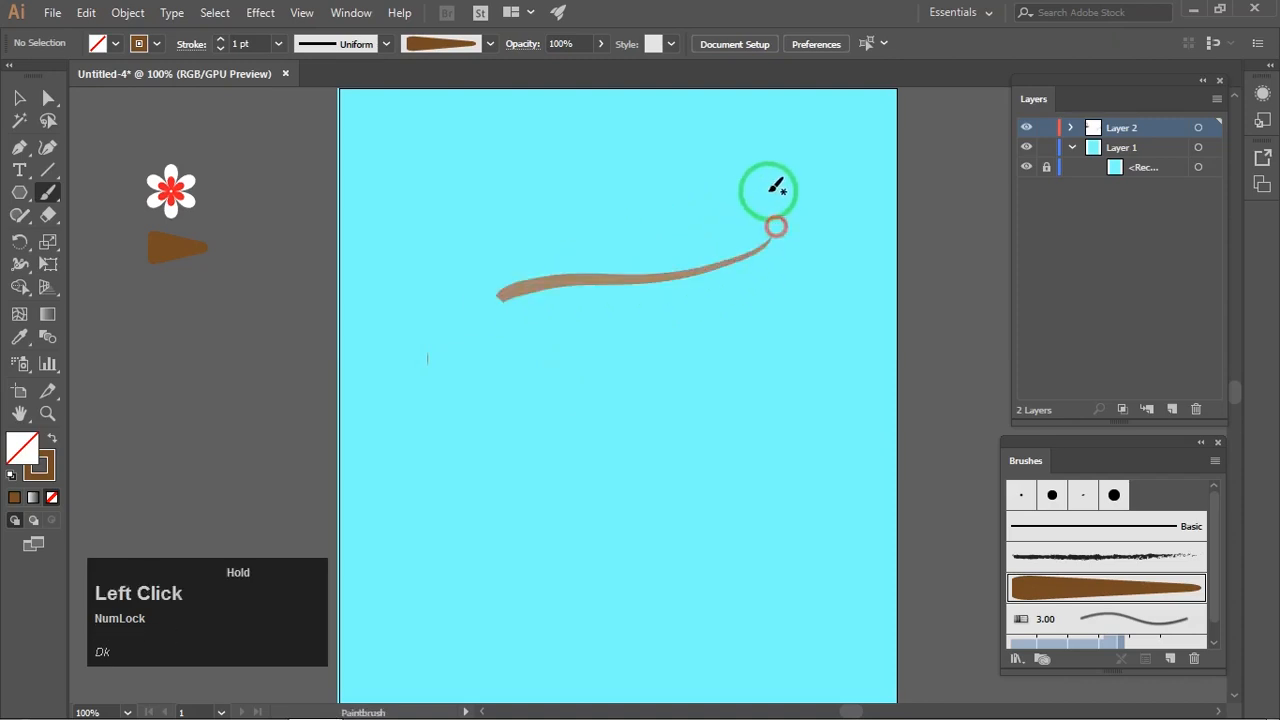
pyautogui.hotkey('ctrl', 'z')
pyautogui.moveTo(455, 300); pyautogui.dragTo(786, 214)
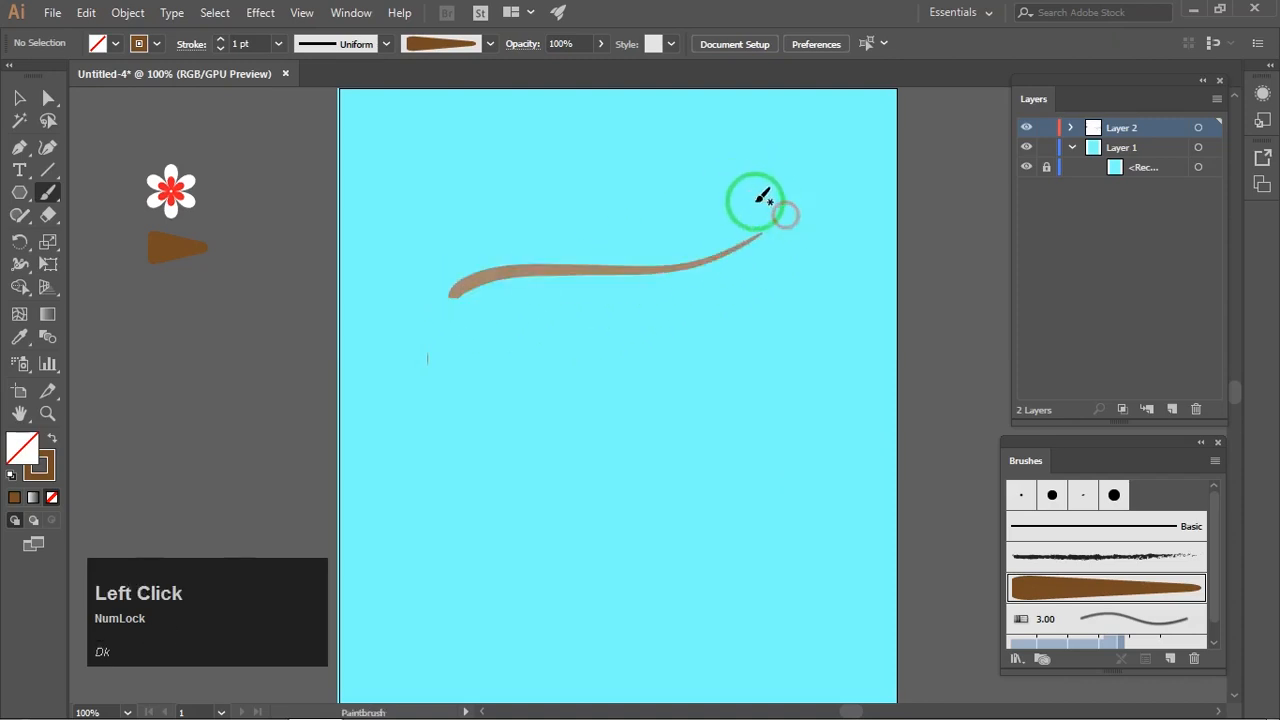
pyautogui.hotkey('ctrl', 'z')
# Move the flower and the brown tapered shape together farther away from the artboard's left edge.
pyautogui.press('v')
pyautogui.scroll(-1, 598, 272)
pyautogui.moveTo(596, 269); pyautogui.dragTo(565, 253)
pyautogui.moveTo(267, 170); pyautogui.dragTo(173, 241)
pyautogui.click(295, 238)
pyautogui.press('space')
pyautogui.moveTo(576, 292); pyautogui.dragTo(571, 274)
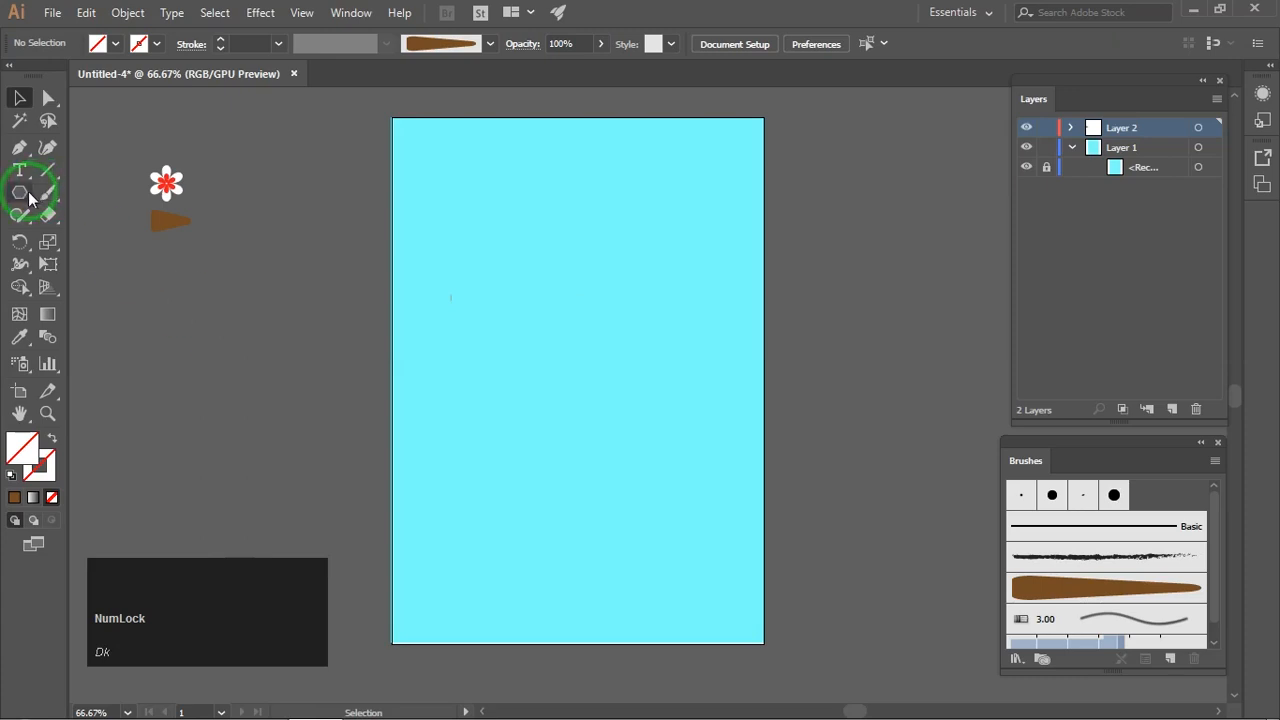
# With the Pen tool and an orange fill, draw a curved hill ridge from outside the artboard's left edge past its right edge.
pyautogui.click(21, 148)
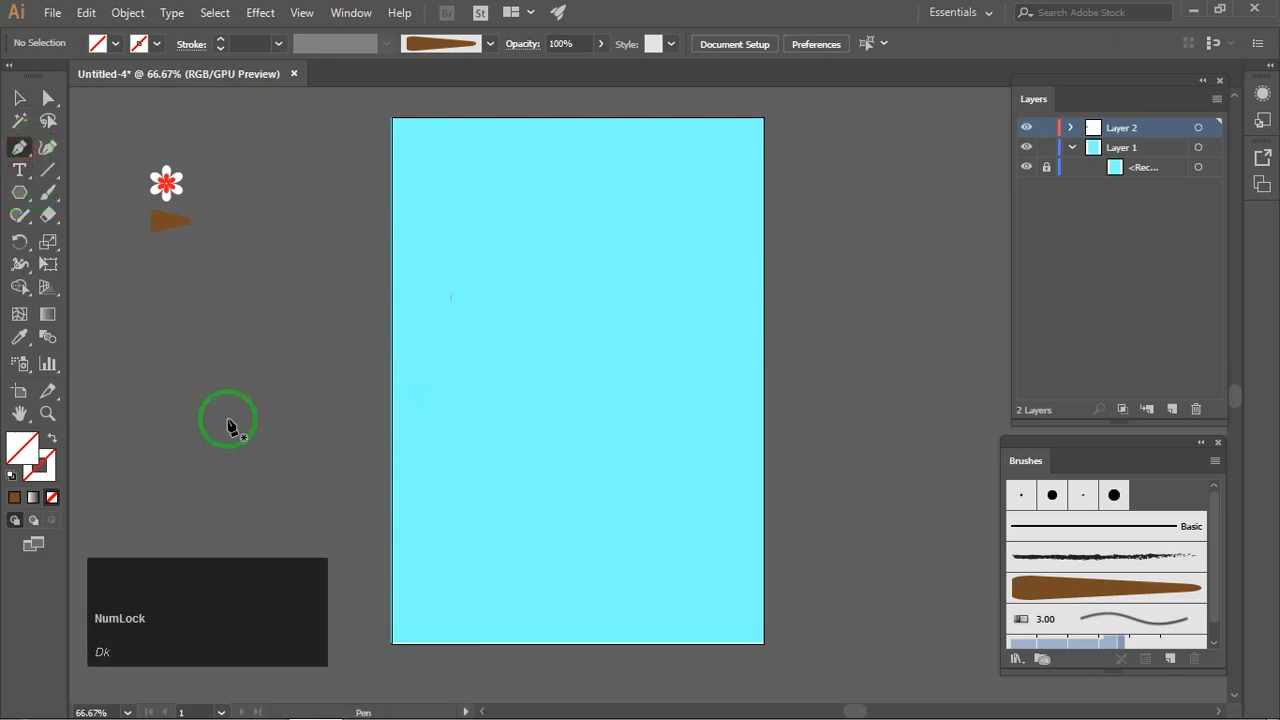
pyautogui.click(116, 43)
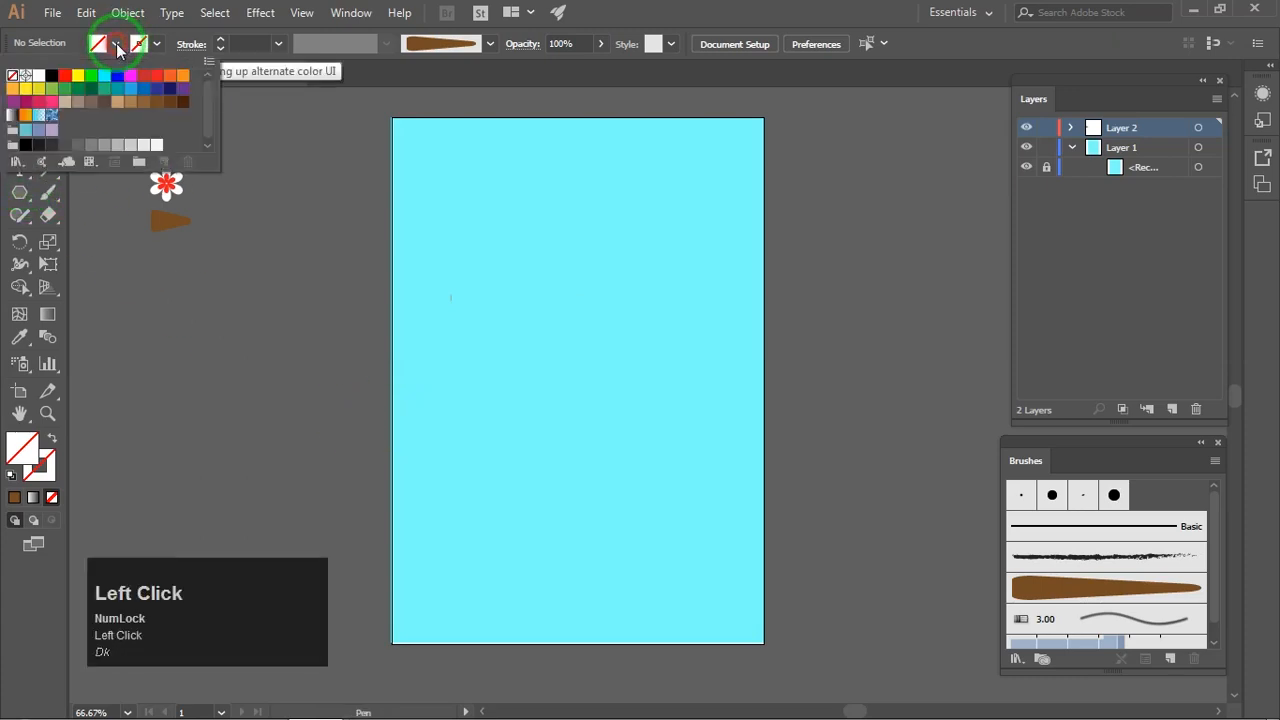
pyautogui.click(170, 75)
pyautogui.click(322, 248)
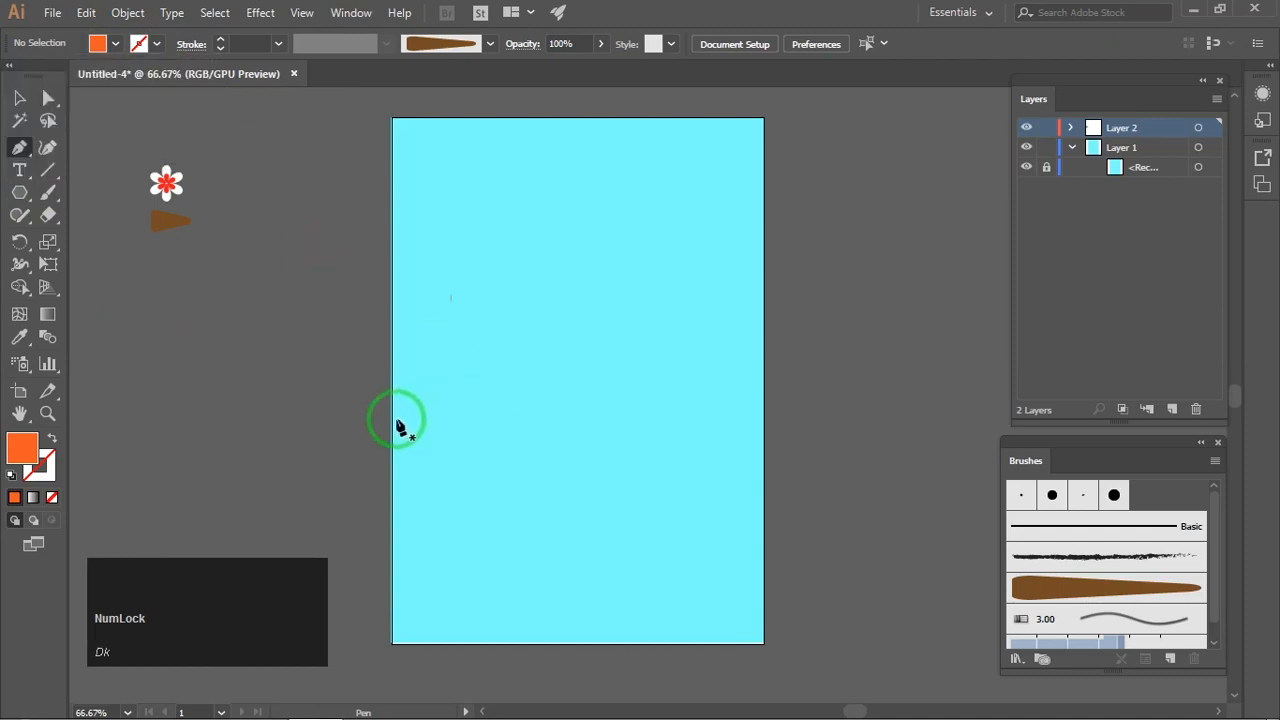
pyautogui.click(363, 435)
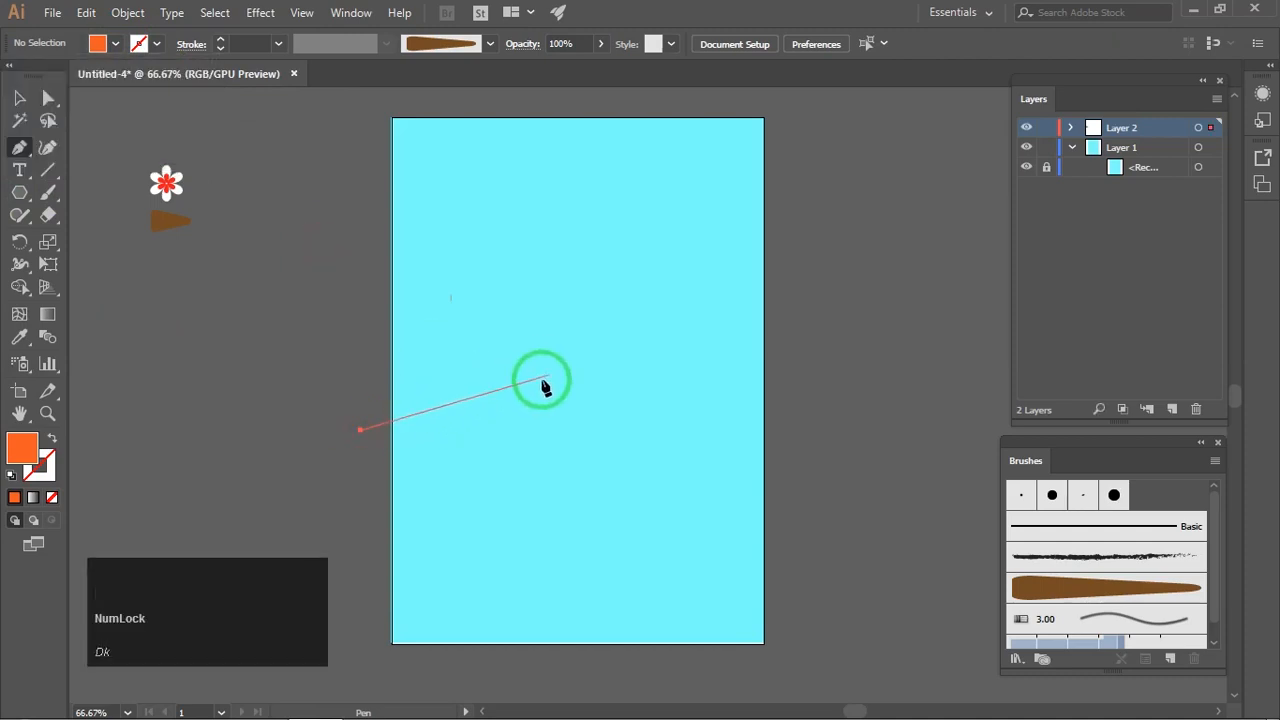
pyautogui.click(527, 335)
pyautogui.moveTo(527, 335); pyautogui.dragTo(550, 318)
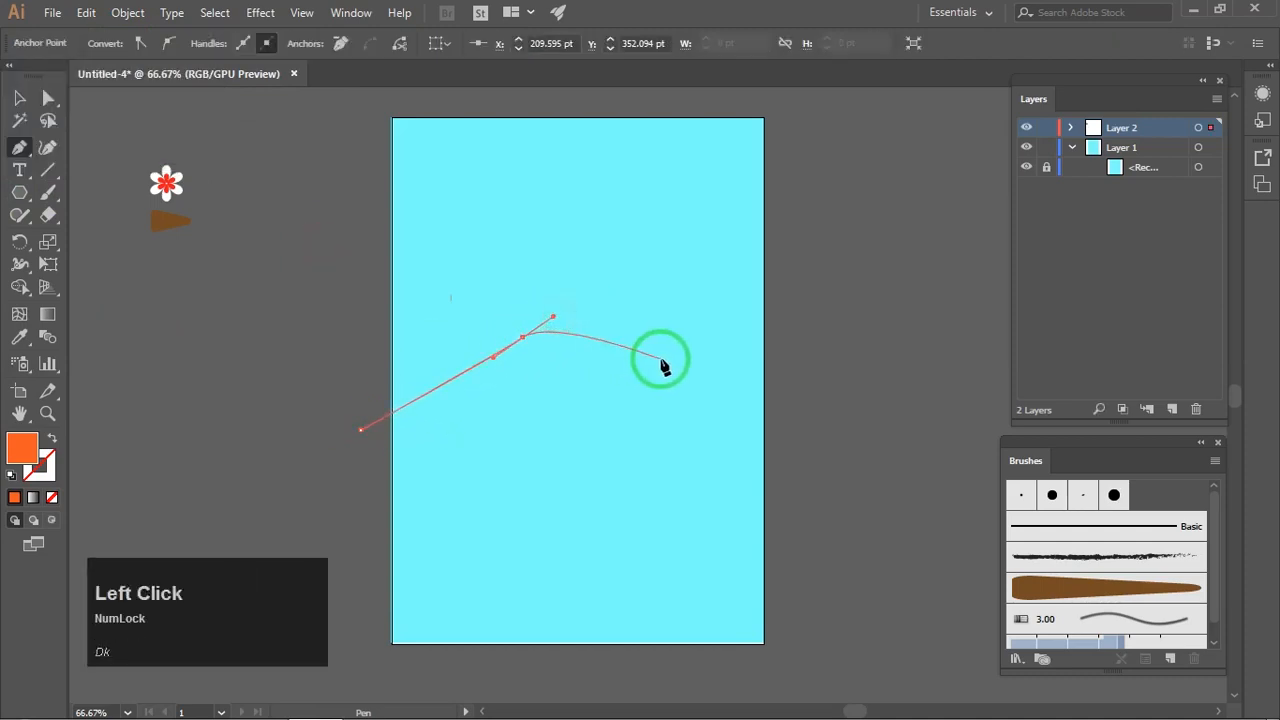
pyautogui.moveTo(628, 328); pyautogui.dragTo(667, 353)
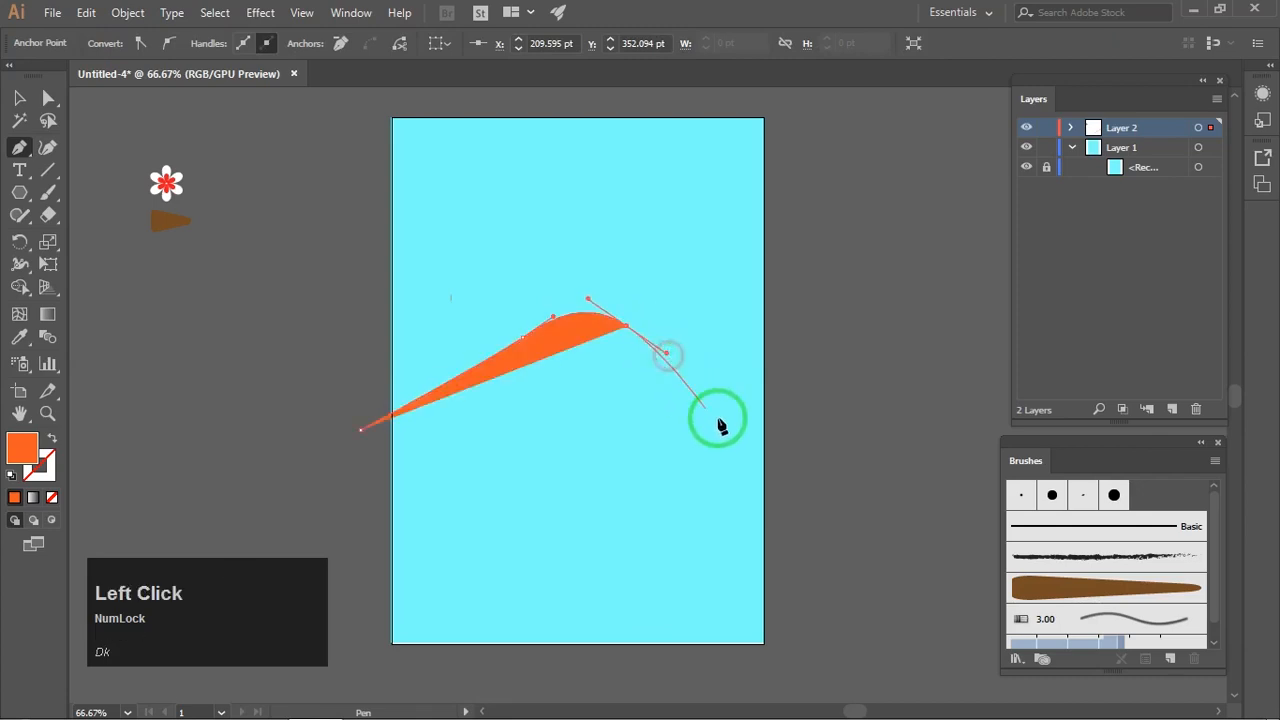
pyautogui.moveTo(759, 421); pyautogui.dragTo(814, 466)
# Close the orange hill shape with straight segments running outside the artboard's lower edge, and deselect it.
pyautogui.click(829, 505)
pyautogui.click(818, 627)
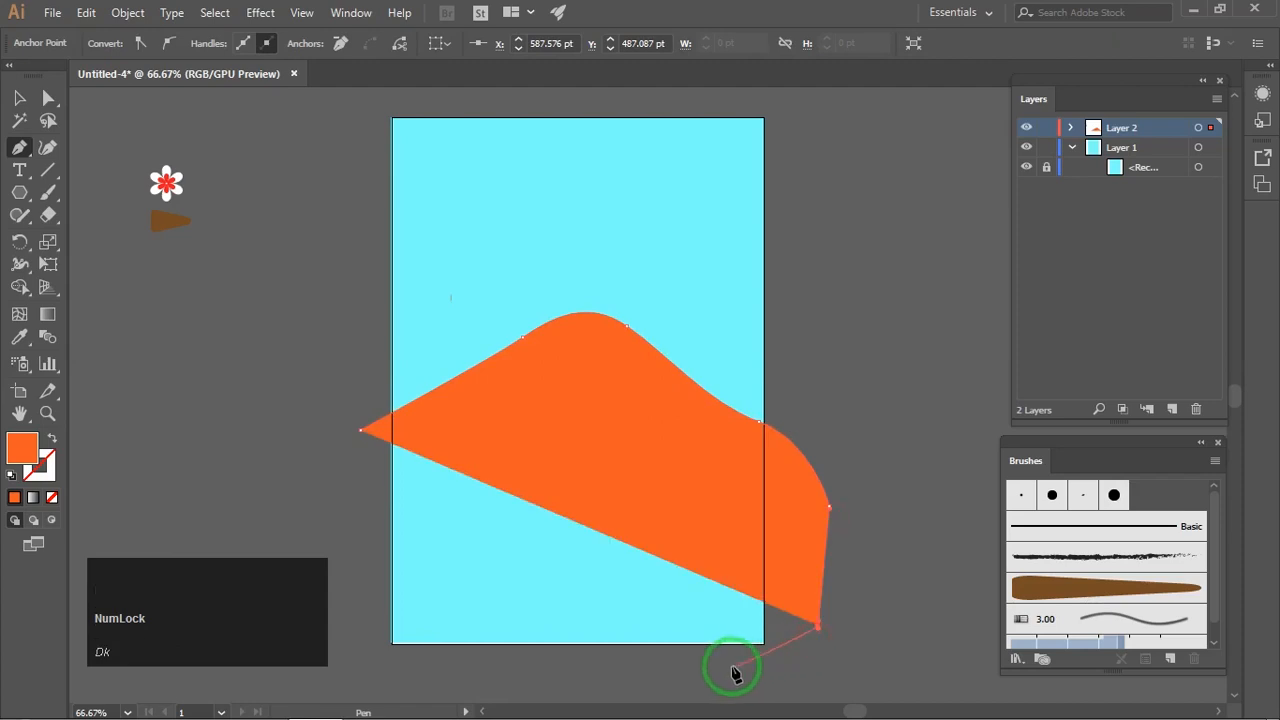
pyautogui.click(703, 669)
pyautogui.click(425, 686)
pyautogui.click(354, 659)
pyautogui.click(360, 430)
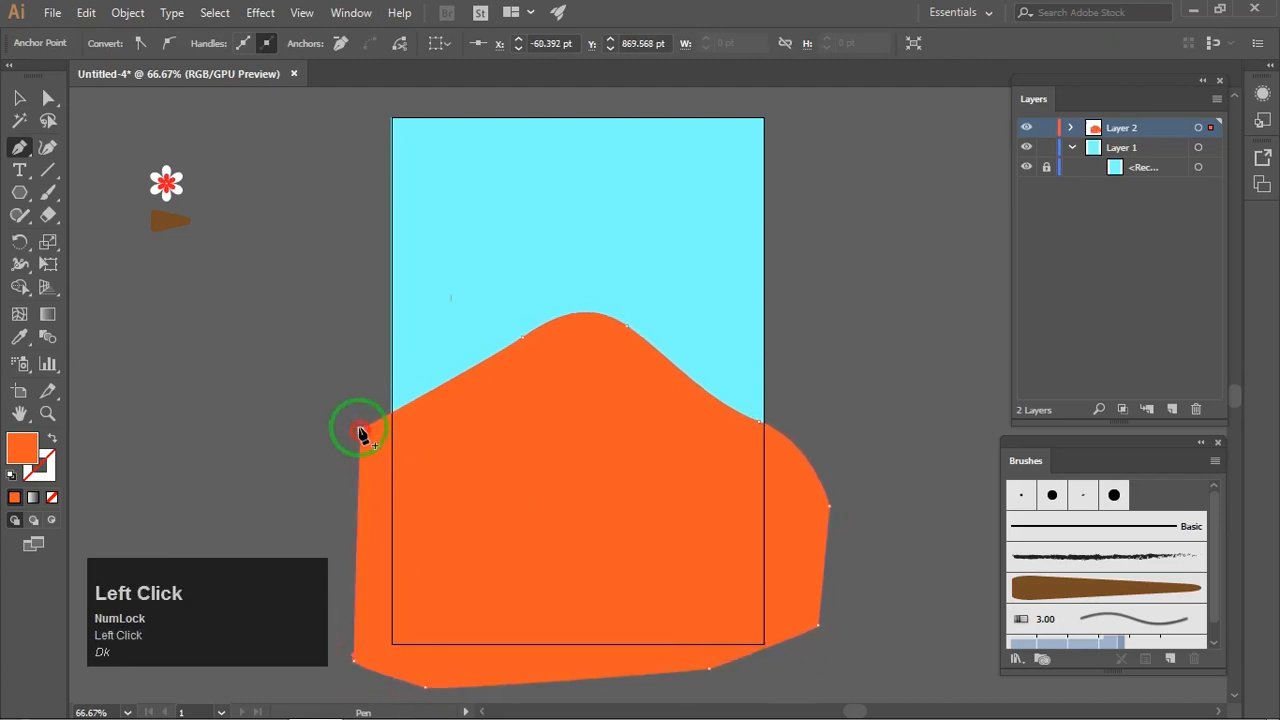
pyautogui.click(20, 98)
pyautogui.click(244, 214)
# Widen the orange hill slightly and move it lower on the artboard.
pyautogui.press('space')
pyautogui.moveTo(834, 298); pyautogui.dragTo(829, 266)
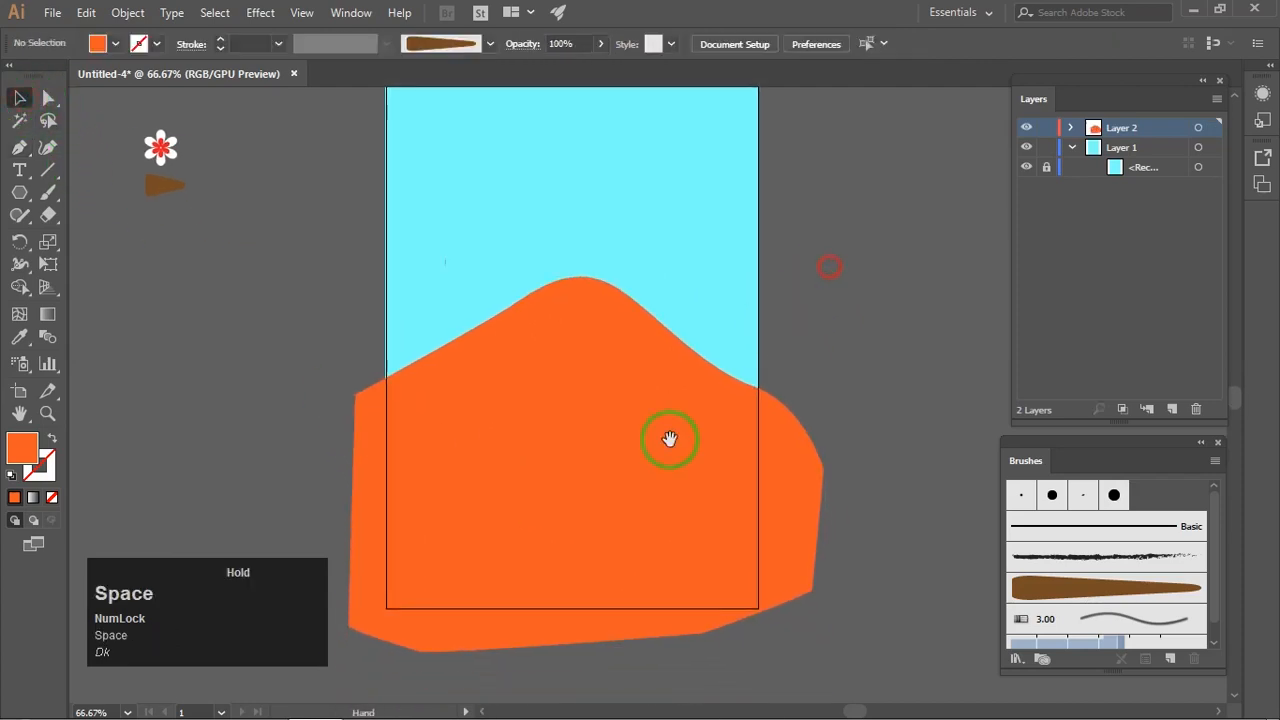
pyautogui.moveTo(667, 419); pyautogui.dragTo(663, 451)
pyautogui.click(683, 457)
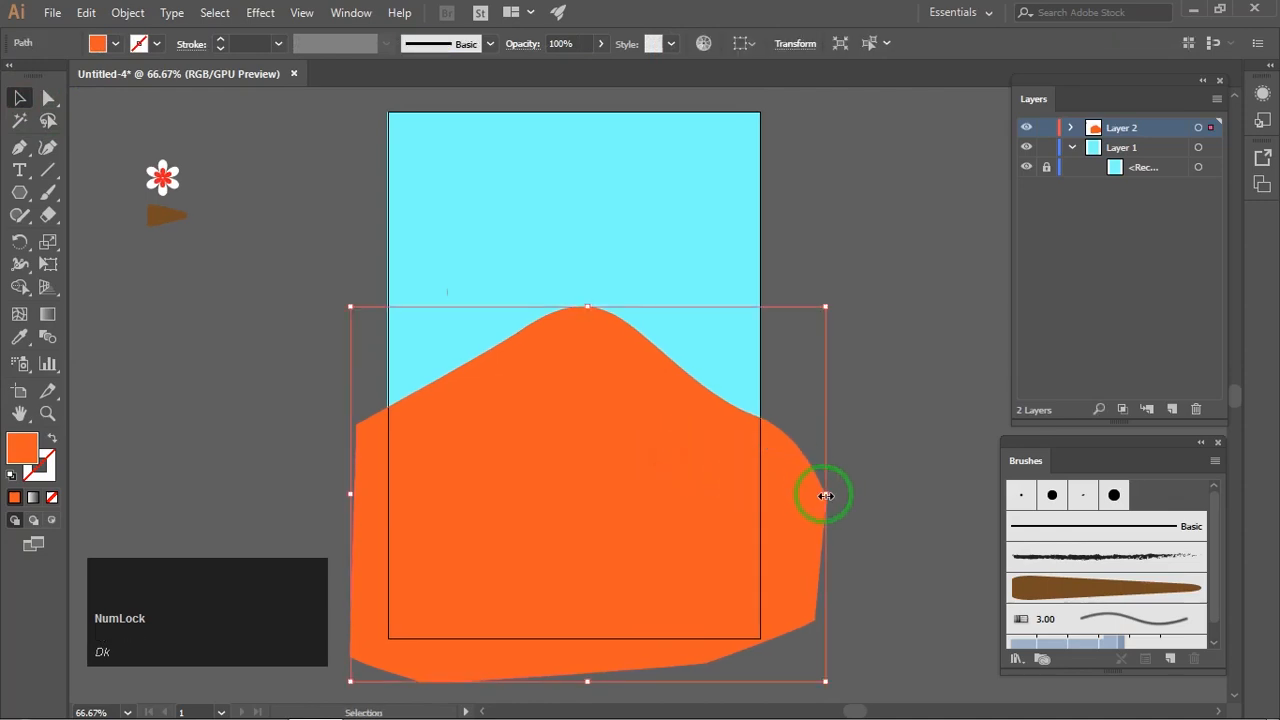
pyautogui.moveTo(826, 493); pyautogui.dragTo(838, 493)
pyautogui.moveTo(733, 492); pyautogui.dragTo(734, 515)
pyautogui.moveTo(712, 471); pyautogui.dragTo(714, 481)
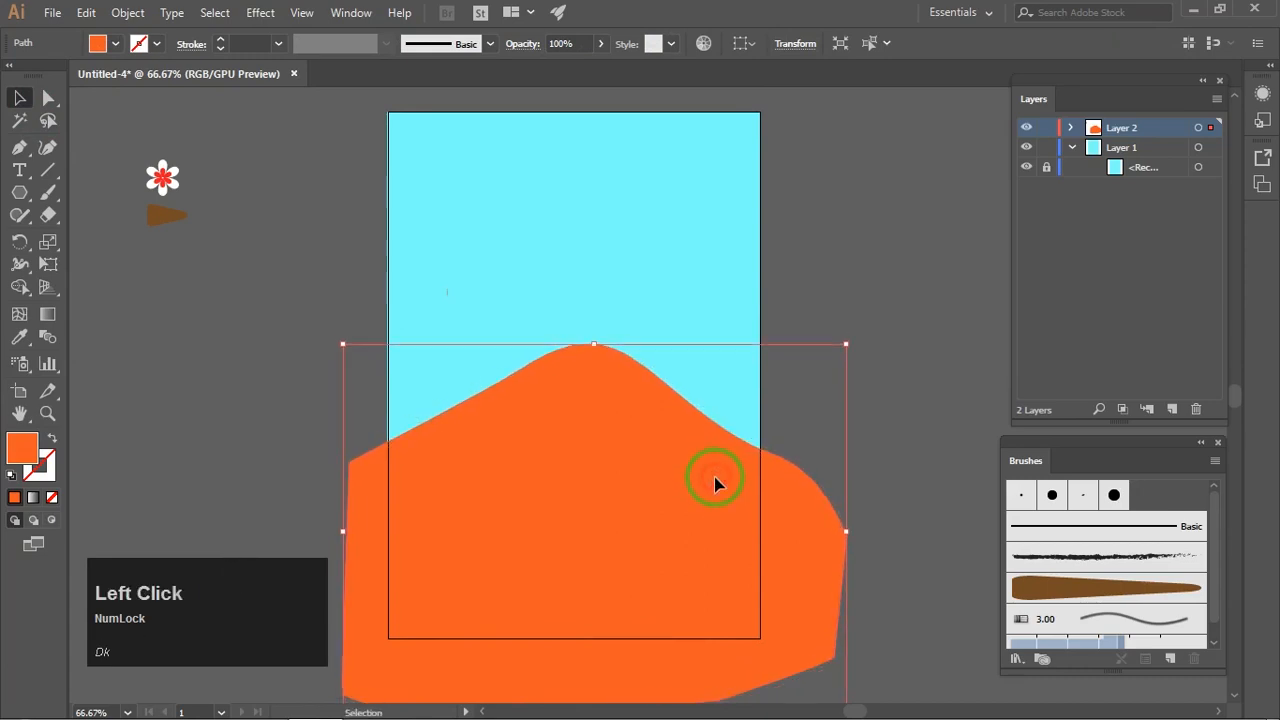
pyautogui.click(715, 480)
pyautogui.click(911, 277)
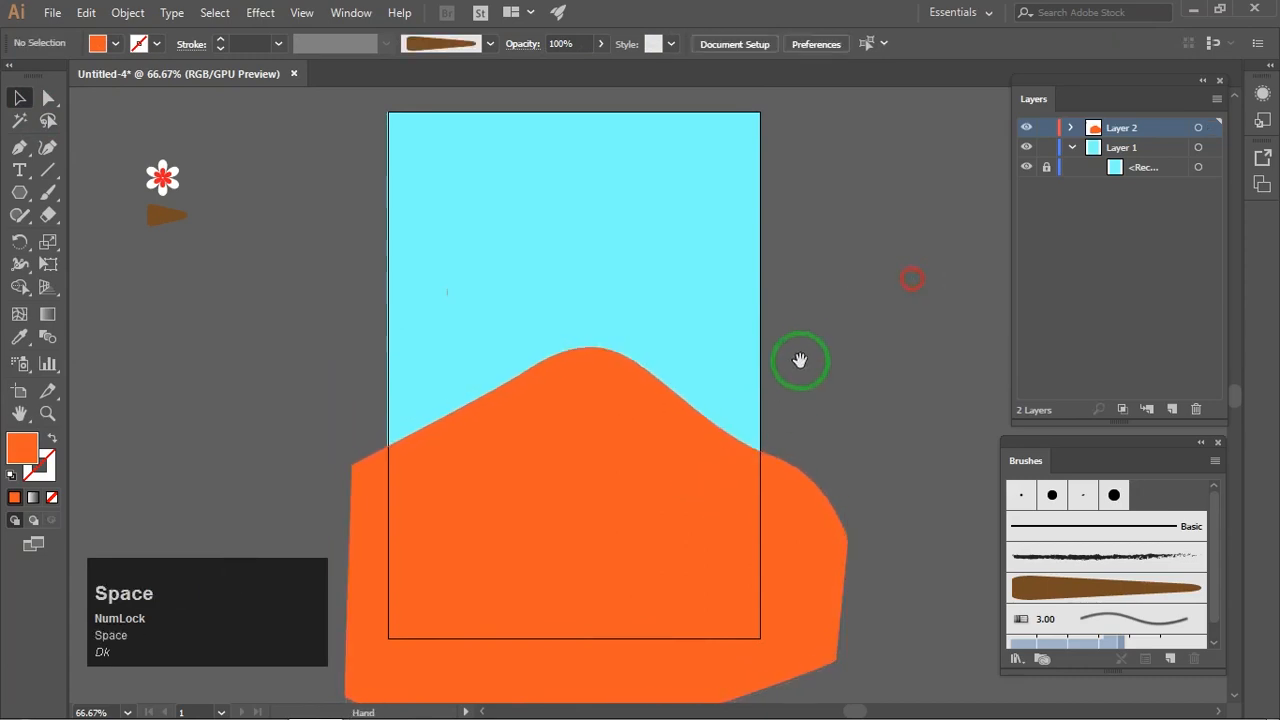
# Draw a horizontal line with no fill and a black stroke across the orange hill, starting outside its left edge.
pyautogui.press('space')
pyautogui.moveTo(779, 382); pyautogui.dragTo(788, 360)
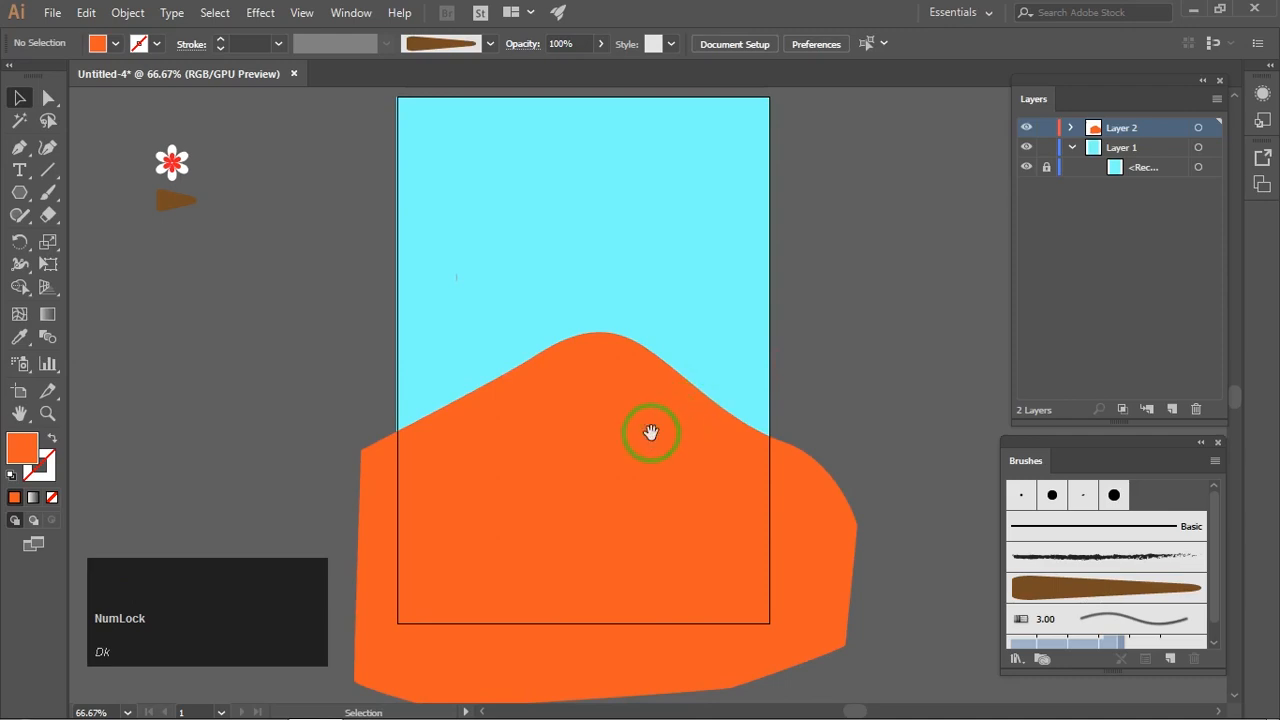
pyautogui.press('space')
pyautogui.moveTo(651, 432); pyautogui.dragTo(634, 346)
pyautogui.scroll(1, 620, 434)
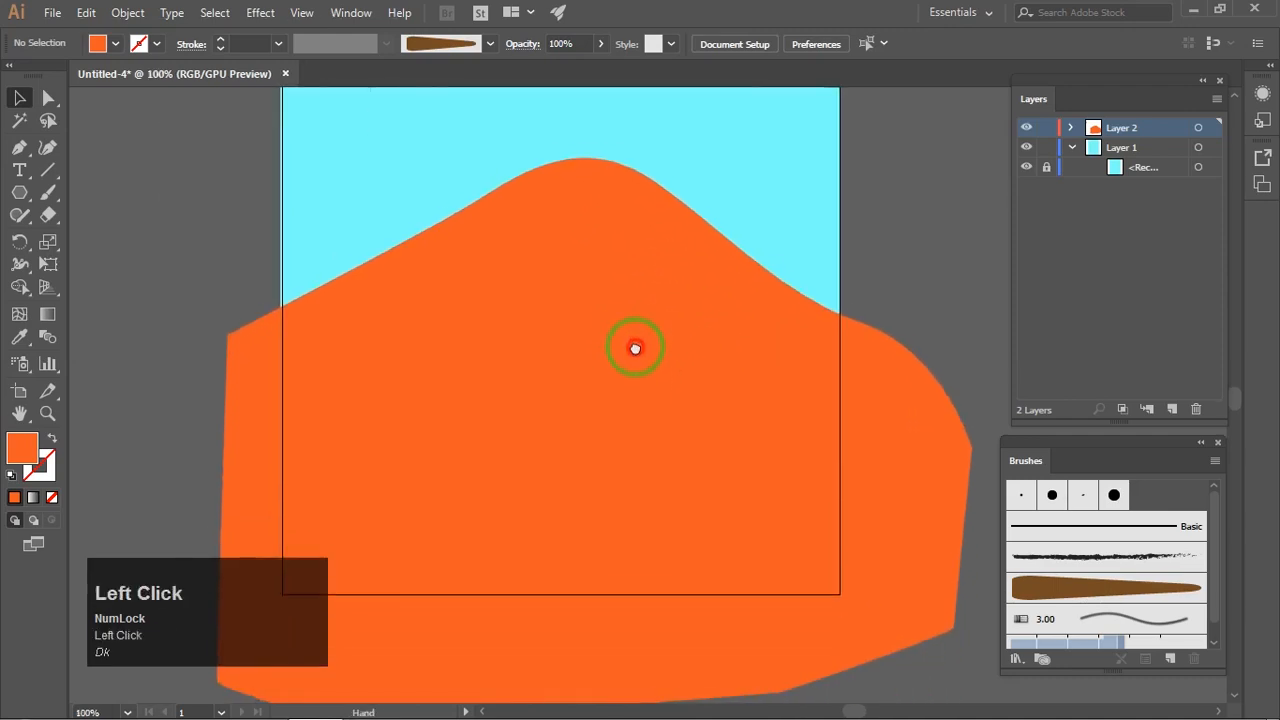
pyautogui.press('space')
pyautogui.click(48, 170)
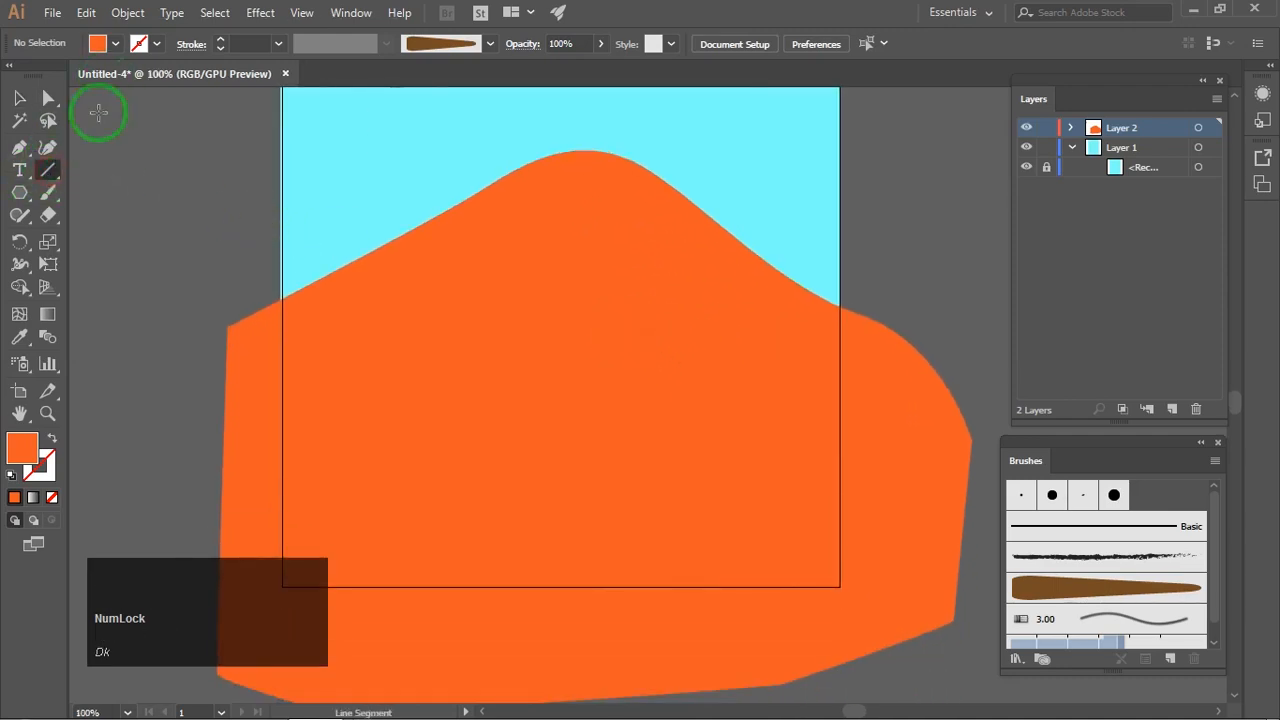
pyautogui.click(52, 439)
pyautogui.click(157, 45)
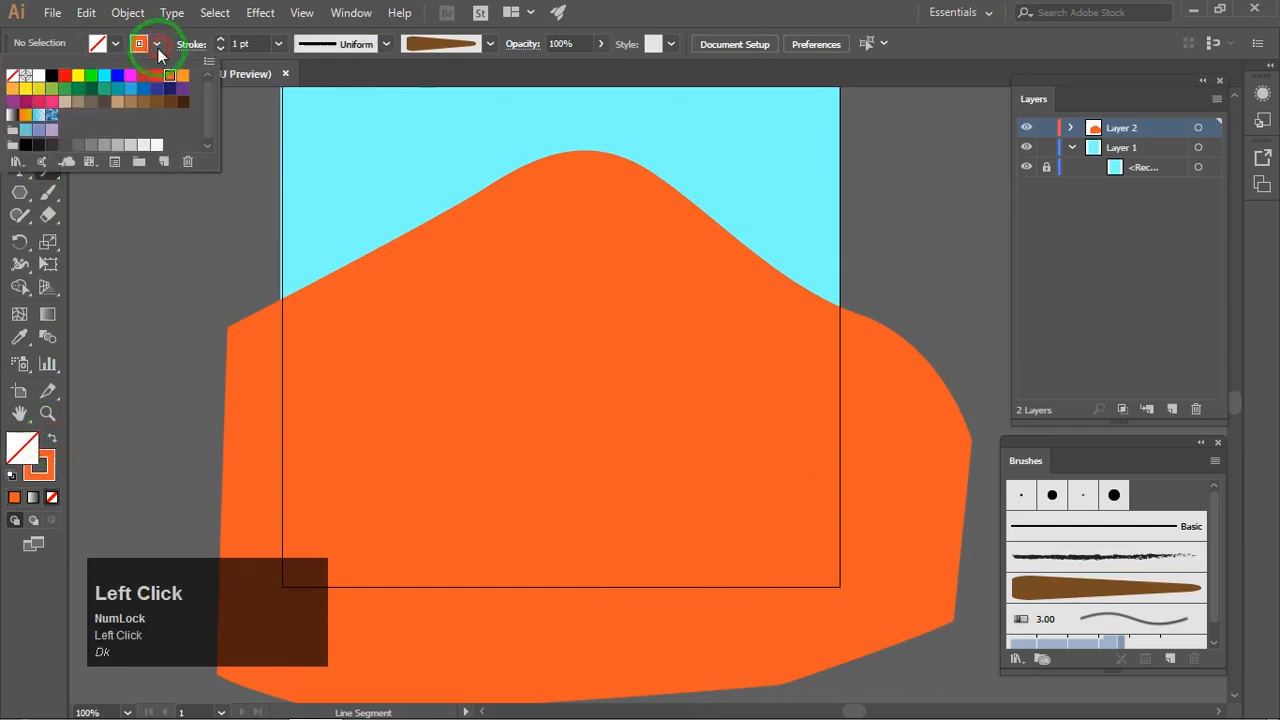
pyautogui.click(53, 77)
pyautogui.click(125, 236)
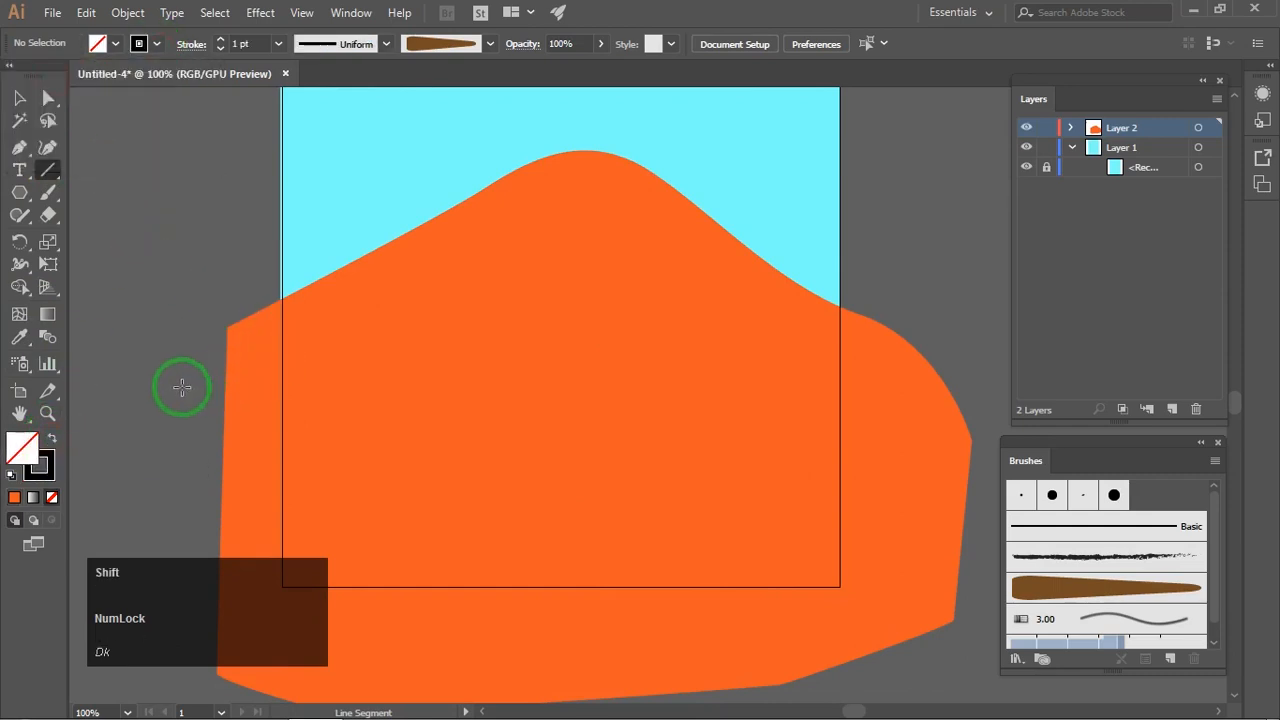
pyautogui.moveTo(182, 387); pyautogui.dragTo(799, 390)
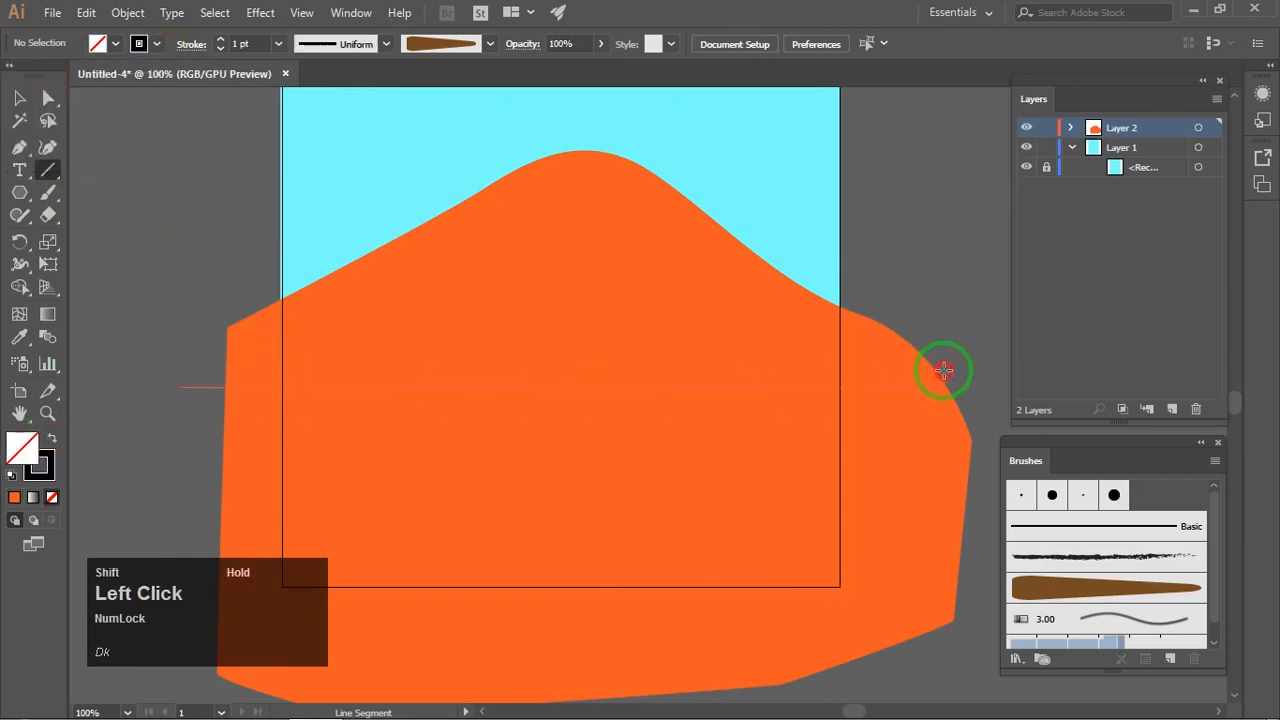
pyautogui.moveTo(943, 371); pyautogui.dragTo(943, 368)
# Try a 5 pt stroke weight on the horizontal line.
pyautogui.click(19, 97)
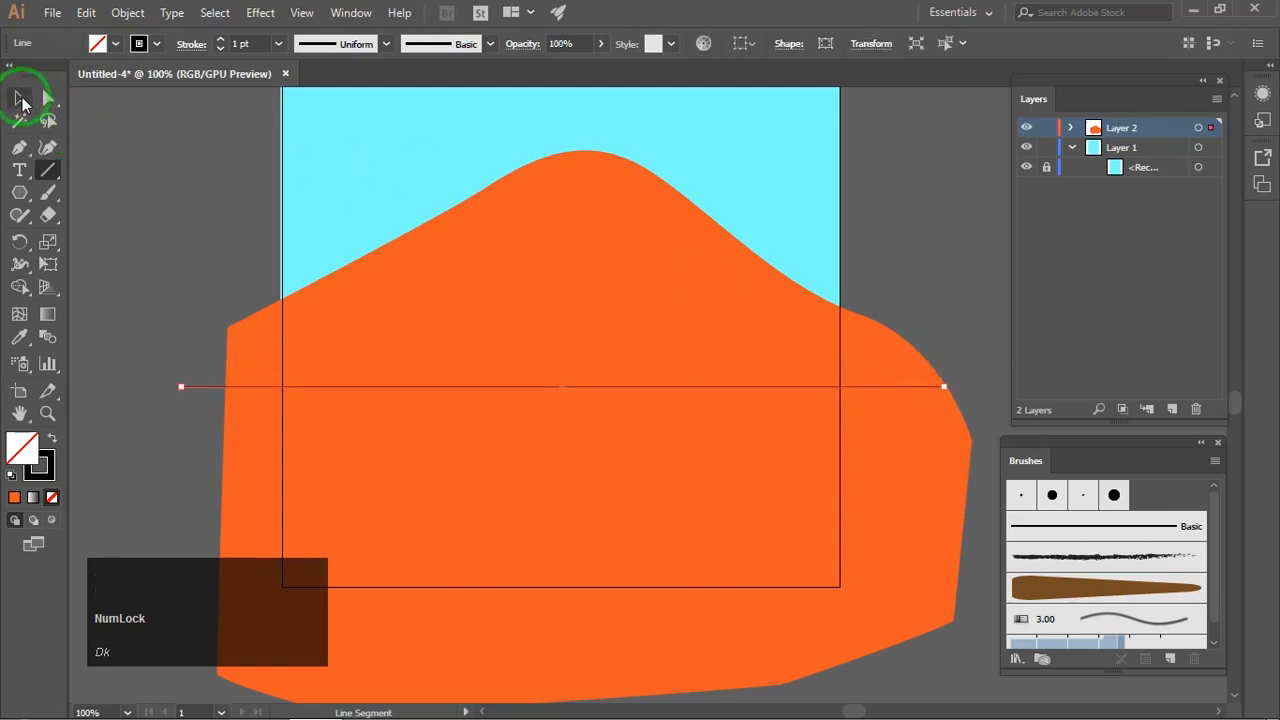
pyautogui.click(255, 43)
pyautogui.scroll(4, 255, 43)
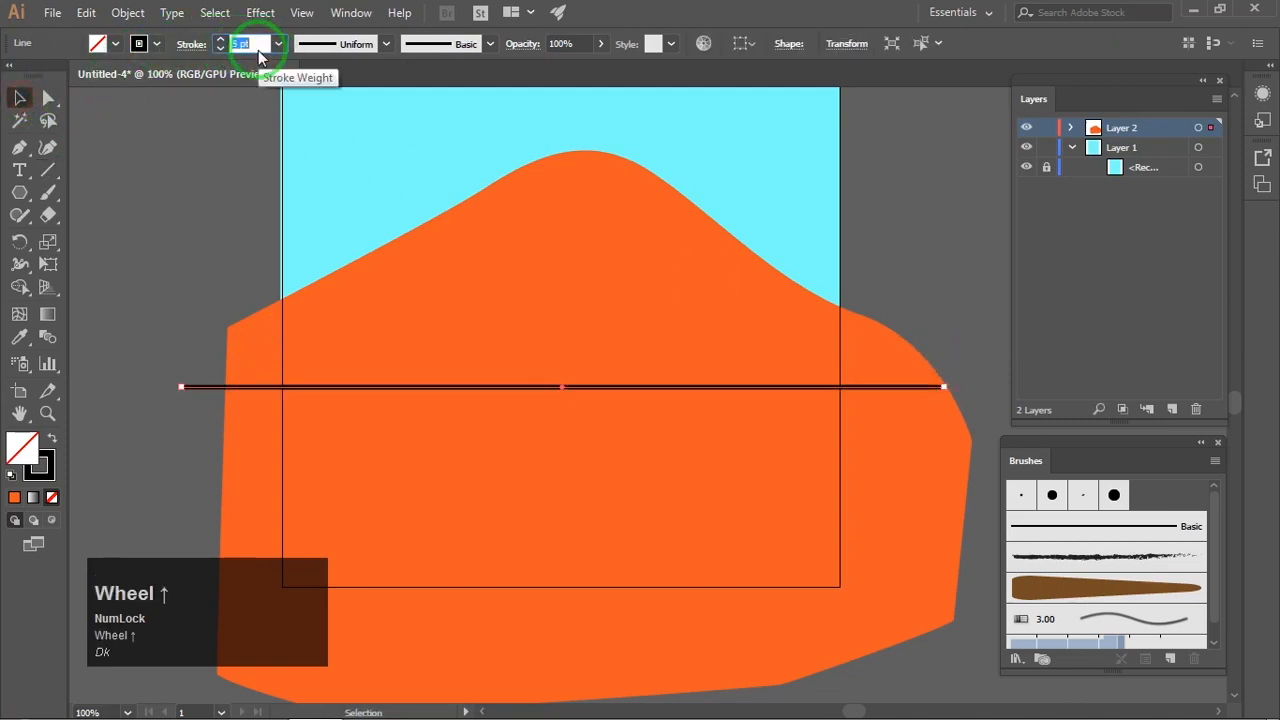
pyautogui.click(195, 172)
# Set the horizontal line's stroke weight to 3 pt.
pyautogui.scroll(-3, 460, 278)
pyautogui.click(314, 396)
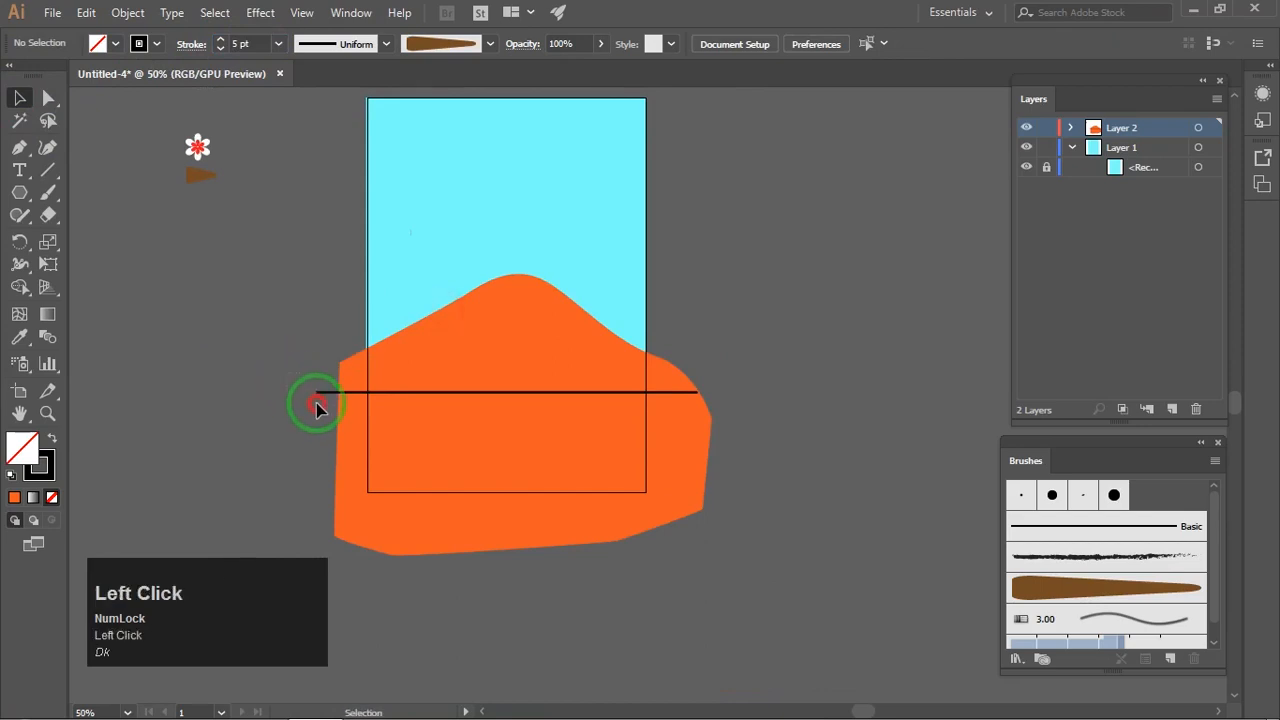
pyautogui.click(251, 44)
pyautogui.scroll(-4, 251, 44)
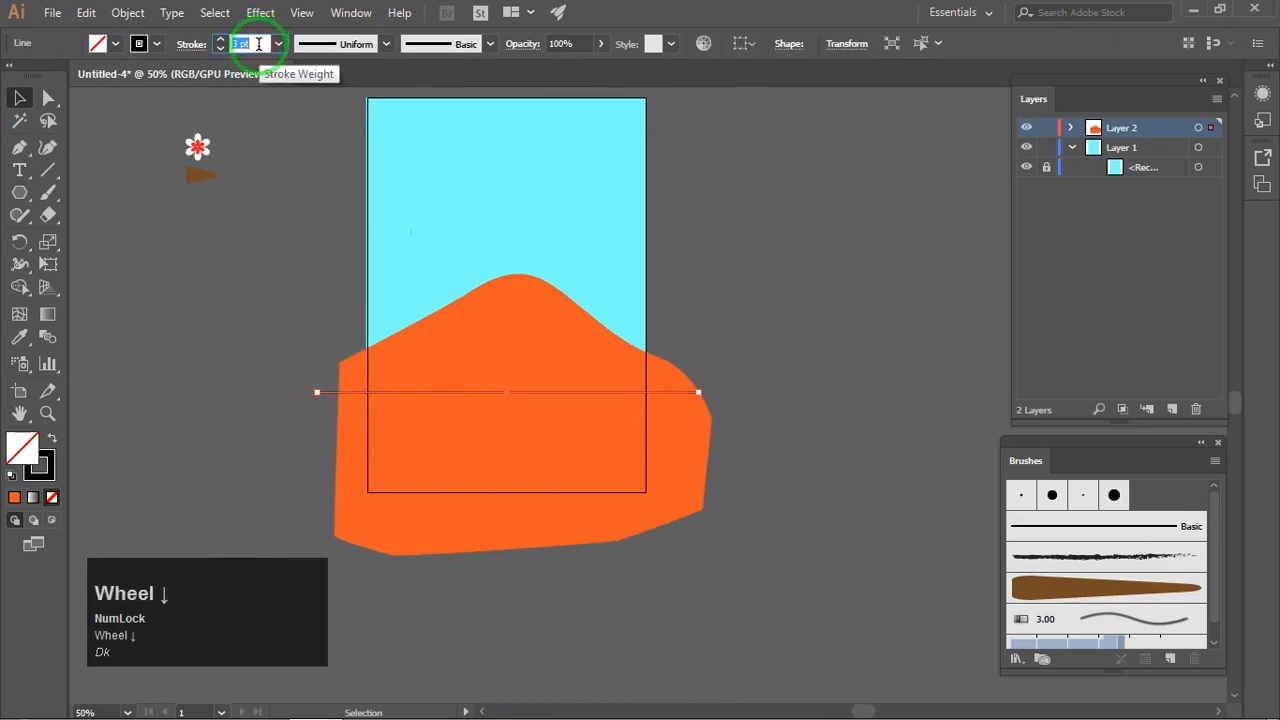
pyautogui.click(223, 243)
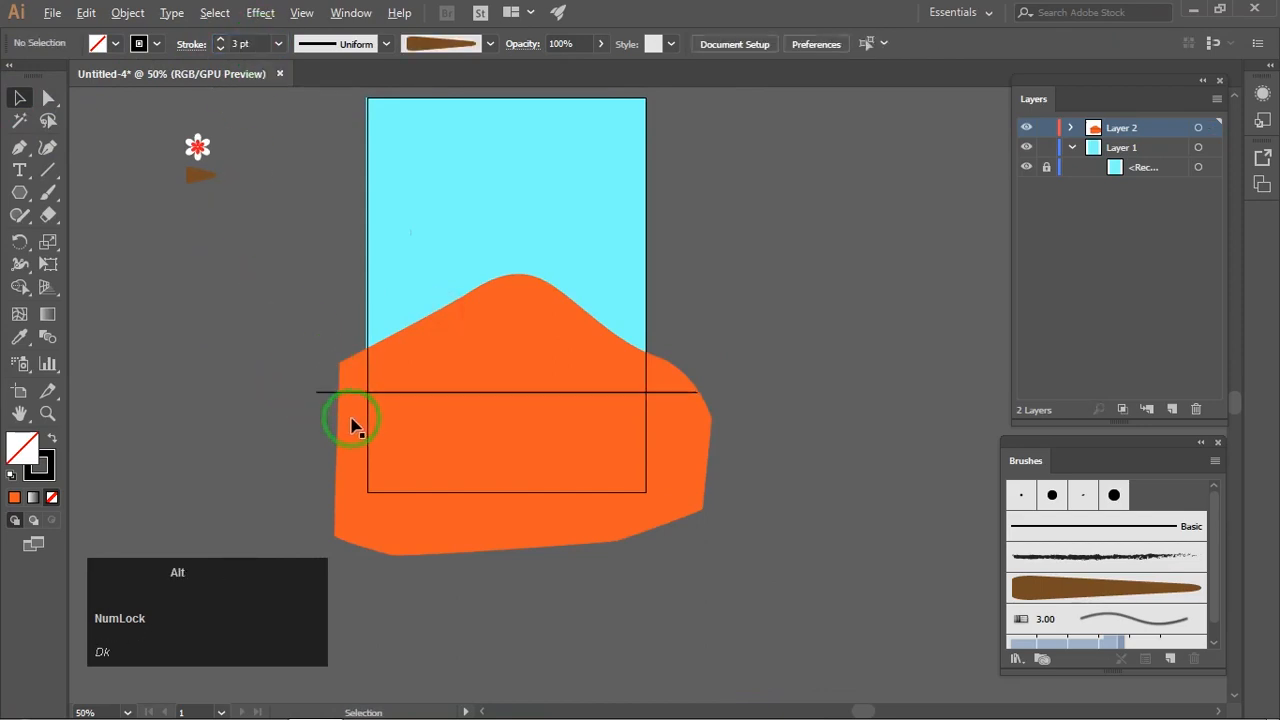
# Lock the orange hill path in Layer 2 and duplicate the black line straight down inside the hill.
pyautogui.scroll(3, 360, 415)
pyautogui.moveTo(436, 414); pyautogui.dragTo(313, 320)
pyautogui.scroll(-1, 295, 311)
pyautogui.scroll(-1, 297, 316)
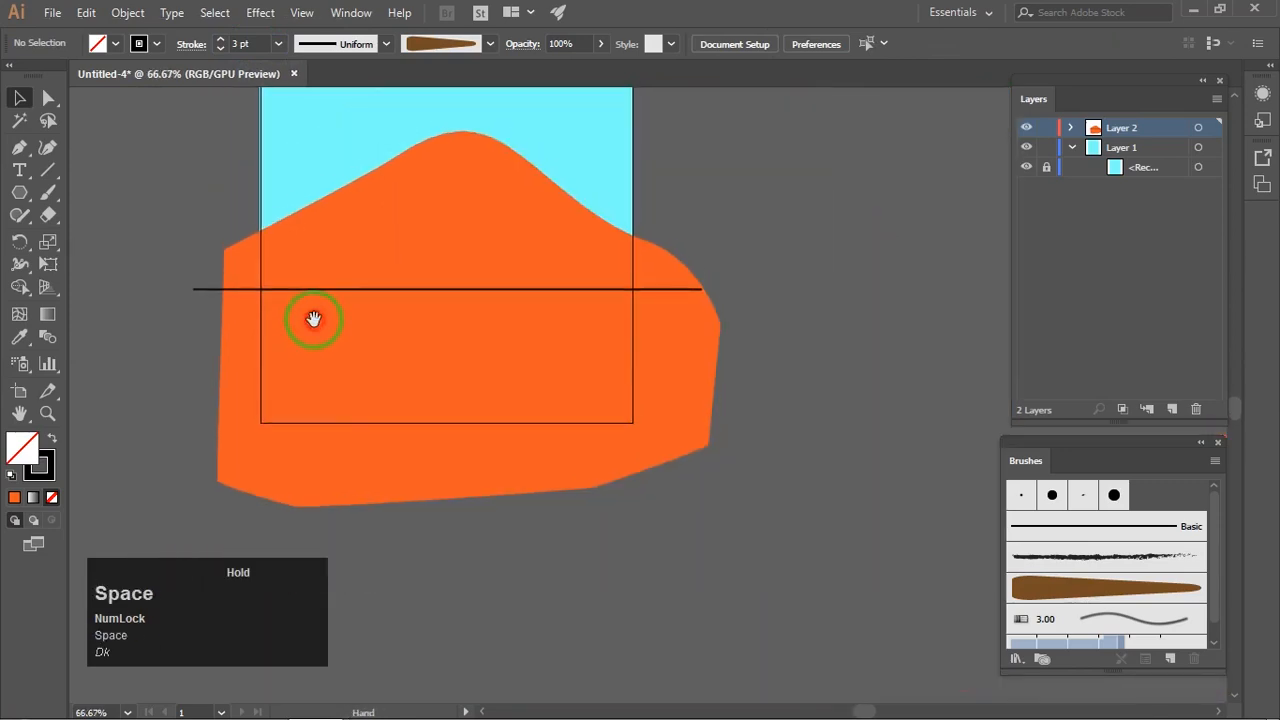
pyautogui.click(399, 289)
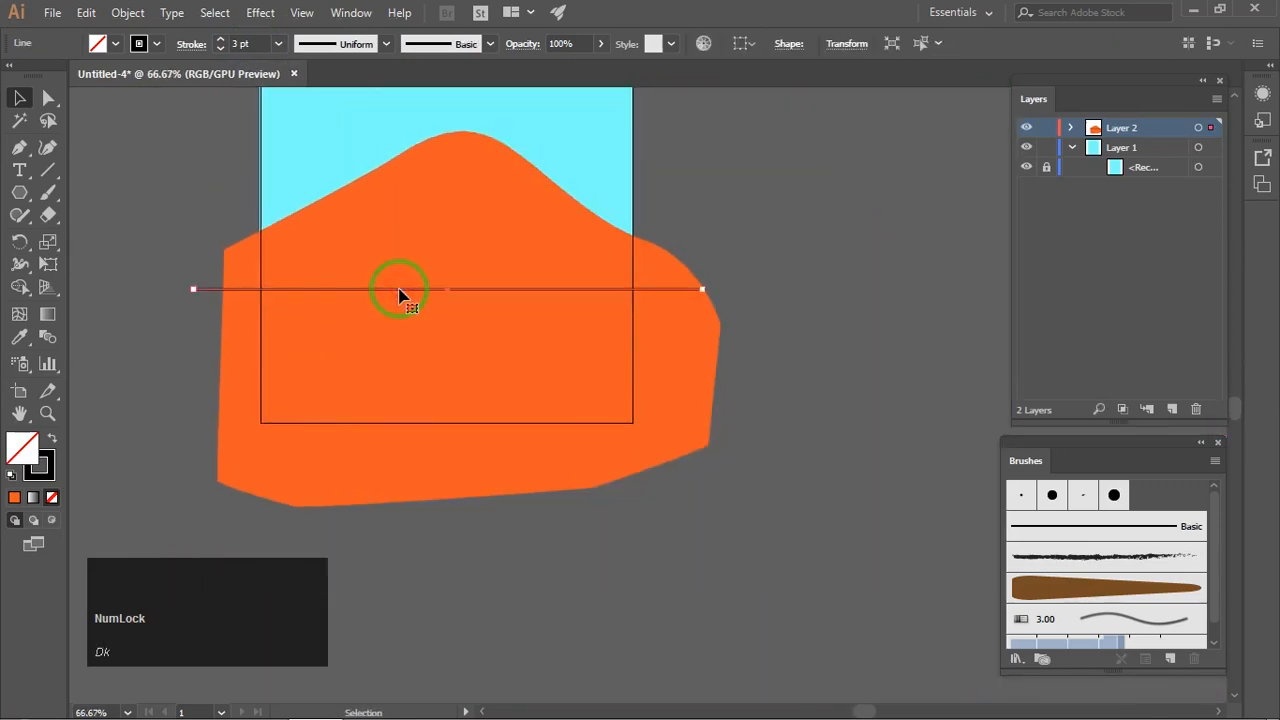
pyautogui.click(1071, 128)
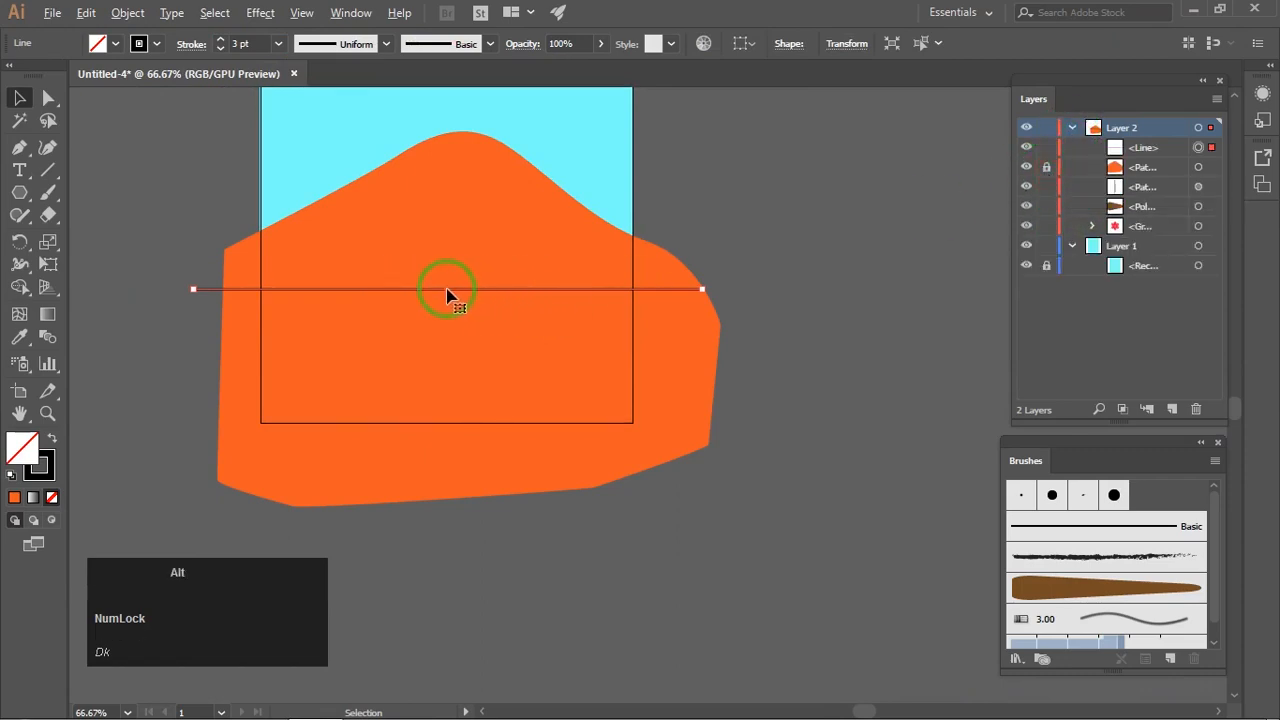
pyautogui.moveTo(447, 293); pyautogui.dragTo(448, 377)
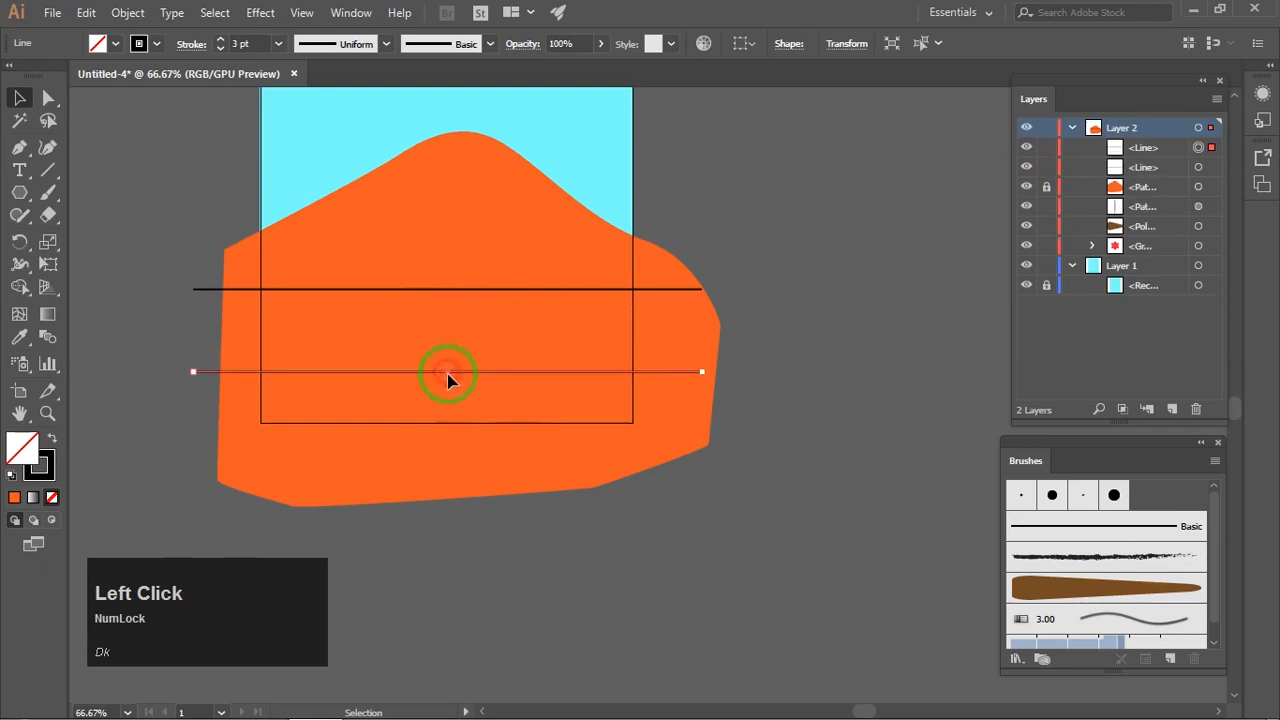
# Add an anchor point at the middle of the lower black line.
pyautogui.click(48, 97)
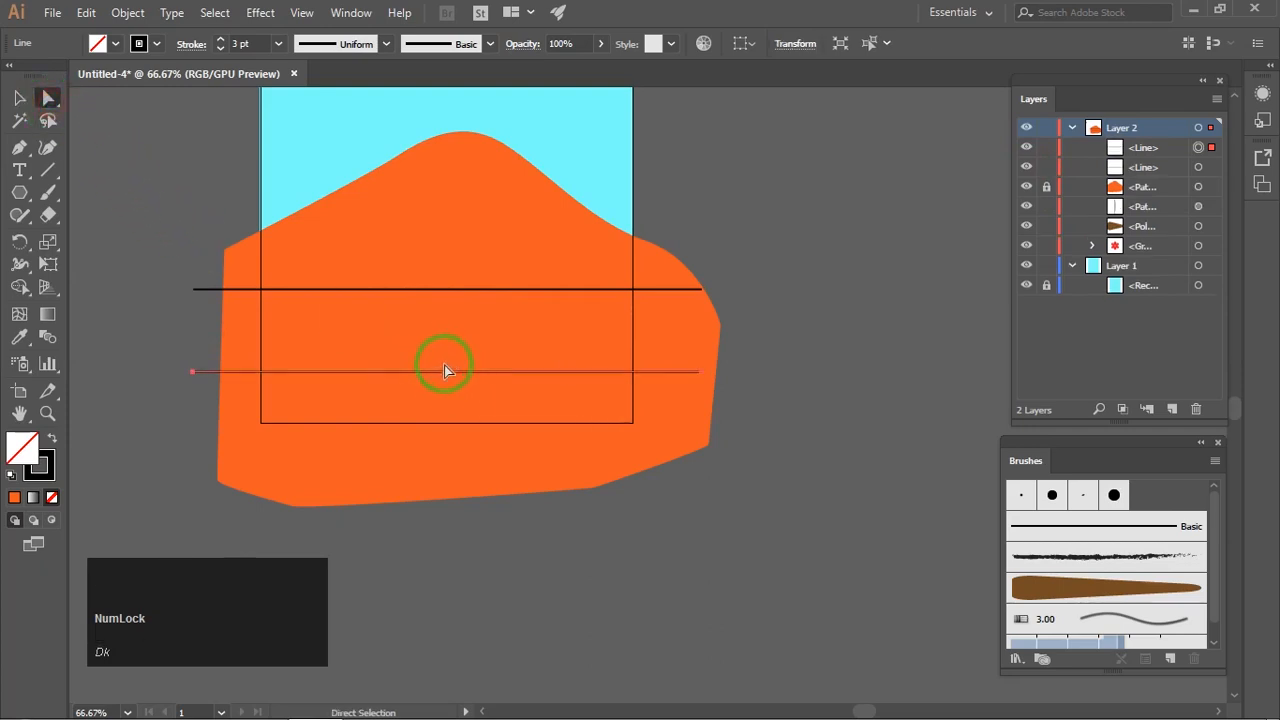
pyautogui.hotkey('shift', 'c')
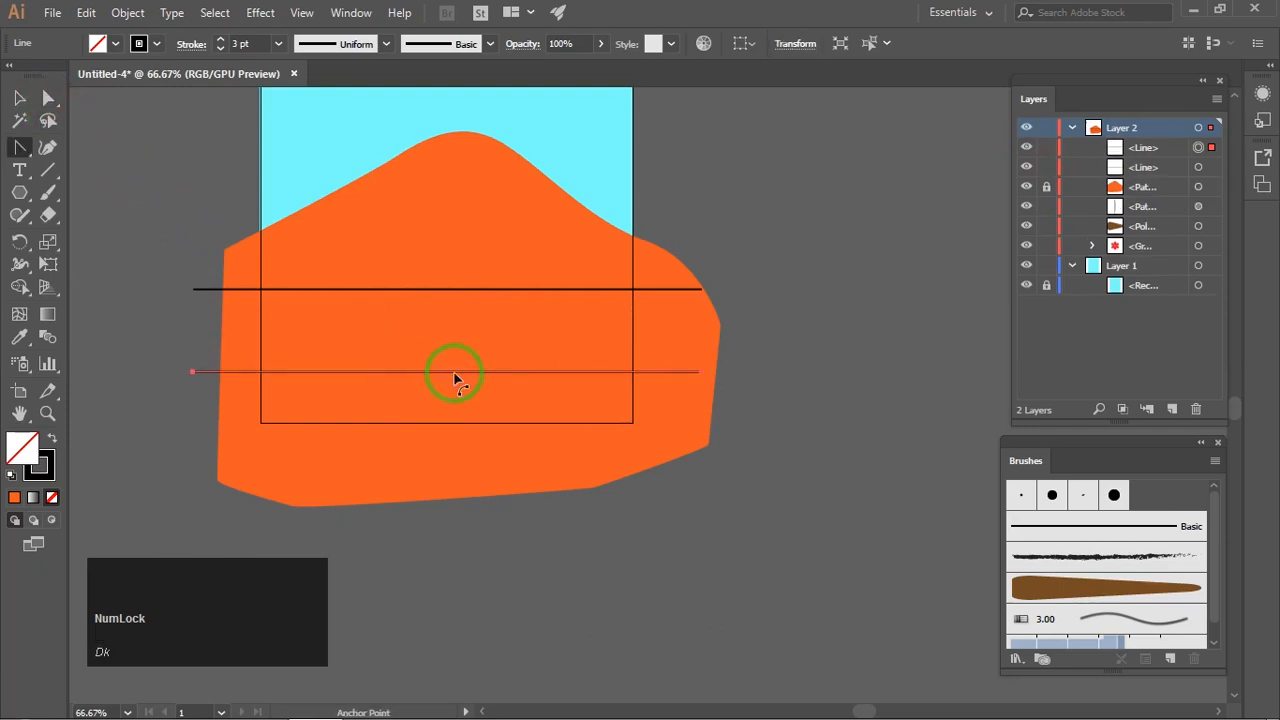
pyautogui.rightClick(19, 147)
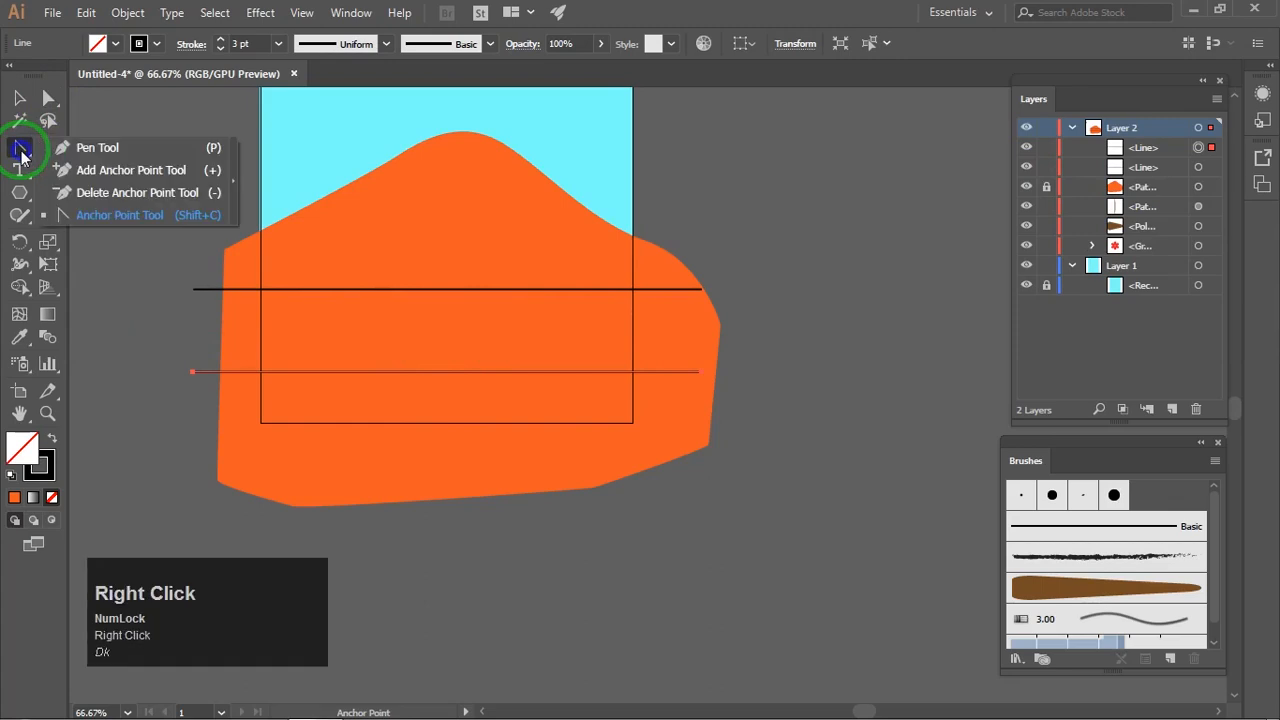
pyautogui.click(99, 172)
pyautogui.click(441, 372)
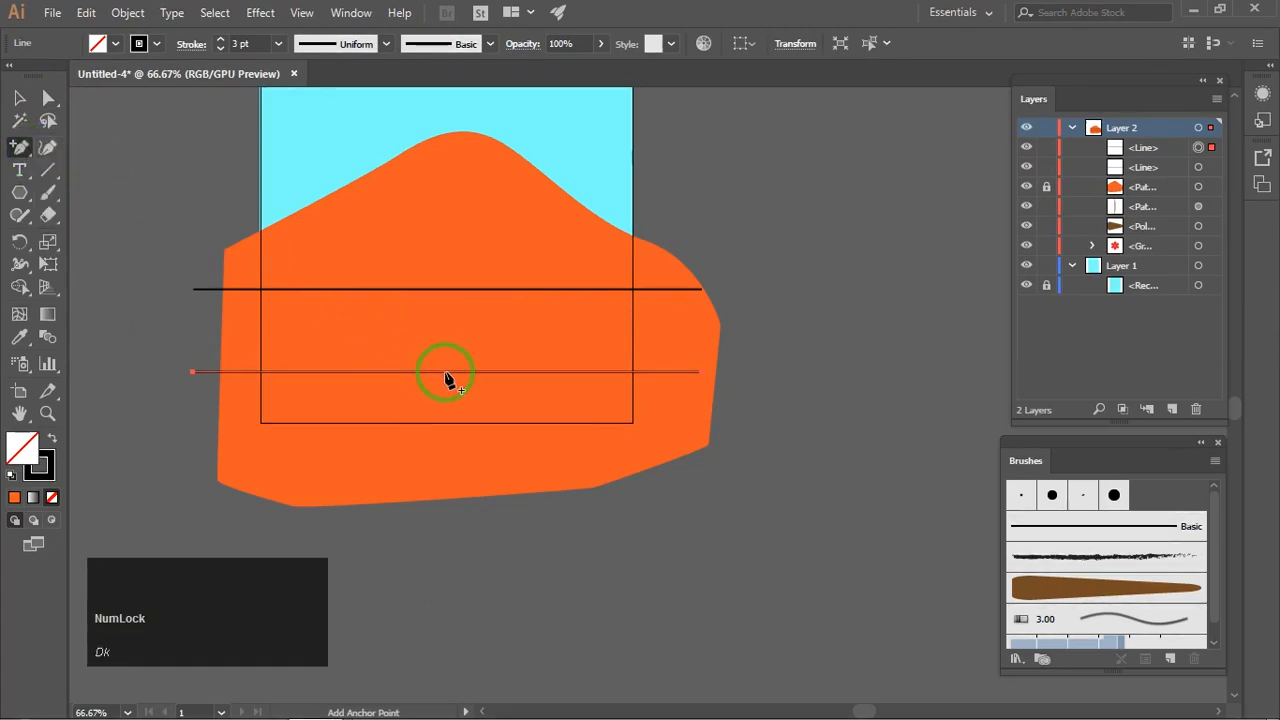
# Raise the lower line's middle anchor point by about 80 pt to form a shallow peak, and deselect the path.
pyautogui.click(48, 97)
pyautogui.click(459, 397)
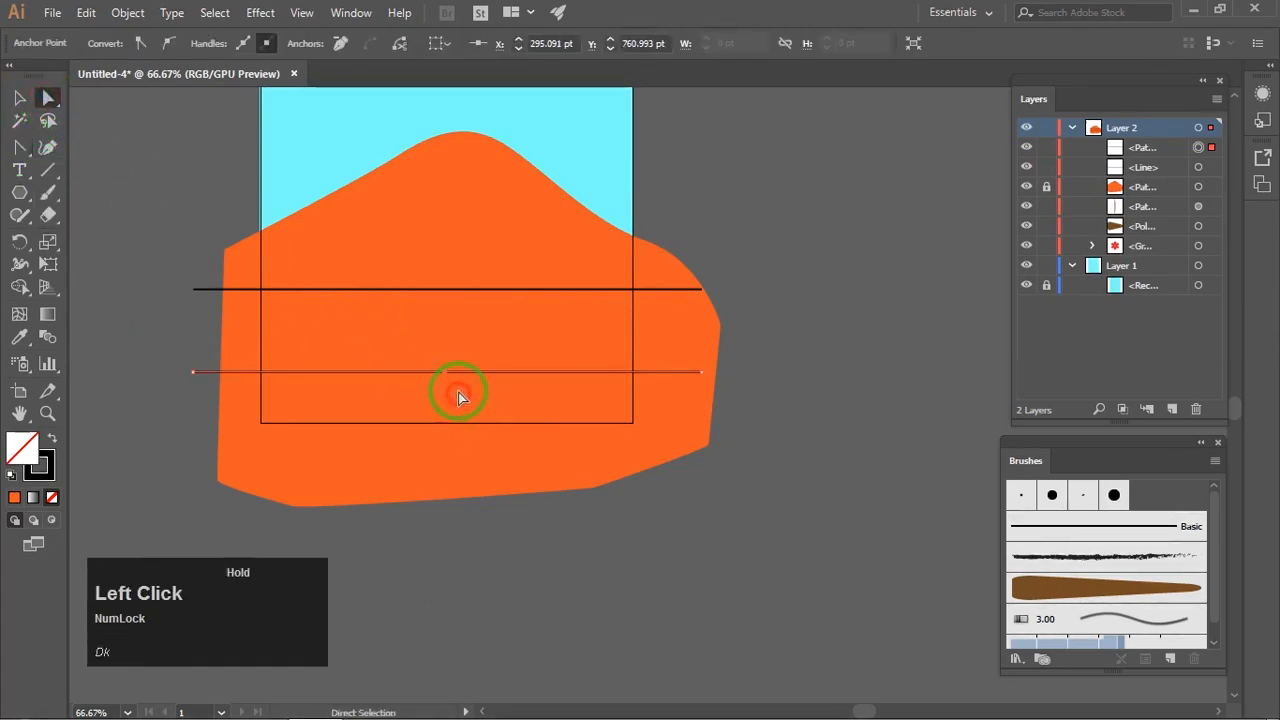
pyautogui.hotkey('shift', 'Up')
pyautogui.hotkey('shift', 'Up')
pyautogui.hotkey('shift', 'Up')
pyautogui.hotkey('shift', 'Up')
pyautogui.hotkey('shift', 'Up')
pyautogui.hotkey('shift', 'Up')
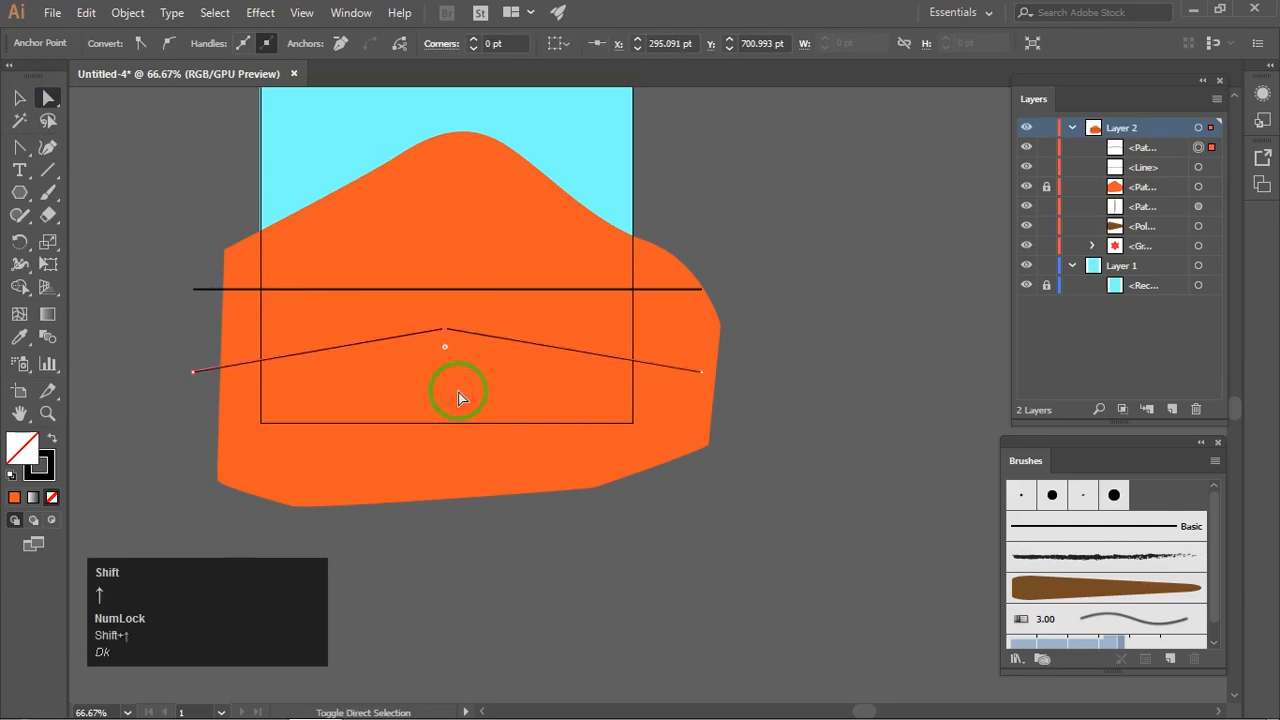
pyautogui.hotkey('shift', 'Up')
pyautogui.hotkey('shift', 'Up')
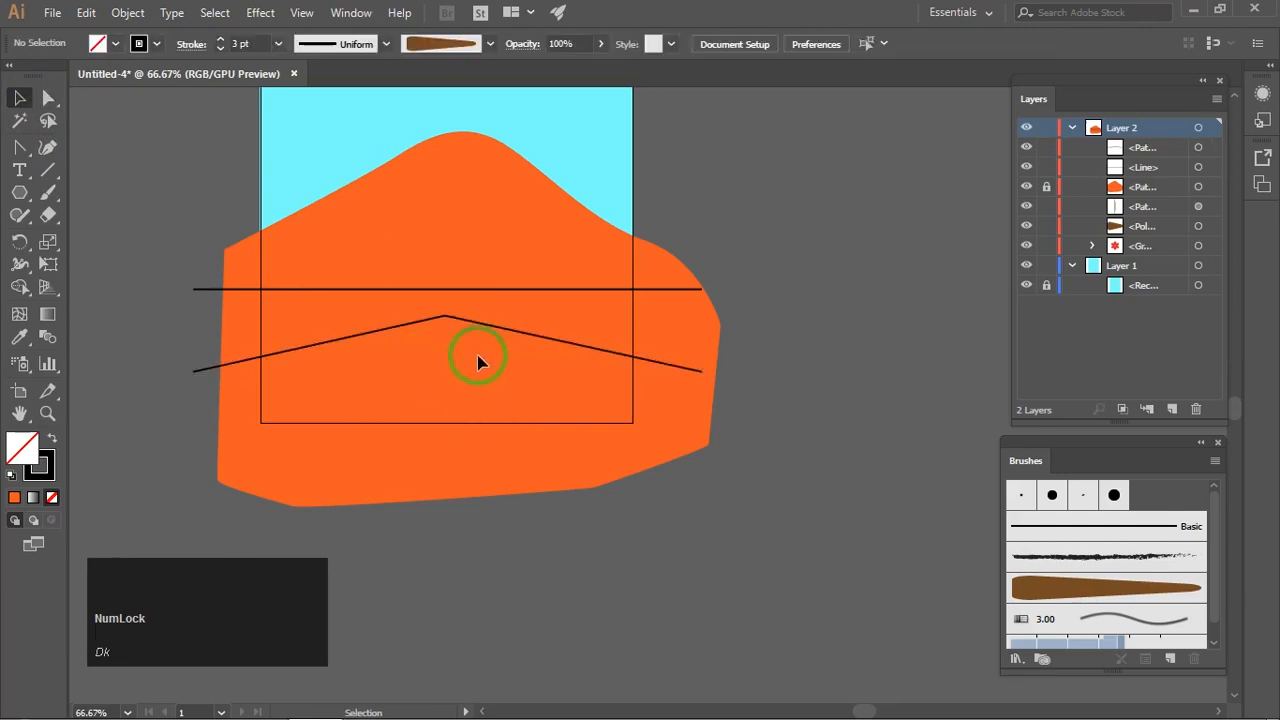
pyautogui.keyDown('alt'); pyautogui.scroll(2, 478, 362); pyautogui.keyUp('alt')
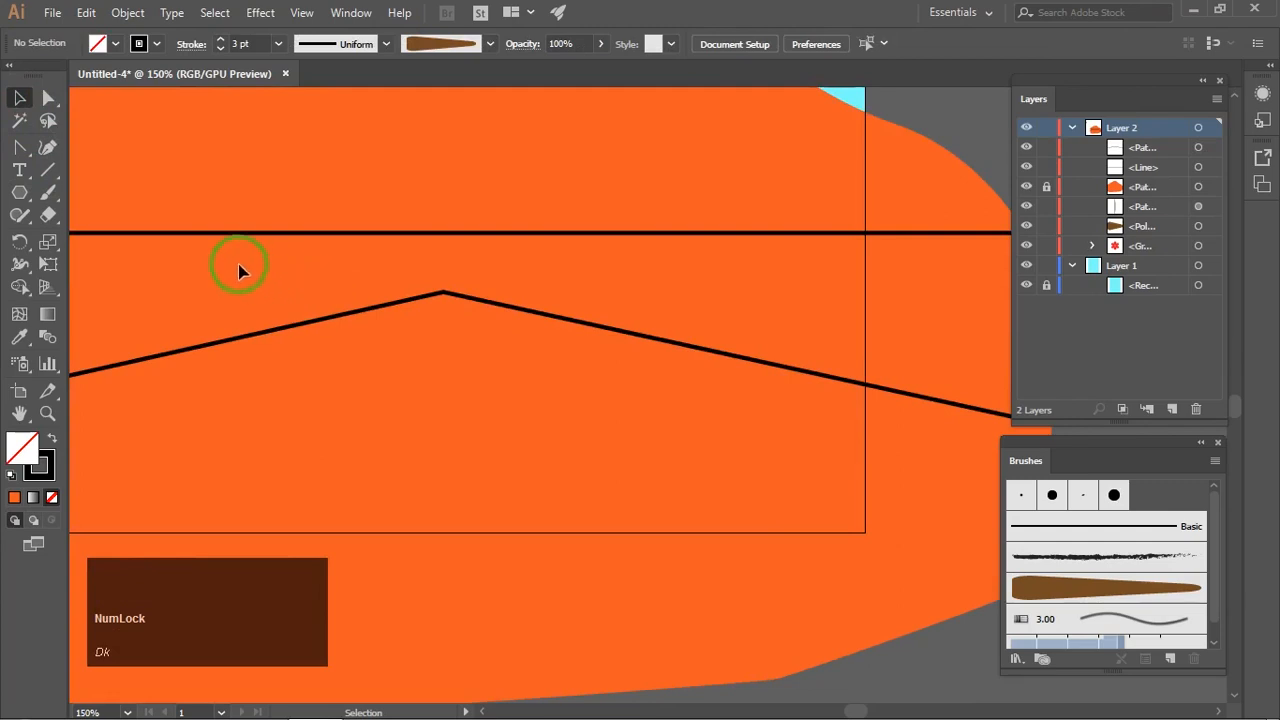
# Convert the lower line's raised middle anchor point to a smooth curve and deselect the path.
pyautogui.click(468, 300)
pyautogui.click(170, 43)
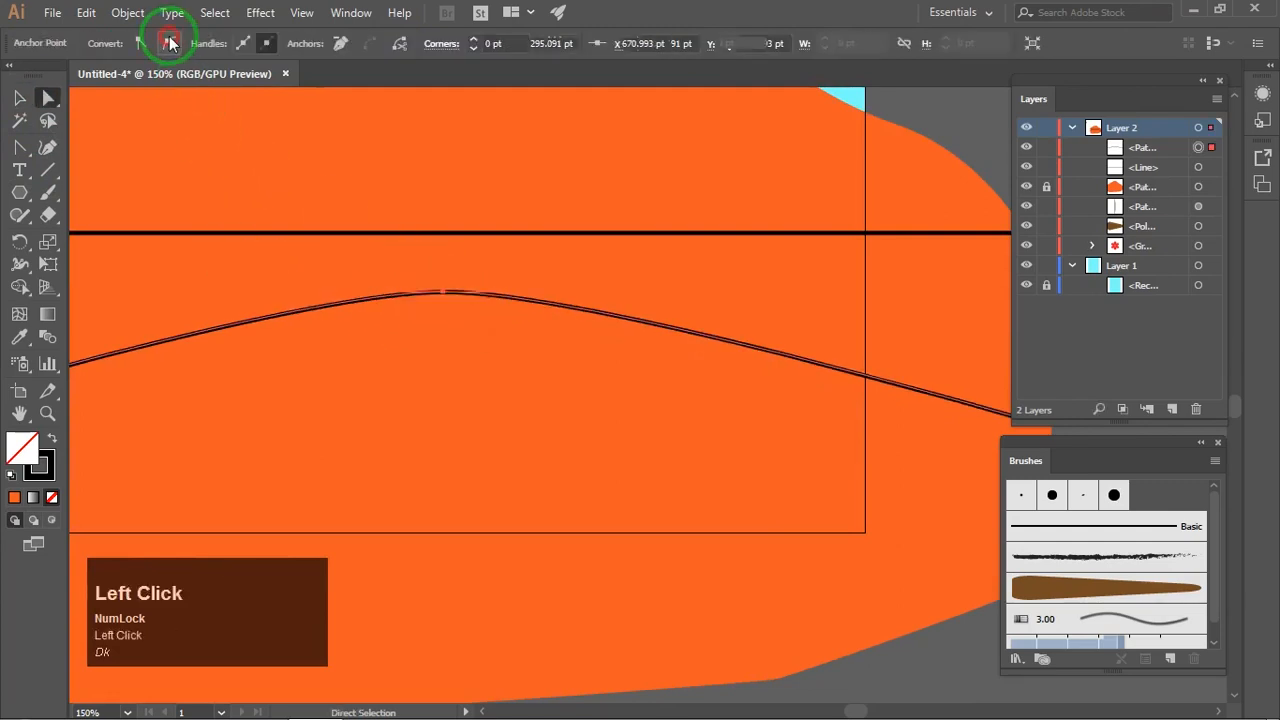
pyautogui.click(268, 251)
pyautogui.keyDown('alt'); pyautogui.scroll(-3, 400, 284); pyautogui.keyUp('alt')
pyautogui.moveTo(423, 303); pyautogui.dragTo(471, 366)
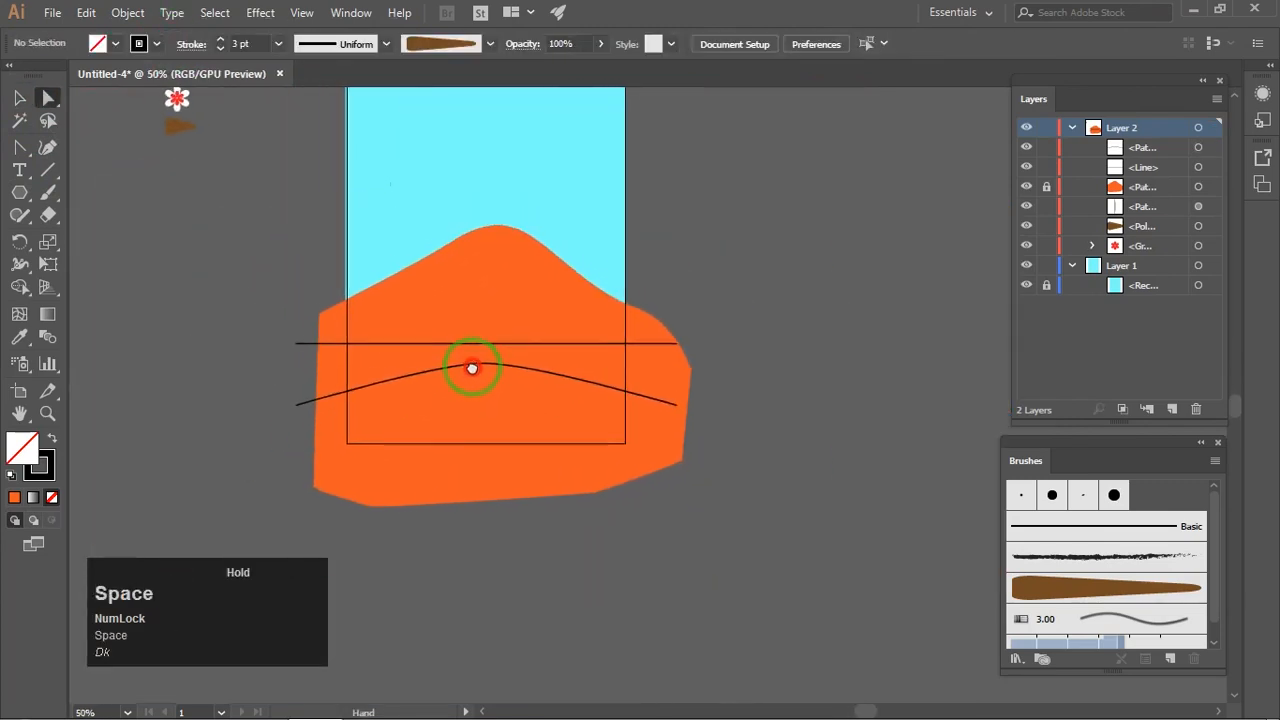
pyautogui.keyDown('alt'); pyautogui.scroll(1, 459, 367); pyautogui.keyUp('alt')
# Lower the curved line's left end anchor point by 7 pt.
pyautogui.click(19, 97)
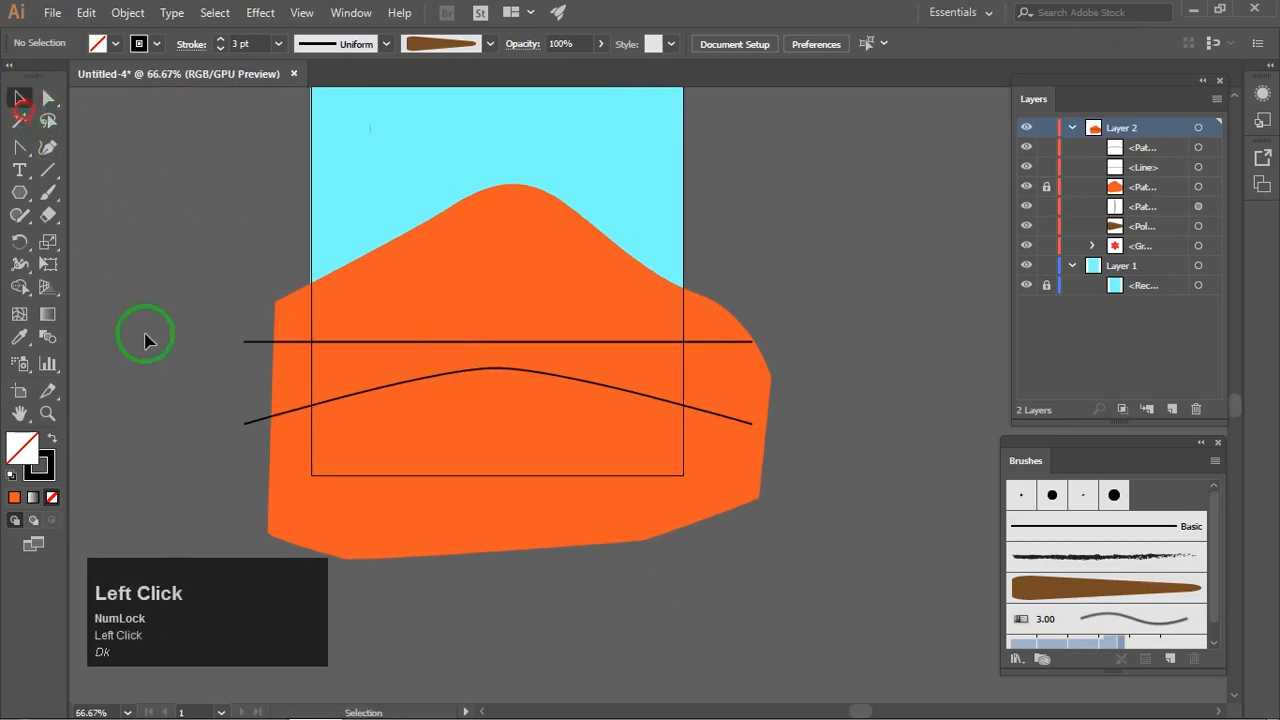
pyautogui.click(254, 441)
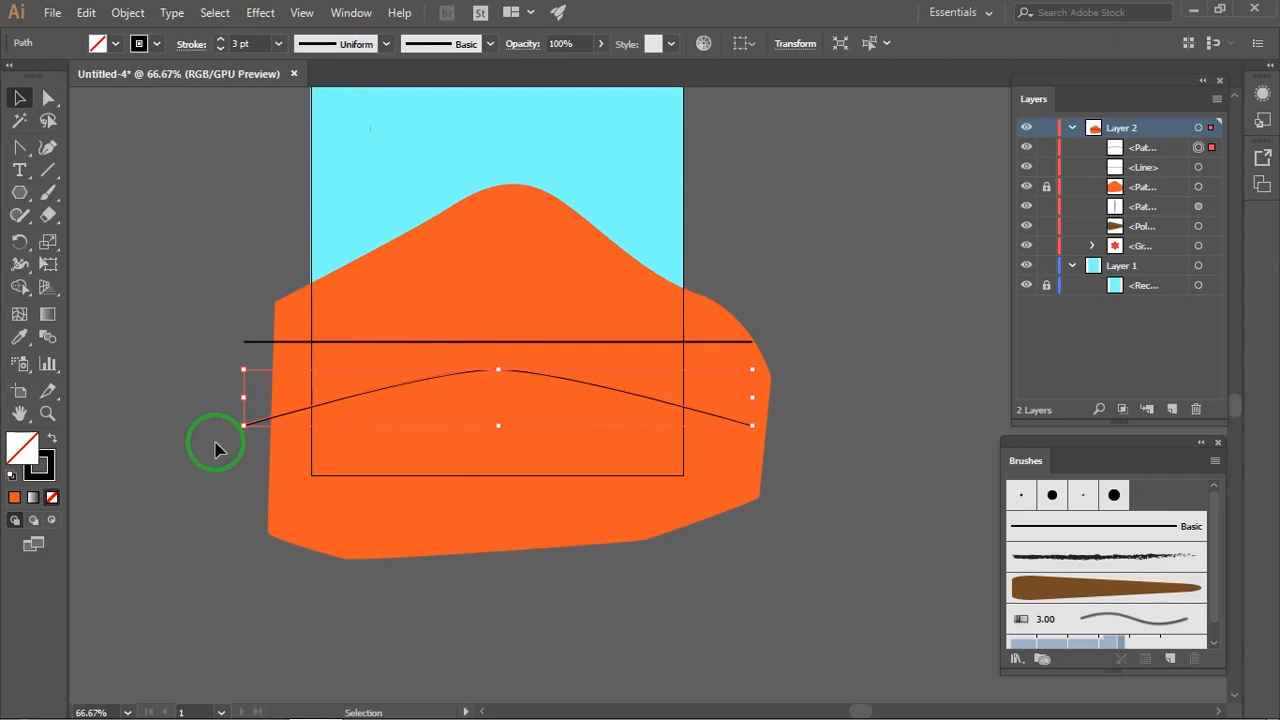
pyautogui.click(48, 97)
pyautogui.moveTo(191, 420); pyautogui.dragTo(260, 472)
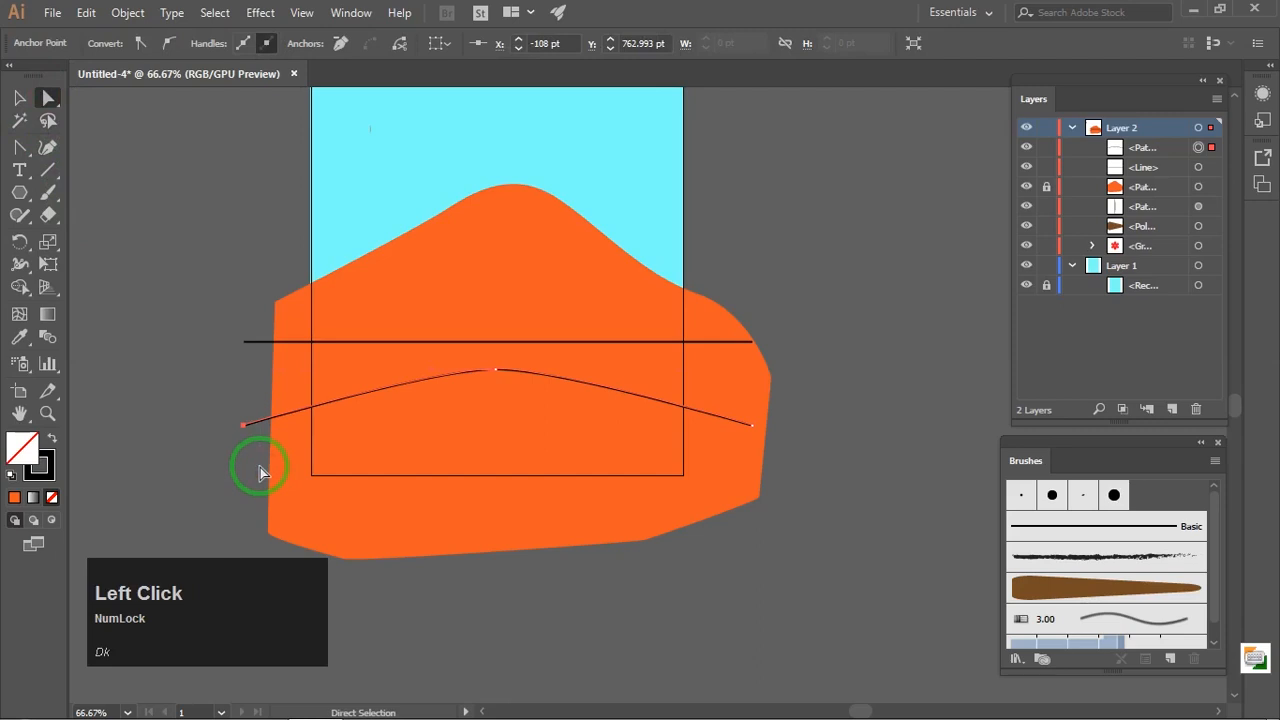
pyautogui.press('Down')
pyautogui.press('Down')
pyautogui.press('Down')
pyautogui.press('Down')
pyautogui.press('Down')
pyautogui.press('Down')
pyautogui.press('Down')
# Lower the curved line's right end anchor point by about 10 pt and deselect the path.
pyautogui.click(759, 421)
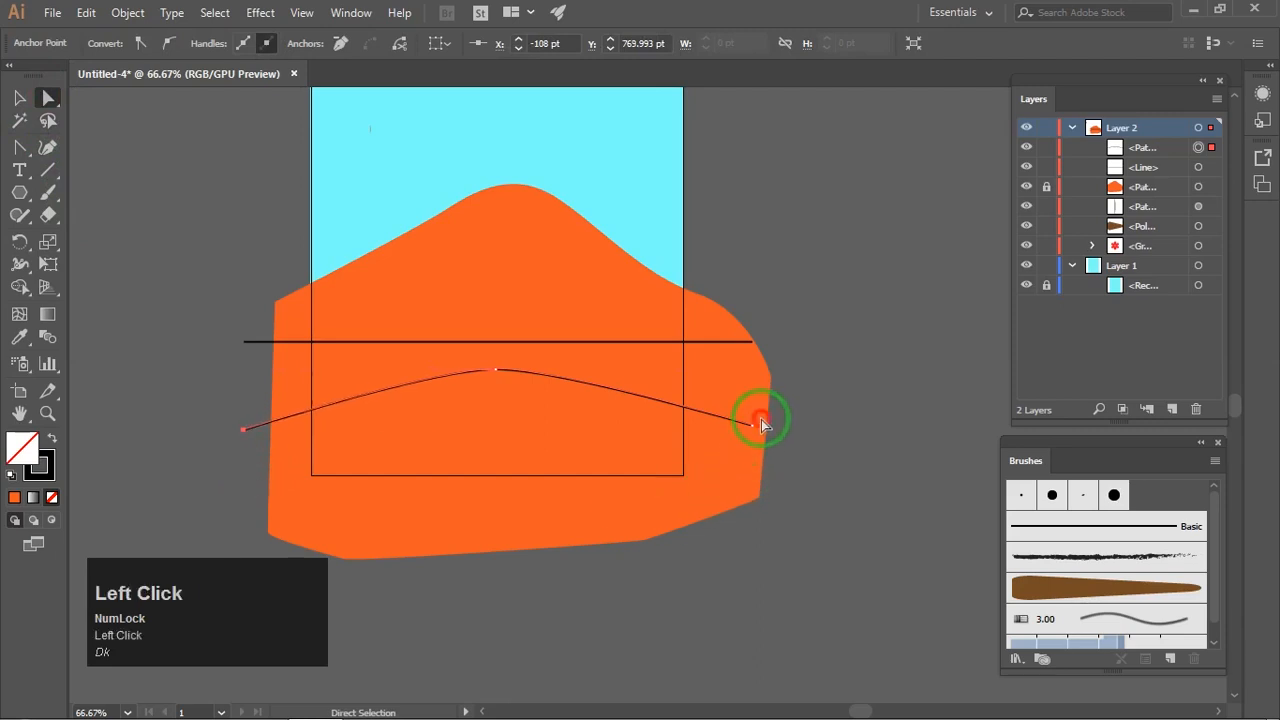
pyautogui.press('Down')
pyautogui.press('Down')
pyautogui.press('Down')
pyautogui.press('Down')
pyautogui.press('Down')
pyautogui.press('Down')
pyautogui.press('Down')
pyautogui.press('Down')
pyautogui.press('Down')
pyautogui.press('Down')
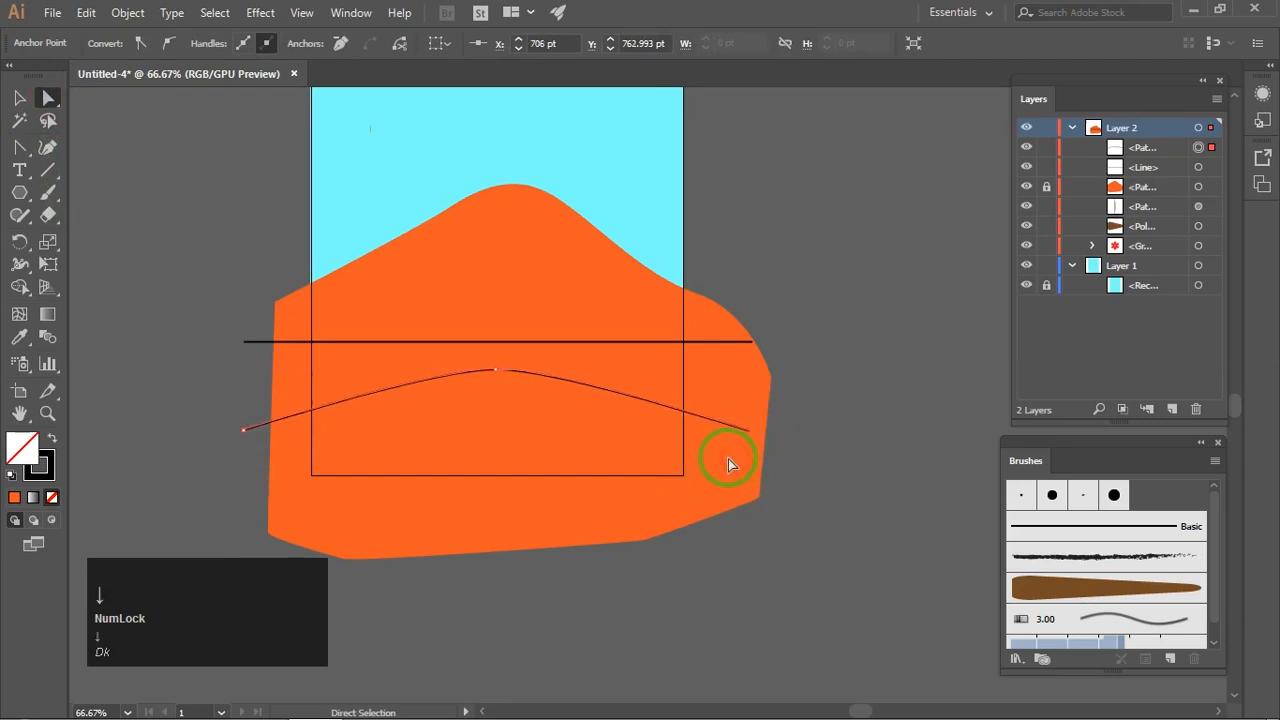
pyautogui.click(836, 274)
pyautogui.moveTo(772, 299); pyautogui.dragTo(770, 309)
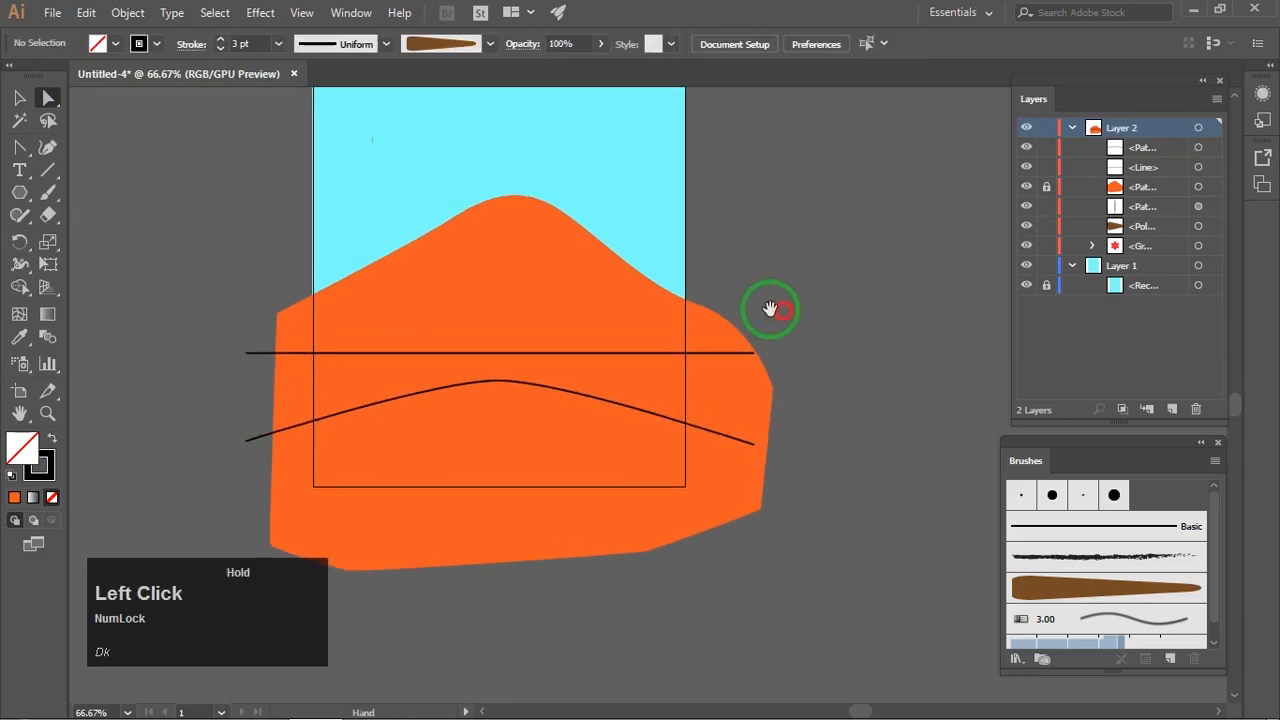
# Draw a vertical line from the straight line down to the curved line, just inside the artboard's left edge.
pyautogui.scroll(3, 345, 380)
pyautogui.moveTo(341, 385); pyautogui.dragTo(348, 343)
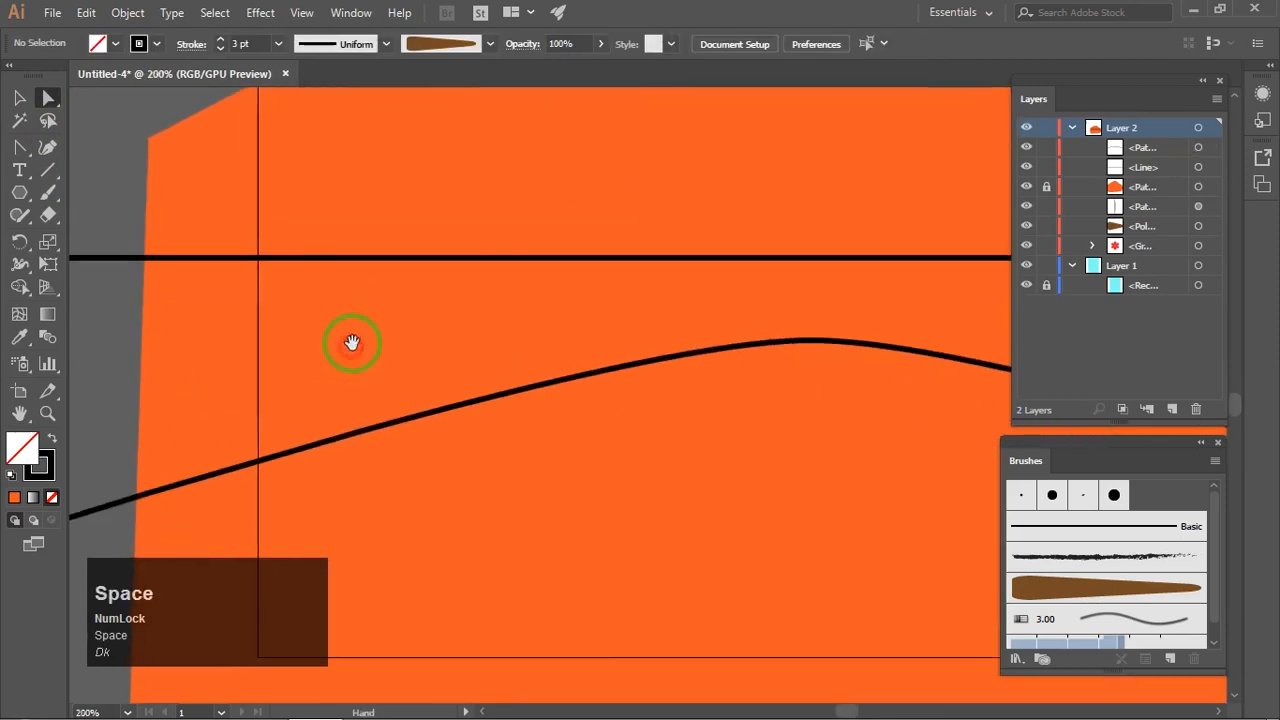
pyautogui.click(49, 169)
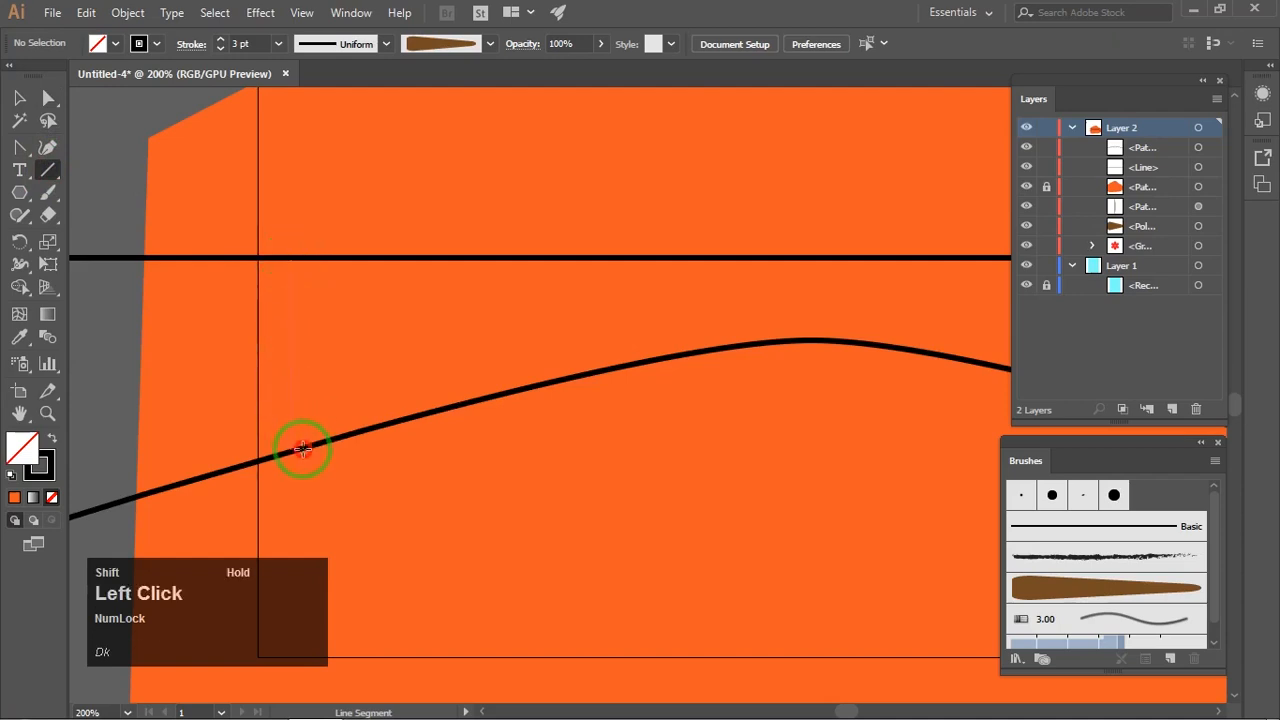
pyautogui.moveTo(302, 451); pyautogui.dragTo(300, 452)
pyautogui.click(19, 90)
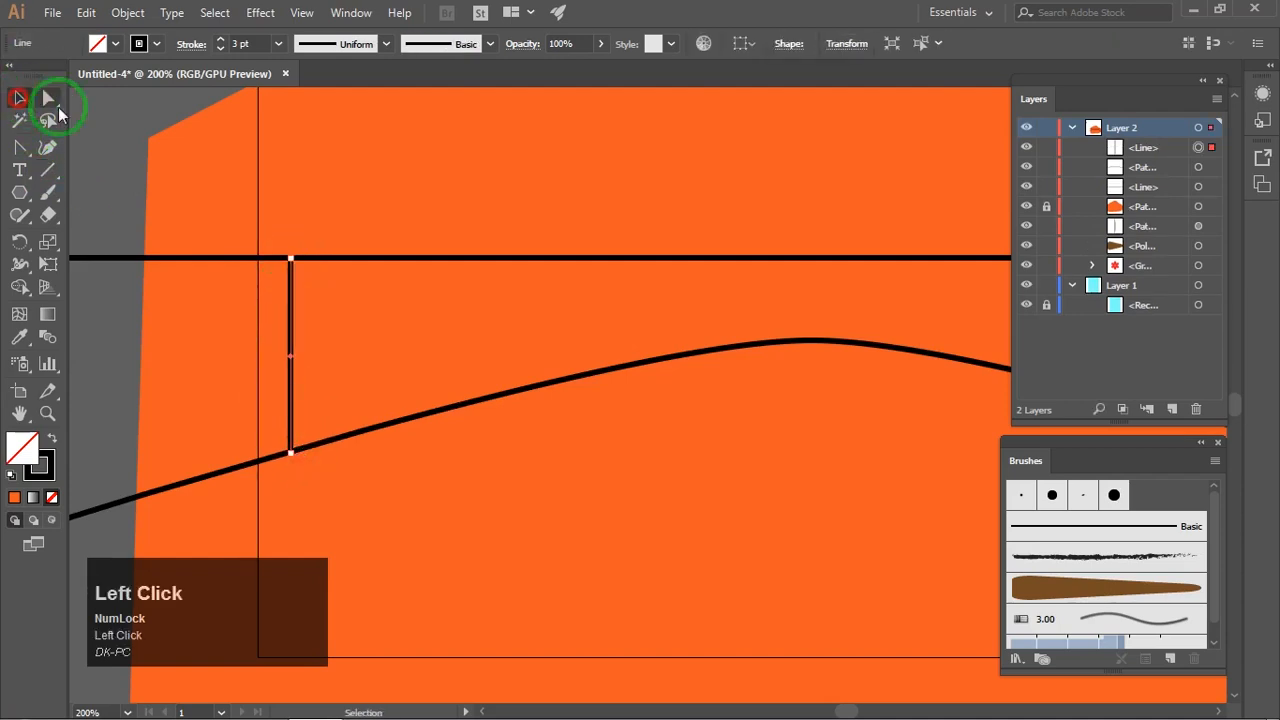
pyautogui.click(466, 343)
pyautogui.scroll(-2, 446, 343)
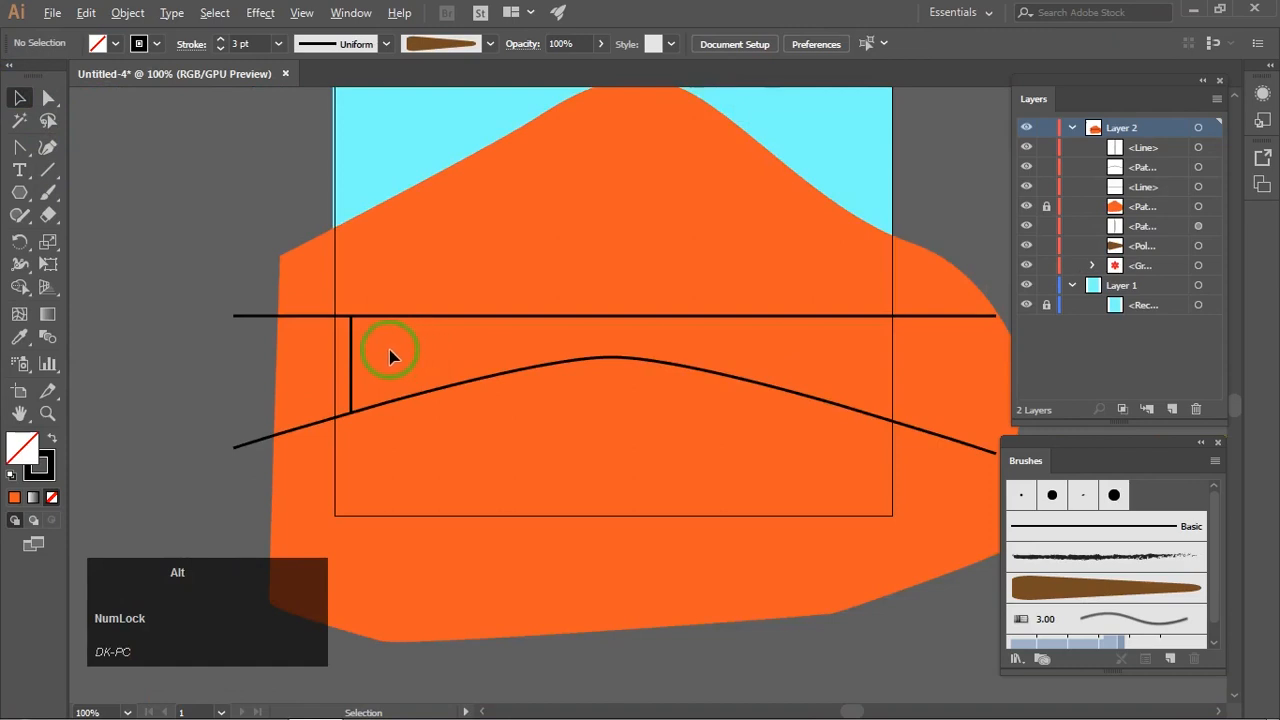
pyautogui.scroll(1, 390, 357)
pyautogui.scroll(1, 352, 355)
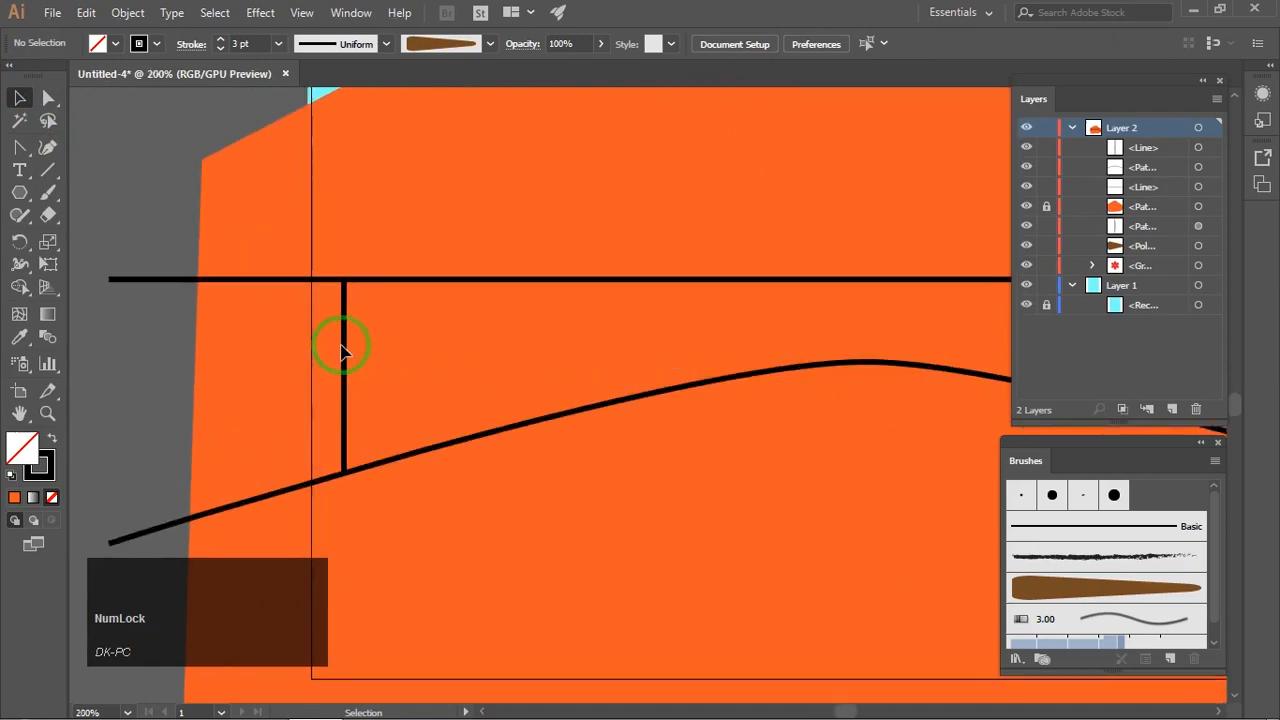
# Set the vertical line's stroke weight to 2 pt.
pyautogui.click(249, 45)
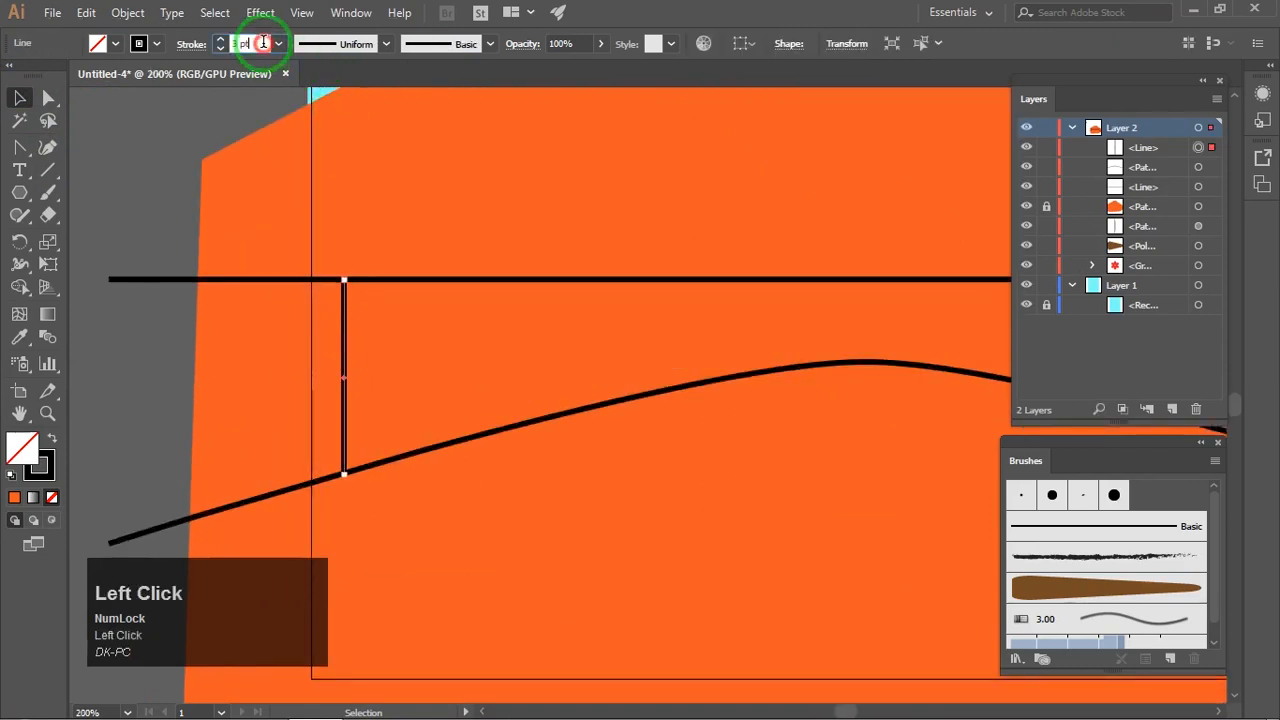
pyautogui.scroll(-1, 249, 45)
pyautogui.click(143, 368)
pyautogui.click(344, 366)
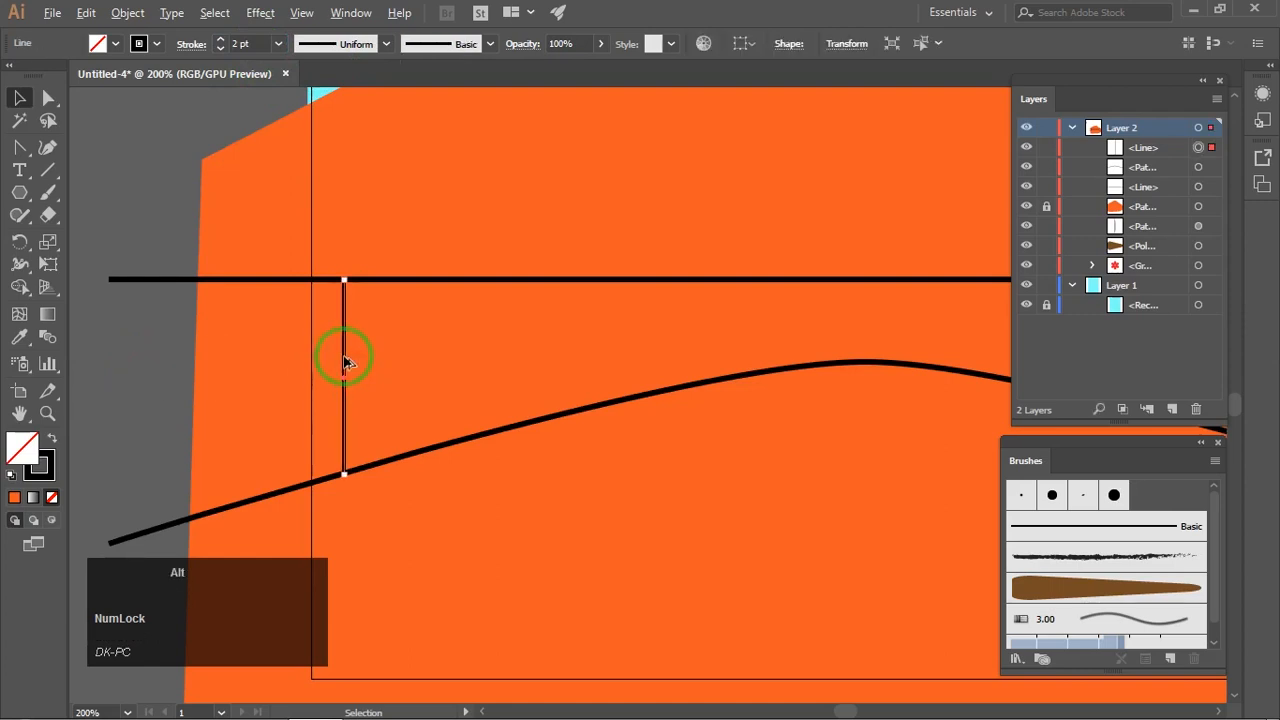
# Duplicate the vertical line rightward at even spacing across the artboard, delete the surplus last copy, and deselect.
pyautogui.moveTo(343, 357); pyautogui.dragTo(466, 443)
pyautogui.scroll(-3, 267, 276)
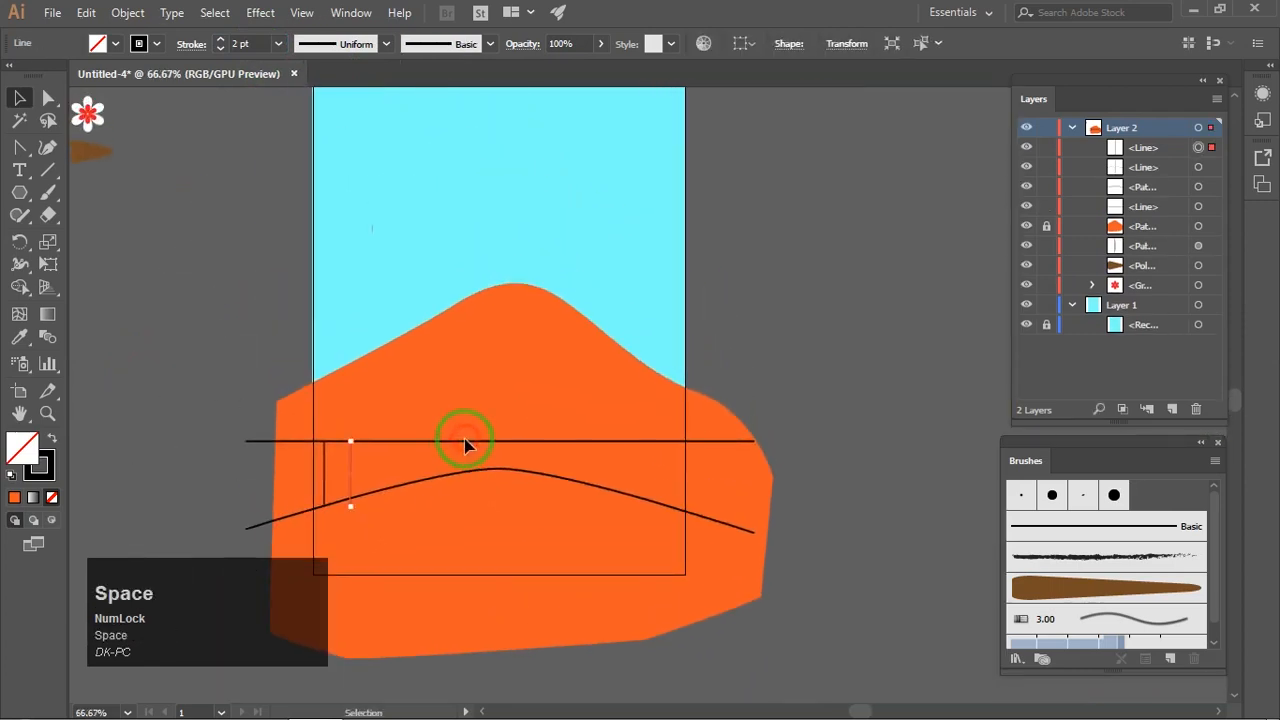
pyautogui.hotkey('ctrl', 'd')
pyautogui.hotkey('ctrl', 'd')
pyautogui.hotkey('ctrl', 'd')
pyautogui.hotkey('ctrl', 'd')
pyautogui.hotkey('ctrl', 'd')
pyautogui.hotkey('ctrl', 'd')
pyautogui.hotkey('ctrl', 'd')
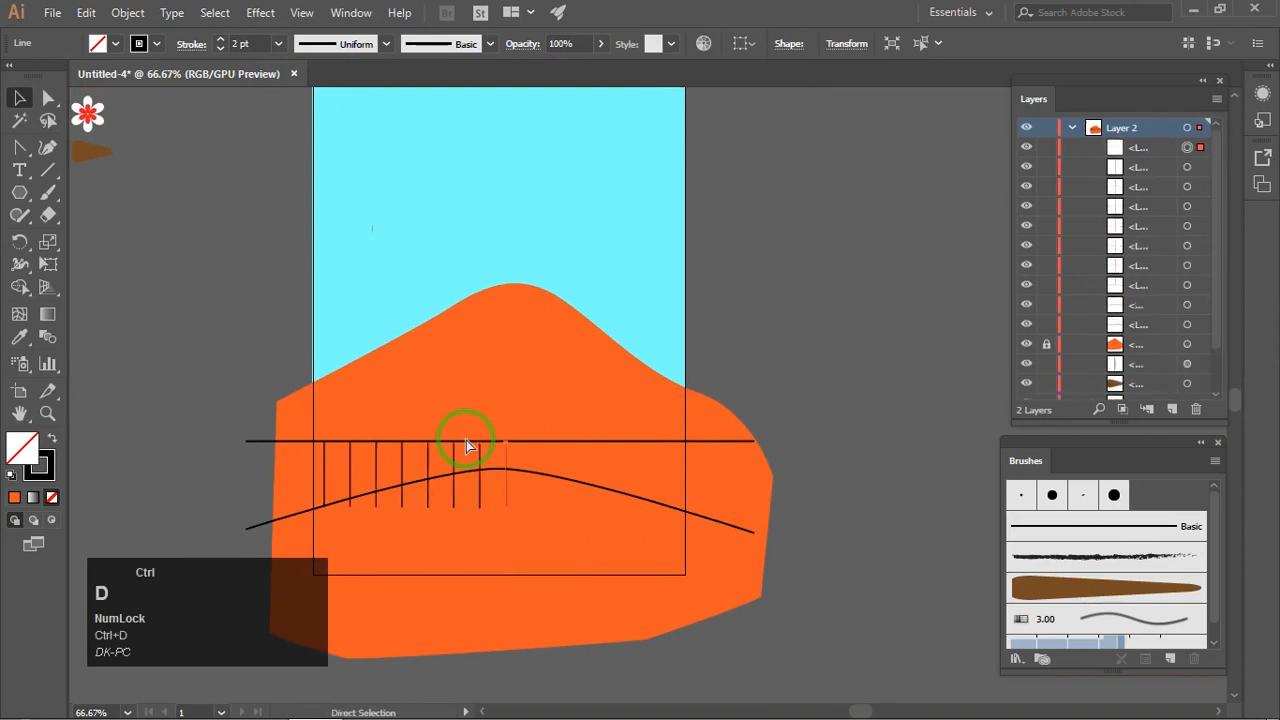
pyautogui.hotkey('ctrl', 'd')
pyautogui.hotkey('ctrl', 'd')
pyautogui.hotkey('ctrl', 'd')
pyautogui.hotkey('ctrl', 'd')
pyautogui.hotkey('ctrl', 'd')
pyautogui.hotkey('ctrl', 'd')
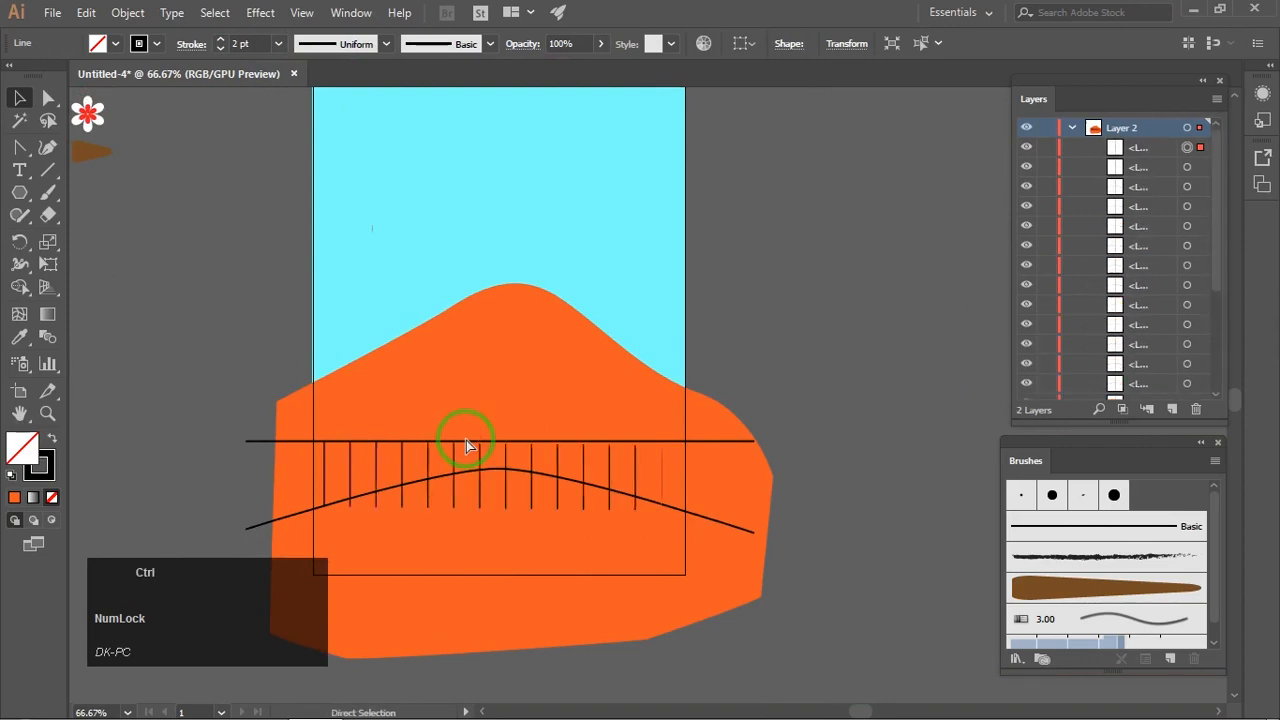
pyautogui.press('Delete')
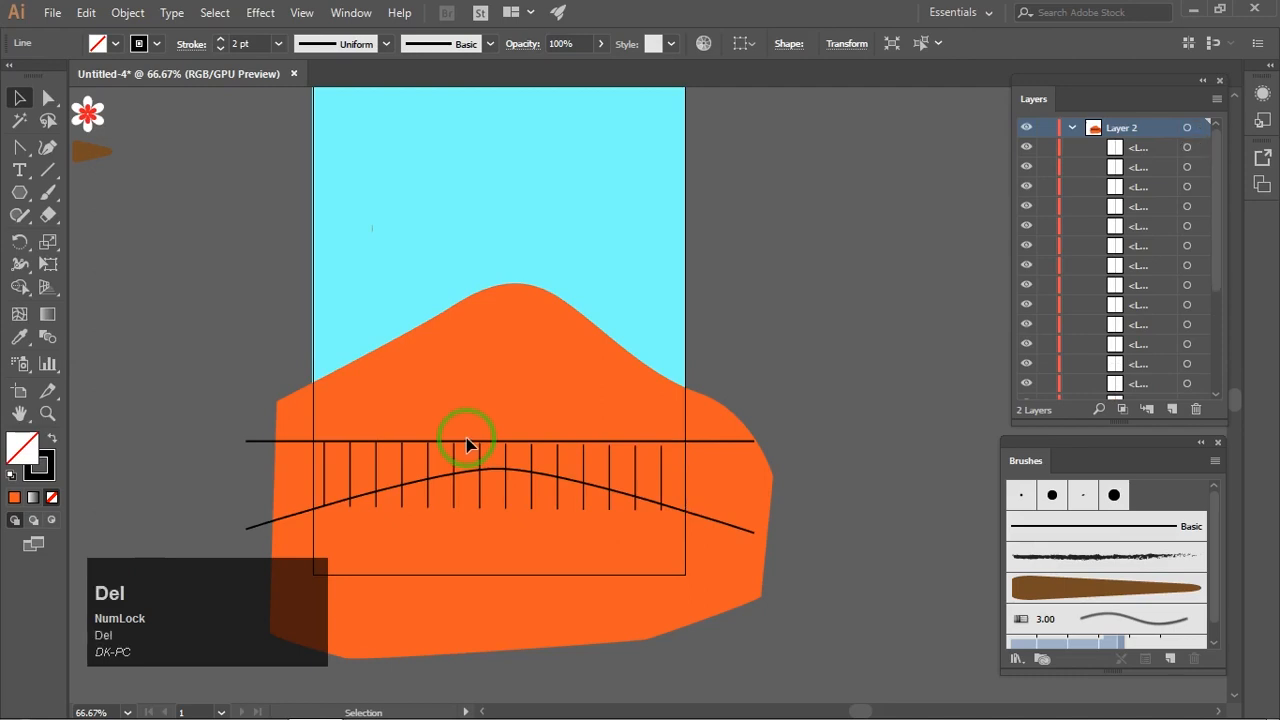
pyautogui.click(835, 395)
# Nudge the copied vertical lines upward one after another so their top ends meet the straight horizontal line.
pyautogui.moveTo(700, 417); pyautogui.dragTo(704, 389)
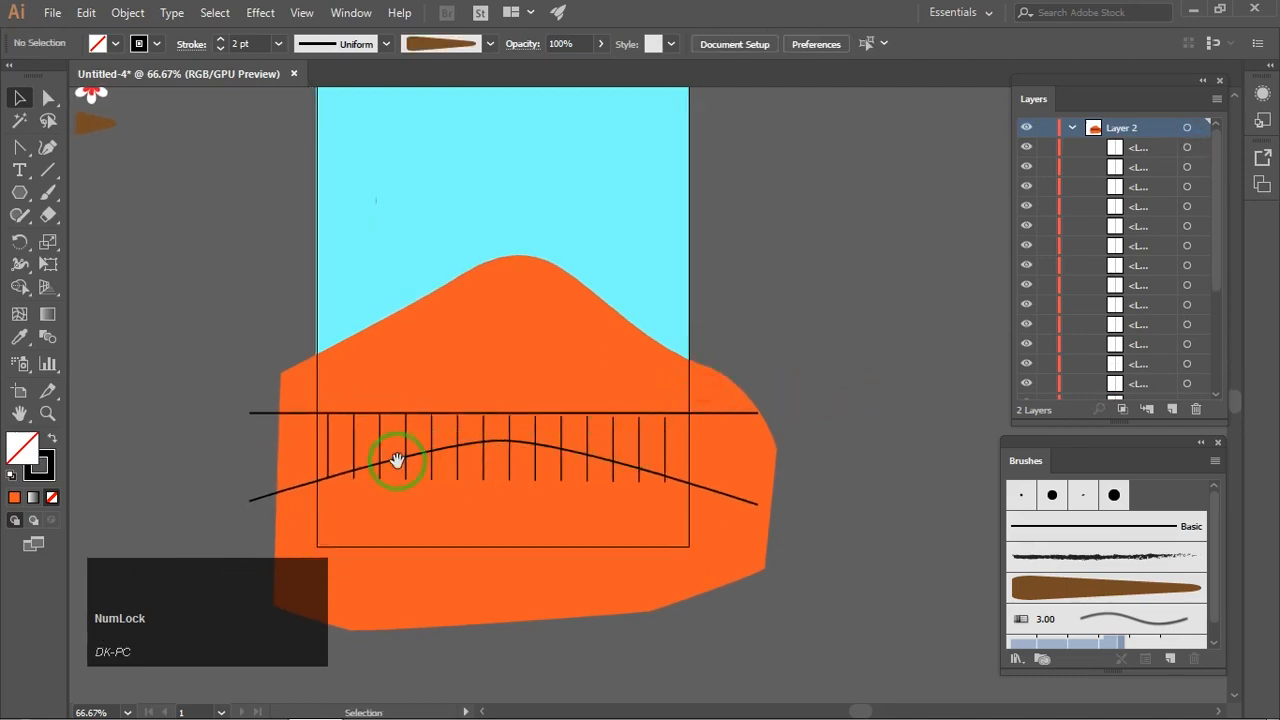
pyautogui.keyDown('alt'); pyautogui.scroll(5, 342, 458); pyautogui.keyUp('alt')
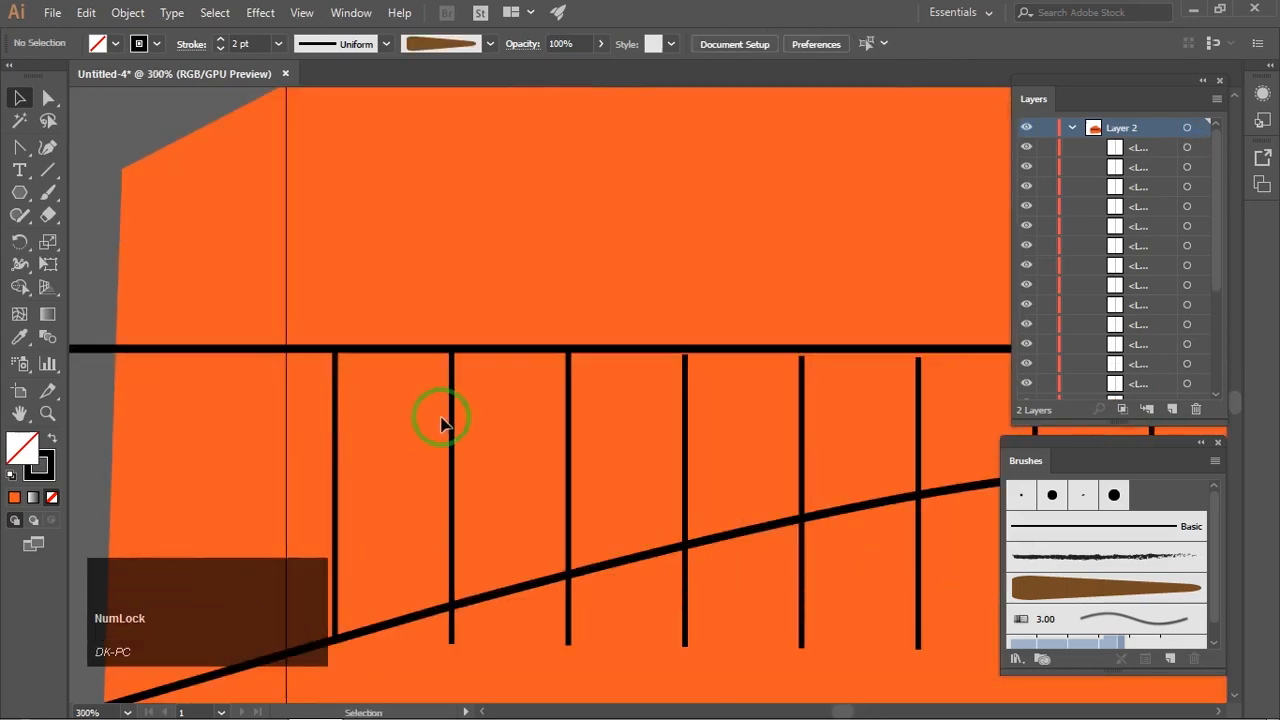
pyautogui.keyDown('alt'); pyautogui.scroll(2, 524, 318); pyautogui.keyUp('alt')
pyautogui.click(487, 320)
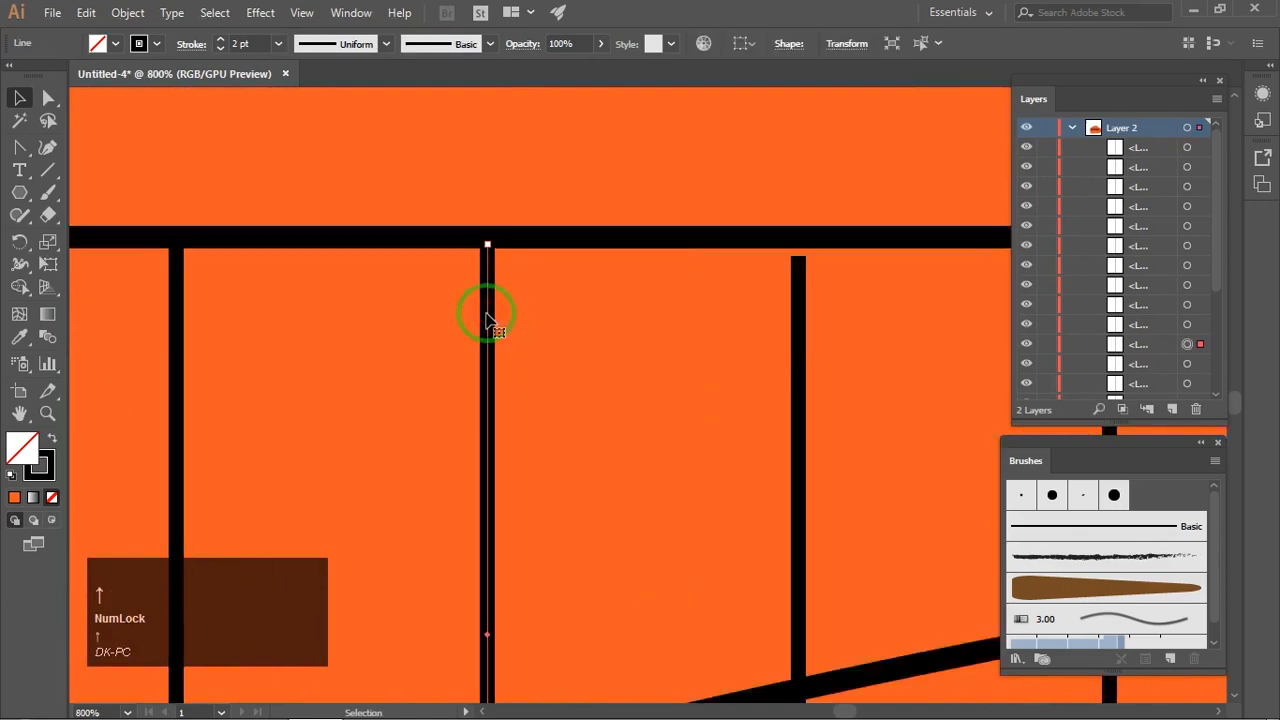
pyautogui.moveTo(500, 334); pyautogui.dragTo(551, 314)
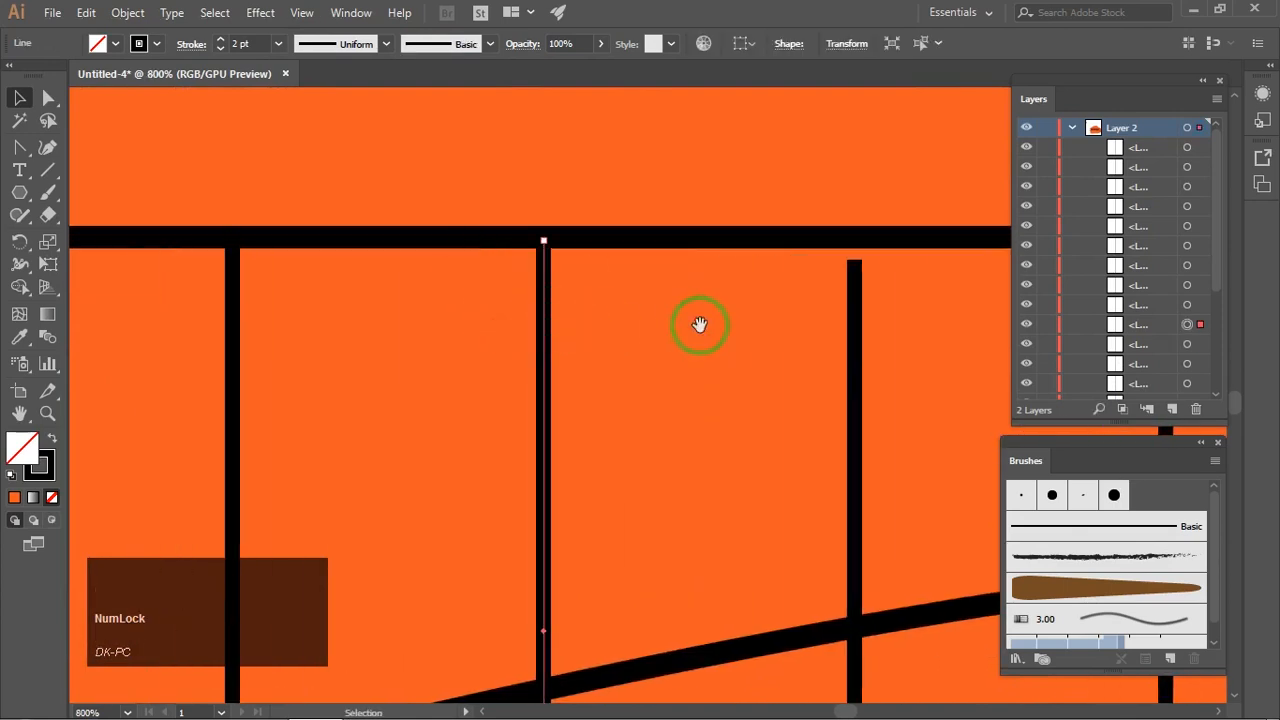
pyautogui.moveTo(700, 324); pyautogui.dragTo(420, 306)
pyautogui.click(575, 322)
pyautogui.moveTo(732, 316); pyautogui.dragTo(440, 316)
pyautogui.click(606, 318)
pyautogui.press('Up')
pyautogui.press('Up')
pyautogui.press('Up')
pyautogui.click(631, 323)
pyautogui.press('Up')
pyautogui.press('Up')
pyautogui.press('Up')
pyautogui.moveTo(770, 328); pyautogui.dragTo(338, 324)
pyautogui.click(504, 345)
pyautogui.press('Up')
pyautogui.press('Up')
pyautogui.moveTo(865, 386); pyautogui.dragTo(630, 350)
pyautogui.press('Up')
pyautogui.press('Up')
pyautogui.press('Up')
pyautogui.moveTo(850, 380); pyautogui.dragTo(476, 383)
pyautogui.moveTo(500, 385); pyautogui.dragTo(583, 410)
# Lock the curved line's path in Layer 2.
pyautogui.scroll(-3, 585, 411)
pyautogui.scroll(3, 560, 600)
pyautogui.press('a')
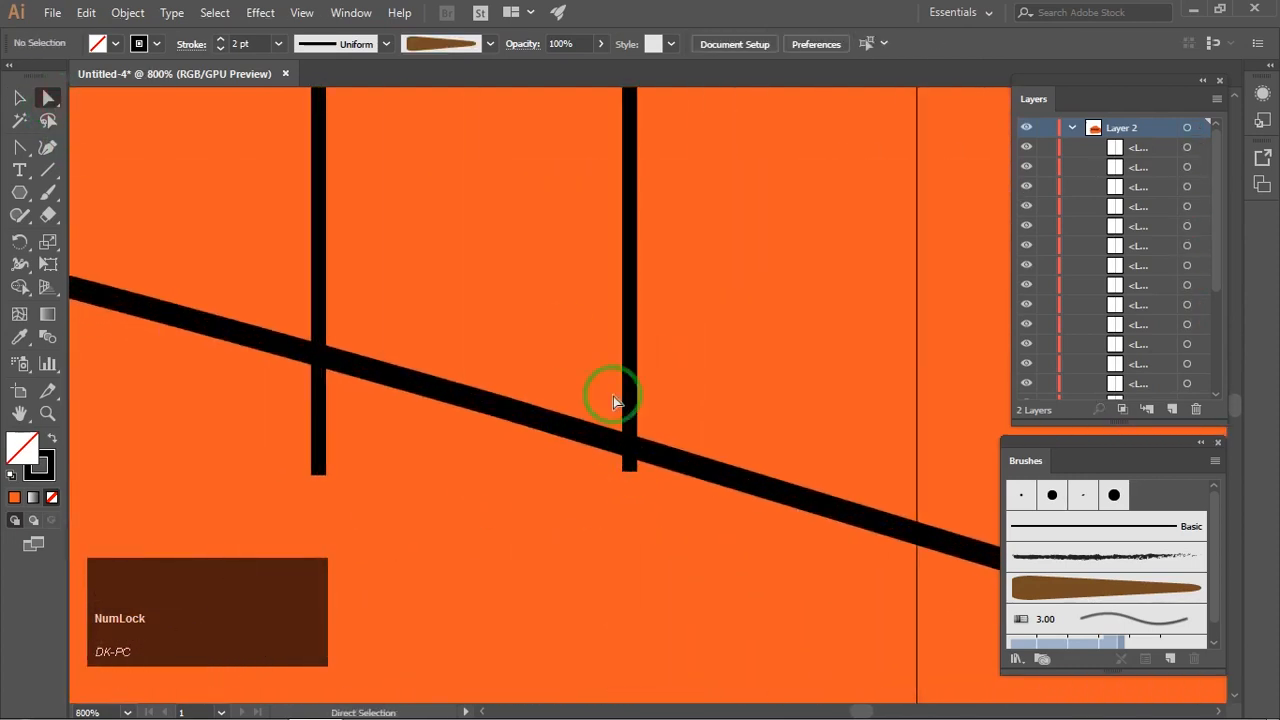
pyautogui.press('v')
pyautogui.click(784, 497)
pyautogui.moveTo(1217, 192); pyautogui.dragTo(1217, 284)
pyautogui.click(1046, 264)
# Raise the bottom anchor points of the two rightmost vertical lines so they end at the curved line.
pyautogui.press('a')
pyautogui.moveTo(690, 535); pyautogui.dragTo(565, 438)
pyautogui.press('Up')
pyautogui.press('Up')
pyautogui.press('Up')
pyautogui.moveTo(298, 478); pyautogui.dragTo(535, 480)
pyautogui.hotkey('shift', 'Up')
pyautogui.hotkey('shift', 'Up')
# Shorten the third and fourth vertical lines from the right by raising their bottom anchor points to the curve.
pyautogui.moveTo(571, 415); pyautogui.dragTo(751, 527)
pyautogui.hotkey('shift', 'Up')
pyautogui.hotkey('shift', 'Up')
pyautogui.hotkey('shift', 'Up')
pyautogui.moveTo(540, 590); pyautogui.dragTo(737, 489)
pyautogui.press('Down')
pyautogui.press('Down')
pyautogui.moveTo(525, 550); pyautogui.dragTo(443, 480)
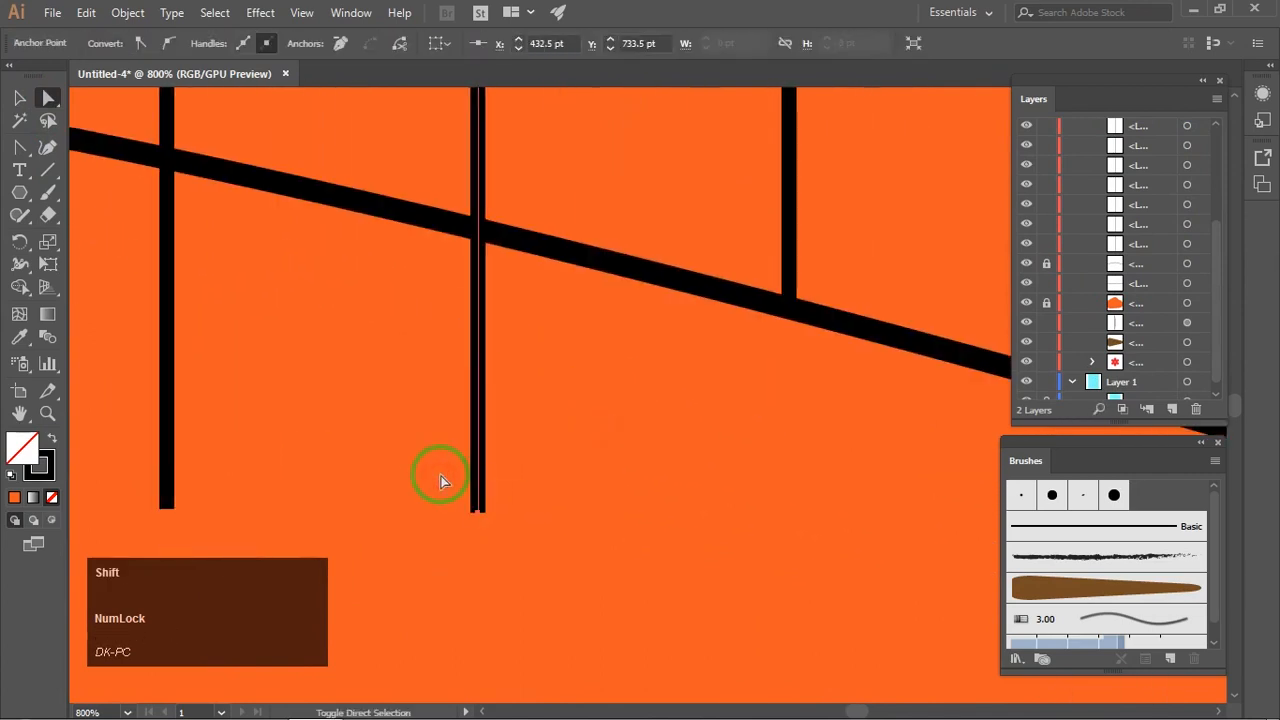
pyautogui.hotkey('shift', 'Up')
pyautogui.hotkey('shift', 'Up')
pyautogui.hotkey('shift', 'Up')
pyautogui.hotkey('shift', 'Up')
# Shorten the fifth and sixth vertical lines from the right so their bottom ends meet the curve.
pyautogui.moveTo(679, 457); pyautogui.dragTo(1080, 485)
pyautogui.moveTo(625, 575); pyautogui.dragTo(499, 485)
pyautogui.hotkey('shift', 'Up')
pyautogui.hotkey('shift', 'Up')
pyautogui.hotkey('shift', 'Up')
pyautogui.hotkey('shift', 'Up')
pyautogui.hotkey('shift', 'Up')
pyautogui.hotkey('shift', 'Up')
pyautogui.hotkey('shift', 'Up')
pyautogui.hotkey('shift', 'Up')
pyautogui.hotkey('shift', 'Up')
pyautogui.hotkey('shift', 'Up')
pyautogui.hotkey('shift', 'Up')
pyautogui.press('Down')
pyautogui.press('Down')
pyautogui.press('Down')
pyautogui.press('Down')
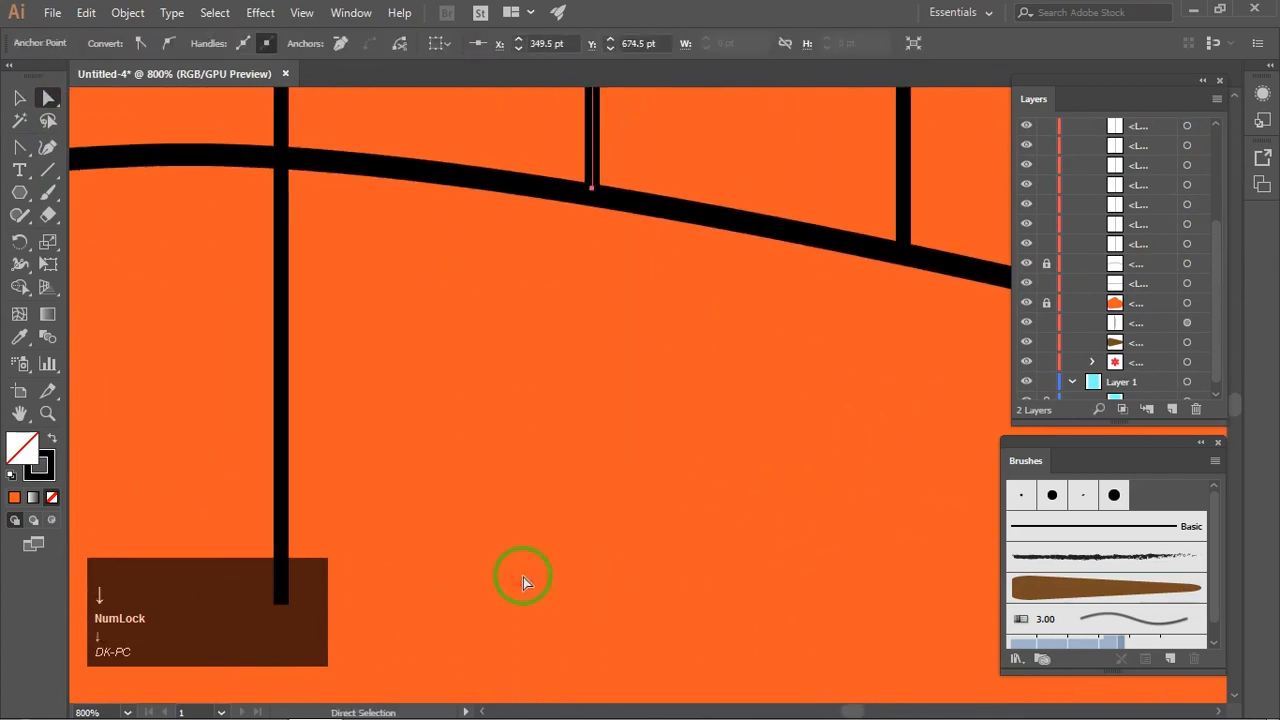
# Shorten the seventh and eighth vertical lines from the right by raising their bottom anchor points to the curve.
pyautogui.moveTo(523, 577); pyautogui.dragTo(848, 634)
pyautogui.hotkey('shift', 'Up')
pyautogui.hotkey('shift', 'Up')
pyautogui.hotkey('shift', 'Up')
pyautogui.hotkey('shift', 'Up')
pyautogui.hotkey('shift', 'Up')
pyautogui.hotkey('shift', 'Up')
pyautogui.moveTo(660, 690); pyautogui.dragTo(842, 567)
pyautogui.moveTo(635, 625); pyautogui.dragTo(526, 571)
pyautogui.hotkey('shift', 'Up')
pyautogui.hotkey('shift', 'Up')
pyautogui.hotkey('shift', 'Up')
pyautogui.hotkey('shift', 'Up')
pyautogui.hotkey('shift', 'Up')
pyautogui.hotkey('shift', 'Up')
# Raise the bottom anchor points of the ninth and tenth vertical lines from the right so they end on the curve.
pyautogui.moveTo(505, 457); pyautogui.dragTo(671, 448)
pyautogui.hotkey('shift', 'Up')
pyautogui.hotkey('shift', 'Up')
pyautogui.hotkey('shift', 'Up')
pyautogui.hotkey('shift', 'Up')
pyautogui.hotkey('shift', 'Up')
pyautogui.hotkey('shift', 'Up')
pyautogui.press('Down')
pyautogui.press('Down')
pyautogui.press('Down')
pyautogui.press('Down')
pyautogui.press('Down')
pyautogui.press('Down')
pyautogui.moveTo(575, 590); pyautogui.dragTo(780, 510)
pyautogui.hotkey('shift', 'Up')
pyautogui.hotkey('shift', 'Up')
pyautogui.hotkey('shift', 'Up')
pyautogui.hotkey('shift', 'Up')
pyautogui.hotkey('shift', 'Up')
pyautogui.press('Down')
pyautogui.press('Down')
pyautogui.press('Down')
pyautogui.press('Down')
pyautogui.press('Down')
pyautogui.press('Down')
# Shorten the eleventh and twelfth vertical lines from the right so their bottom ends meet the curved line.
pyautogui.moveTo(610, 595); pyautogui.dragTo(938, 460)
pyautogui.hotkey('shift', 'Up')
pyautogui.hotkey('shift', 'Up')
pyautogui.hotkey('shift', 'Up')
pyautogui.hotkey('shift', 'Up')
pyautogui.moveTo(750, 535); pyautogui.dragTo(903, 398)
pyautogui.press('Down')
pyautogui.press('Down')
pyautogui.press('Down')
pyautogui.press('Down')
pyautogui.press('Down')
pyautogui.press('Down')
pyautogui.press('Down')
pyautogui.moveTo(670, 500); pyautogui.dragTo(871, 431)
pyautogui.hotkey('shift', 'Up')
pyautogui.hotkey('shift', 'Up')
pyautogui.hotkey('shift', 'Up')
pyautogui.press('Down')
pyautogui.press('Down')
pyautogui.press('Down')
pyautogui.press('Down')
# Raise the bottom anchor point of the second vertical line from the left to the curve and deselect it.
pyautogui.moveTo(748, 528); pyautogui.dragTo(630, 444)
pyautogui.hotkey('shift', 'Up')
pyautogui.hotkey('shift', 'Up')
pyautogui.press('Down')
pyautogui.press('Down')
pyautogui.press('Down')
pyautogui.press('Down')
pyautogui.press('Down')
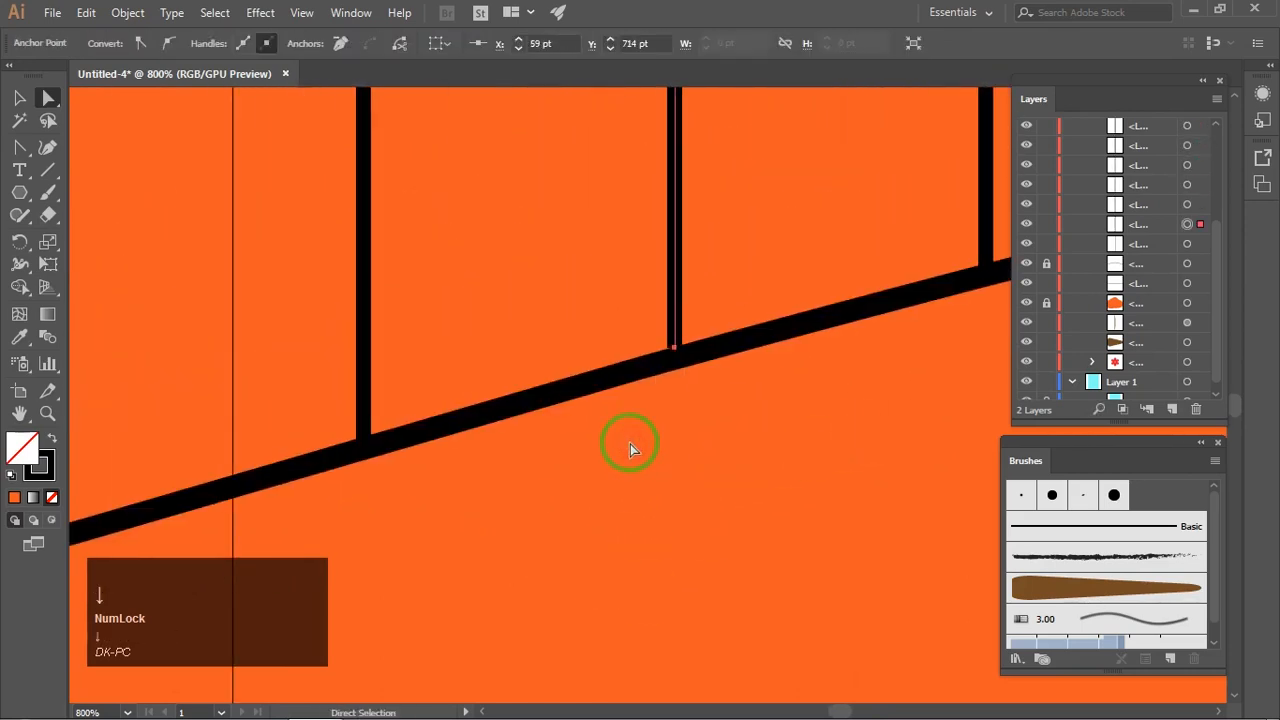
pyautogui.click(630, 444)
# Lower the top anchor point of the second vertical line from the right onto the horizontal line and deselect it.
pyautogui.keyDown('alt'); pyautogui.scroll(-4, 877, 412); pyautogui.keyUp('alt')
pyautogui.keyDown('alt'); pyautogui.scroll(-1, 877, 412); pyautogui.keyUp('alt')
pyautogui.moveTo(908, 432); pyautogui.dragTo(543, 434)
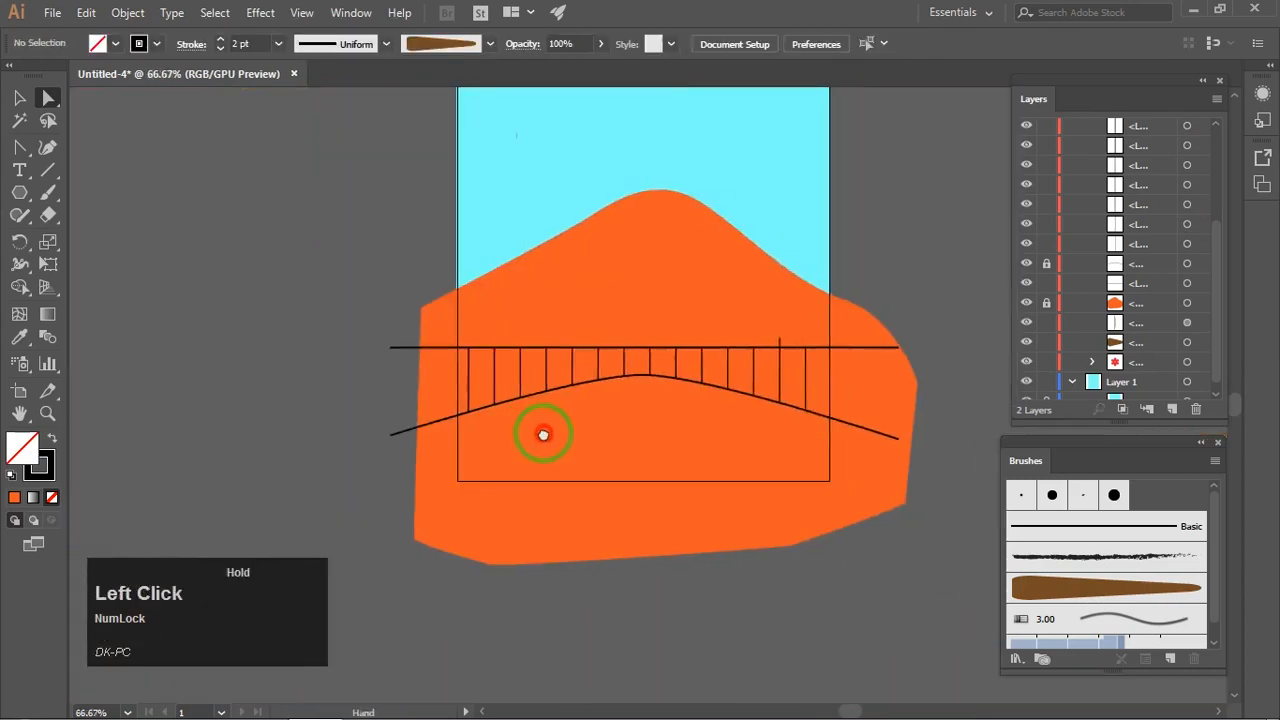
pyautogui.keyDown('alt'); pyautogui.scroll(2, 670, 420); pyautogui.keyUp('alt')
pyautogui.moveTo(723, 420); pyautogui.dragTo(632, 435)
pyautogui.keyDown('alt'); pyautogui.scroll(3, 837, 253); pyautogui.keyUp('alt')
pyautogui.keyDown('alt'); pyautogui.scroll(1, 837, 253); pyautogui.keyUp('alt')
pyautogui.moveTo(768, 211); pyautogui.dragTo(867, 271)
pyautogui.hotkey('shift', 'Down')
pyautogui.hotkey('shift', 'Down')
pyautogui.press('Up')
pyautogui.press('Up')
pyautogui.press('Up')
pyautogui.press('Up')
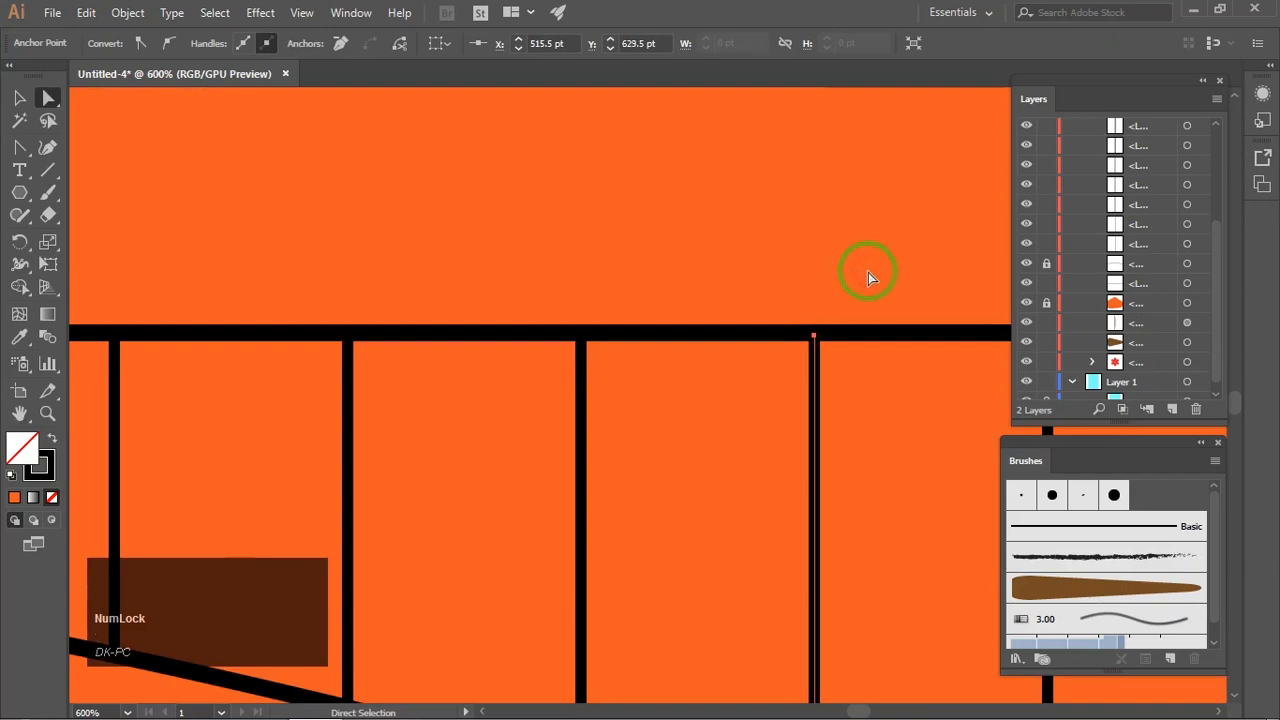
pyautogui.click(867, 272)
# Unlock the curved line's path in Layer 2, leaving only the orange hill's path locked.
pyautogui.keyDown('alt'); pyautogui.scroll(-5, 857, 287); pyautogui.keyUp('alt')
pyautogui.moveTo(786, 320); pyautogui.dragTo(749, 381)
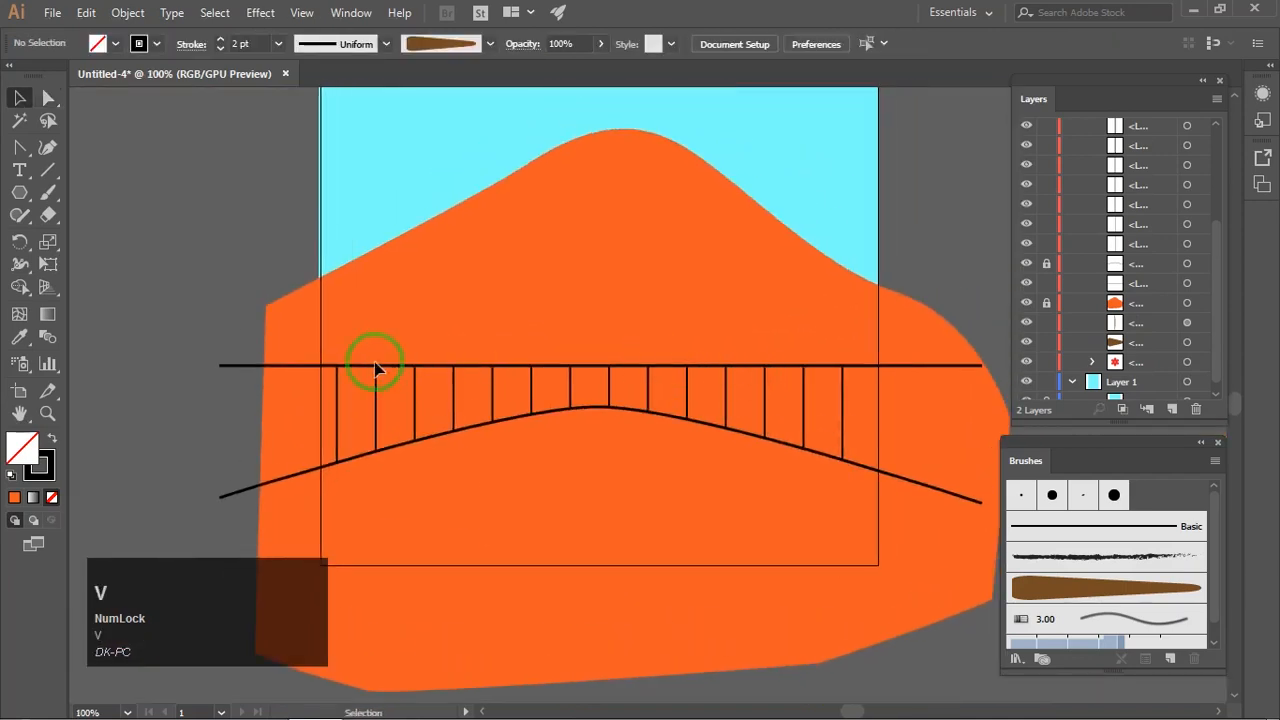
pyautogui.click(1046, 303)
pyautogui.click(1044, 264)
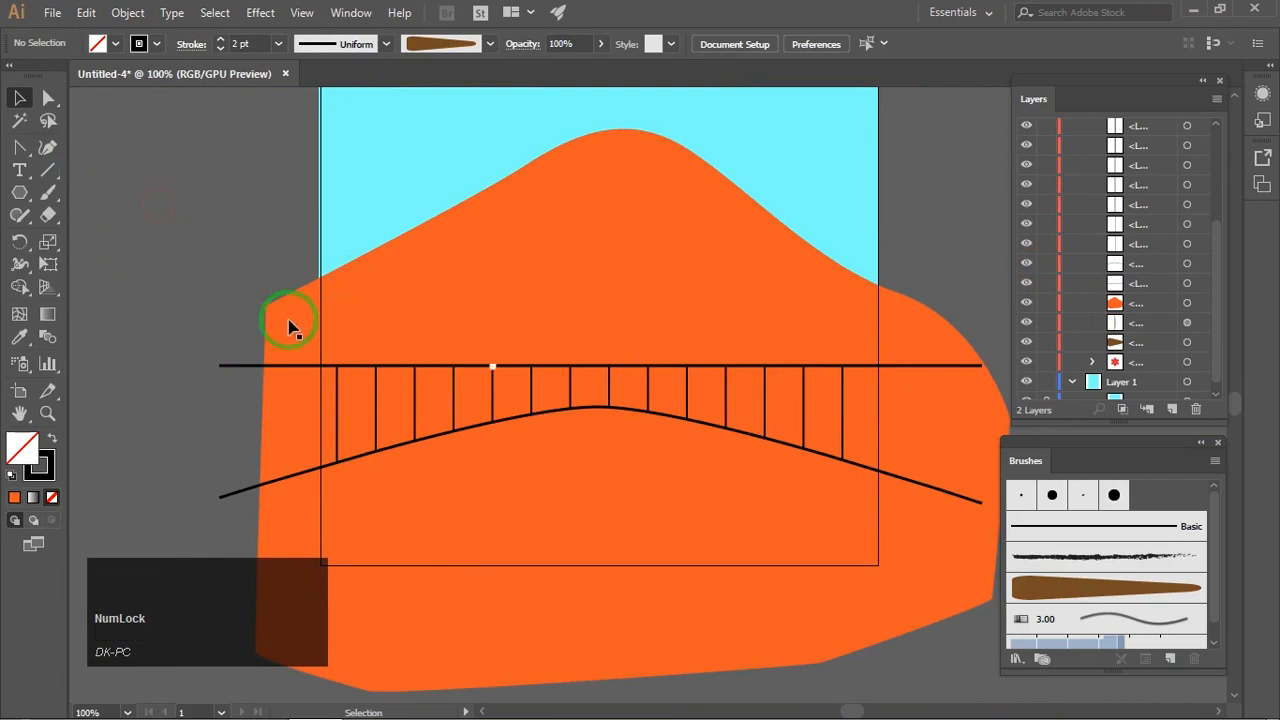
pyautogui.moveTo(568, 283); pyautogui.dragTo(527, 277)
pyautogui.keyDown('alt'); pyautogui.scroll(-1, 774, 258); pyautogui.keyUp('alt')
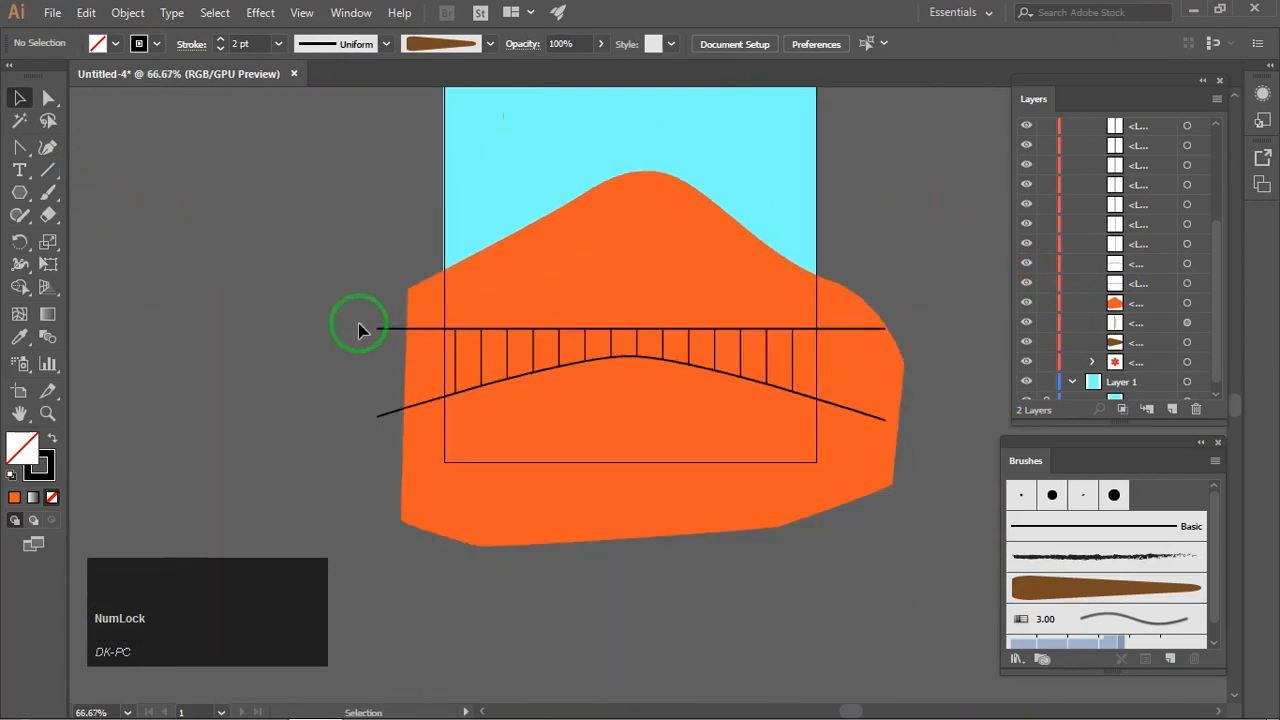
pyautogui.moveTo(942, 451); pyautogui.dragTo(942, 447)
pyautogui.click(738, 255)
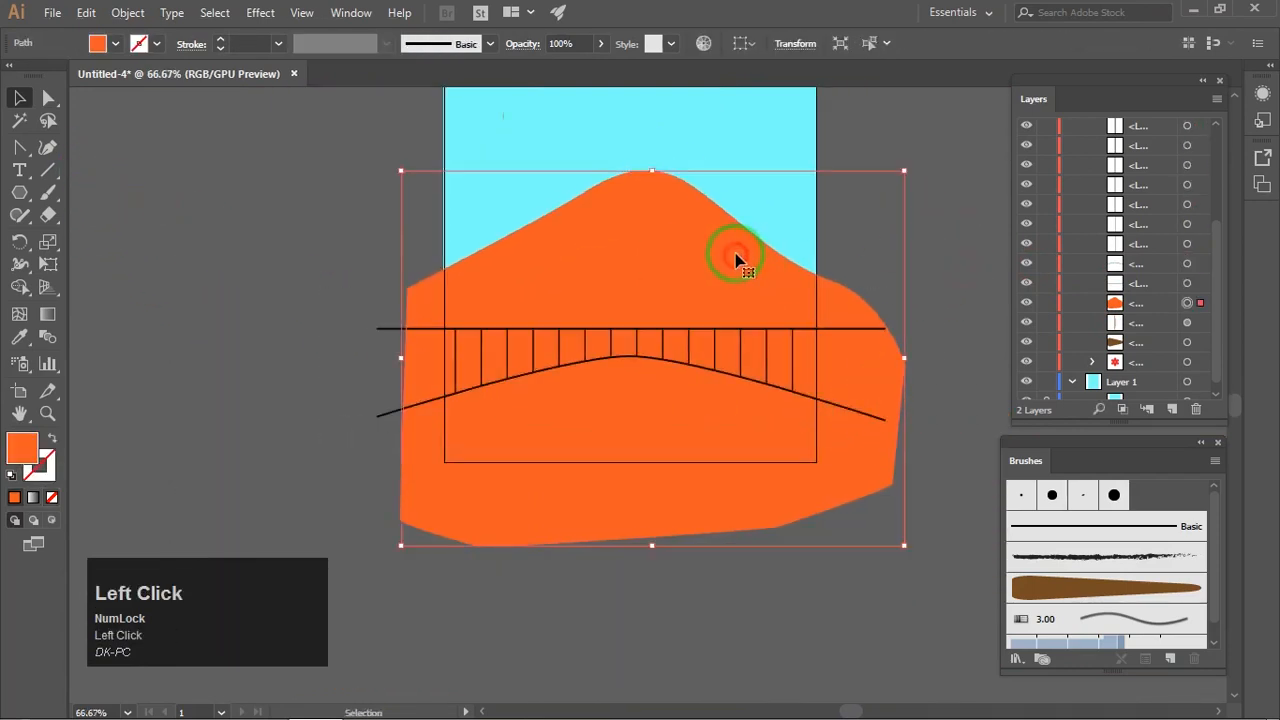
pyautogui.click(1047, 303)
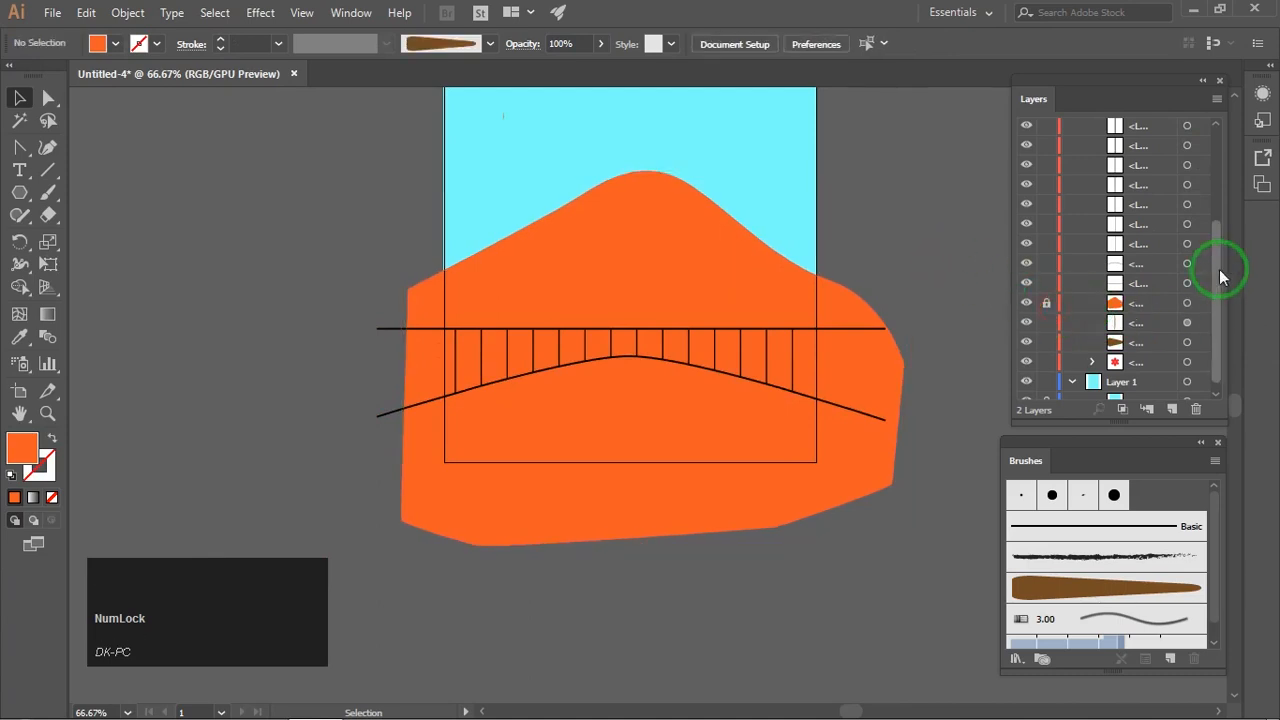
# Select all the bridge lines together and nudge them right so the vertical lines sit centred on the artboard.
pyautogui.moveTo(1219, 269); pyautogui.dragTo(1195, 166)
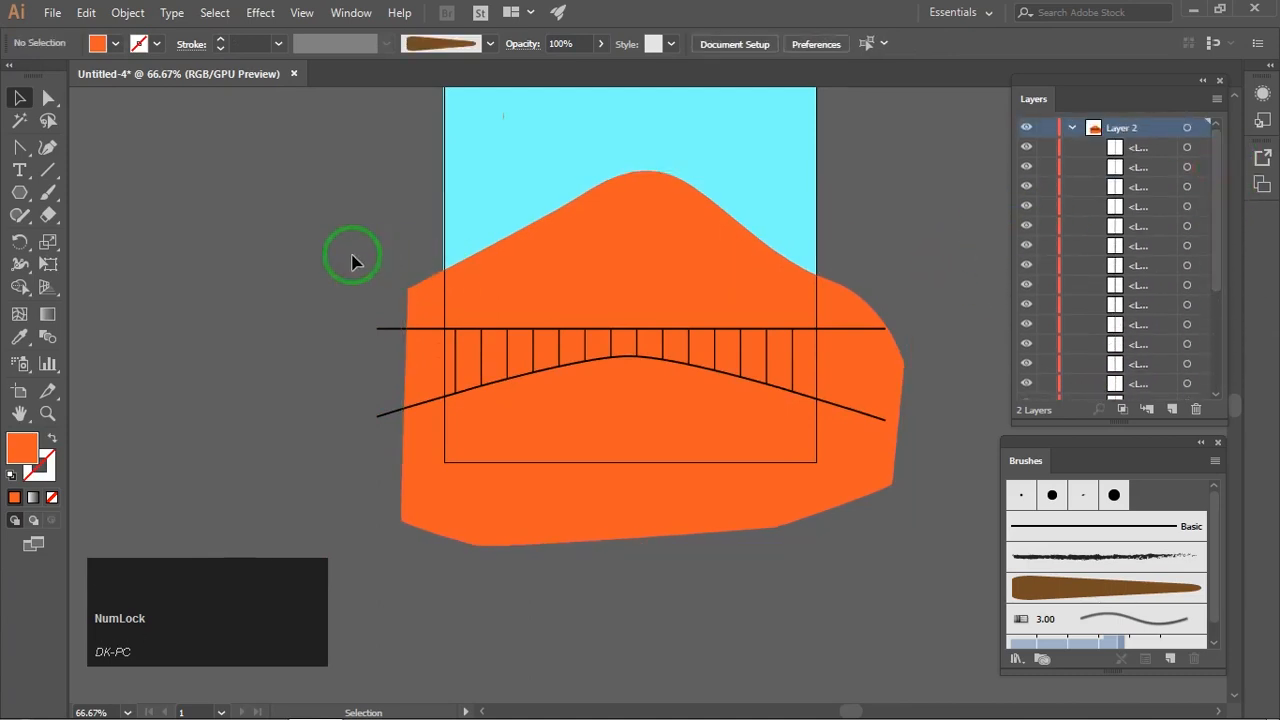
pyautogui.moveTo(905, 482); pyautogui.dragTo(761, 384)
pyautogui.scroll(1, 763, 380)
pyautogui.press('Right')
pyautogui.press('Right')
pyautogui.press('Right')
pyautogui.press('Right')
pyautogui.press('Right')
pyautogui.press('Right')
pyautogui.press('Right')
pyautogui.press('Right')
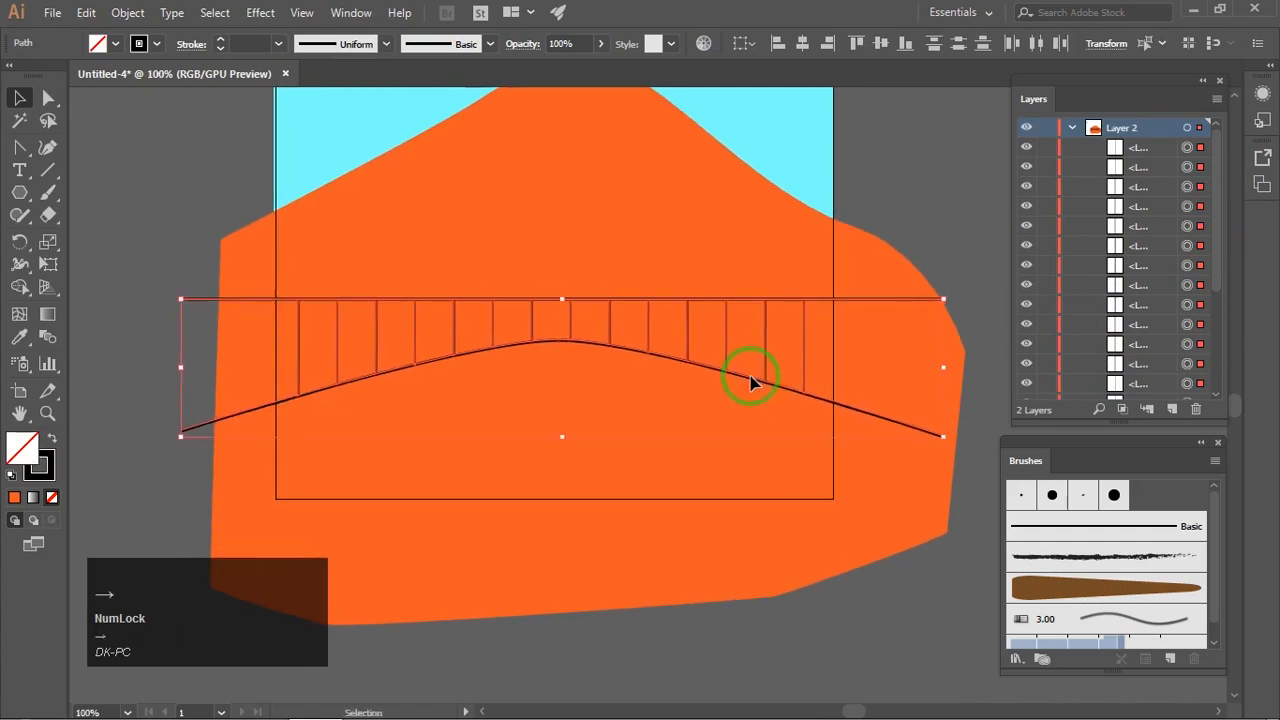
pyautogui.press('Right')
pyautogui.press('Right')
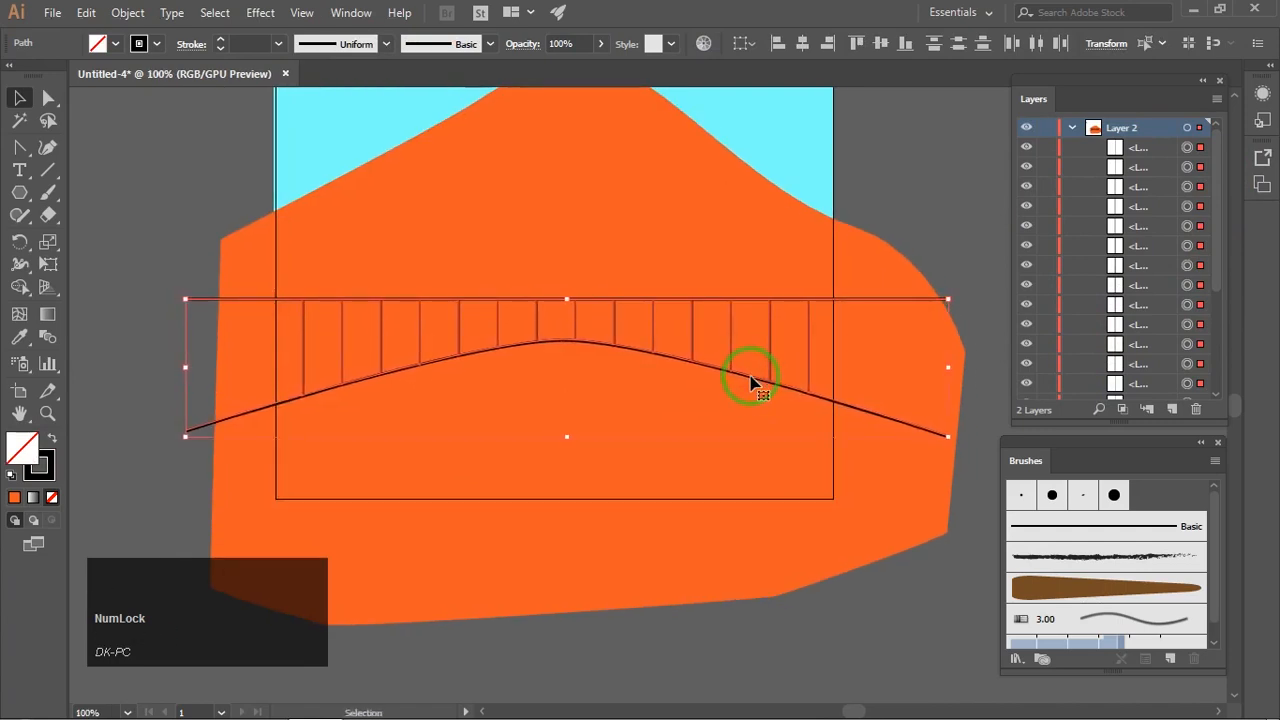
pyautogui.click(947, 236)
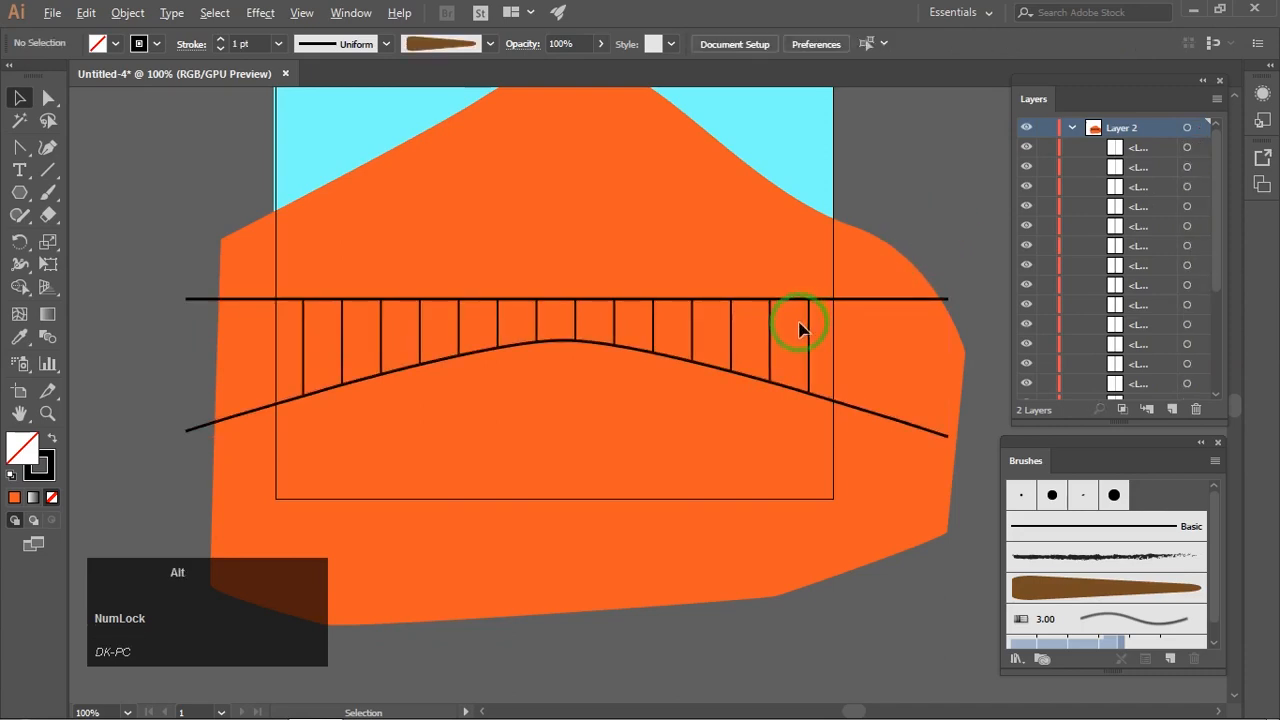
# Activate the Pen tool and set a white fill with no stroke for drawing on the hill.
pyautogui.scroll(-1, 800, 328)
pyautogui.press('space')
pyautogui.moveTo(803, 317); pyautogui.dragTo(740, 396)
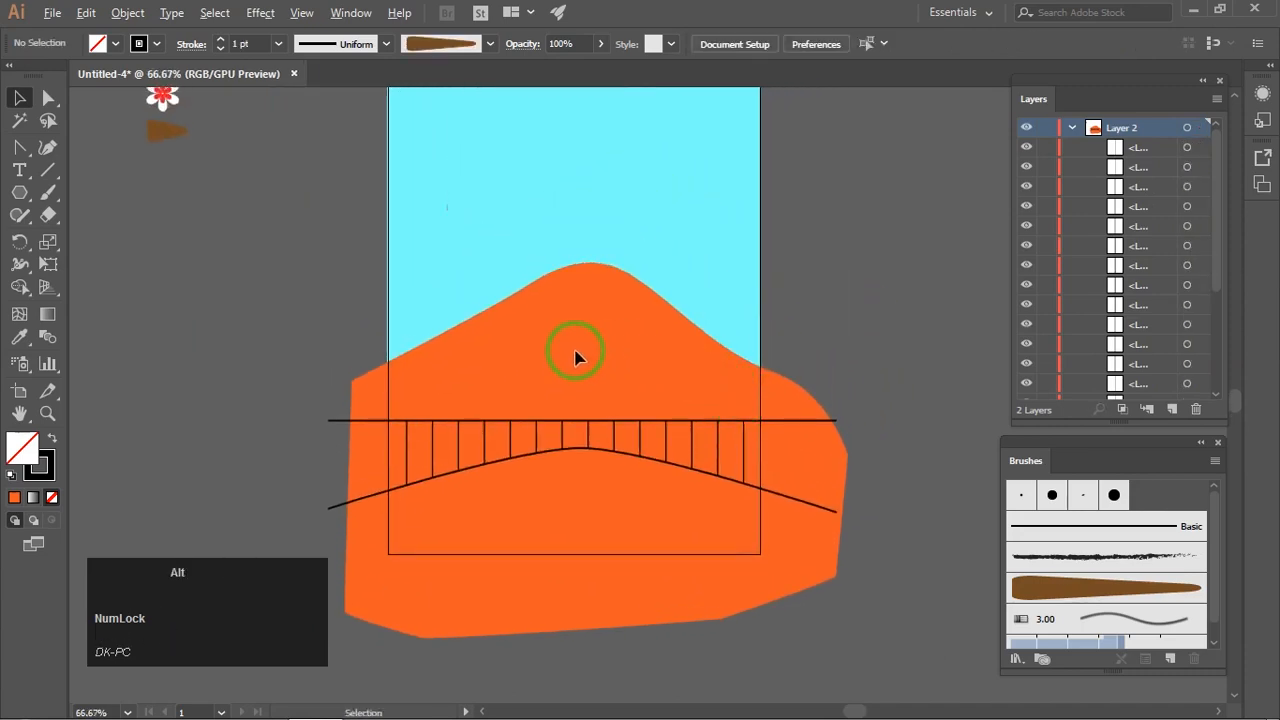
pyautogui.scroll(1, 575, 357)
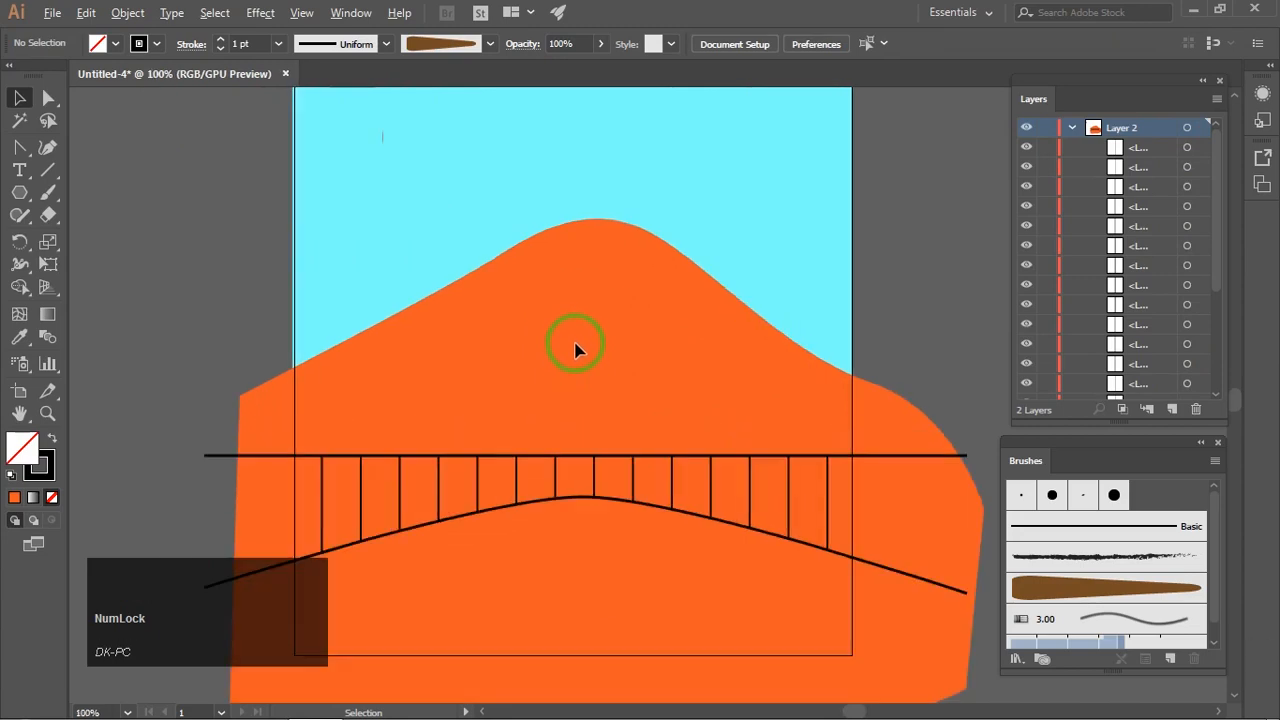
pyautogui.scroll(1, 575, 348)
pyautogui.press('space')
pyautogui.moveTo(577, 346); pyautogui.dragTo(550, 322)
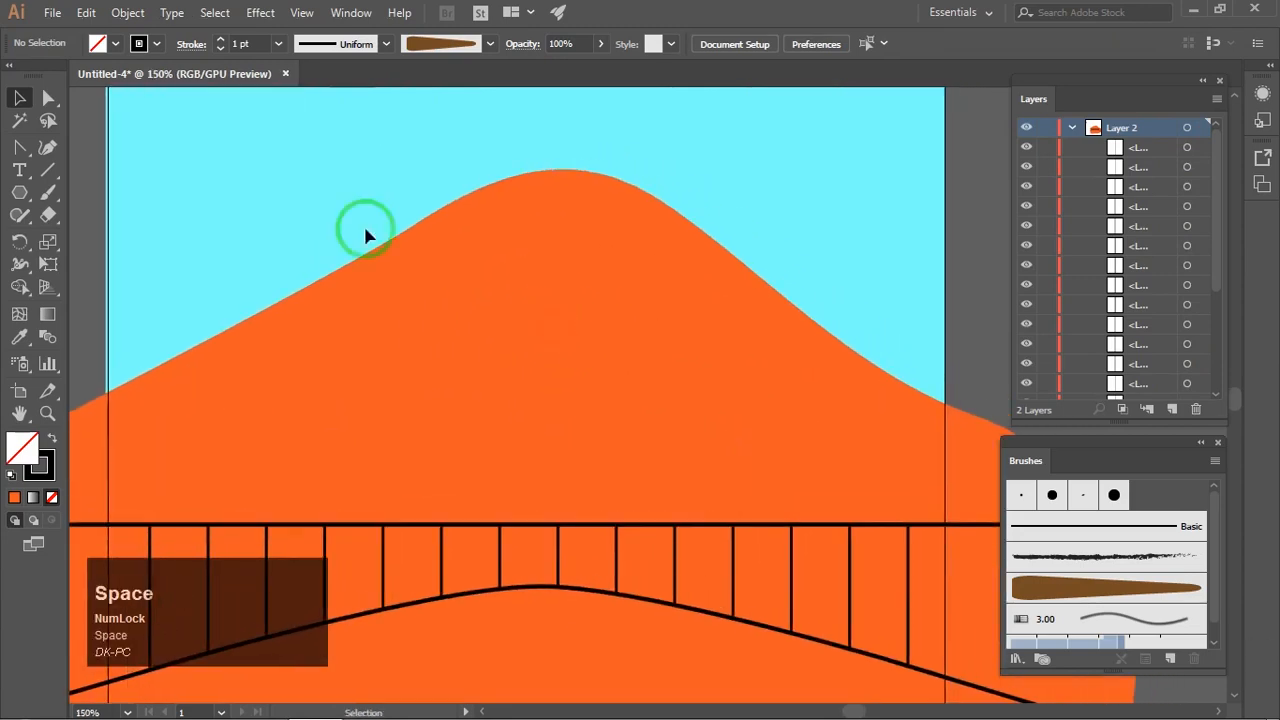
pyautogui.rightClick(21, 153)
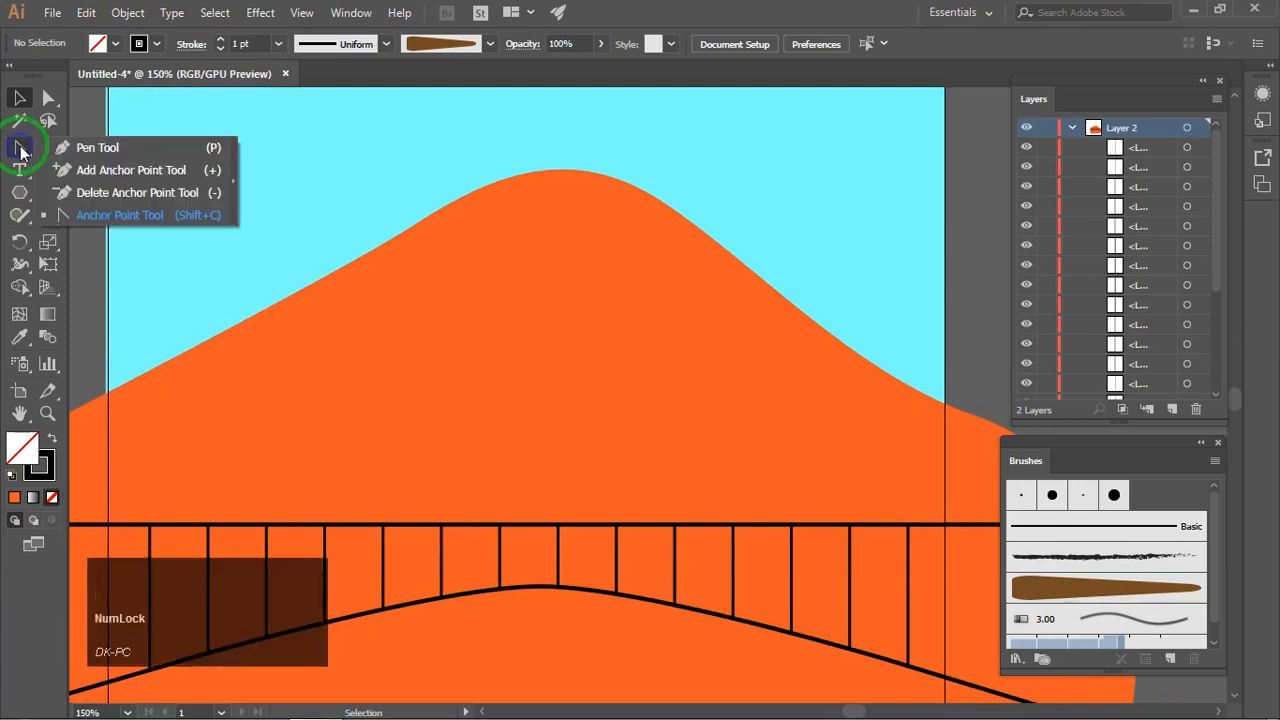
pyautogui.click(76, 151)
pyautogui.click(62, 433)
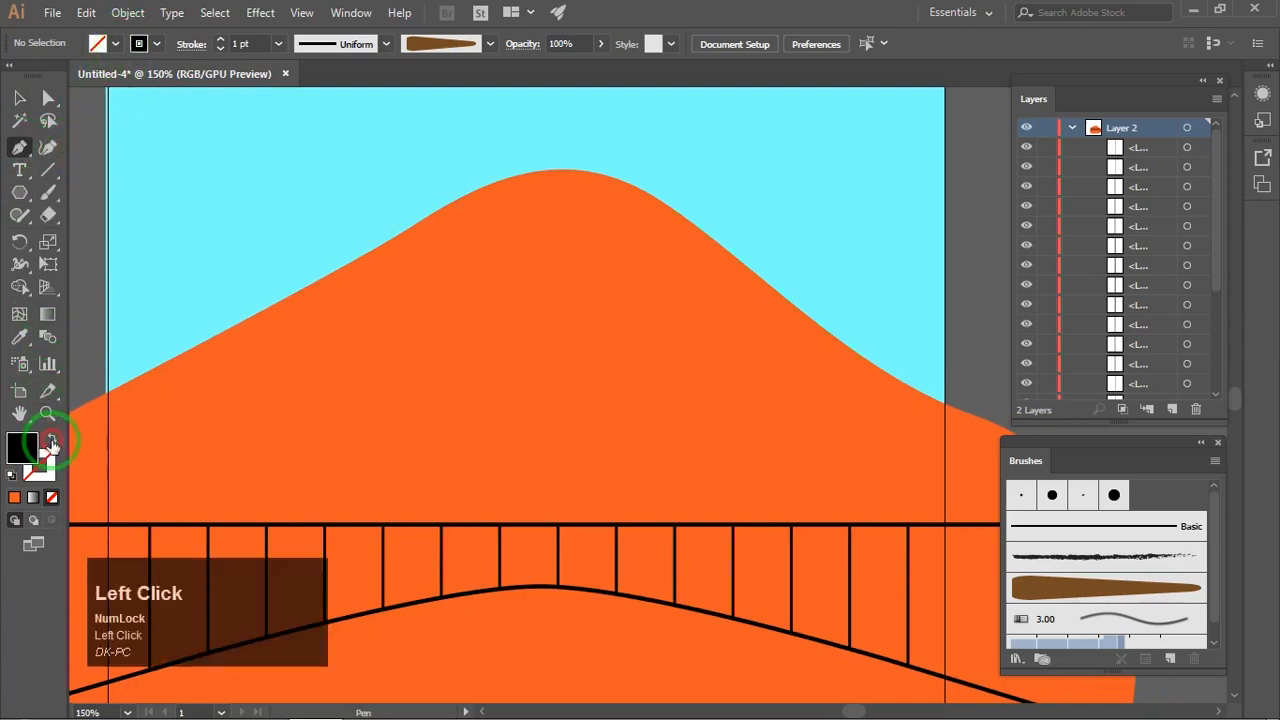
pyautogui.click(100, 43)
pyautogui.click(39, 77)
pyautogui.click(263, 134)
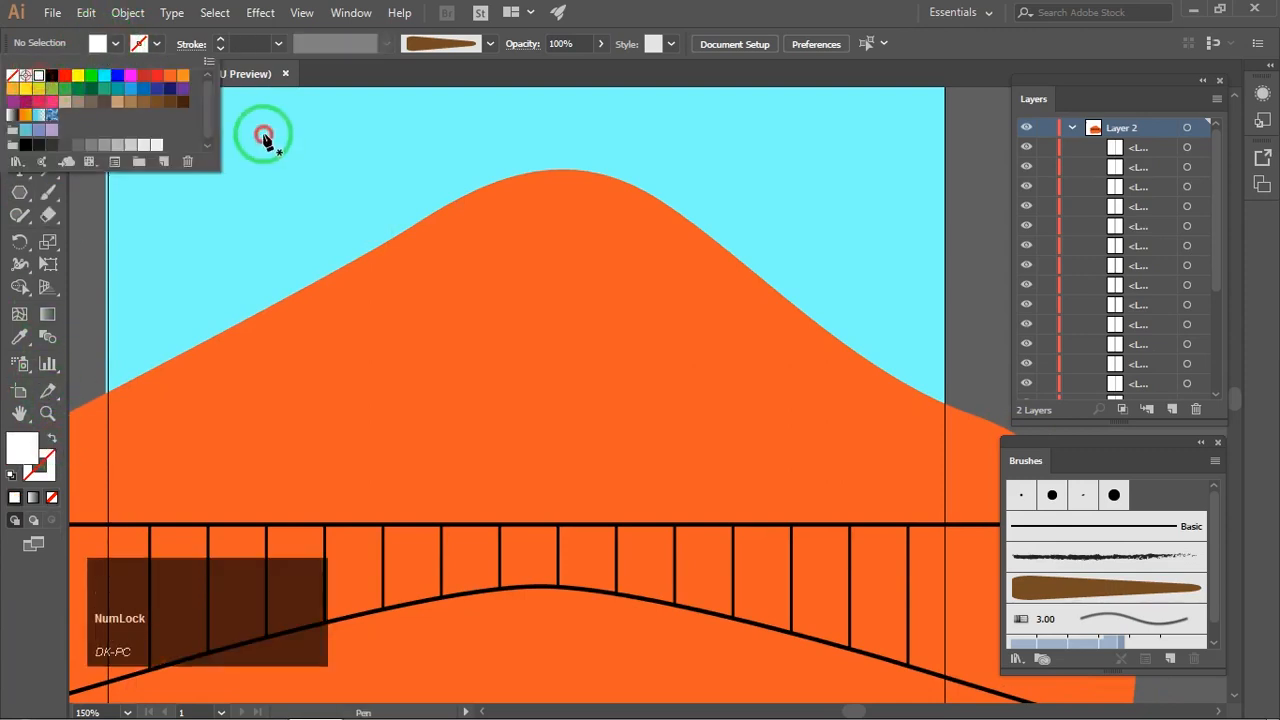
# Start a white snowcap path on the hill's left slope and trace its jagged, pointed drips to below the summit.
pyautogui.click(381, 245)
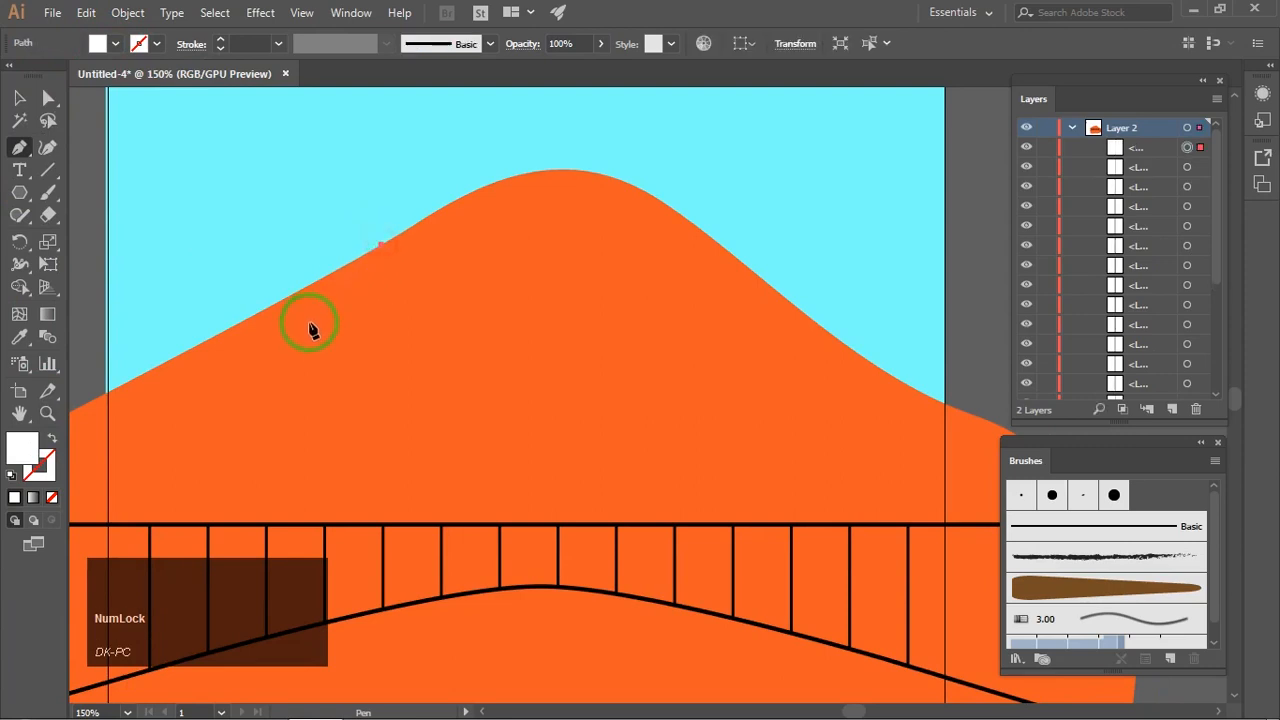
pyautogui.click(436, 364)
pyautogui.click(460, 296)
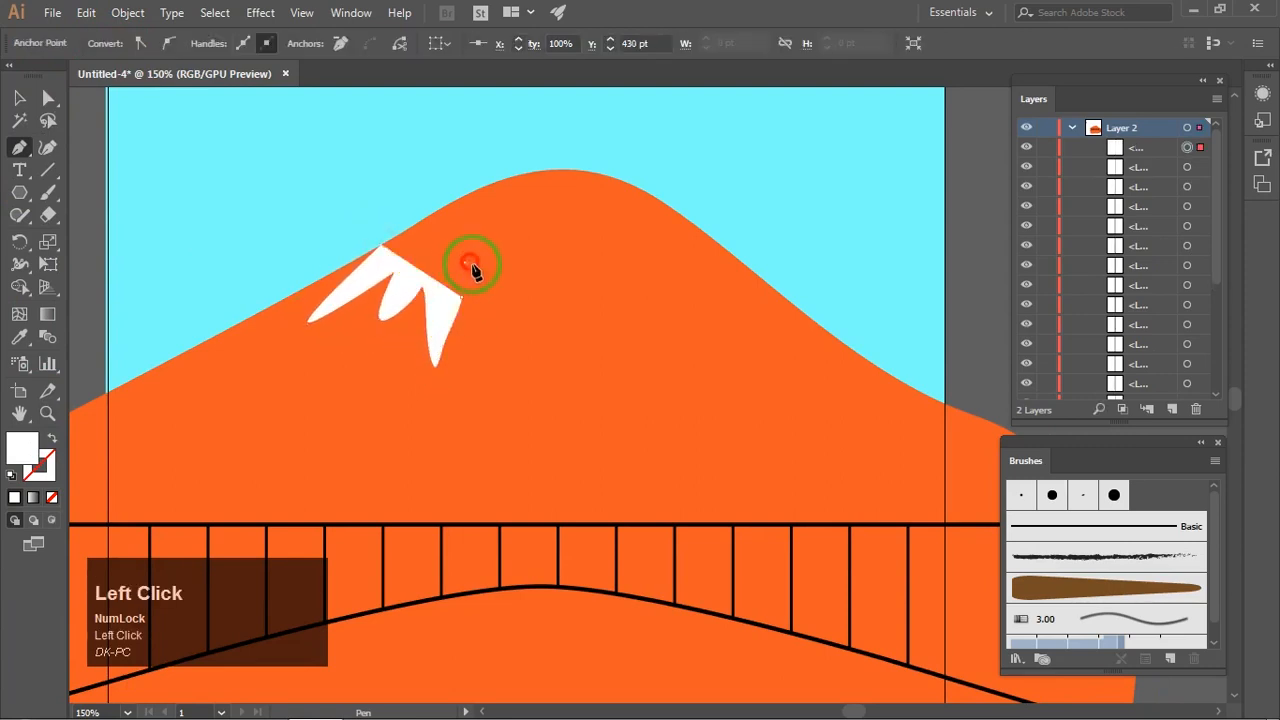
pyautogui.click(489, 336)
pyautogui.click(495, 306)
pyautogui.click(510, 313)
pyautogui.click(516, 280)
pyautogui.click(541, 306)
pyautogui.click(550, 335)
pyautogui.click(575, 335)
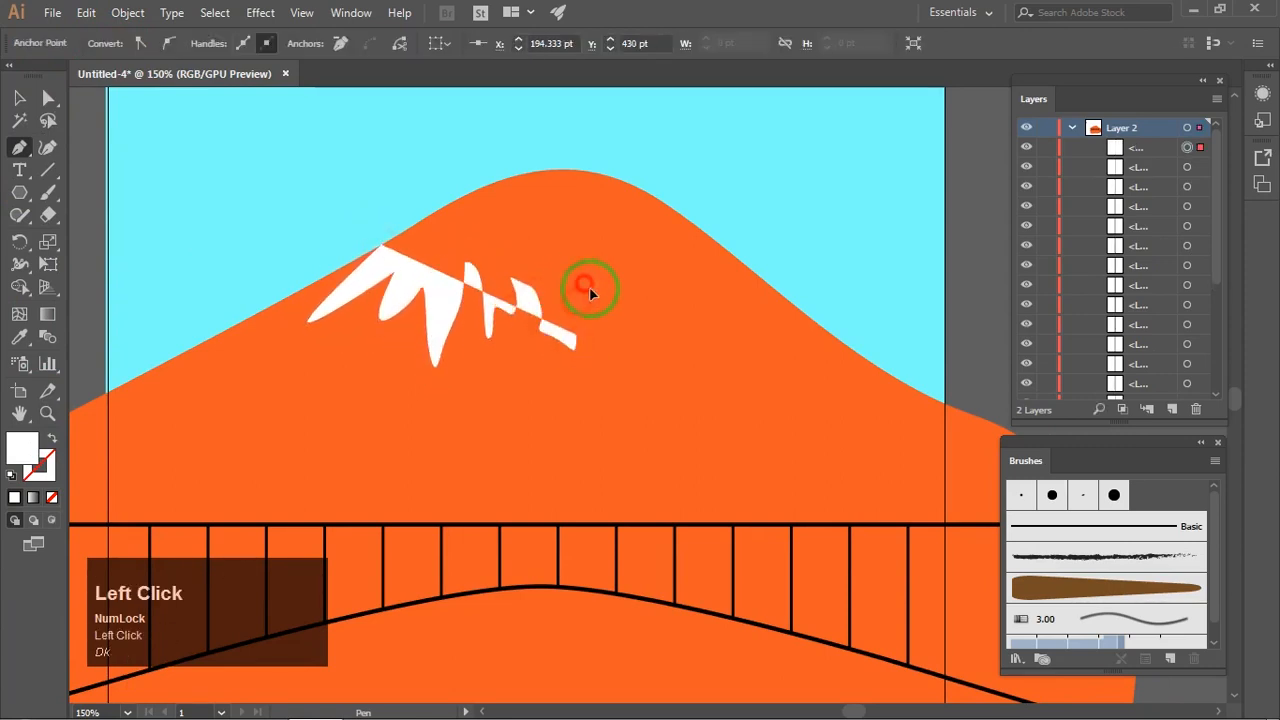
# Continue the snowcap's jagged lower edge with more pointed drips up to the hill's right slope.
pyautogui.click(575, 283)
pyautogui.click(600, 302)
pyautogui.click(625, 340)
pyautogui.click(621, 258)
pyautogui.click(667, 303)
pyautogui.click(697, 315)
pyautogui.click(666, 255)
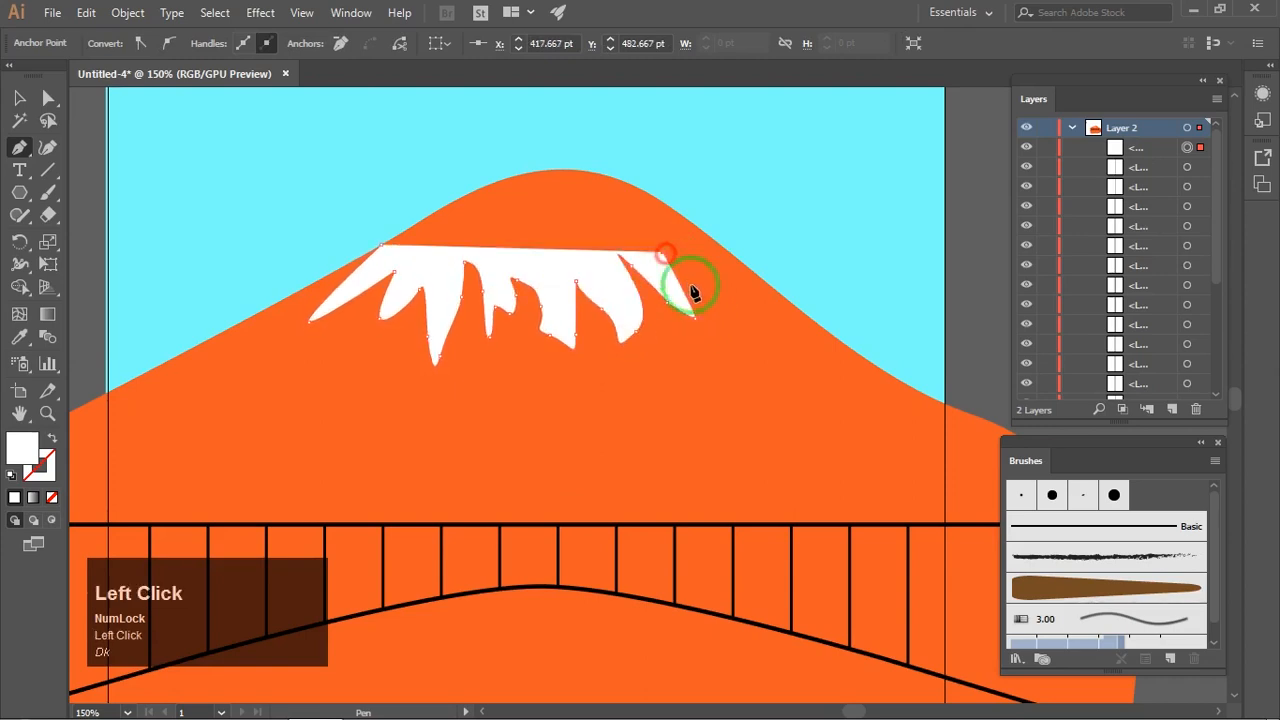
pyautogui.click(721, 299)
pyautogui.click(741, 288)
pyautogui.click(737, 259)
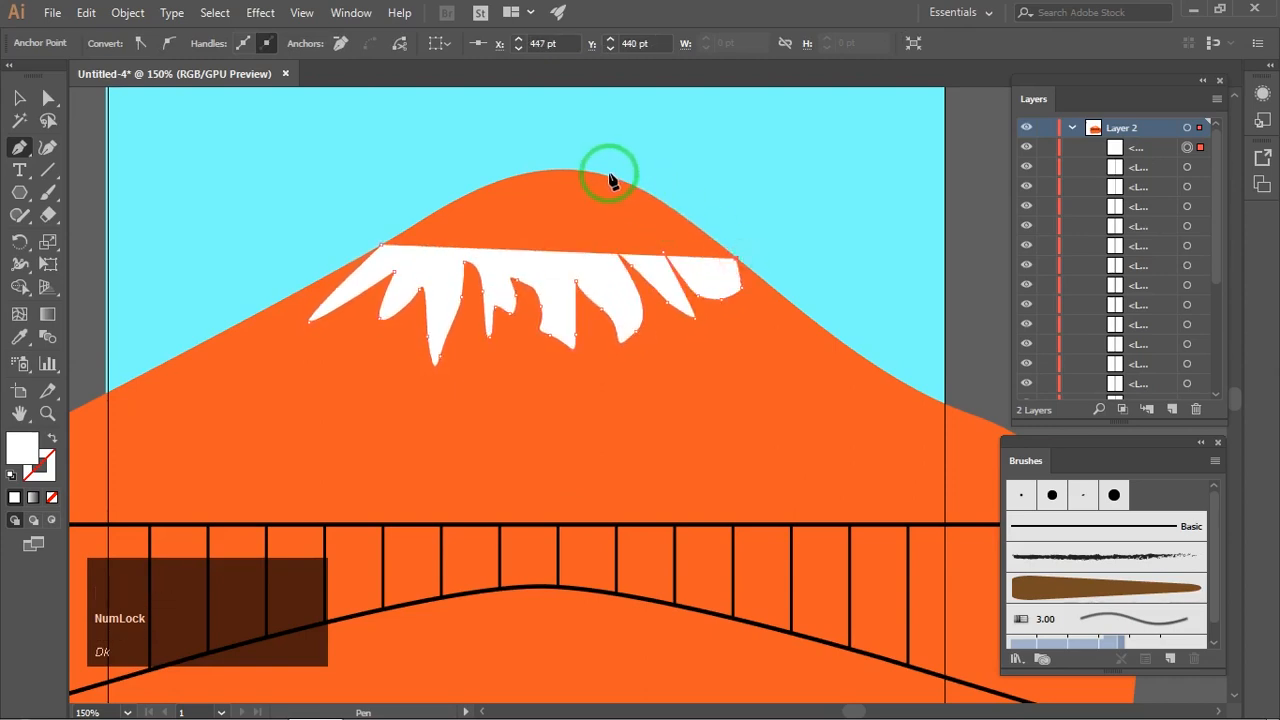
# Trace the snowcap's upper edge along the hill's crest back to the starting point, close the path and deselect it.
pyautogui.moveTo(612, 200); pyautogui.dragTo(499, 142)
pyautogui.scroll(2, 590, 208)
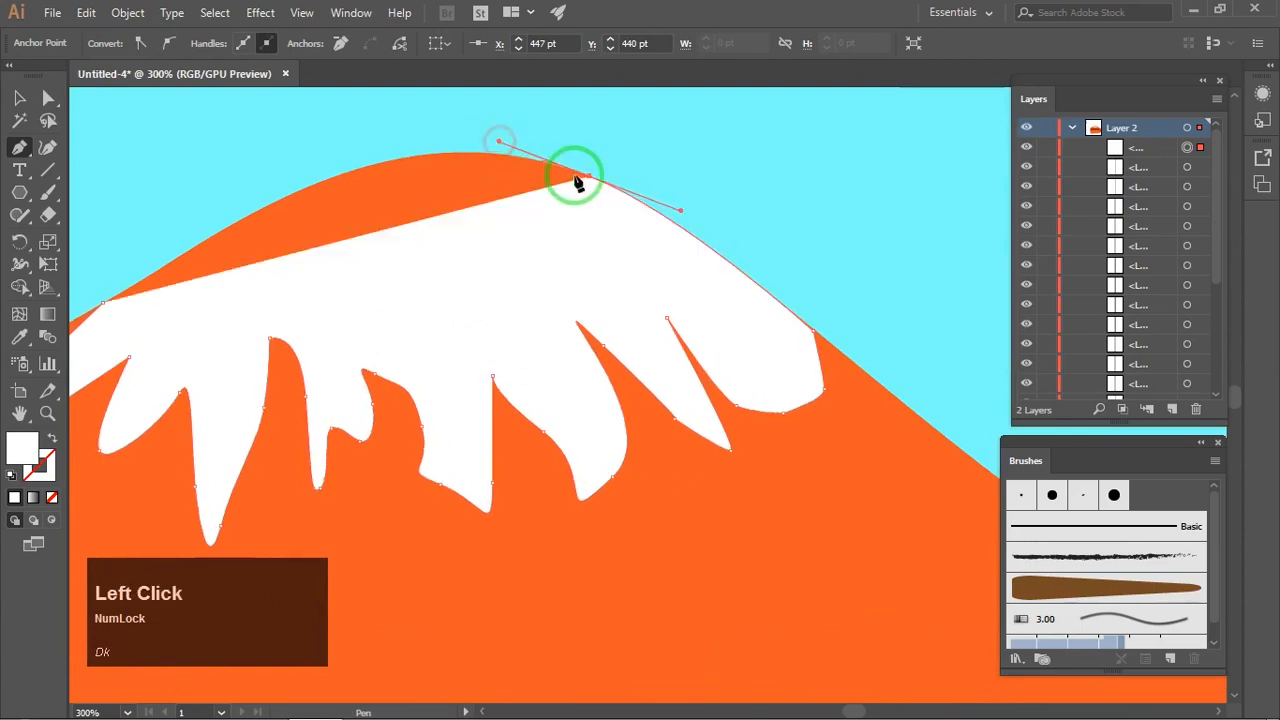
pyautogui.keyDown('alt'); pyautogui.click(589, 177); pyautogui.keyUp('alt')
pyautogui.moveTo(409, 183); pyautogui.dragTo(571, 143)
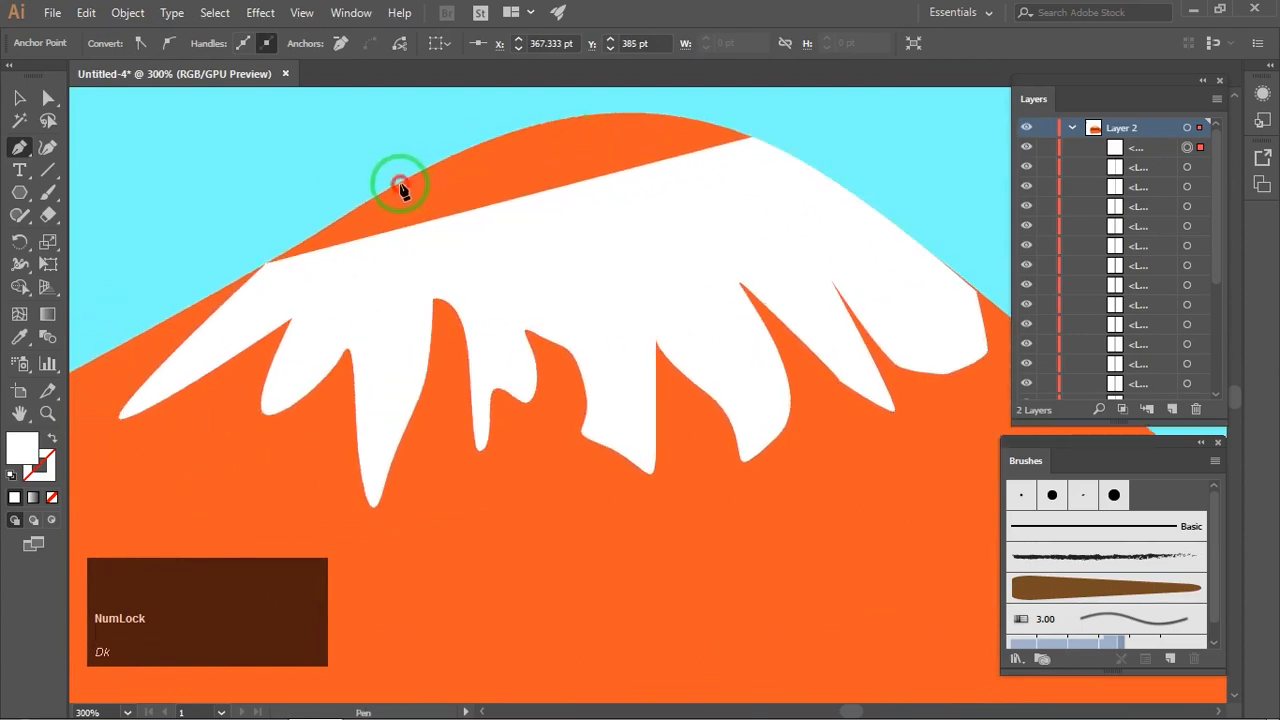
pyautogui.moveTo(401, 183); pyautogui.dragTo(202, 299)
pyautogui.click(250, 262)
pyautogui.moveTo(250, 262); pyautogui.dragTo(390, 215)
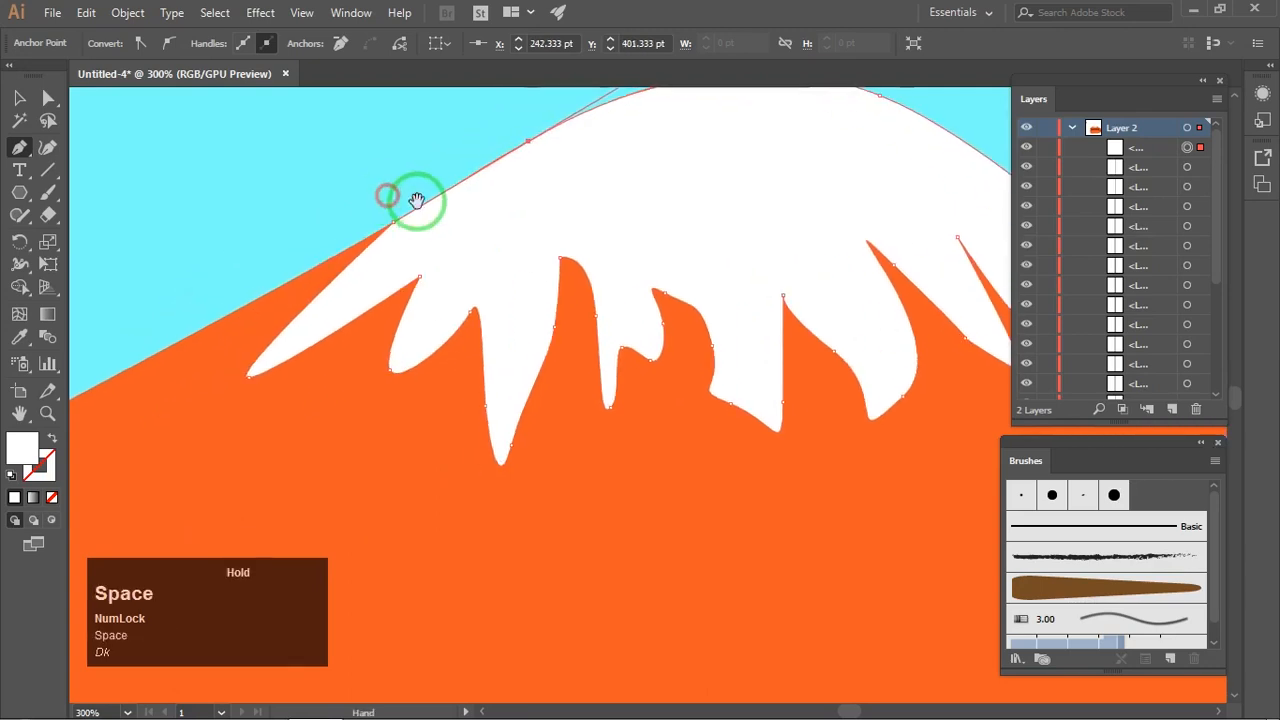
pyautogui.keyDown('alt'); pyautogui.click(392, 221); pyautogui.keyUp('alt')
pyautogui.click(28, 101)
pyautogui.click(255, 167)
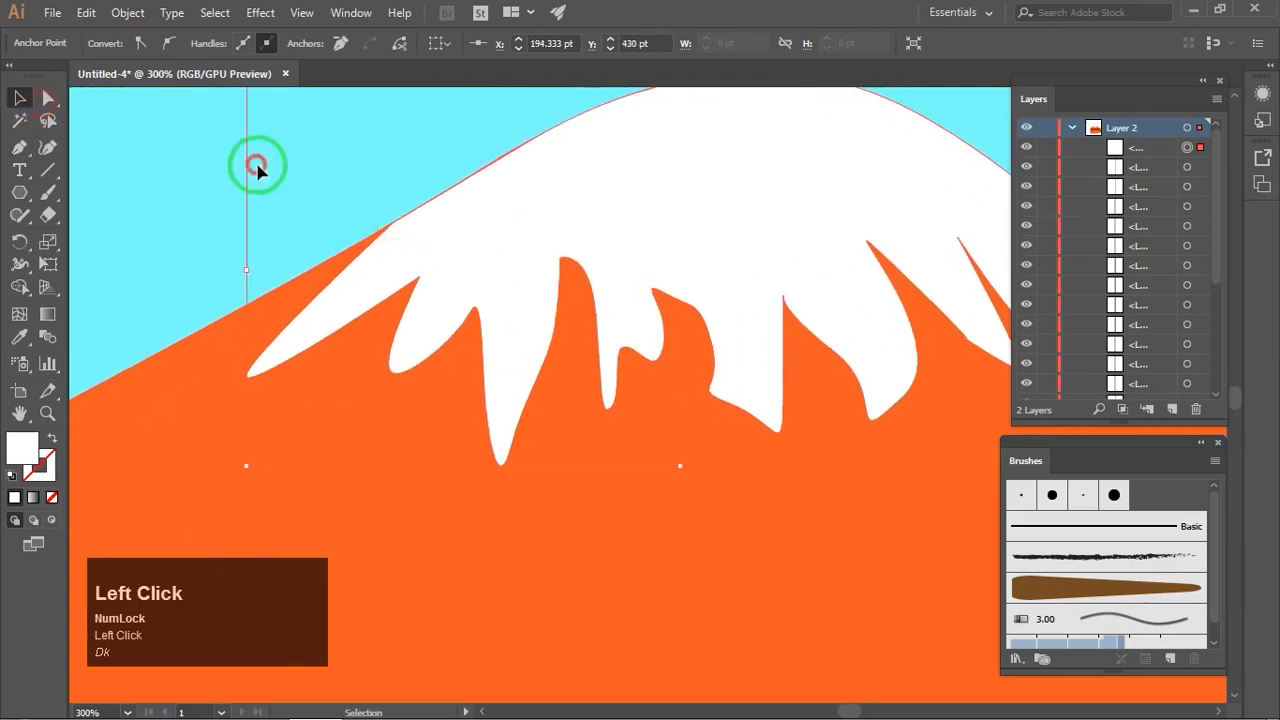
# Reshape the snowcap's crest curve by extending the left crest anchor's direction handle until the curve follows the hill's top edge.
pyautogui.moveTo(472, 169); pyautogui.dragTo(358, 240)
pyautogui.scroll(-2, 532, 242)
pyautogui.scroll(4, 641, 248)
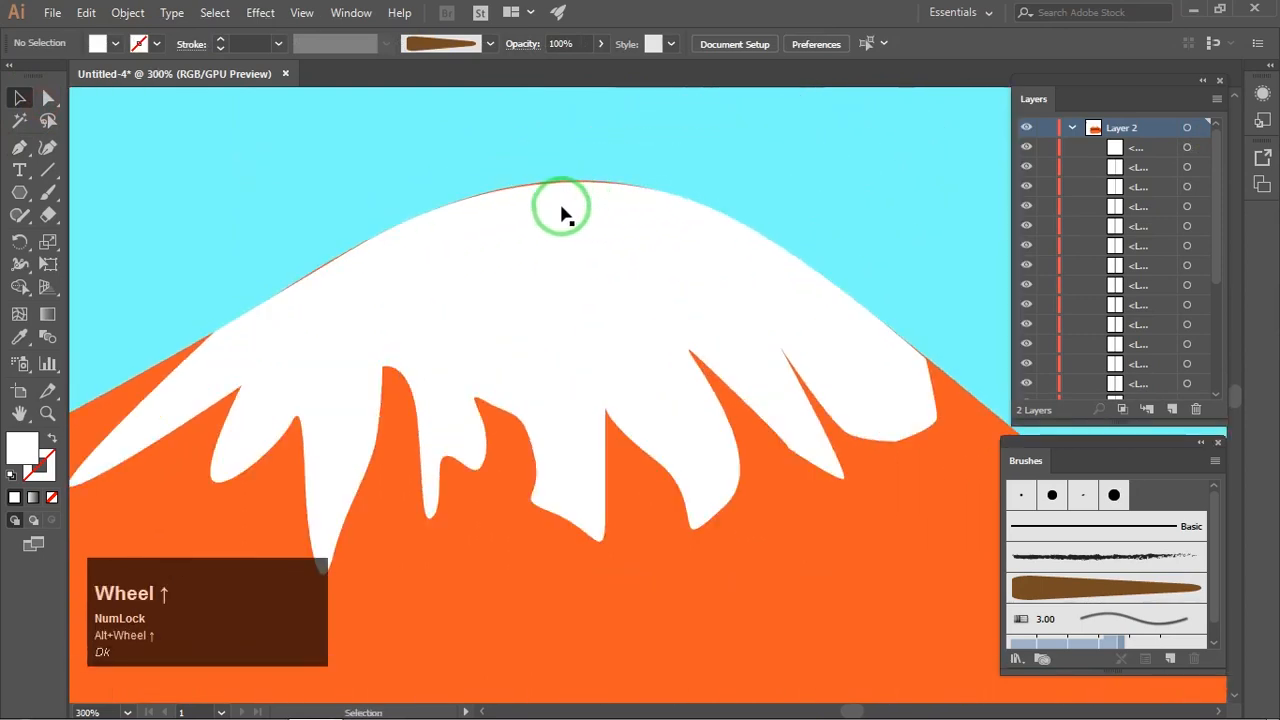
pyautogui.click(543, 245)
pyautogui.press('a')
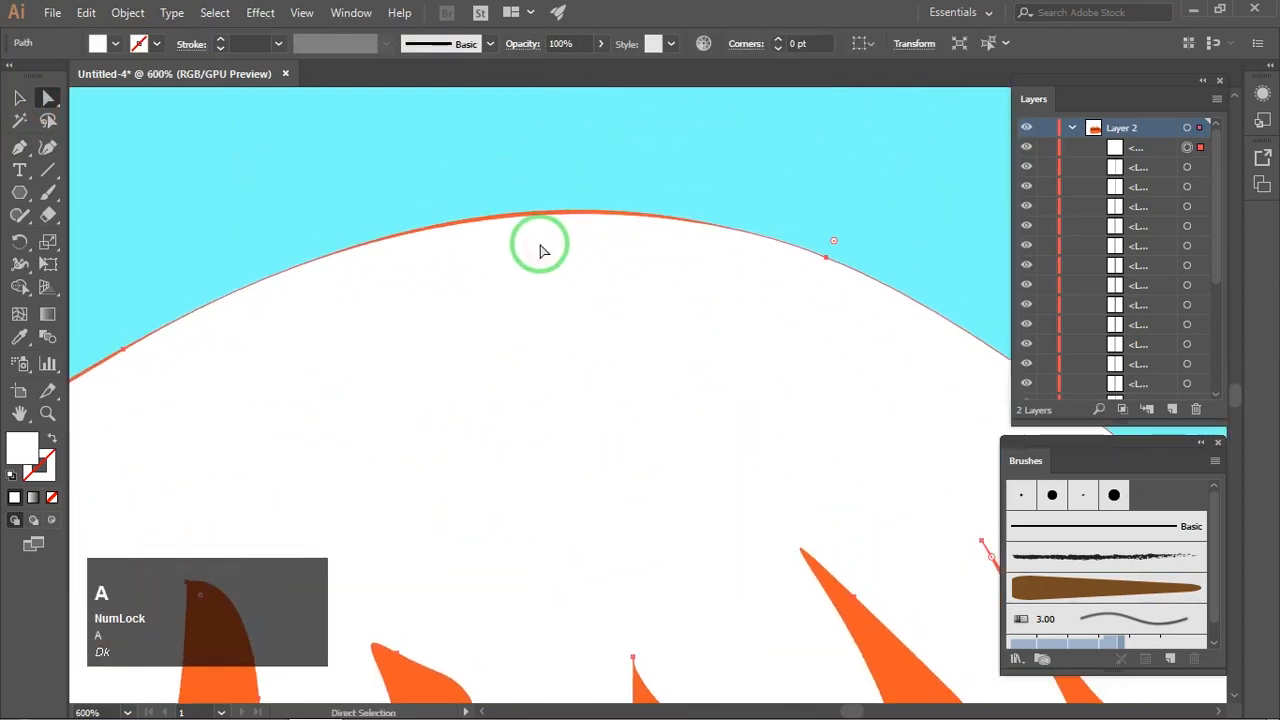
pyautogui.click(826, 261)
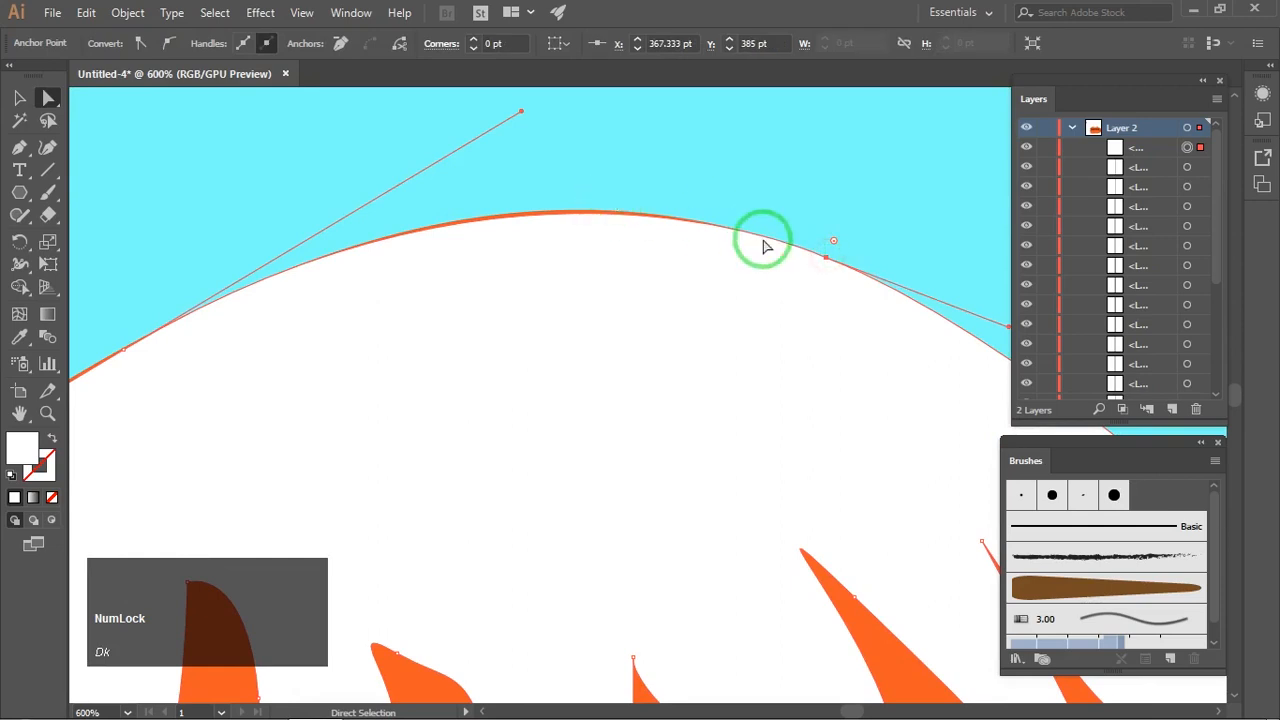
pyautogui.press('space')
pyautogui.moveTo(758, 256); pyautogui.dragTo(727, 246)
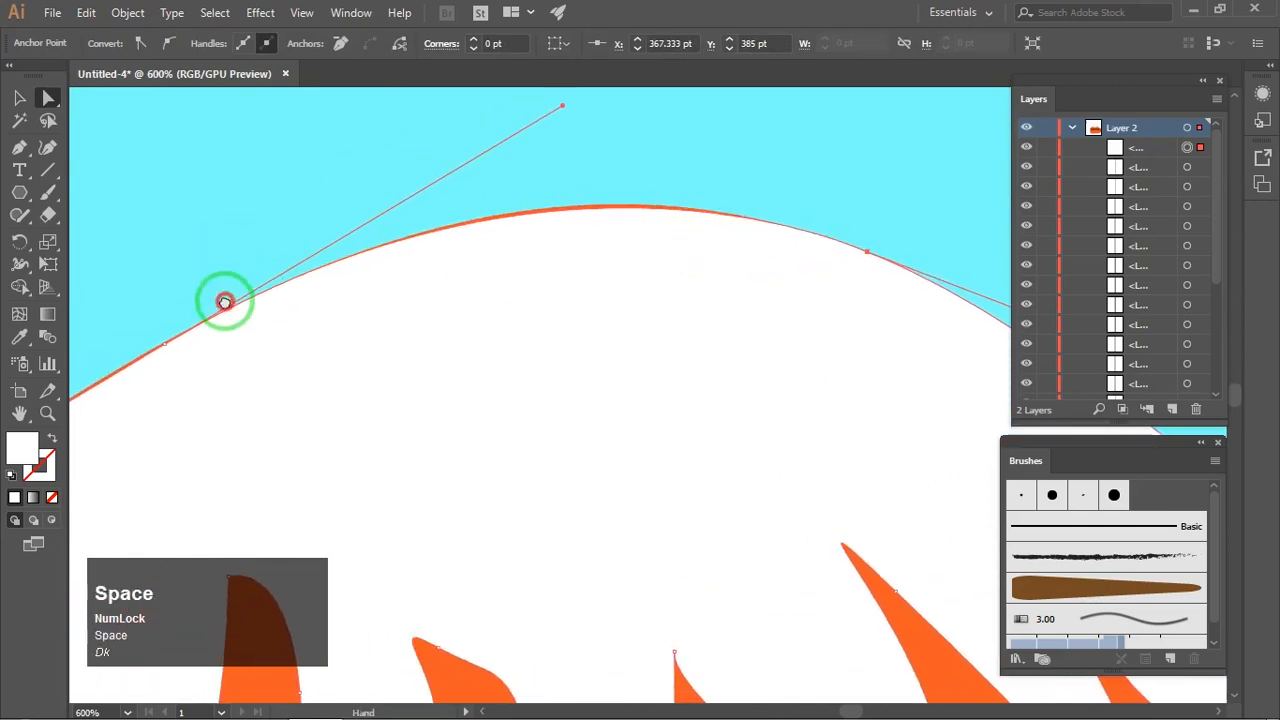
pyautogui.moveTo(141, 334); pyautogui.dragTo(212, 369)
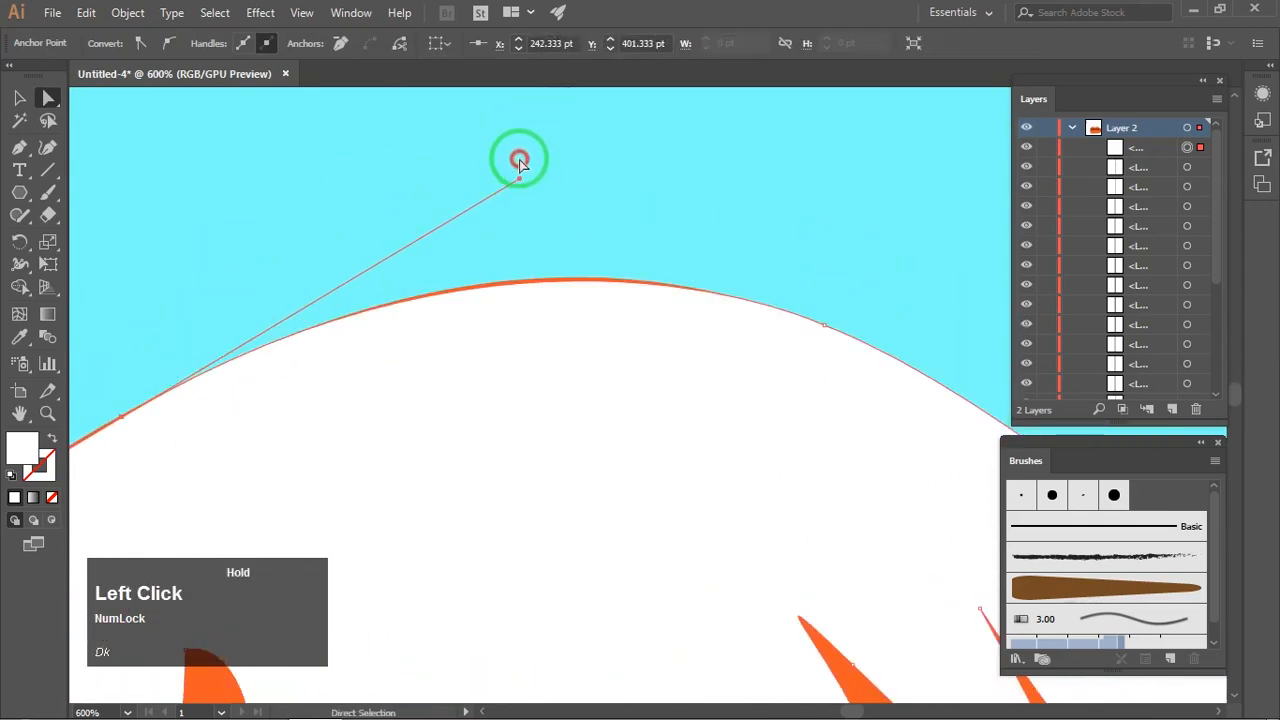
pyautogui.click(400, 194)
pyautogui.moveTo(97, 363); pyautogui.dragTo(190, 453)
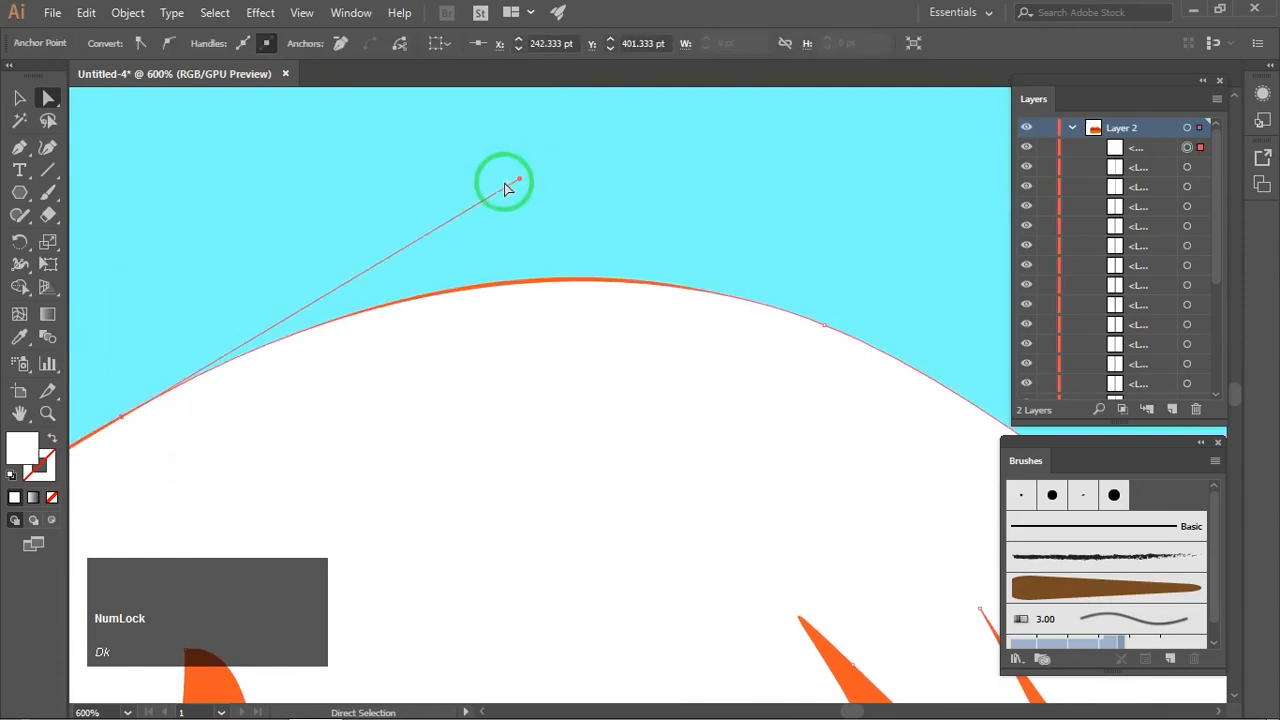
pyautogui.moveTo(520, 183); pyautogui.dragTo(526, 169)
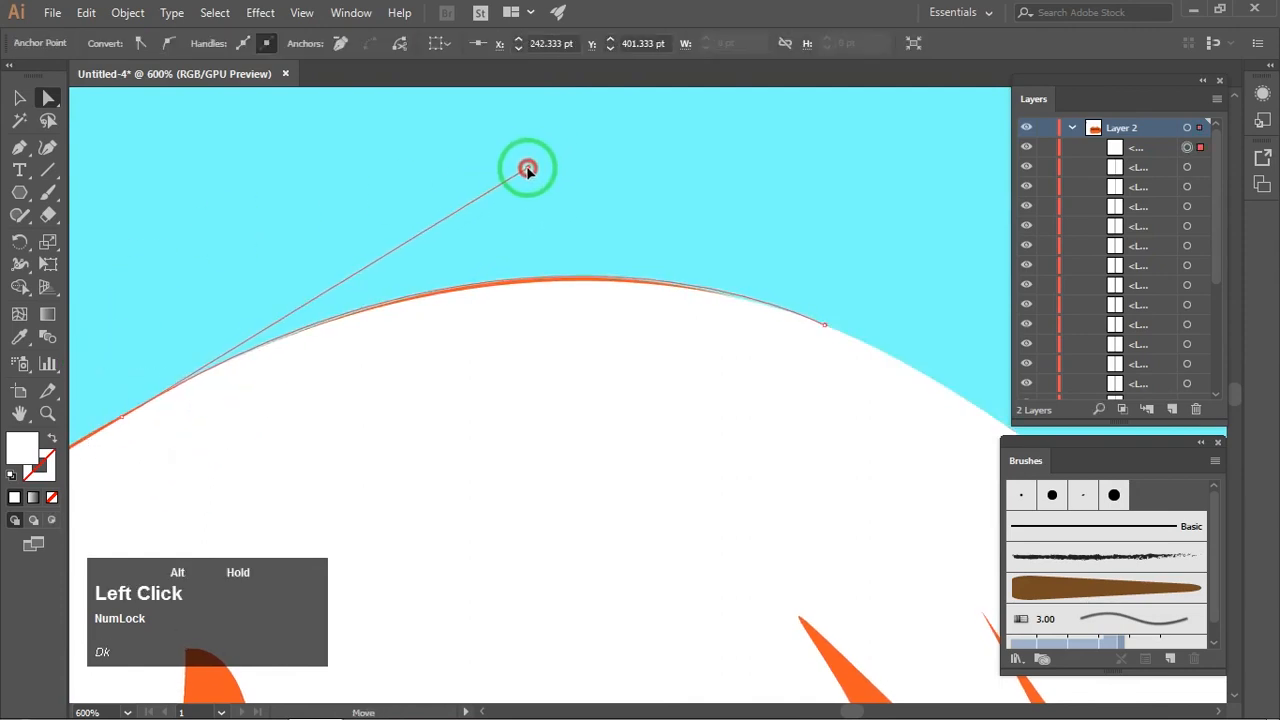
# Adjust the snowcap's anchor on the upper left slope so its edge covers the orange sliver along the hill.
pyautogui.click(431, 143)
pyautogui.scroll(-1, 529, 213)
pyautogui.moveTo(454, 262); pyautogui.dragTo(672, 160)
pyautogui.moveTo(394, 231); pyautogui.dragTo(441, 306)
pyautogui.scroll(2, 501, 247)
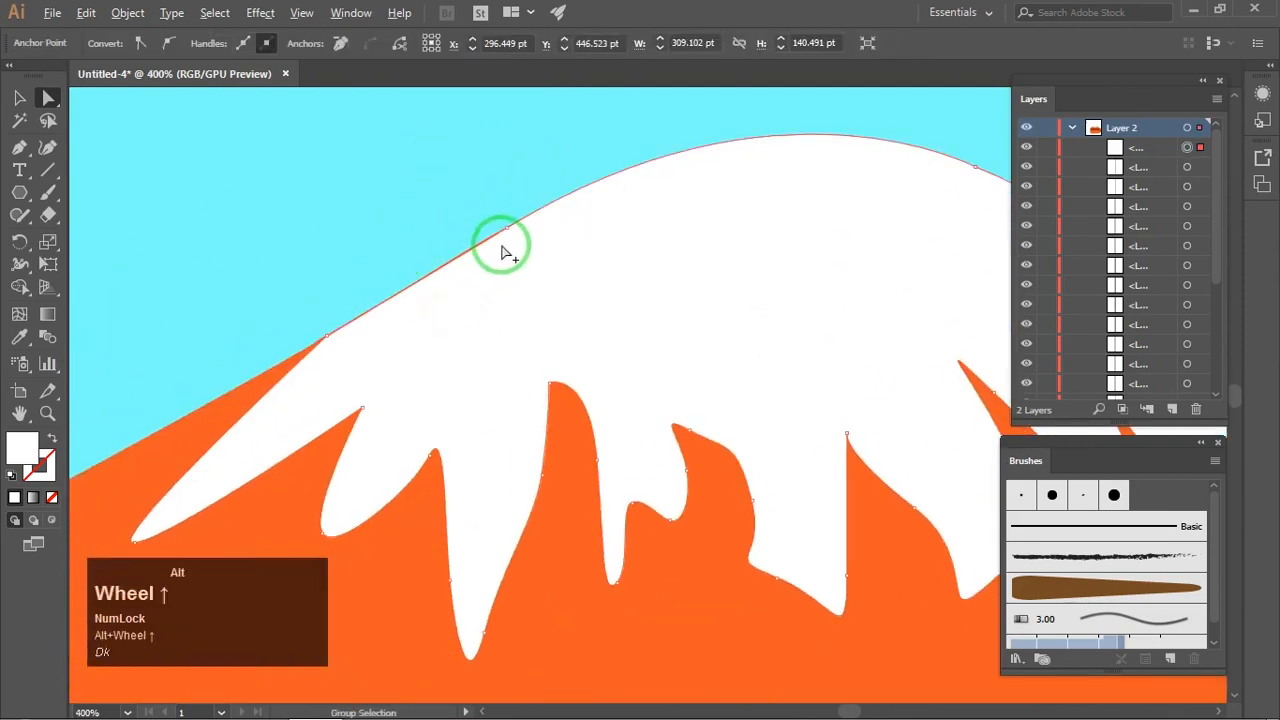
pyautogui.moveTo(509, 217); pyautogui.dragTo(480, 218)
pyautogui.click(444, 188)
# Activate the Crystallize tool for distorting the snowcap's drips.
pyautogui.scroll(-5, 472, 204)
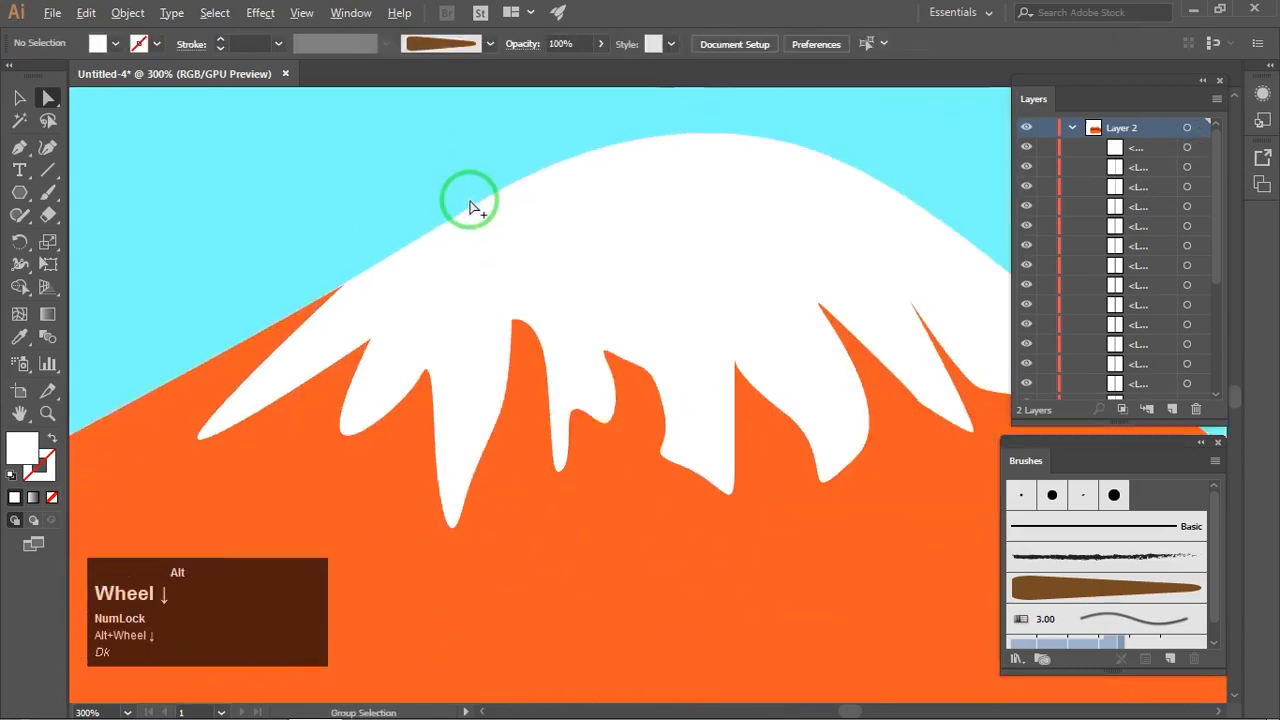
pyautogui.moveTo(666, 227); pyautogui.dragTo(567, 228)
pyautogui.scroll(-3, 543, 246)
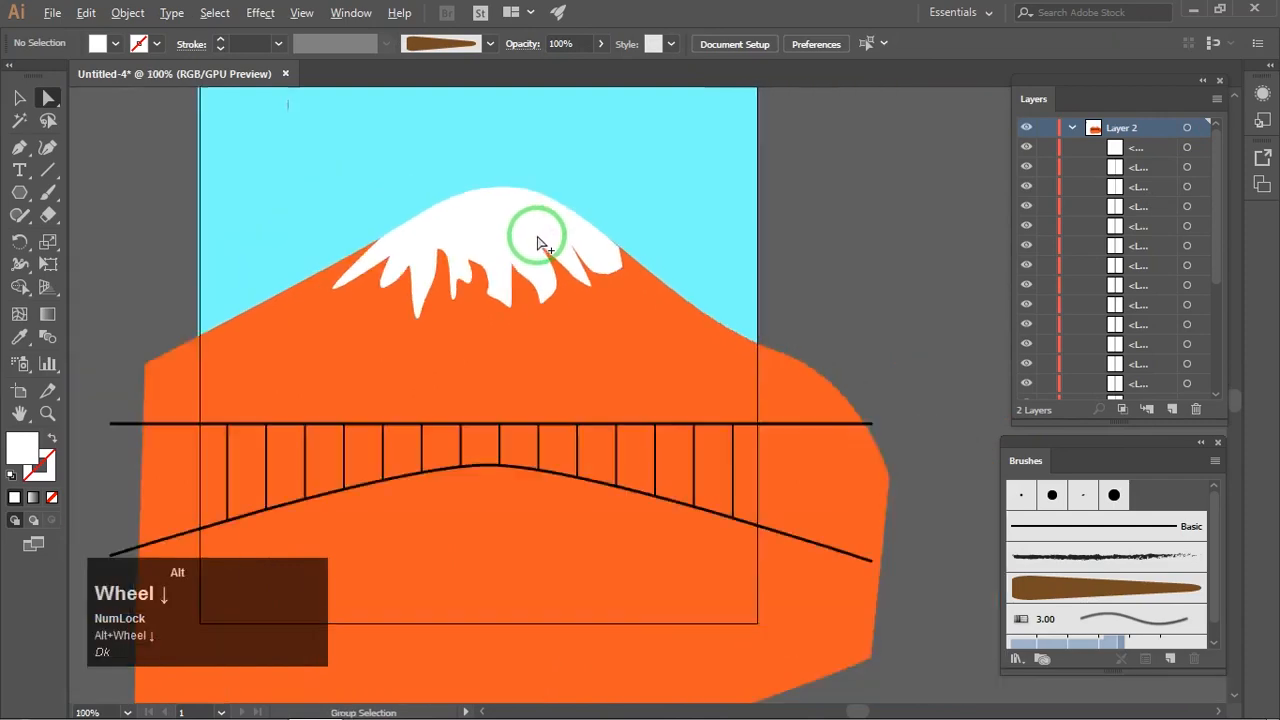
pyautogui.scroll(3, 531, 217)
pyautogui.click(499, 262)
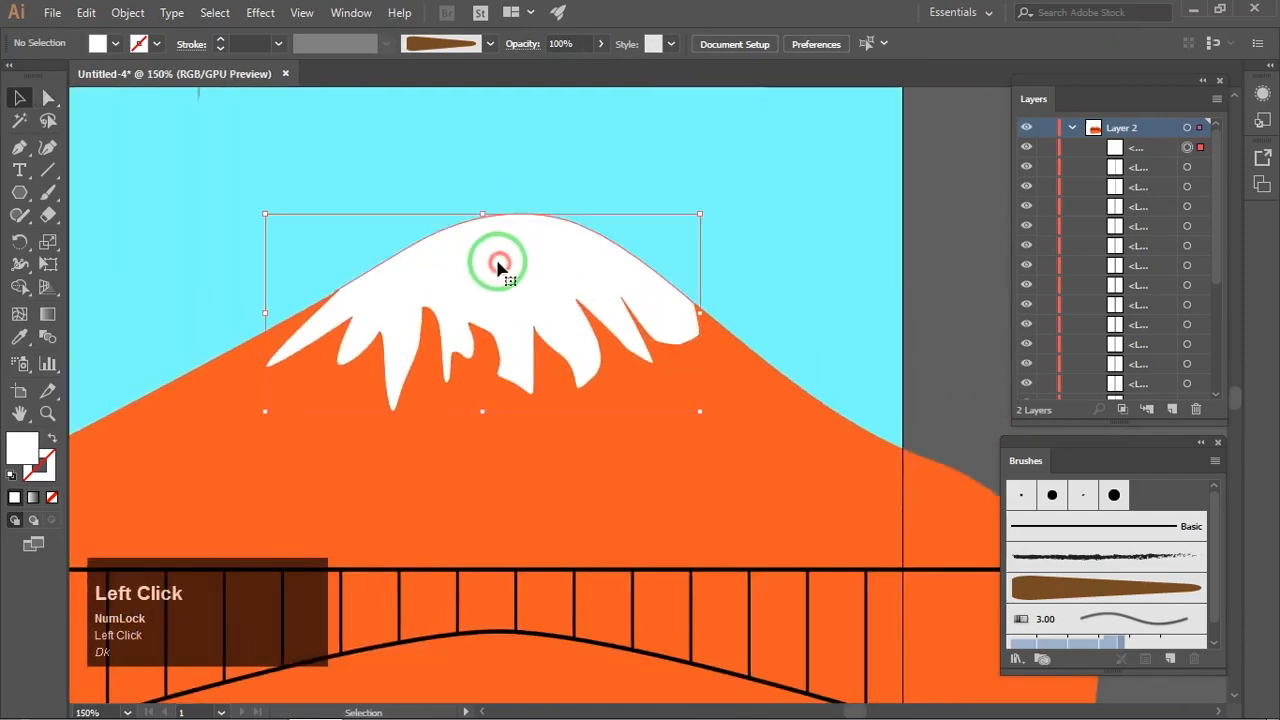
pyautogui.hotkey('ctrl', '1')
pyautogui.click(30, 345)
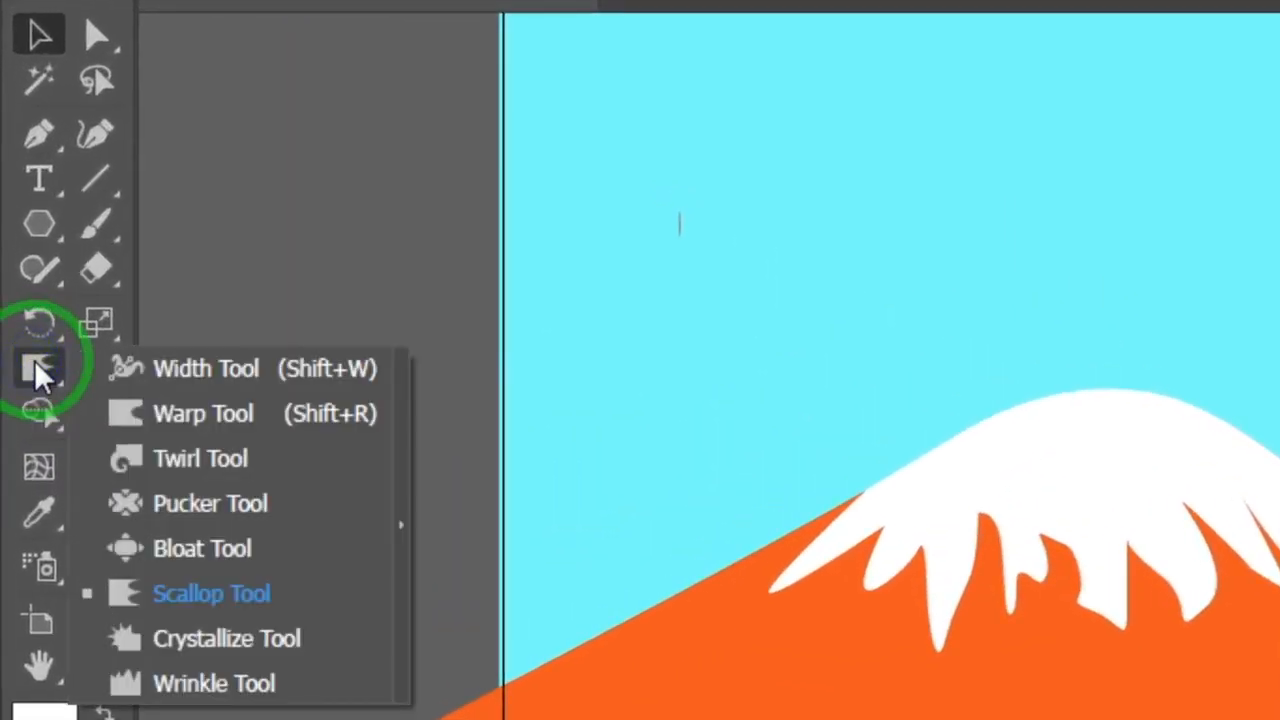
pyautogui.moveTo(34, 360); pyautogui.dragTo(210, 600)
pyautogui.moveTo(207, 412); pyautogui.dragTo(203, 466)
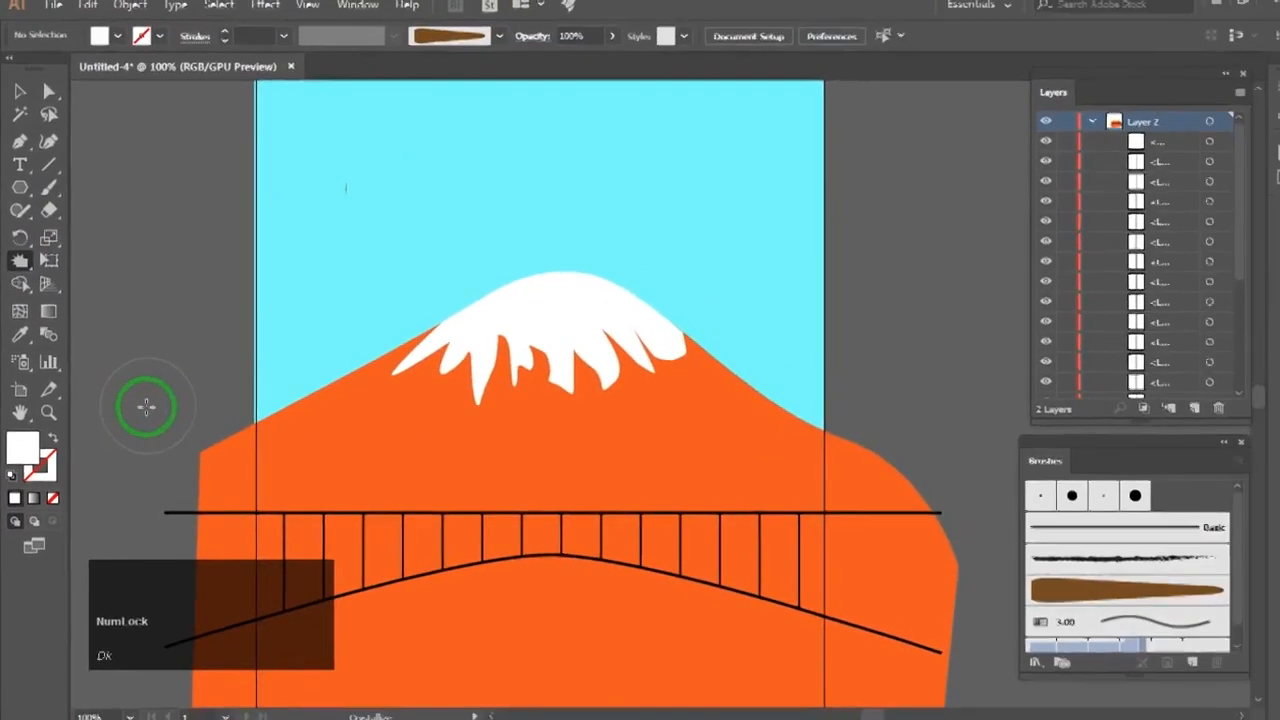
# Distort the snowcap's leftmost drip into a split, curved spike with Crystallize and undo the extra distortions on the neighbouring drips.
pyautogui.scroll(3, 391, 371)
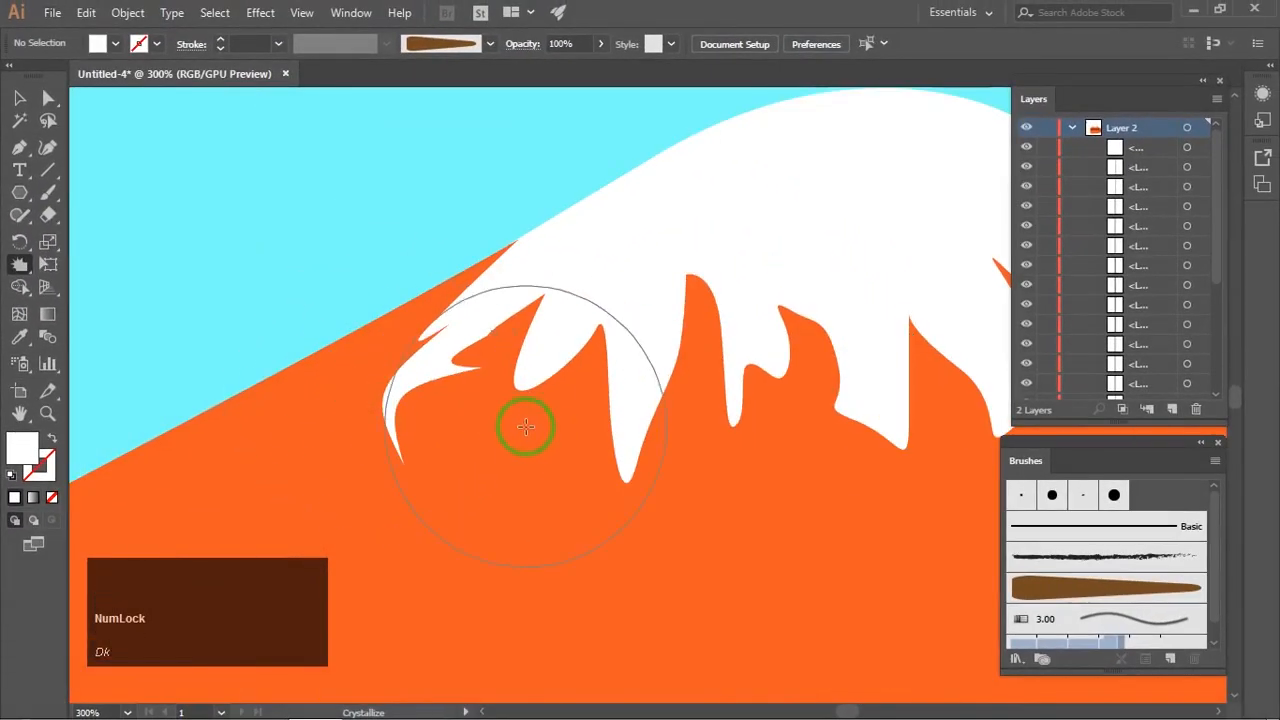
pyautogui.moveTo(526, 427); pyautogui.dragTo(525, 432)
pyautogui.hotkey('ctrl', 'z')
pyautogui.click(560, 491)
pyautogui.press('space')
pyautogui.moveTo(602, 494); pyautogui.dragTo(406, 451)
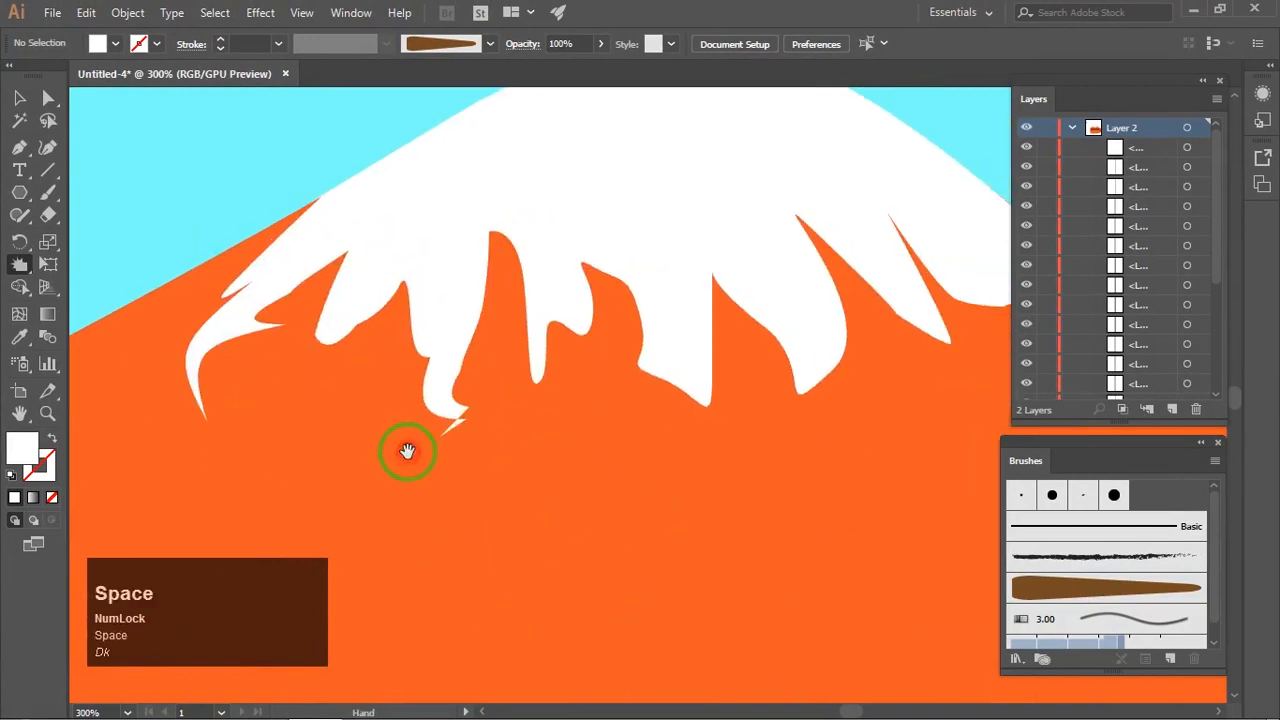
pyautogui.hotkey('ctrl', 'z')
# Crystallize the tips of the snowcap's central drips into small spikes and undo the last distortion farther right.
pyautogui.click(569, 488)
pyautogui.press('space')
pyautogui.moveTo(641, 461); pyautogui.dragTo(485, 468)
pyautogui.click(559, 511)
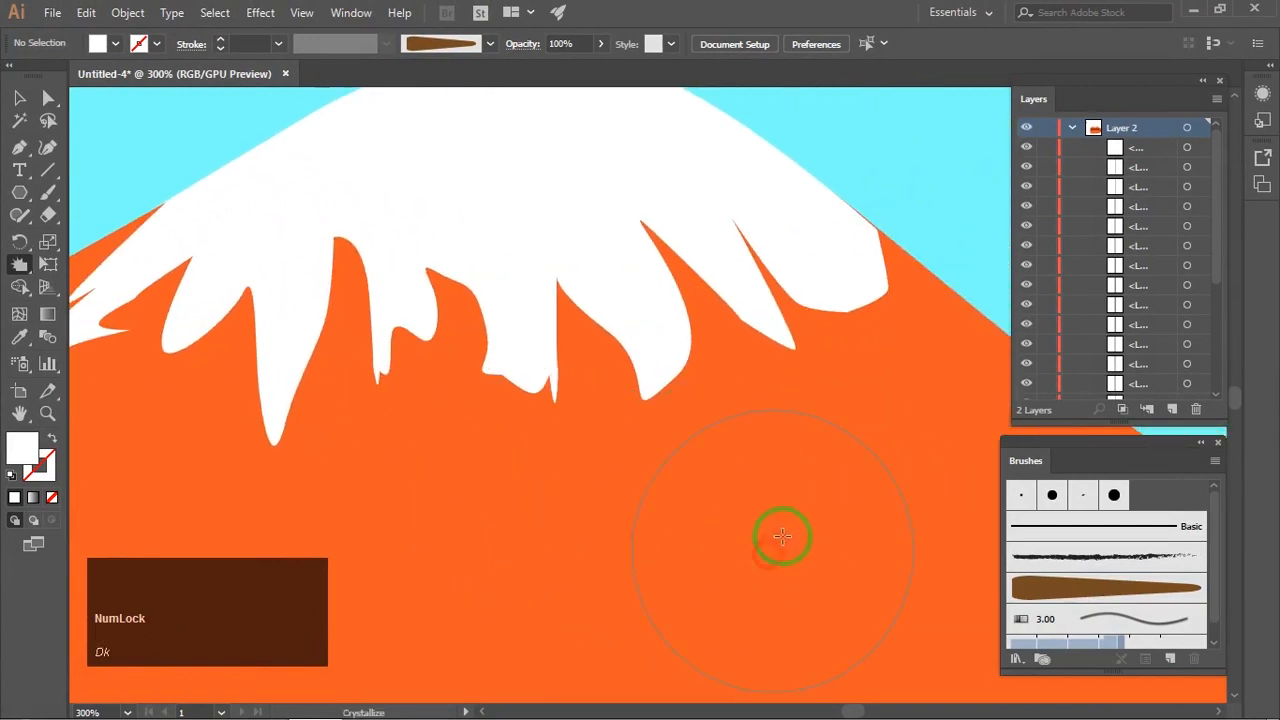
pyautogui.click(749, 446)
pyautogui.hotkey('ctrl', 'z')
# Convert the rounded tip anchor of the drip beside the split leftmost spike to a sharp corner point.
pyautogui.click(46, 98)
pyautogui.moveTo(223, 385); pyautogui.dragTo(367, 370)
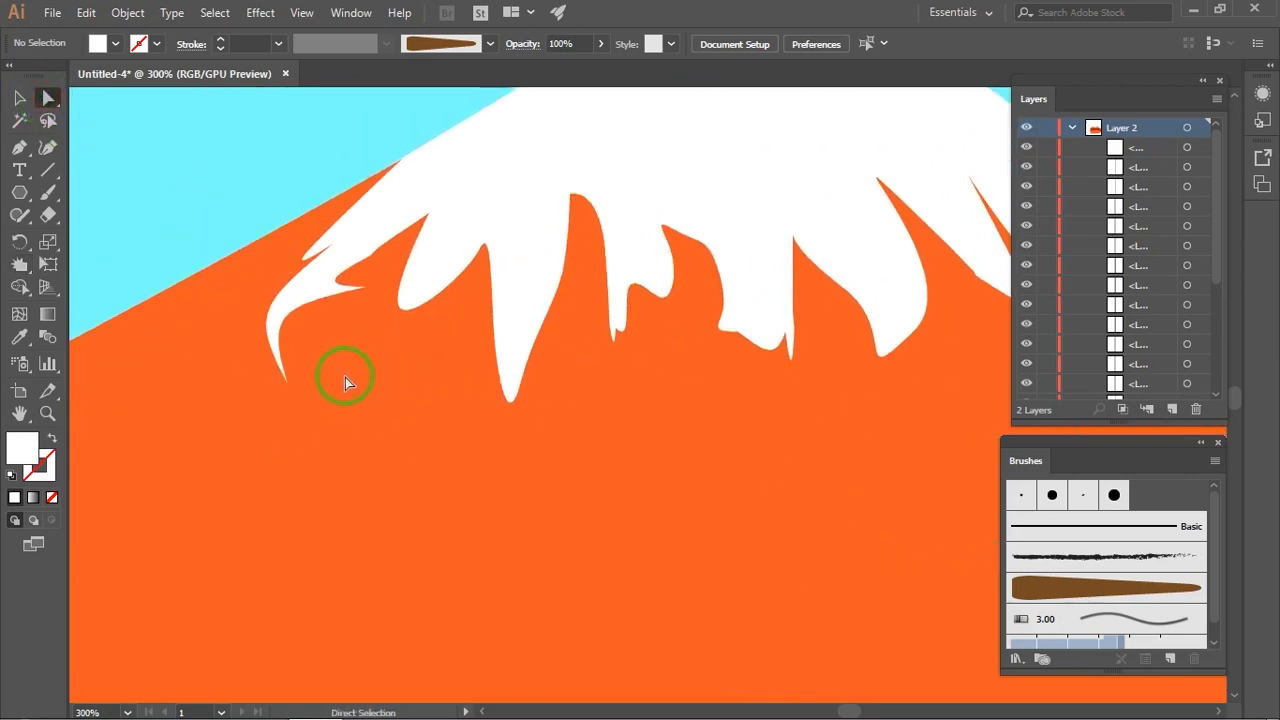
pyautogui.moveTo(316, 394); pyautogui.dragTo(380, 408)
pyautogui.scroll(3, 372, 281)
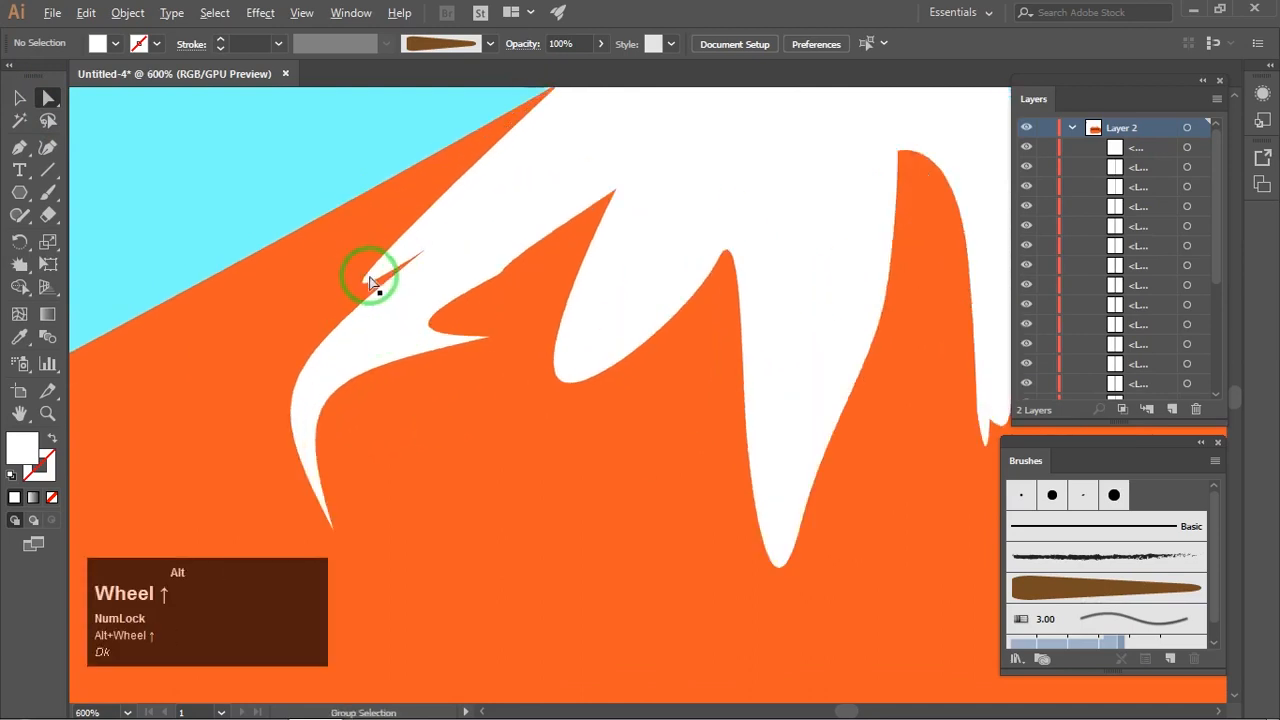
pyautogui.click(367, 285)
pyautogui.moveTo(514, 392); pyautogui.dragTo(413, 347)
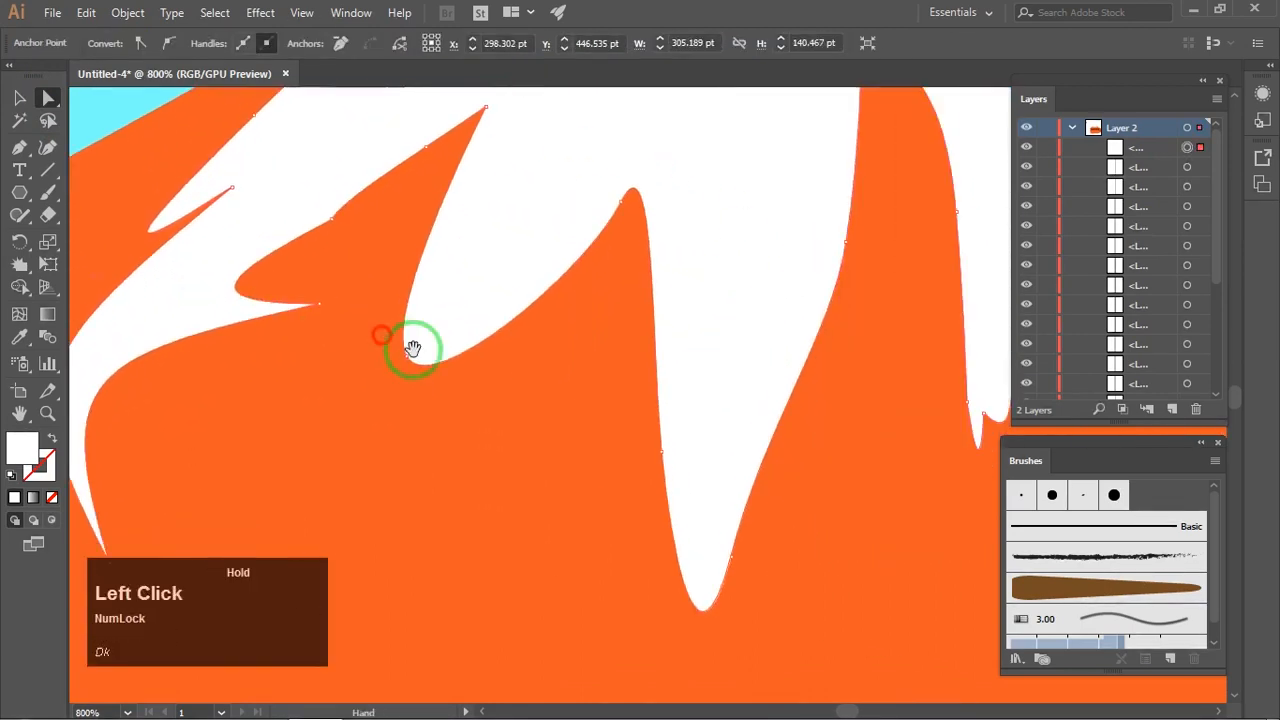
pyautogui.click(408, 358)
pyautogui.click(141, 44)
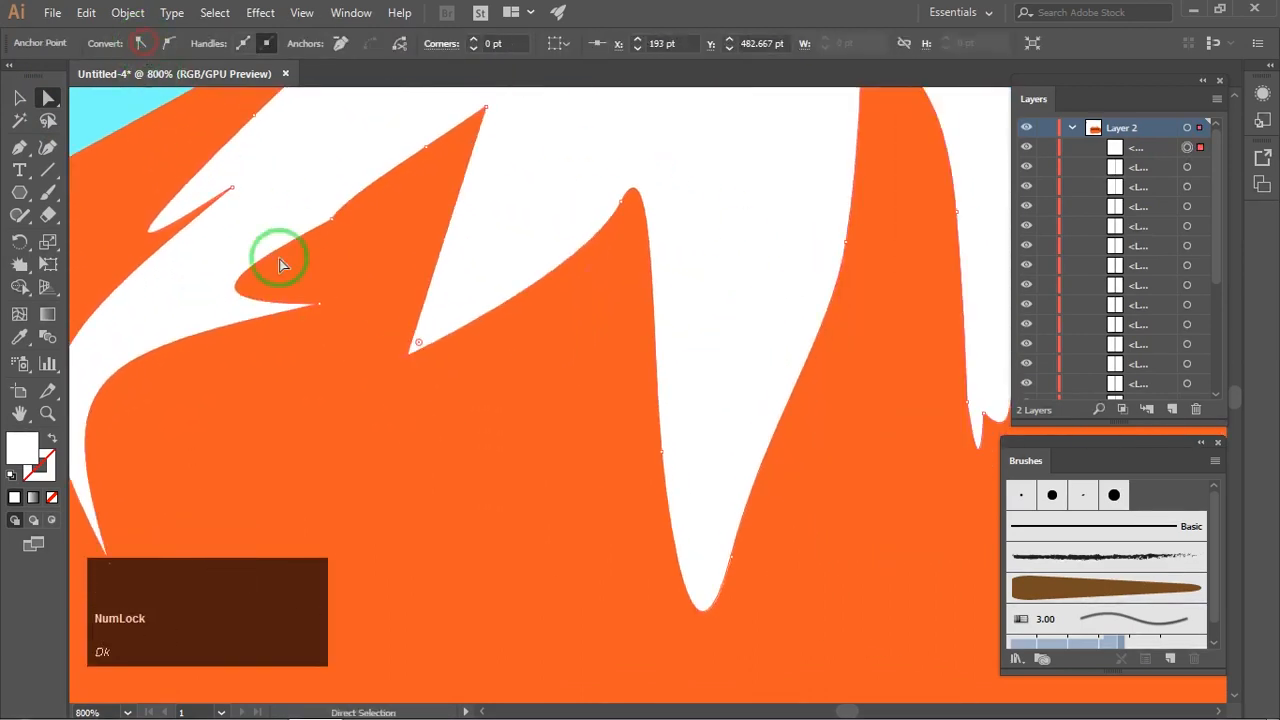
# Convert the tip anchor of the large drip right of the snowcap's centre to a corner point.
pyautogui.click(340, 377)
pyautogui.scroll(-2, 482, 399)
pyautogui.moveTo(503, 429); pyautogui.dragTo(402, 411)
pyautogui.moveTo(603, 430); pyautogui.dragTo(629, 466)
pyautogui.click(665, 505)
pyautogui.click(346, 266)
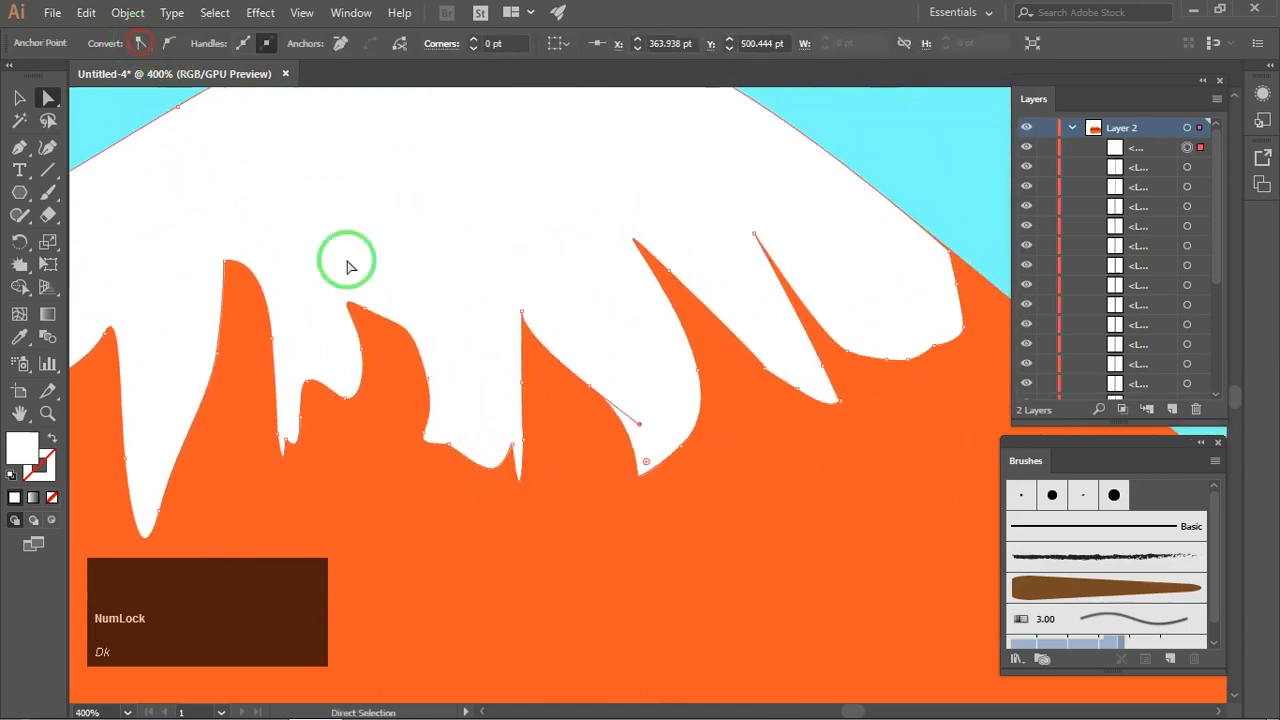
pyautogui.moveTo(811, 466); pyautogui.dragTo(685, 520)
pyautogui.click(641, 452)
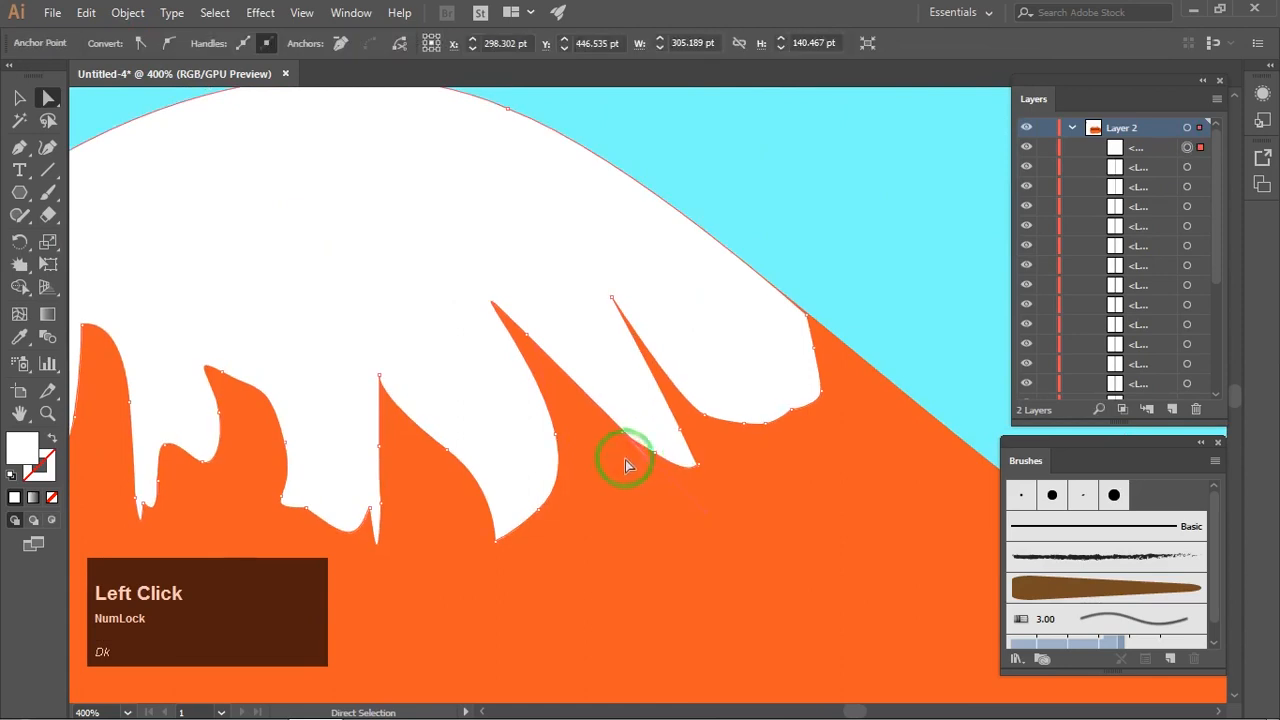
pyautogui.click(801, 424)
pyautogui.click(753, 428)
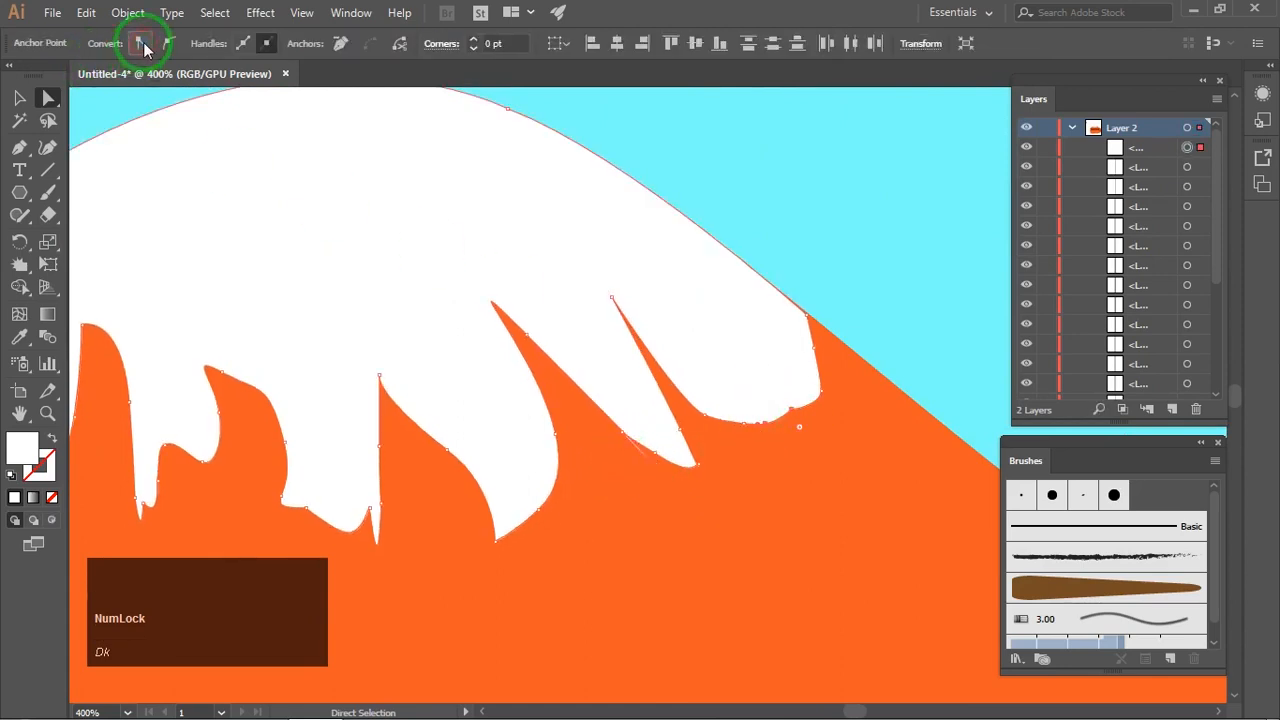
pyautogui.click(723, 404)
pyautogui.click(822, 449)
pyautogui.hotkey('ctrl', 'z')
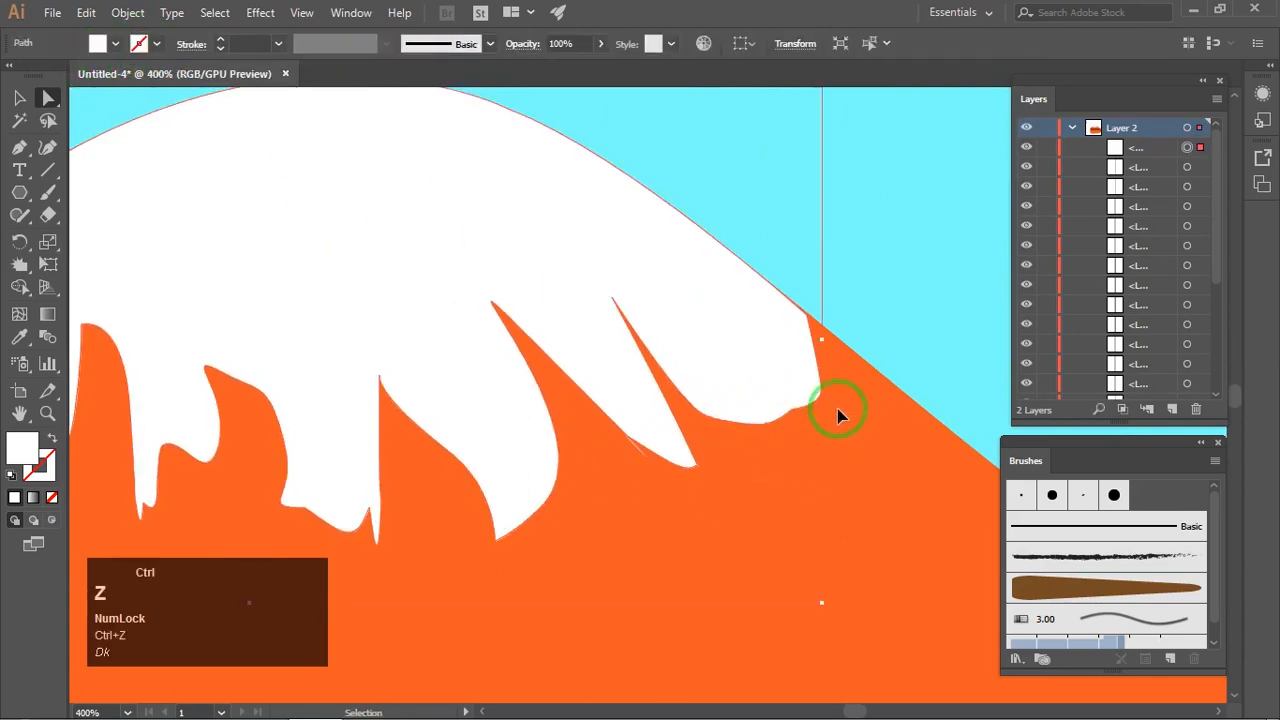
# Convert the lower outer anchor of the snowcap's rightmost drip to a corner point and deselect the path.
pyautogui.click(847, 411)
pyautogui.click(819, 386)
pyautogui.click(841, 386)
pyautogui.click(806, 403)
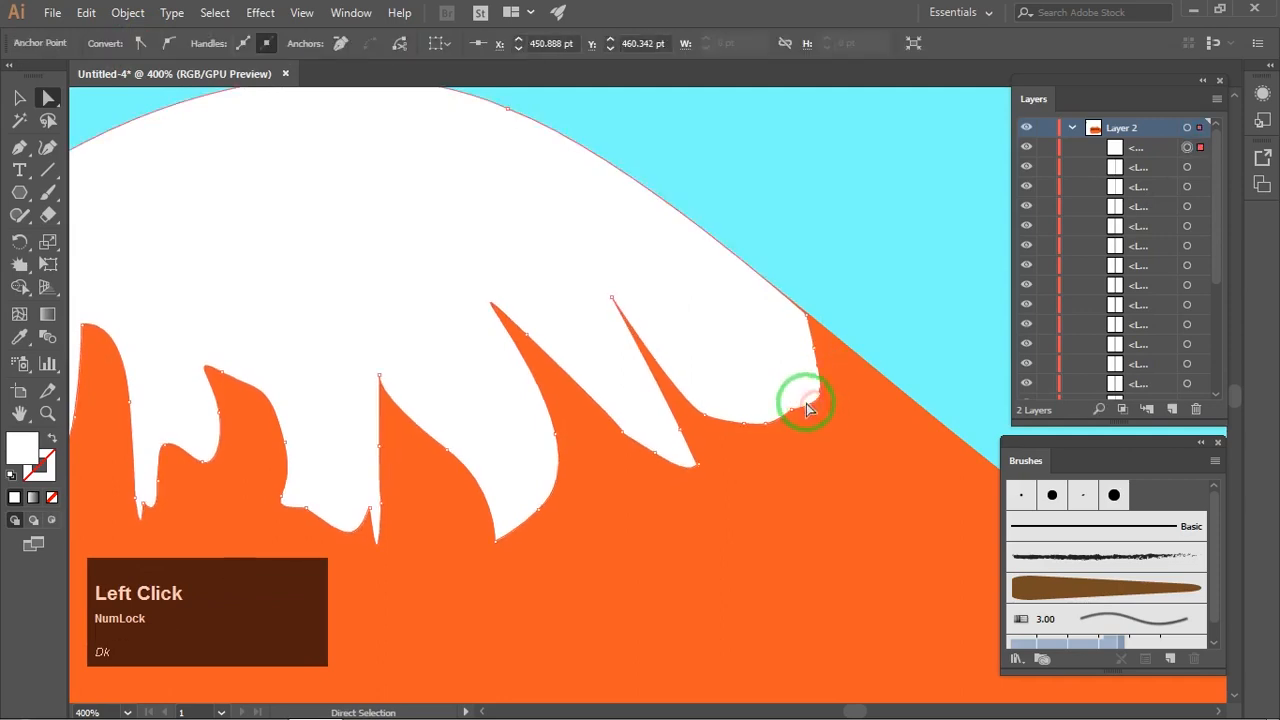
pyautogui.click(140, 46)
pyautogui.click(765, 563)
# Activate the Paintbrush with Art Brush 1, undo the white test stroke and set the stroke colour to brown.
pyautogui.scroll(-2, 750, 494)
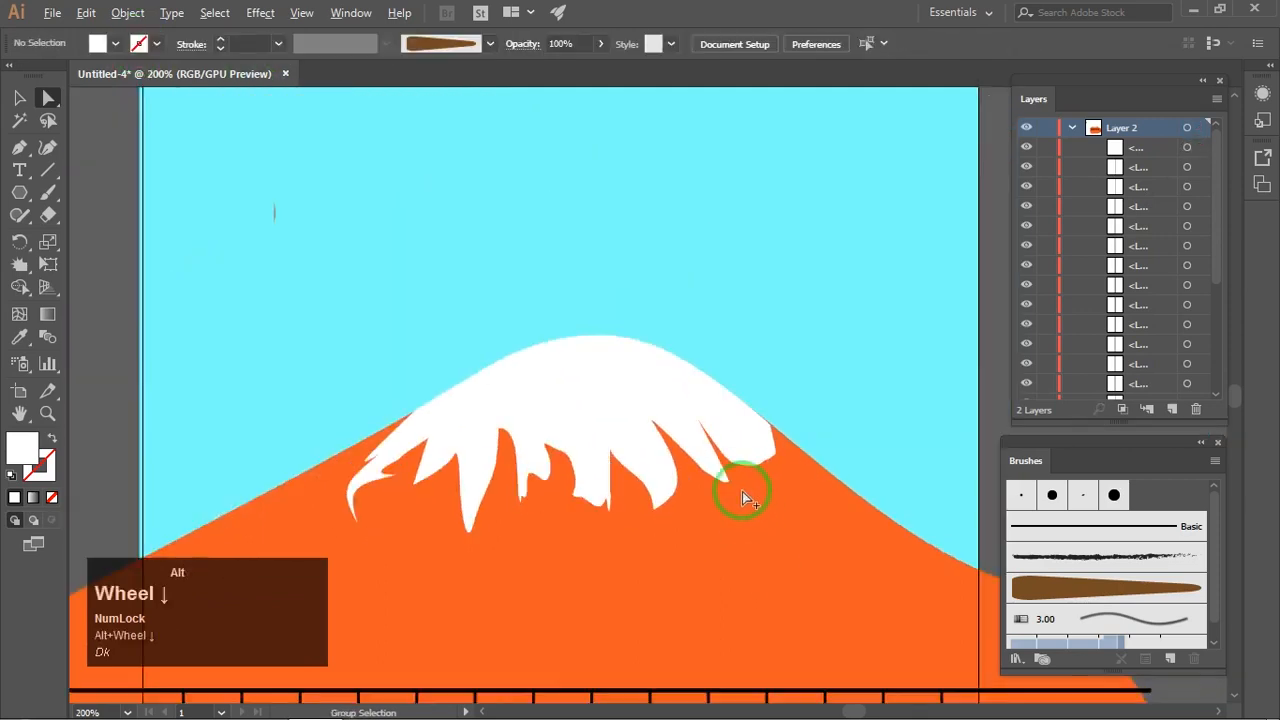
pyautogui.scroll(-3, 742, 491)
pyautogui.moveTo(708, 498); pyautogui.dragTo(641, 423)
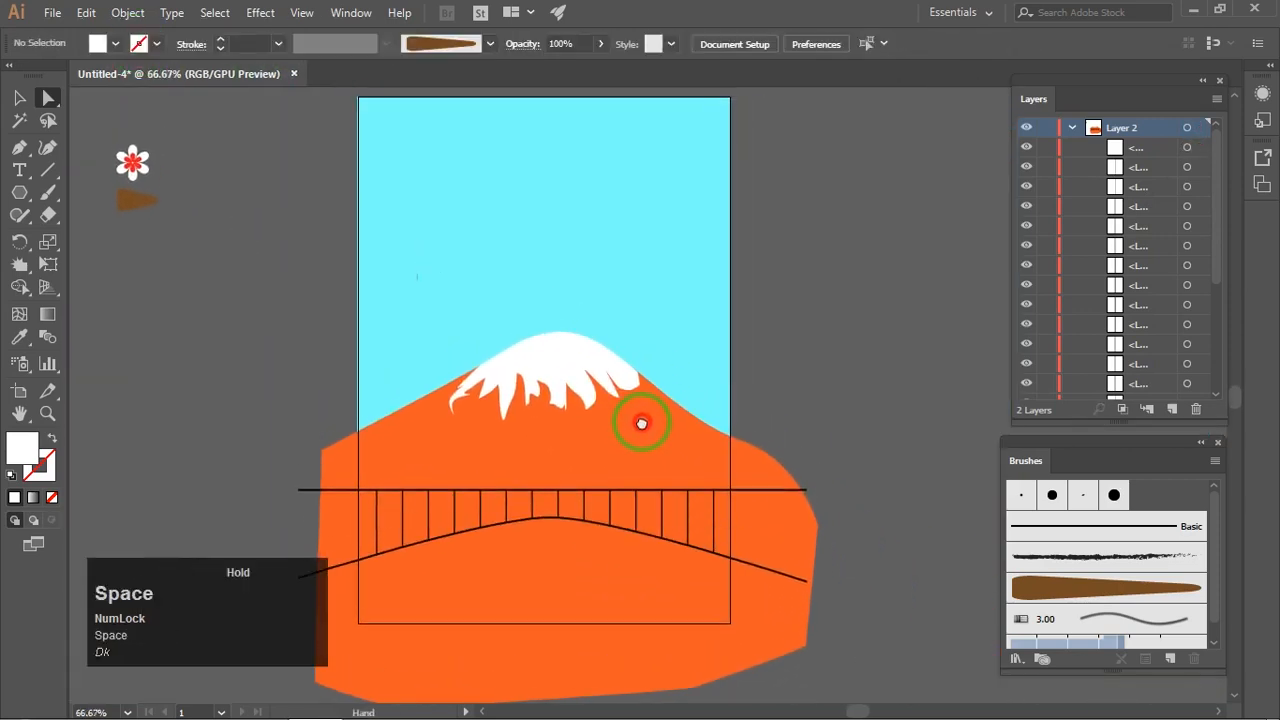
pyautogui.moveTo(530, 186); pyautogui.dragTo(506, 220)
pyautogui.scroll(1, 511, 201)
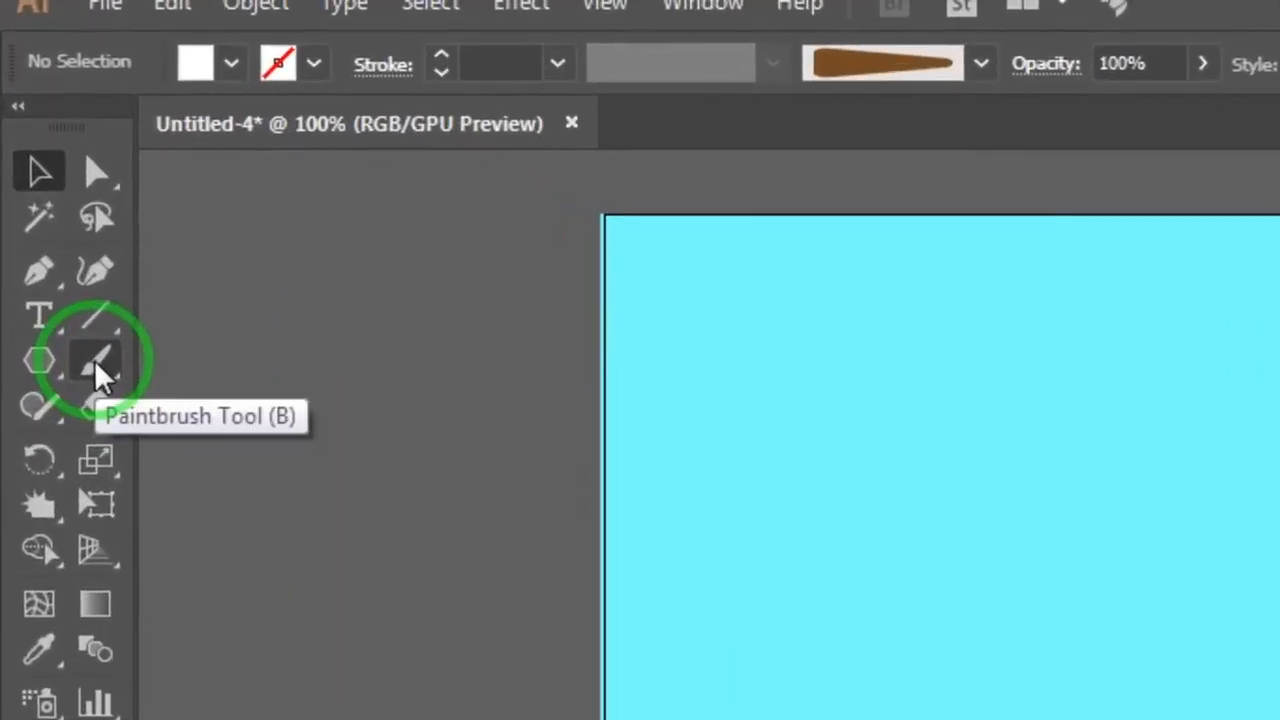
pyautogui.click(51, 198)
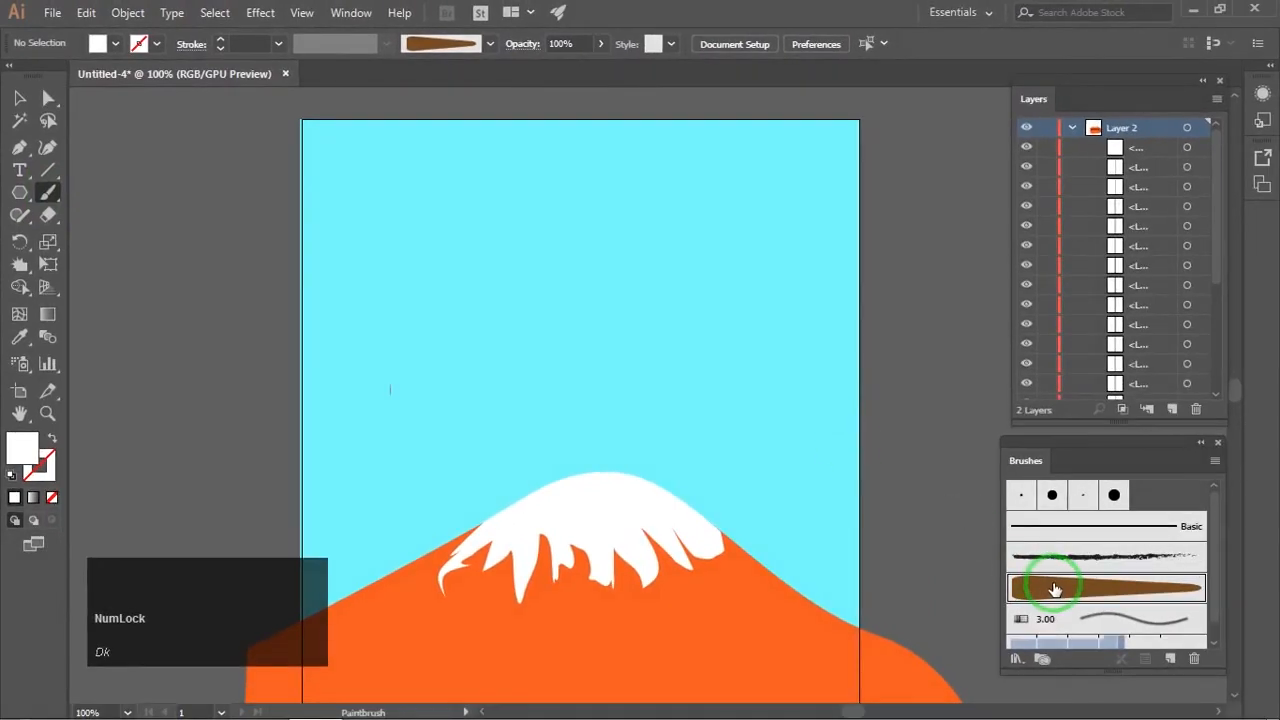
pyautogui.click(1046, 588)
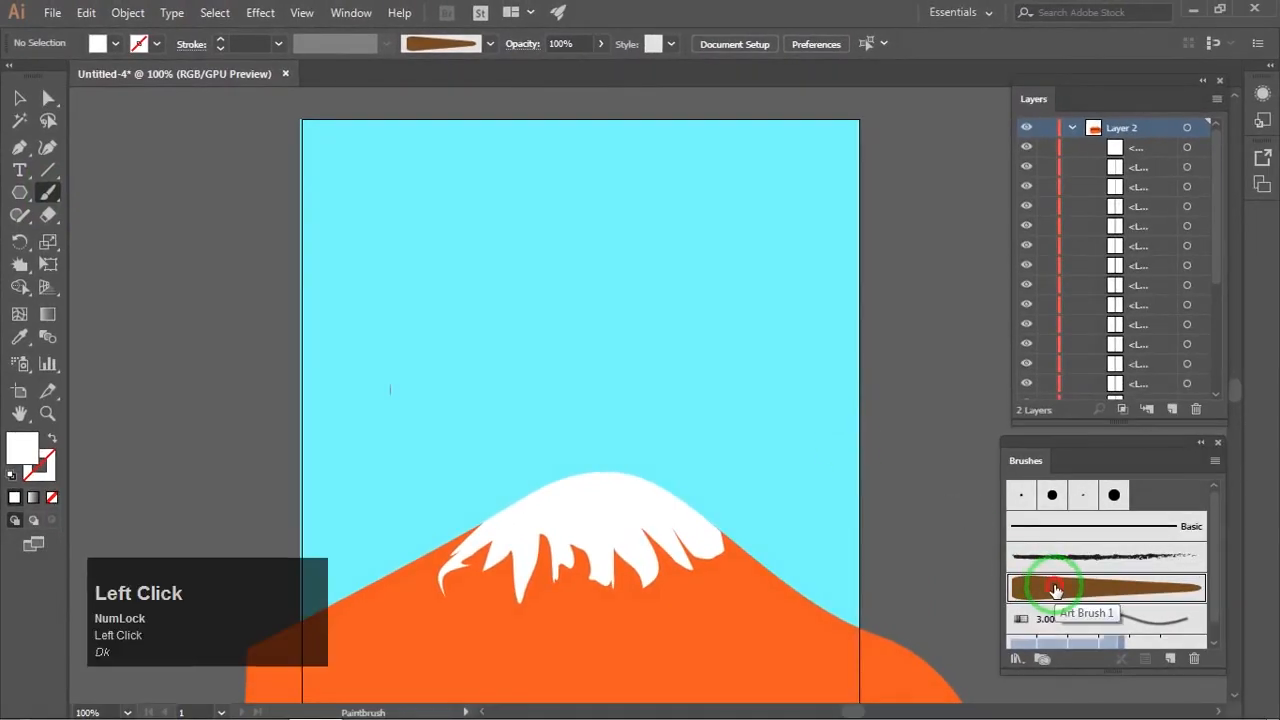
pyautogui.moveTo(240, 282); pyautogui.dragTo(577, 203)
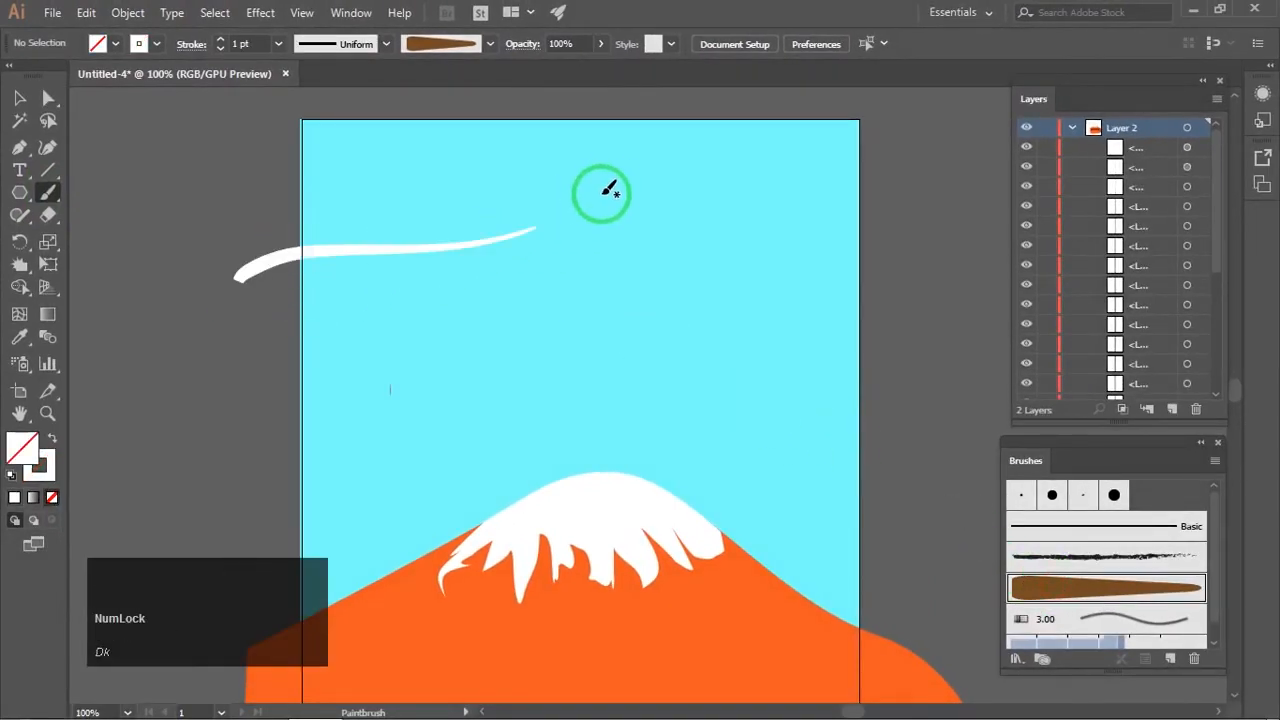
pyautogui.hotkey('ctrl', 'z')
pyautogui.click(153, 50)
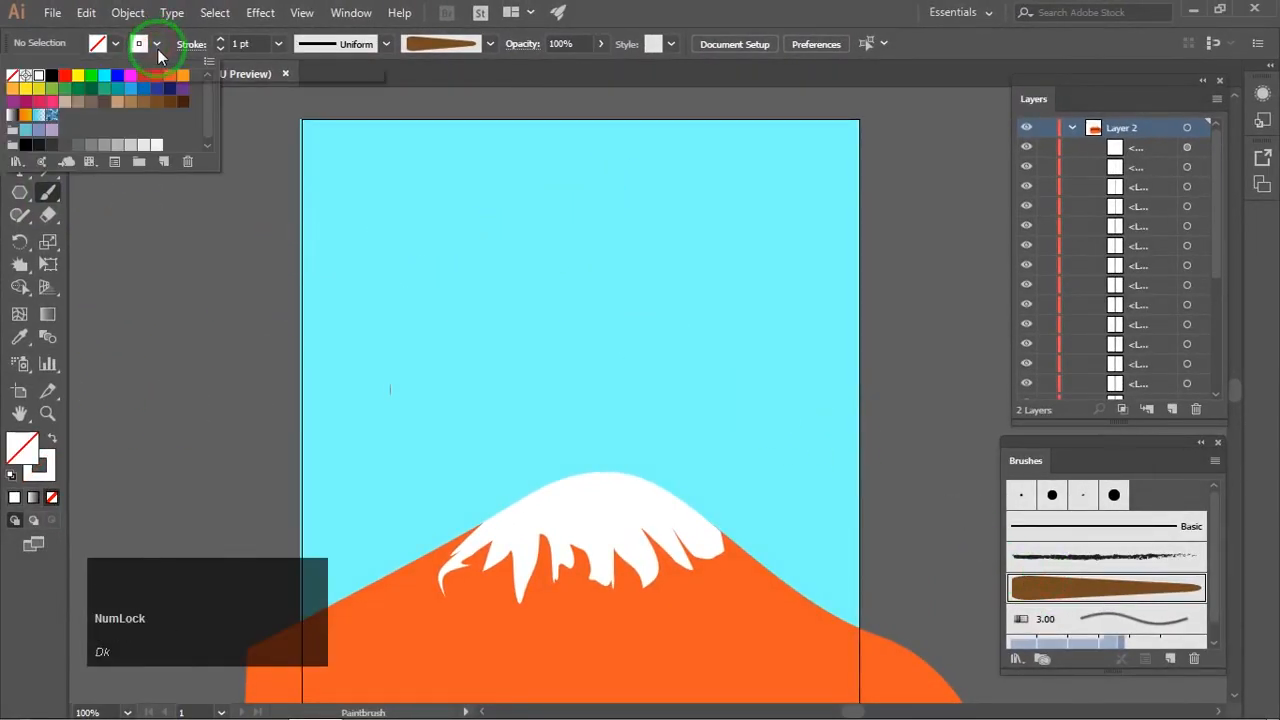
pyautogui.click(171, 114)
pyautogui.click(186, 223)
# Undo the first brown trial stroke and paint a wavy, tapering branch from the artboard's left edge rising across the upper sky.
pyautogui.moveTo(311, 275); pyautogui.dragTo(486, 200)
pyautogui.hotkey('ctrl', 'z')
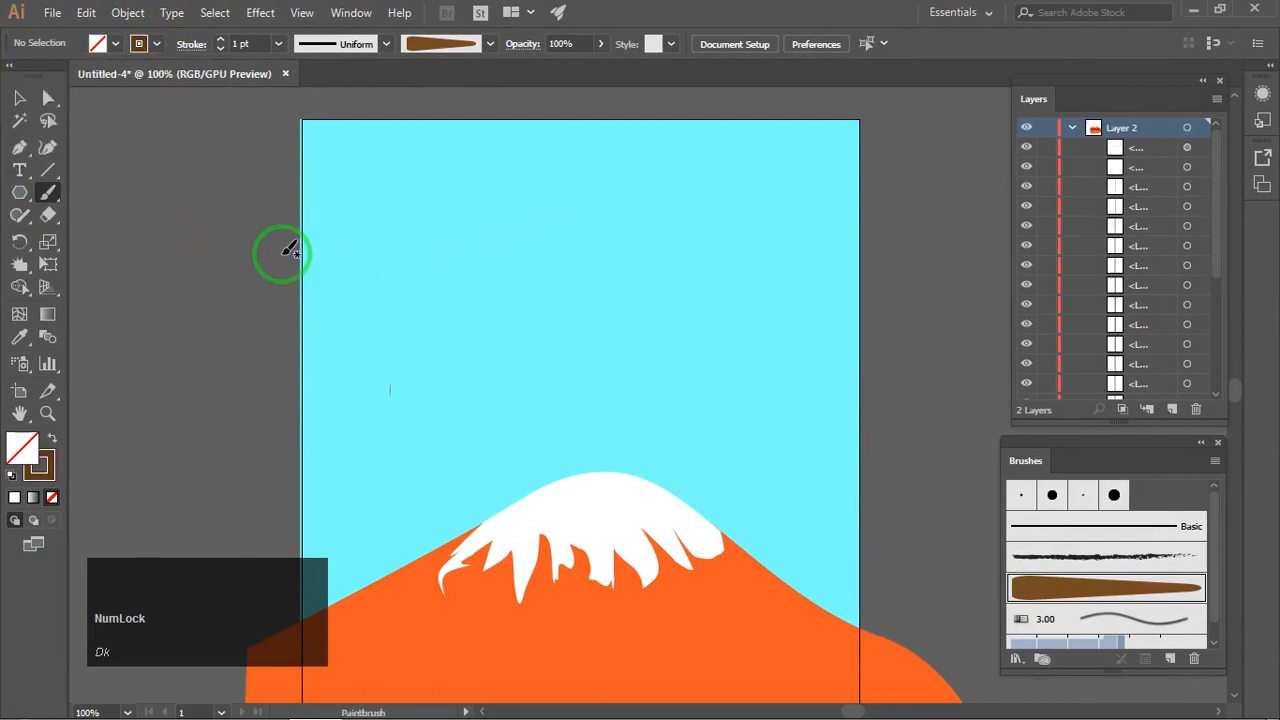
pyautogui.moveTo(285, 252)
pyautogui.mouseDown()
pyautogui.moveTo(390, 213)
pyautogui.moveTo(439, 217)
pyautogui.moveTo(553, 176)
pyautogui.mouseUp()
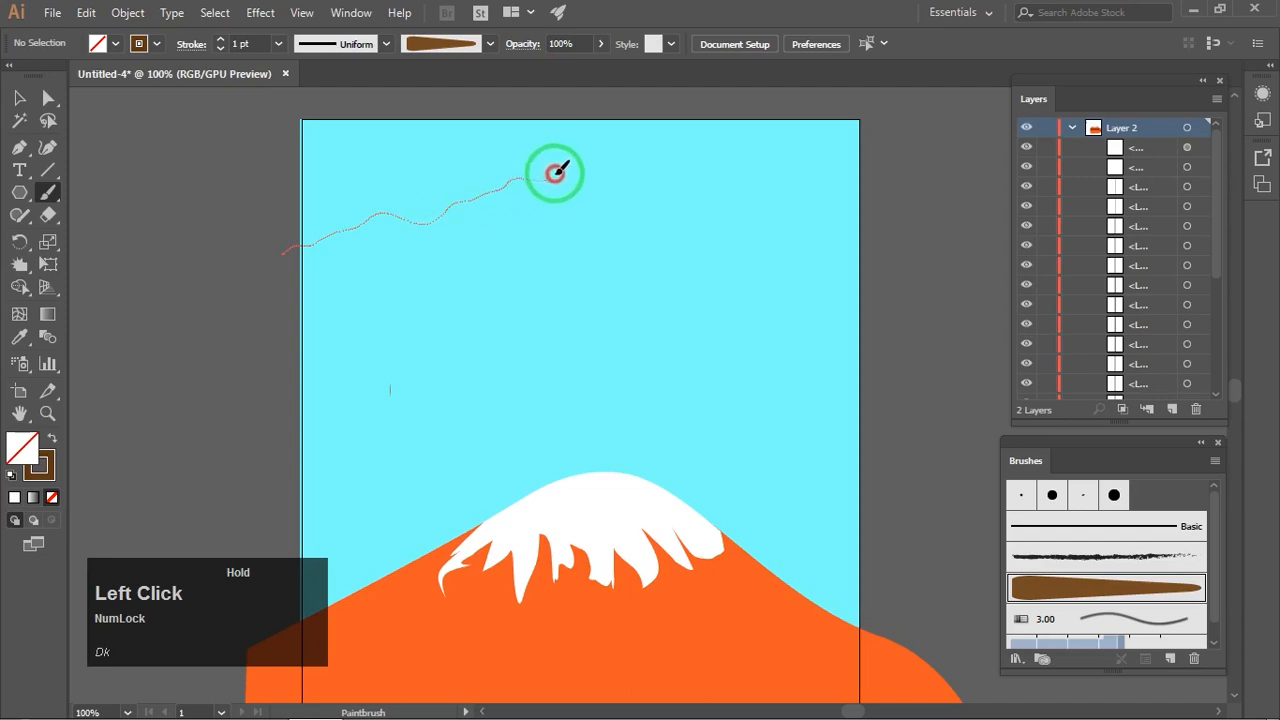
pyautogui.moveTo(630, 177); pyautogui.dragTo(663, 164)
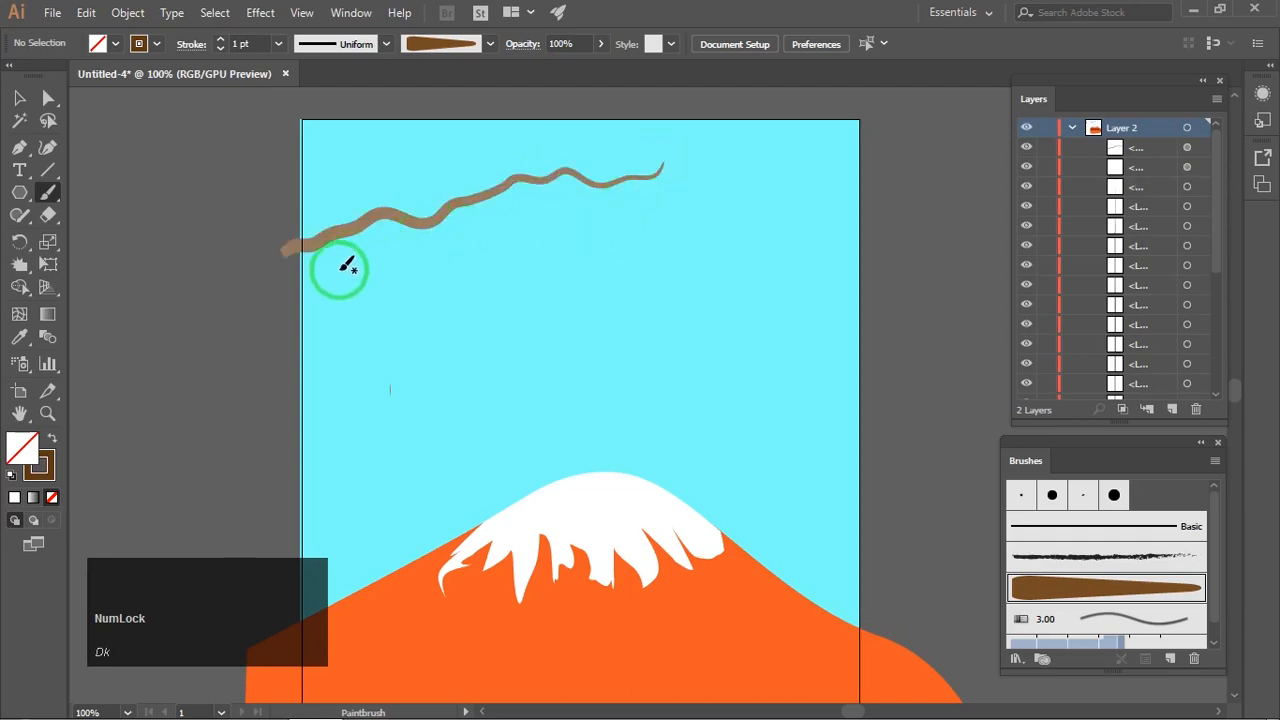
# Paint a wavy 0.75 pt side branch that forks off the main branch's left part and descends to the right.
pyautogui.click(278, 43)
pyautogui.click(288, 109)
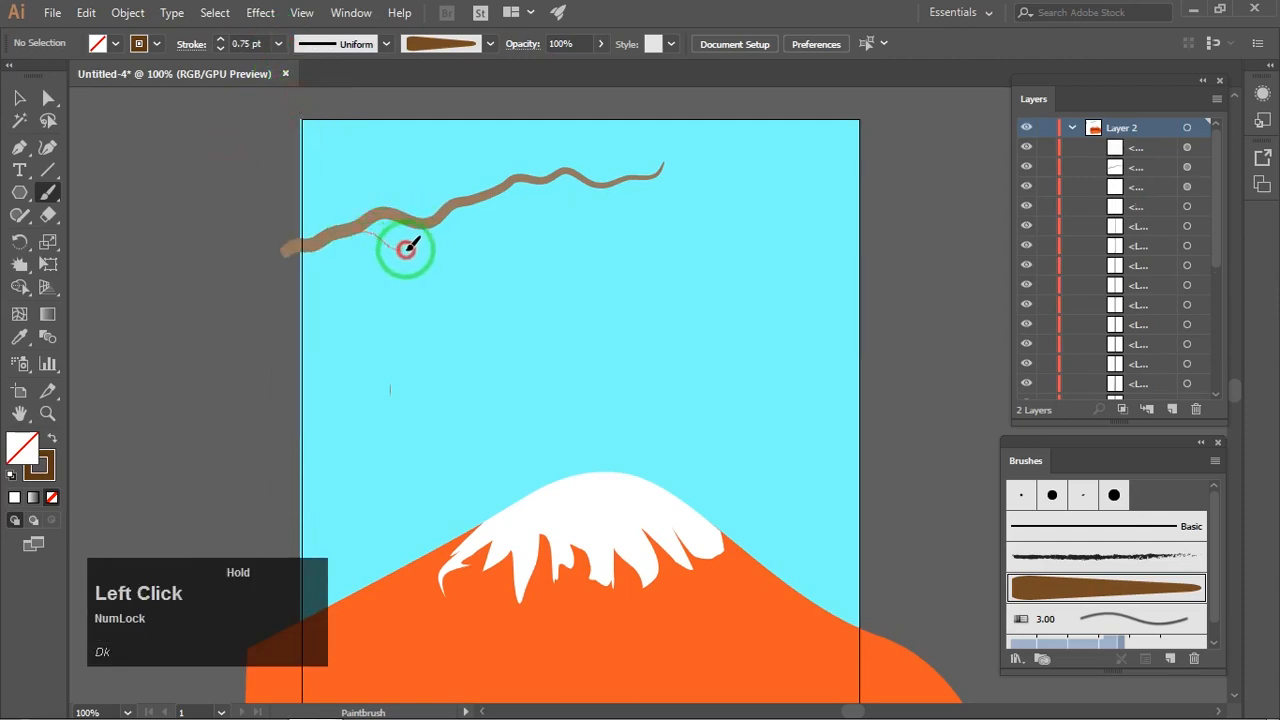
pyautogui.moveTo(537, 291)
pyautogui.mouseDown()
pyautogui.moveTo(549, 292)
pyautogui.moveTo(515, 250)
pyautogui.mouseUp()
pyautogui.press('space')
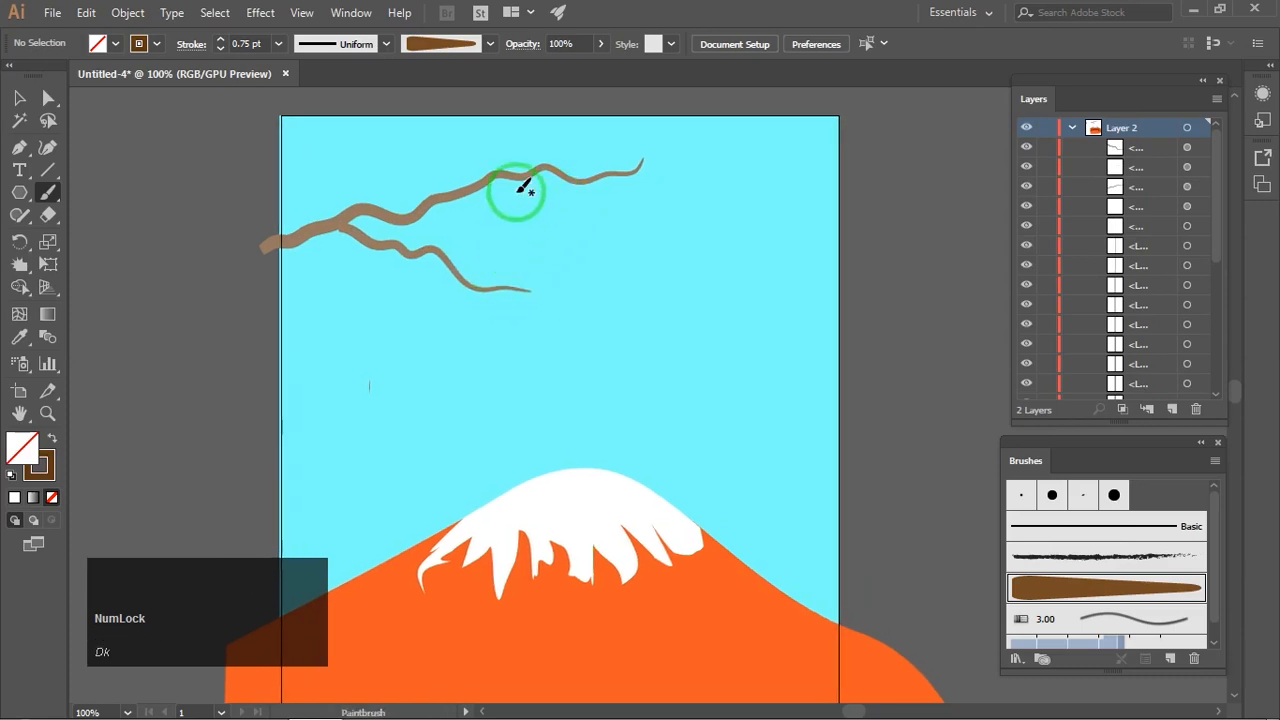
# Set the stroke to 0.5 pt, undo the first attempt and paint a thinner side branch descending from the main branch's right part.
pyautogui.click(278, 43)
pyautogui.click(290, 80)
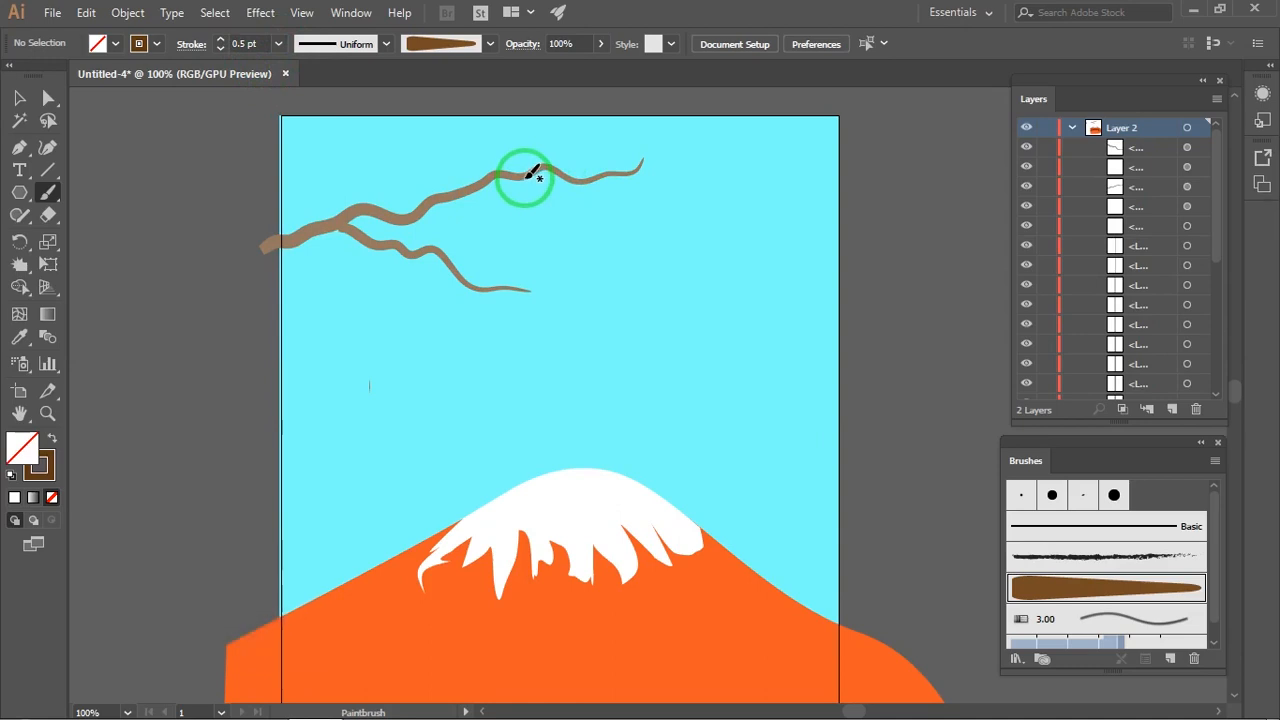
pyautogui.moveTo(549, 152)
pyautogui.mouseDown()
pyautogui.moveTo(609, 133)
pyautogui.moveTo(531, 196)
pyautogui.mouseUp()
pyautogui.hotkey('ctrl', 'z')
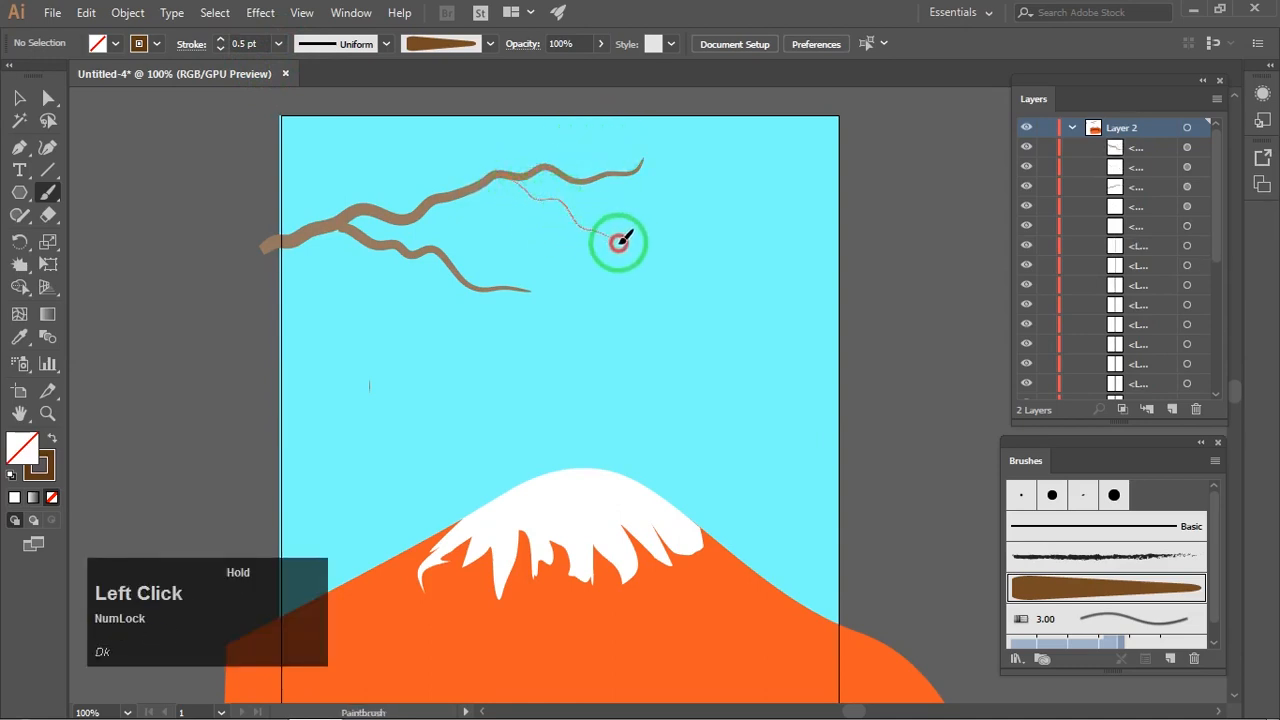
pyautogui.moveTo(620, 240); pyautogui.dragTo(621, 242)
pyautogui.press('space')
pyautogui.moveTo(367, 195); pyautogui.dragTo(402, 231)
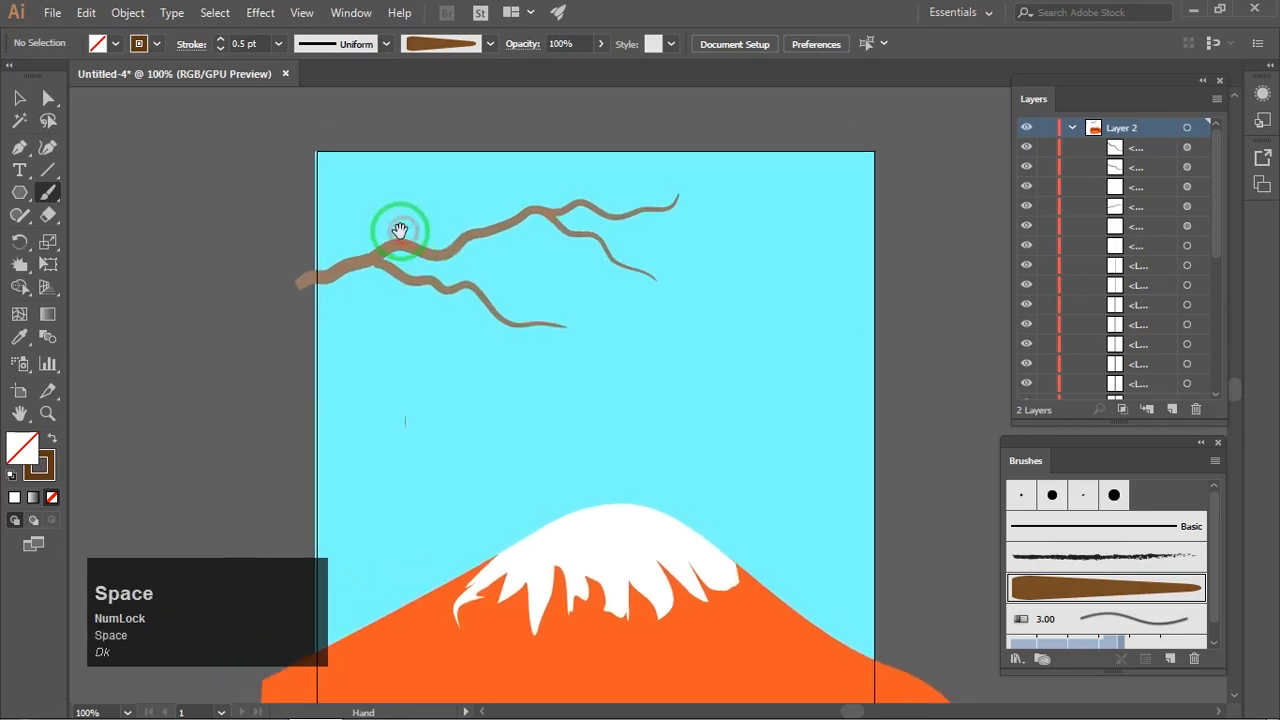
# Paint a 1 pt branch above the main one, rising from the artboard's left edge almost to its top edge.
pyautogui.click(277, 45)
pyautogui.click(302, 125)
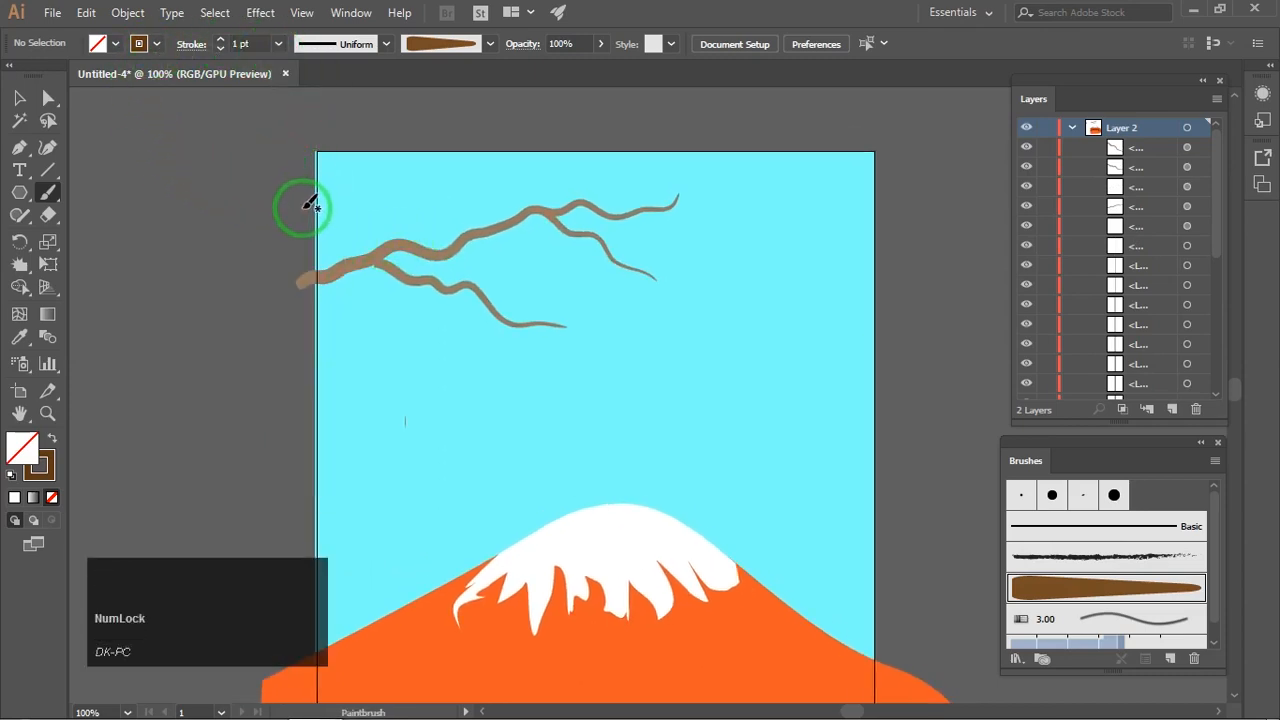
pyautogui.moveTo(308, 252); pyautogui.dragTo(326, 242)
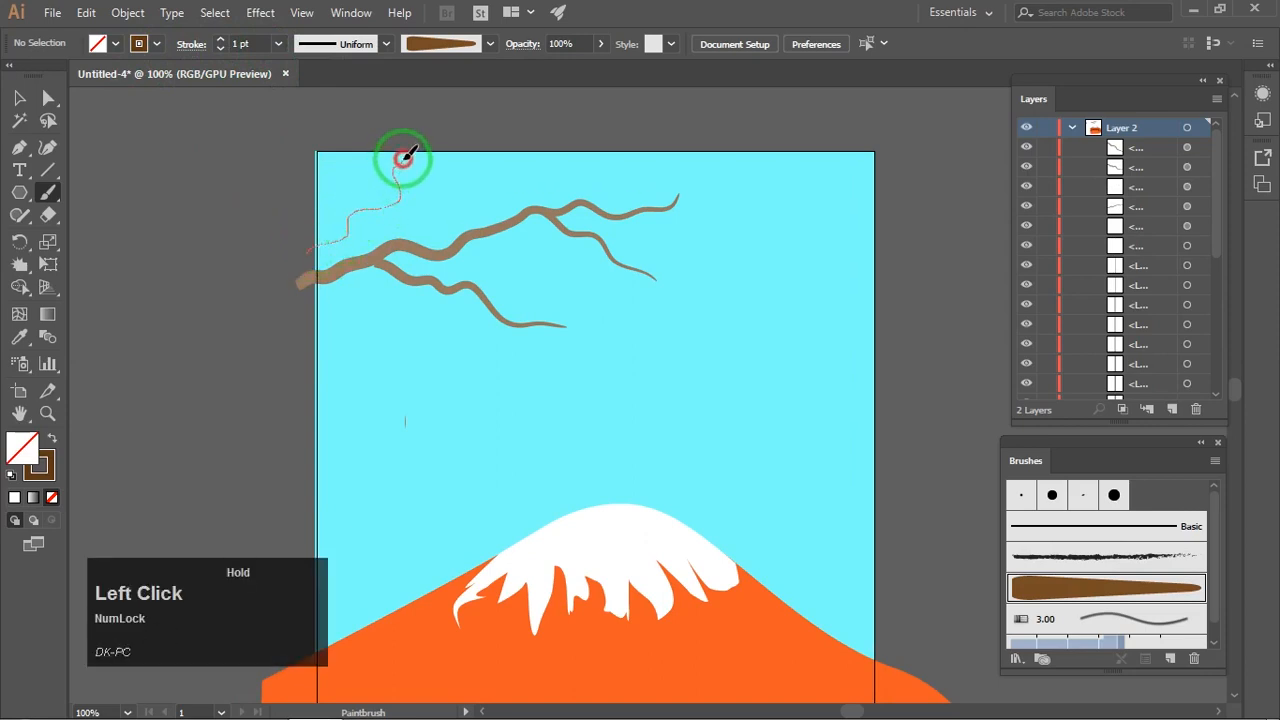
pyautogui.moveTo(404, 156); pyautogui.dragTo(400, 160)
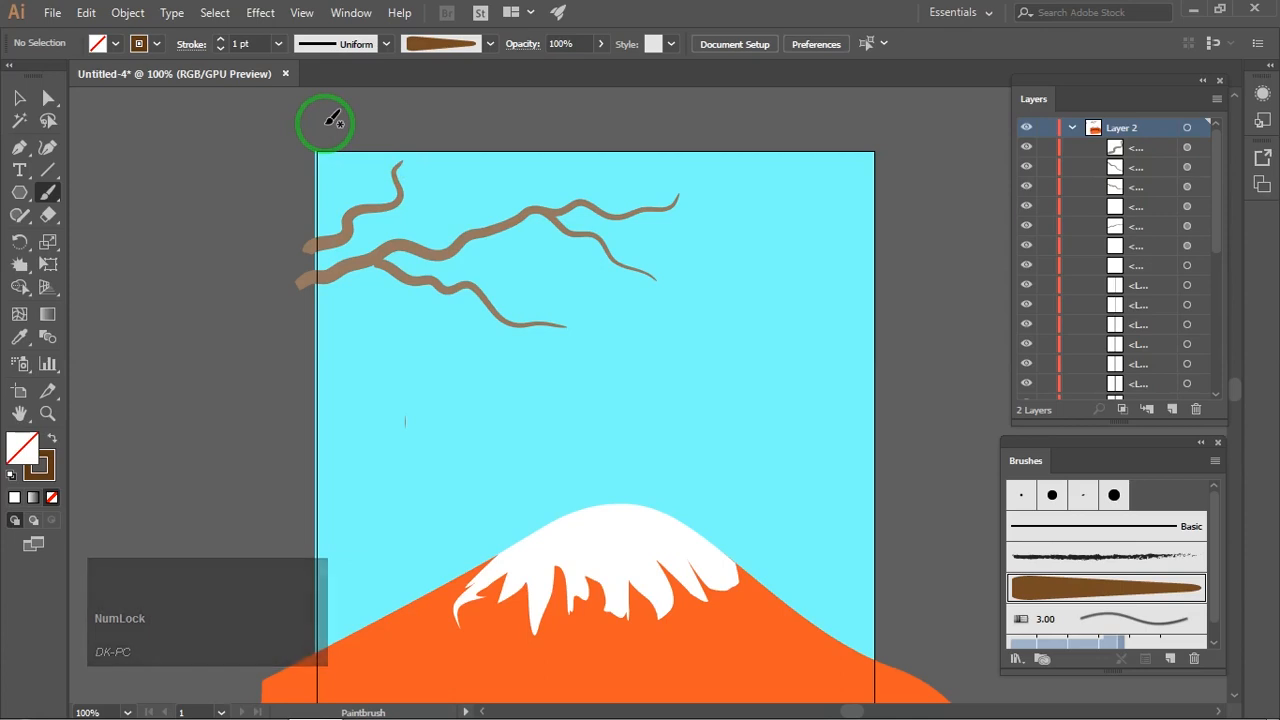
# Thin the upper-left branch to a 0.75 pt stroke and shift it slightly left and down.
pyautogui.click(19, 97)
pyautogui.click(339, 216)
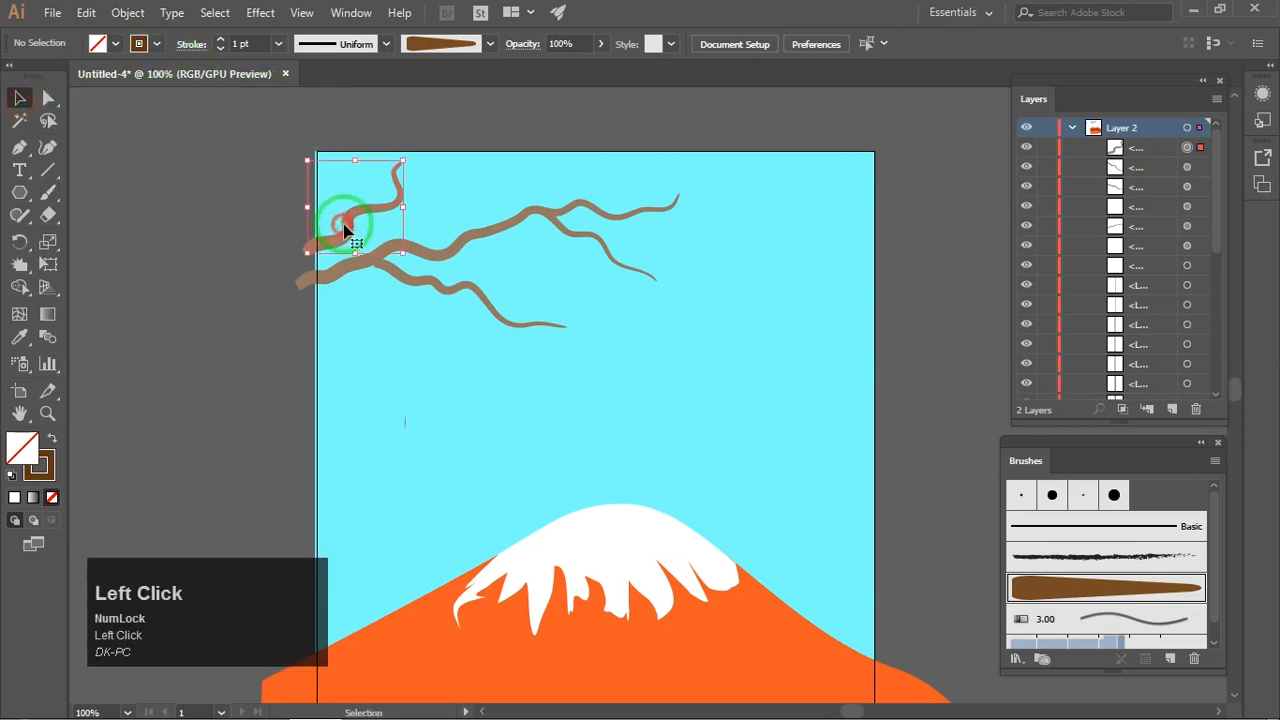
pyautogui.click(280, 43)
pyautogui.click(303, 113)
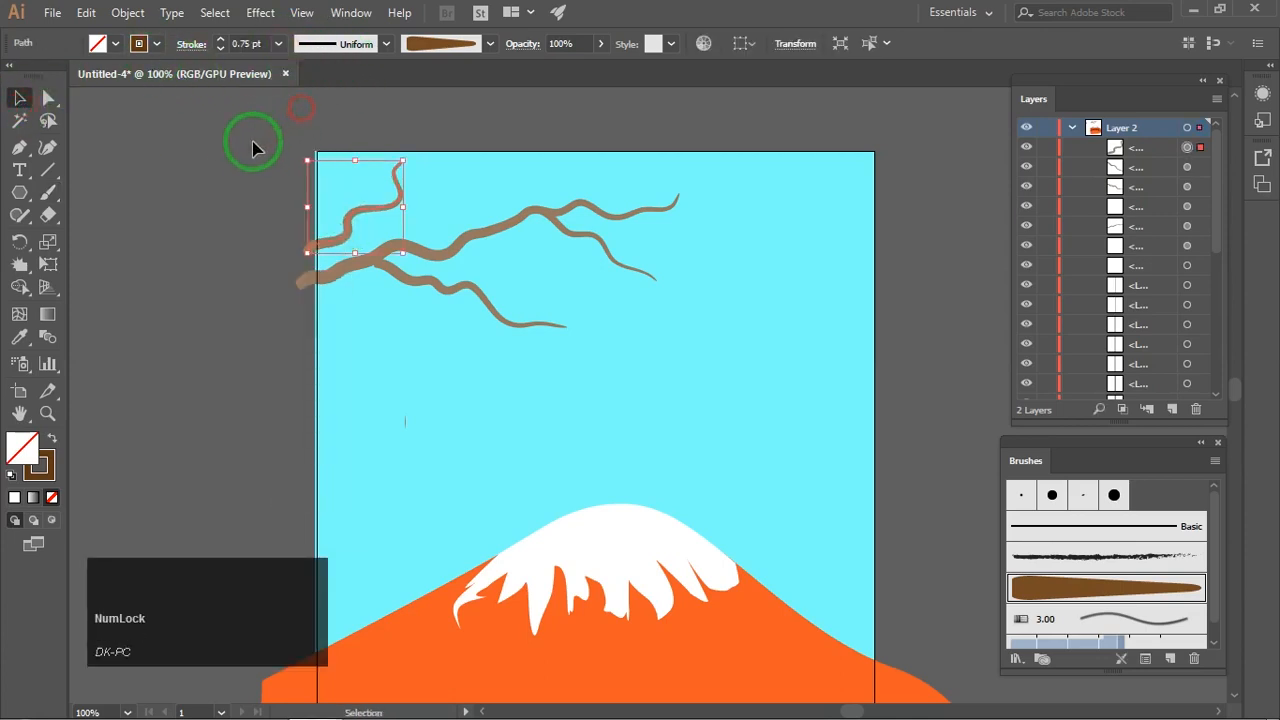
pyautogui.click(251, 137)
pyautogui.moveTo(320, 250); pyautogui.dragTo(320, 249)
pyautogui.click(260, 234)
pyautogui.press('space')
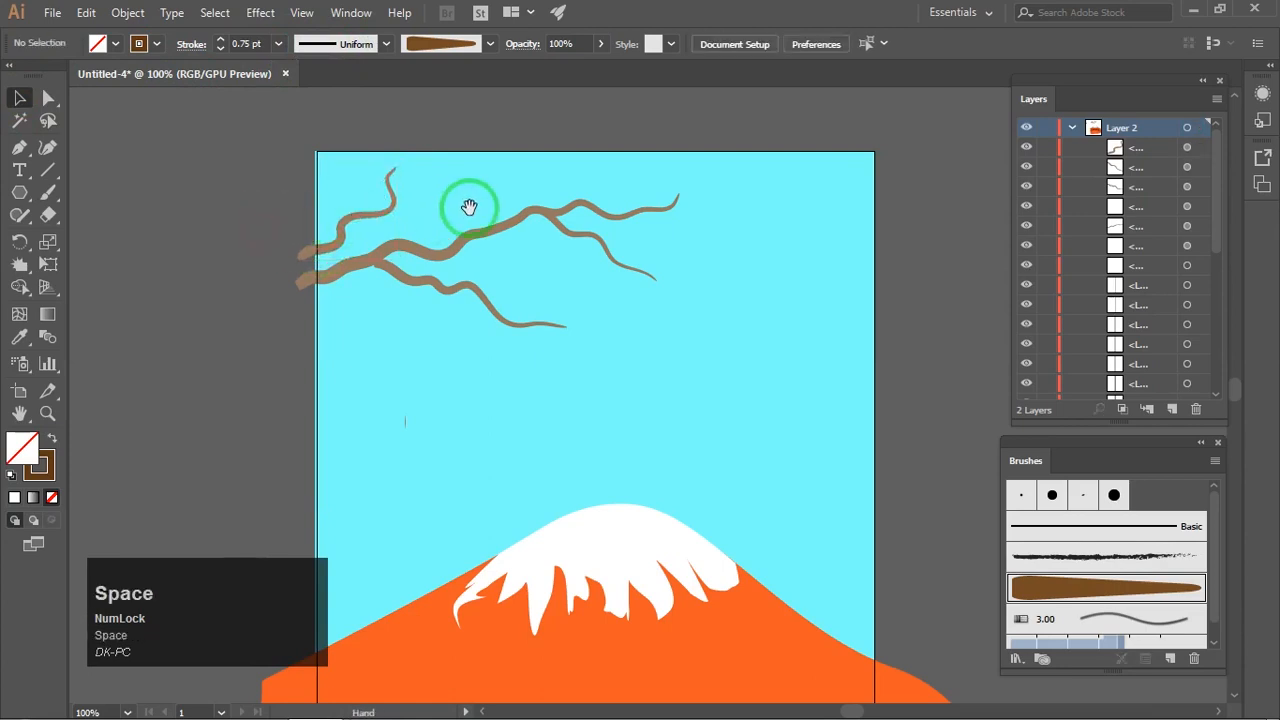
# Select all the branches together and shift them slightly right and down on the sky.
pyautogui.moveTo(478, 213); pyautogui.dragTo(471, 183)
pyautogui.scroll(-1, 453, 170)
pyautogui.moveTo(294, 127); pyautogui.dragTo(598, 264)
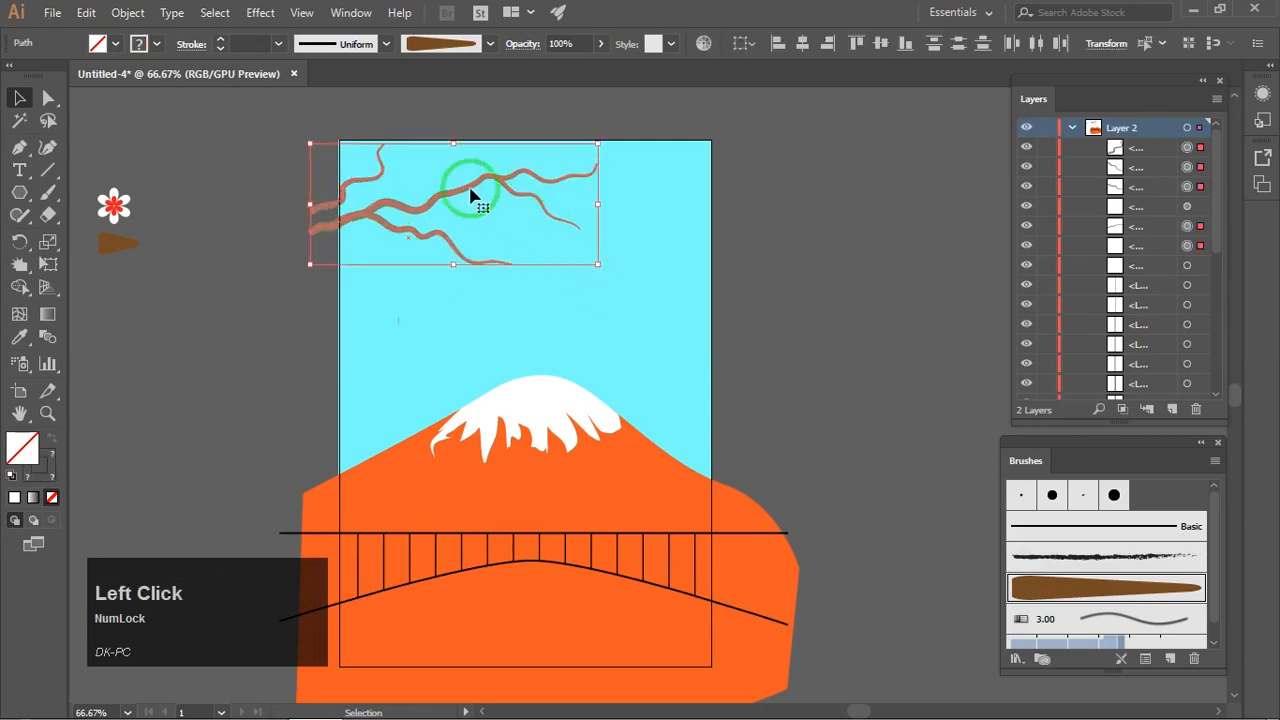
pyautogui.moveTo(472, 195)
pyautogui.mouseDown()
pyautogui.moveTo(481, 206)
pyautogui.moveTo(470, 205)
pyautogui.mouseUp()
pyautogui.click(660, 245)
pyautogui.press('space')
pyautogui.moveTo(621, 219); pyautogui.dragTo(621, 236)
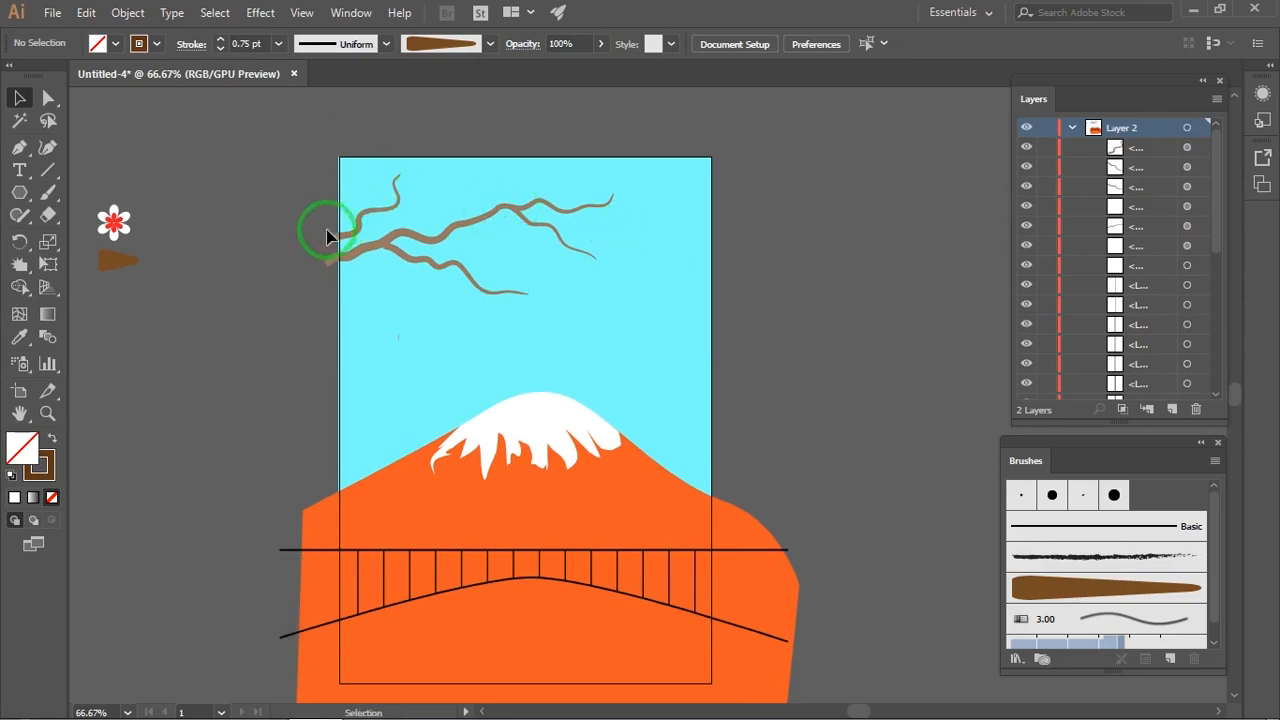
# Paint a short 0.25 pt twig with the Paintbrush, extending right from the bend of the upper-left branch.
pyautogui.scroll(2, 305, 235)
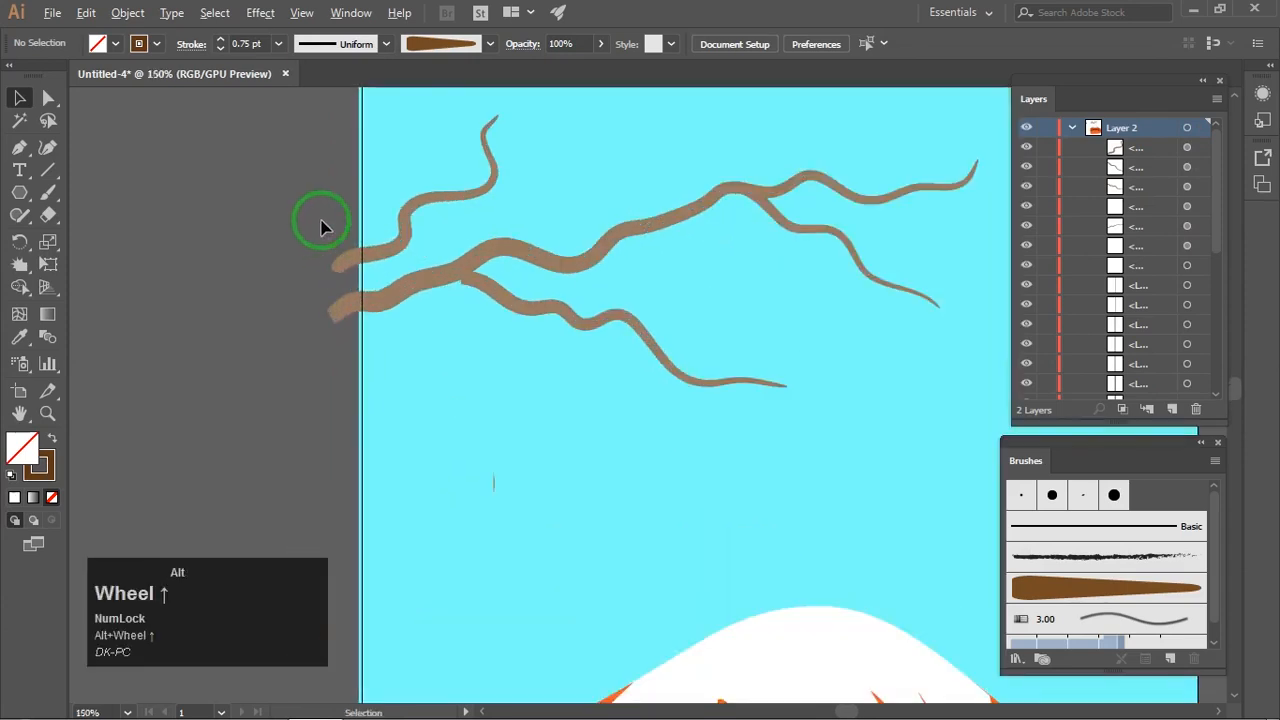
pyautogui.press('space')
pyautogui.click(360, 252)
pyautogui.moveTo(360, 252); pyautogui.dragTo(356, 260)
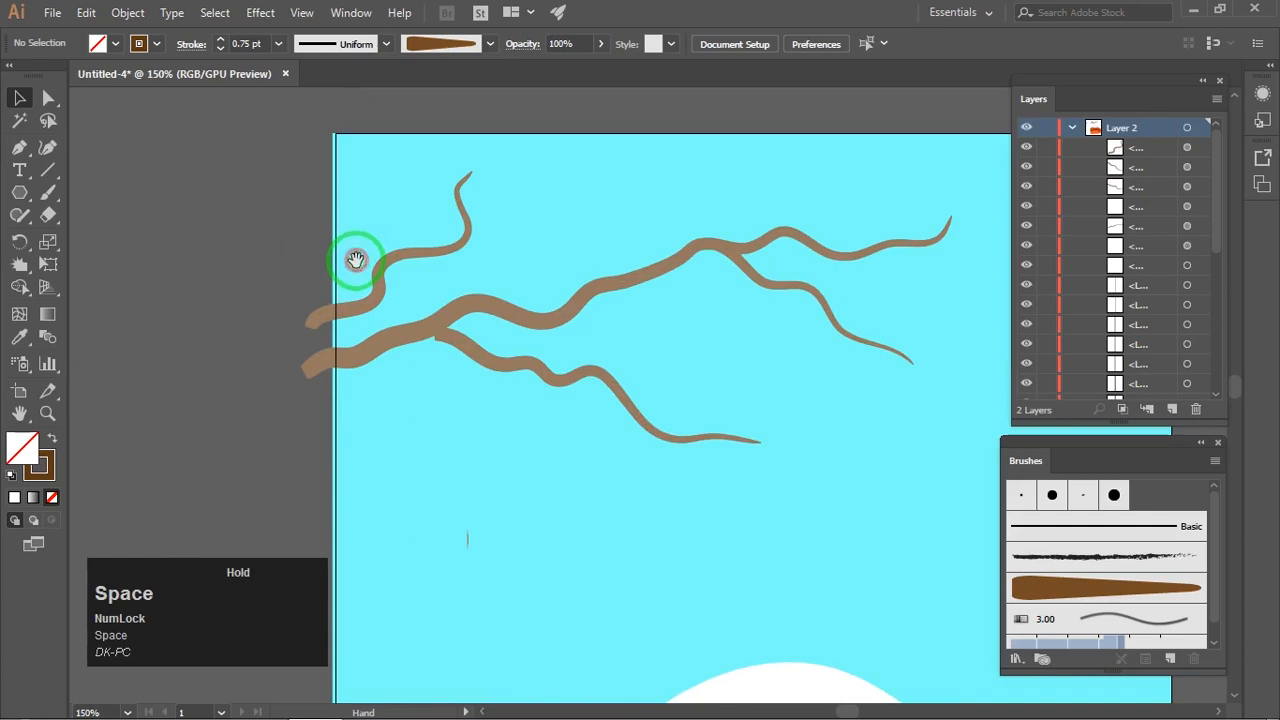
pyautogui.scroll(2, 500, 371)
pyautogui.click(500, 371)
pyautogui.click(317, 386)
pyautogui.press('space')
pyautogui.moveTo(424, 333); pyautogui.dragTo(466, 434)
pyautogui.click(49, 193)
pyautogui.click(280, 45)
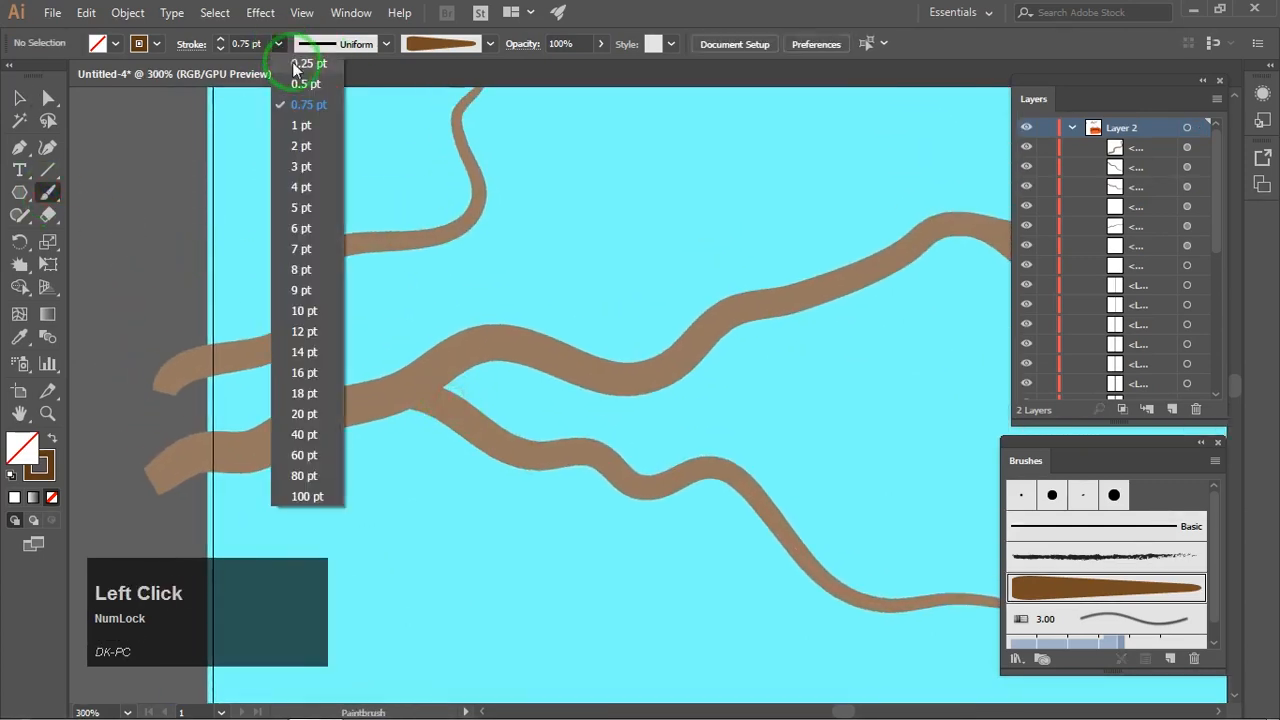
pyautogui.click(297, 65)
pyautogui.click(180, 167)
pyautogui.press('space')
pyautogui.moveTo(231, 262); pyautogui.dragTo(291, 244)
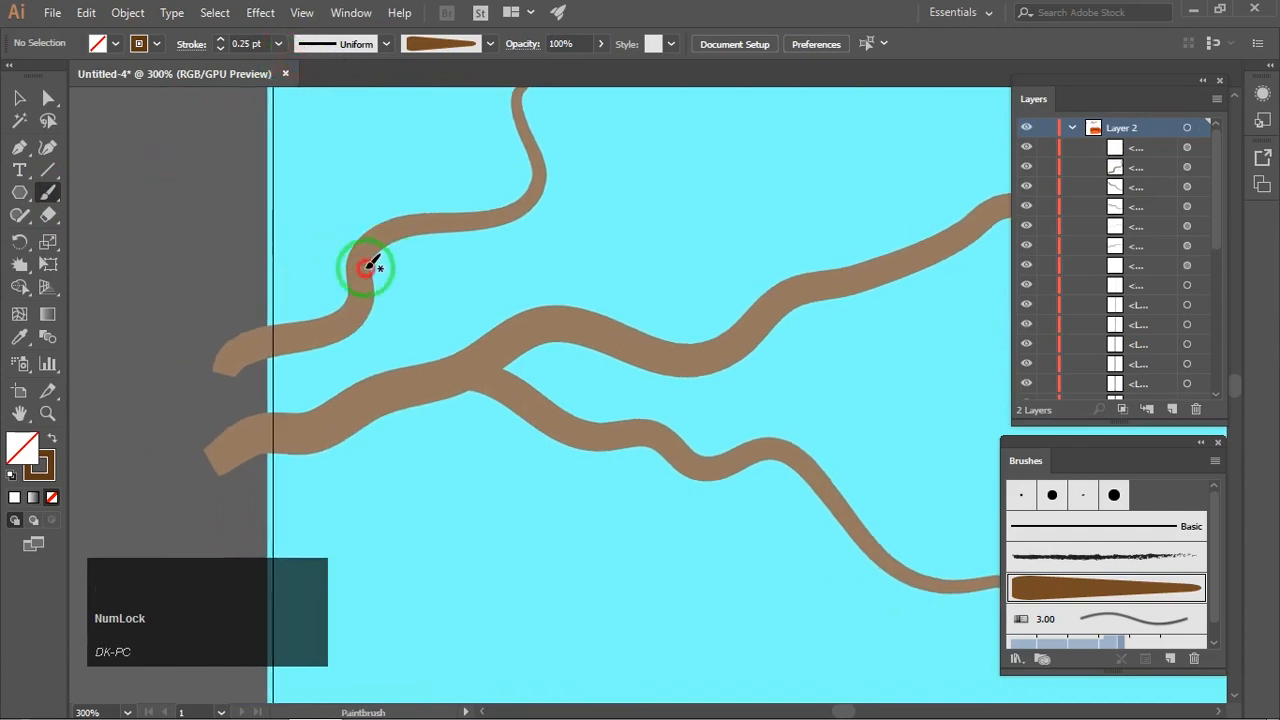
pyautogui.moveTo(370, 265); pyautogui.dragTo(475, 274)
pyautogui.scroll(-3, 571, 240)
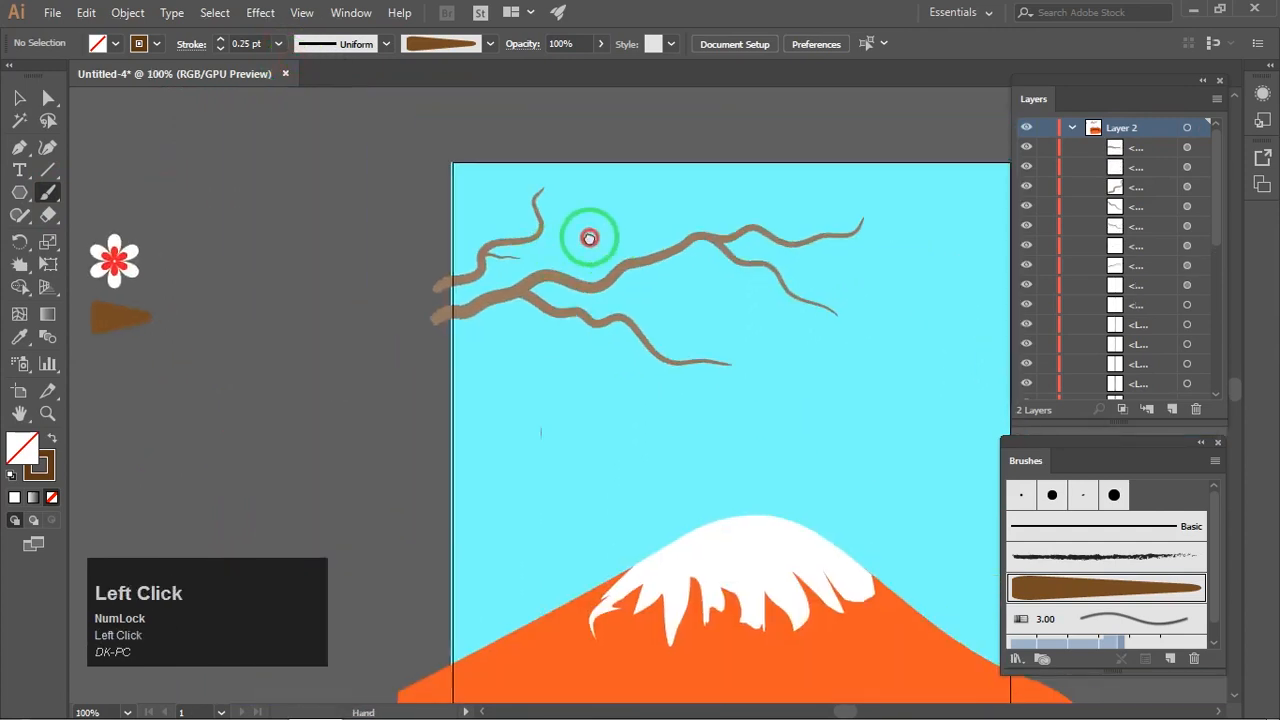
# Paint two thin twigs above the main branch's middle, one off the lower branch and one beneath the main branch's left end.
pyautogui.moveTo(589, 238)
pyautogui.mouseDown()
pyautogui.moveTo(520, 251)
pyautogui.moveTo(560, 208)
pyautogui.mouseUp()
pyautogui.scroll(1, 507, 278)
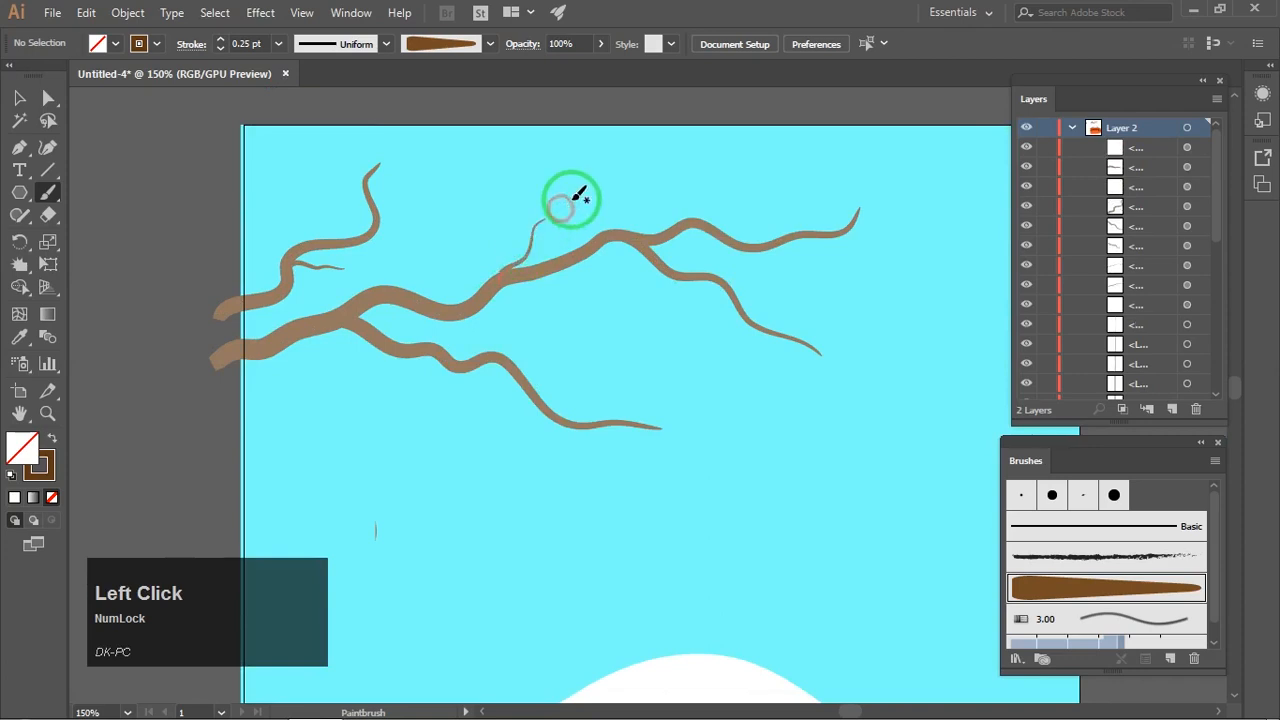
pyautogui.moveTo(481, 262); pyautogui.dragTo(469, 263)
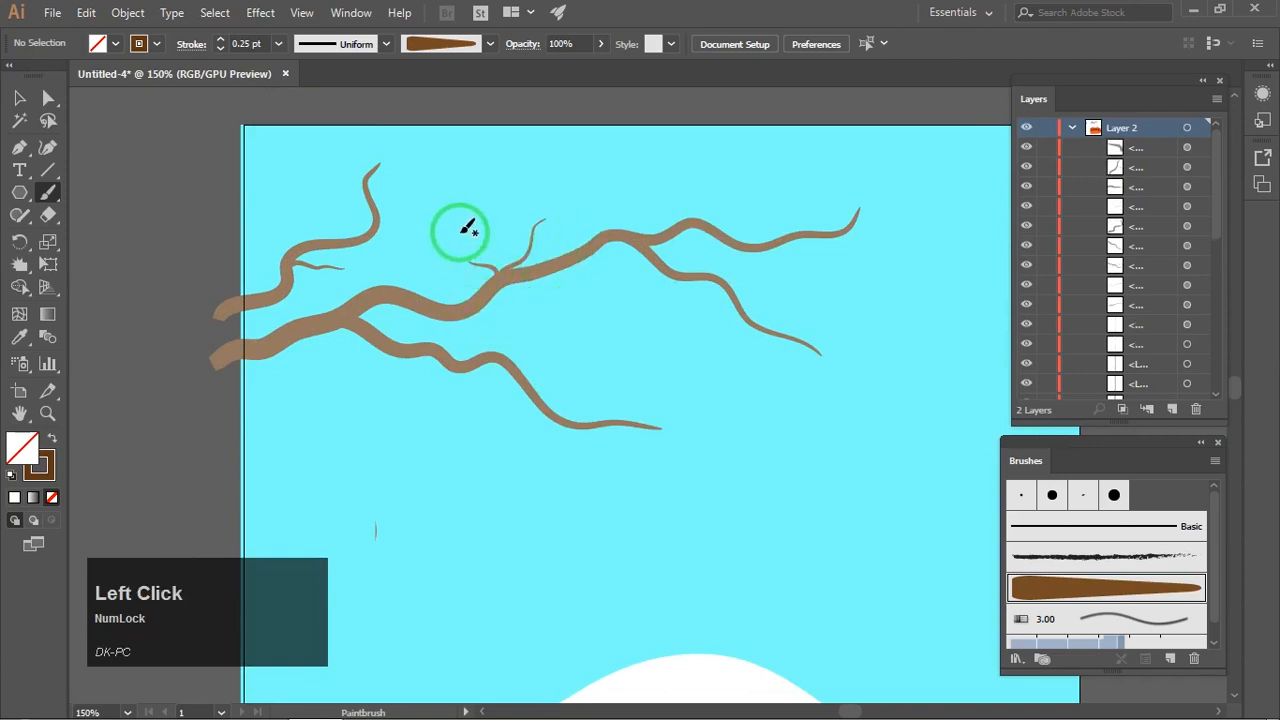
pyautogui.moveTo(607, 304); pyautogui.dragTo(577, 294)
pyautogui.moveTo(510, 354)
pyautogui.mouseDown()
pyautogui.moveTo(594, 361)
pyautogui.moveTo(505, 360)
pyautogui.mouseUp()
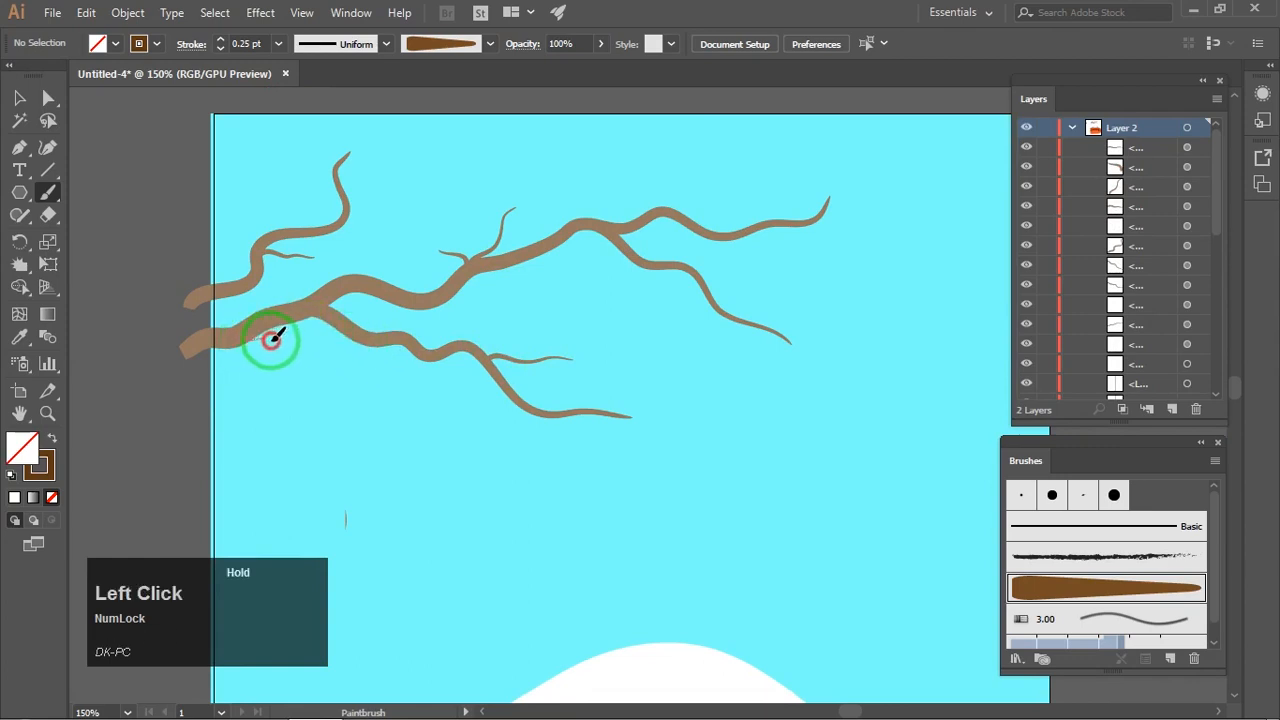
pyautogui.moveTo(271, 341); pyautogui.dragTo(303, 347)
# Paint thin twigs on the main branch's right end, on the right side branch and hanging down beside its fork.
pyautogui.moveTo(538, 295); pyautogui.dragTo(471, 340)
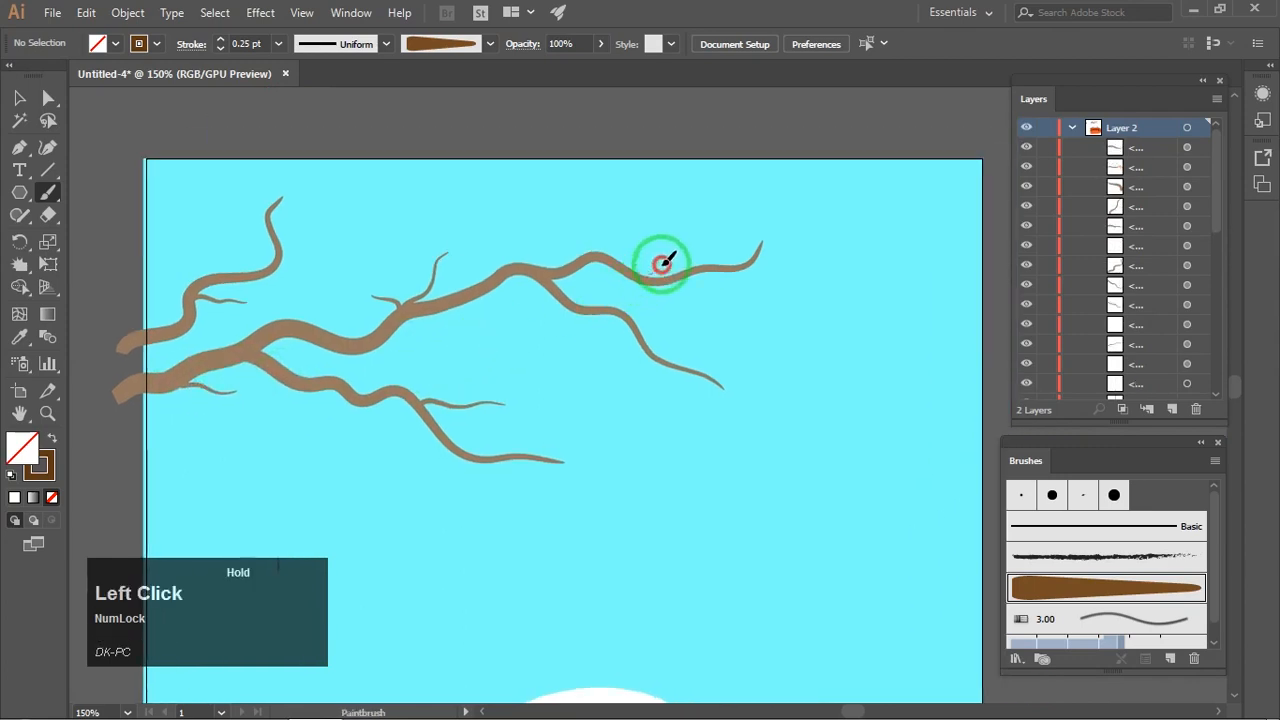
pyautogui.moveTo(663, 262); pyautogui.dragTo(667, 236)
pyautogui.moveTo(646, 331); pyautogui.dragTo(695, 362)
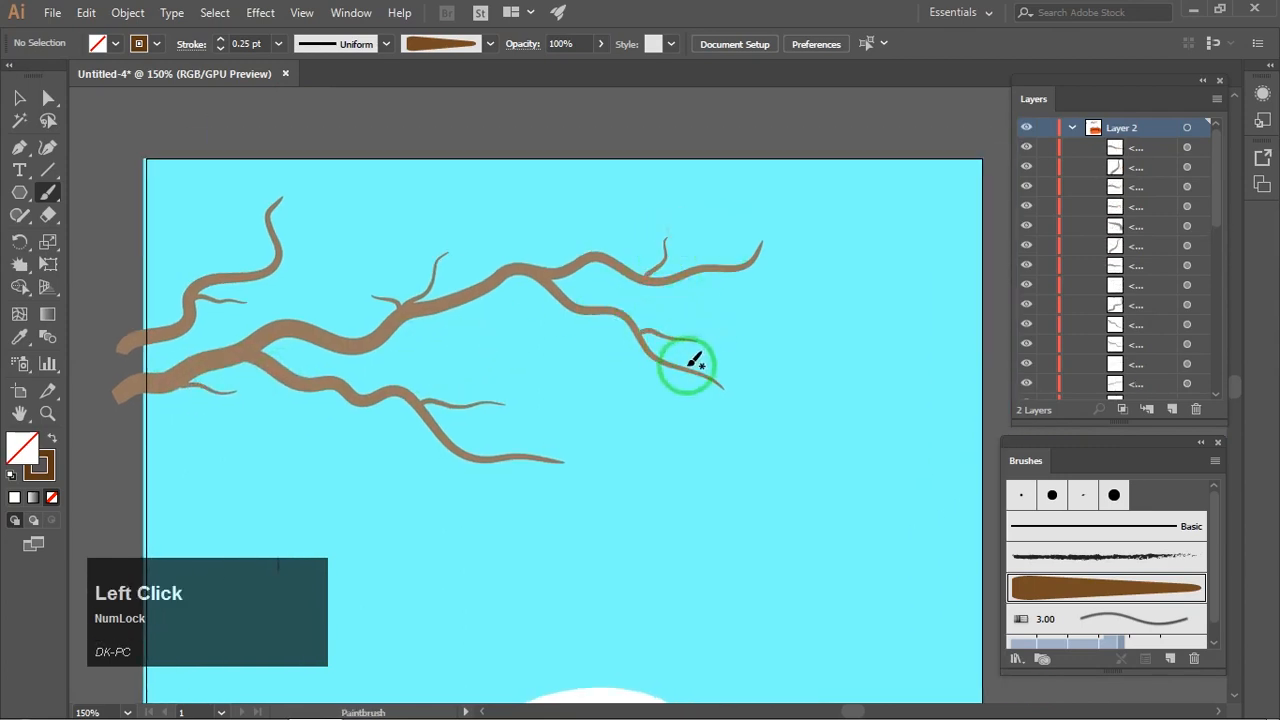
pyautogui.scroll(3, 590, 291)
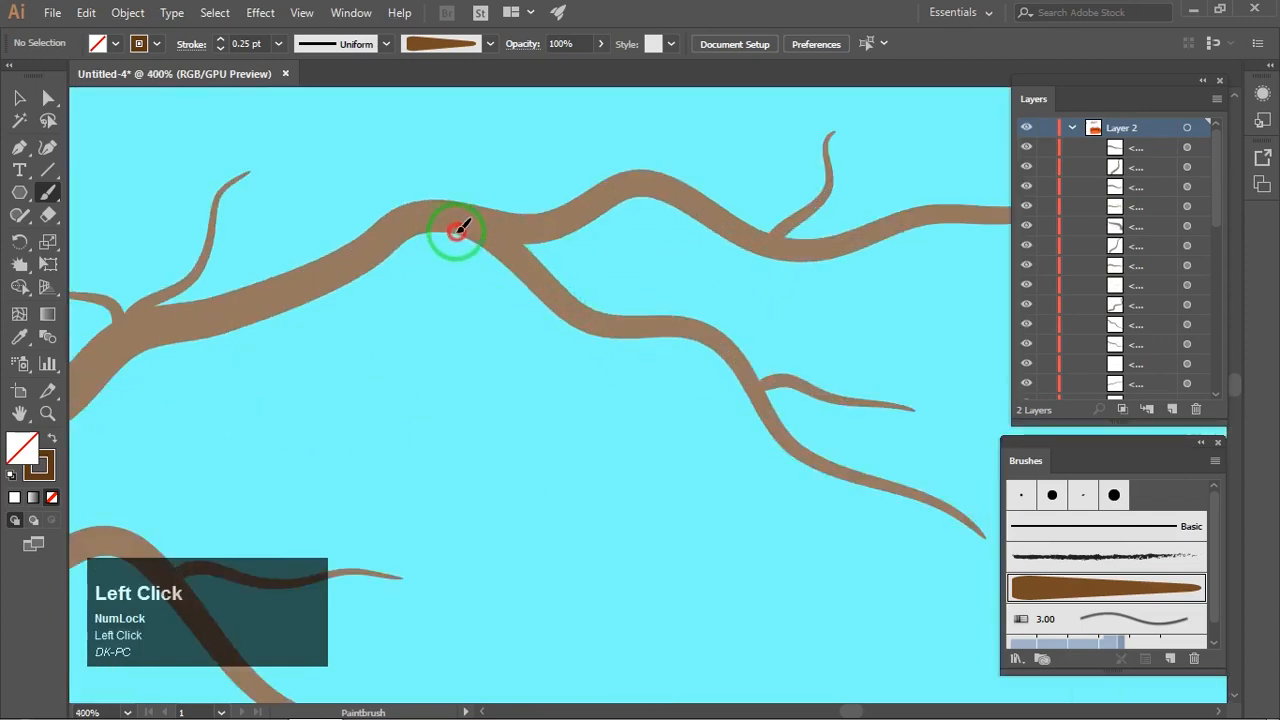
pyautogui.moveTo(485, 335); pyautogui.dragTo(527, 368)
pyautogui.scroll(-5, 560, 385)
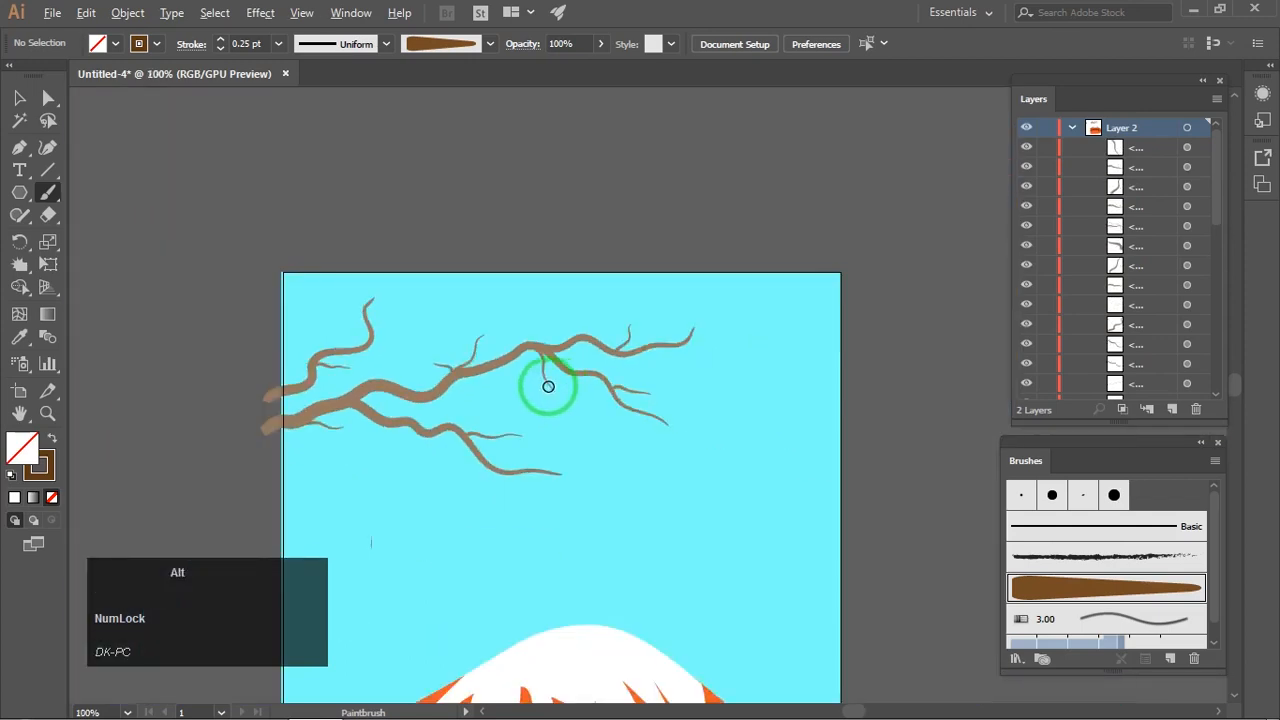
# Examine how the hanging twig and the right side branch's twig join their branches.
pyautogui.scroll(2, 550, 380)
pyautogui.press('v')
pyautogui.scroll(3, 543, 371)
pyautogui.click(537, 343)
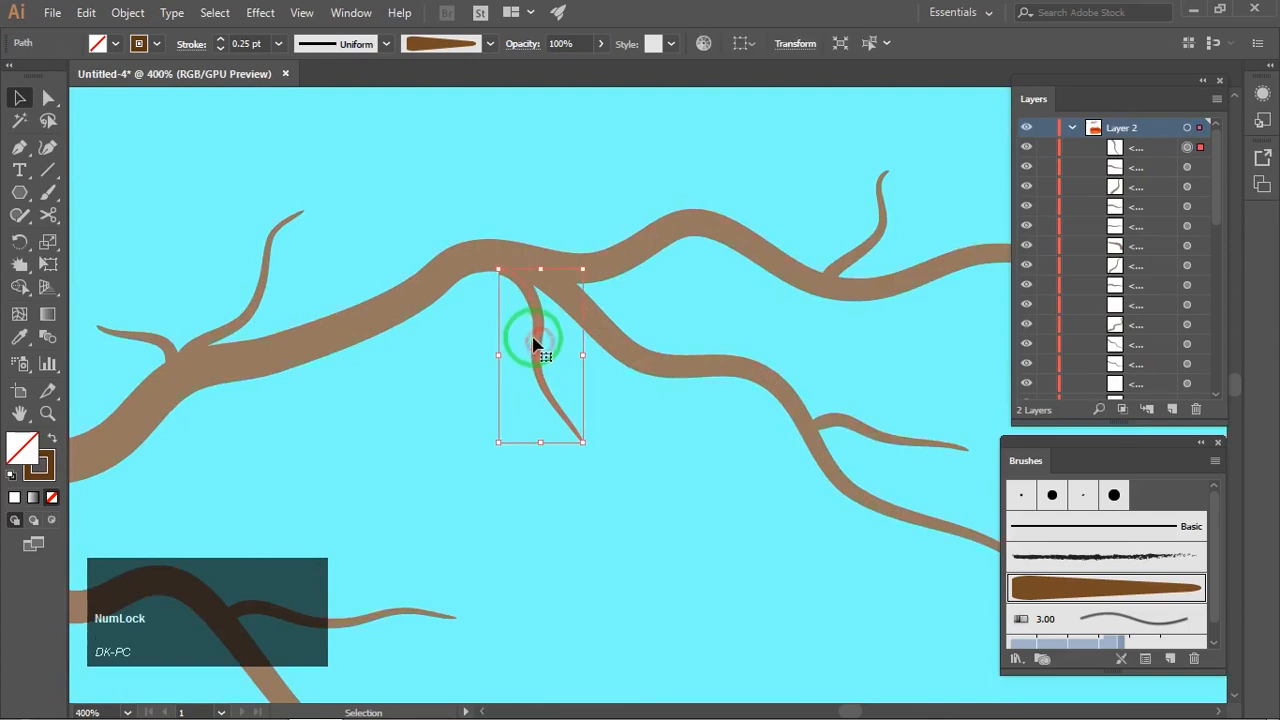
pyautogui.click(462, 368)
pyautogui.press('space')
pyautogui.moveTo(629, 357); pyautogui.dragTo(474, 305)
pyautogui.click(685, 375)
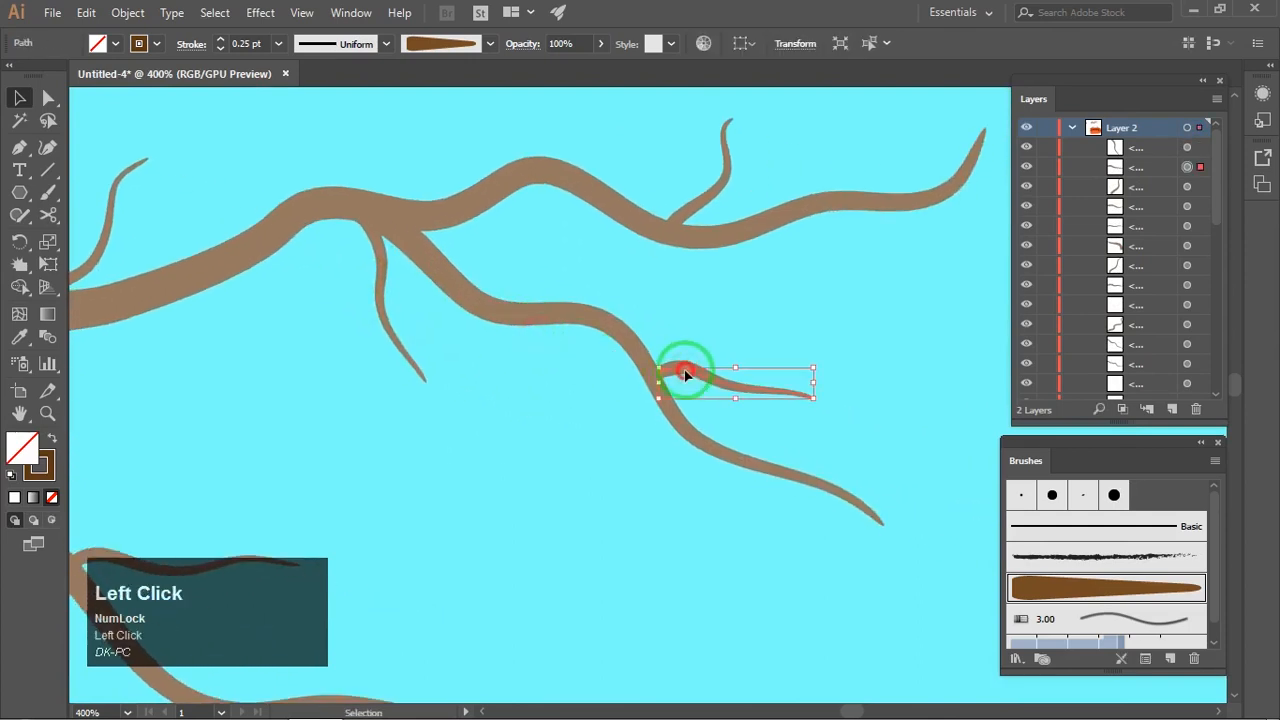
pyautogui.click(686, 322)
pyautogui.scroll(-5, 686, 310)
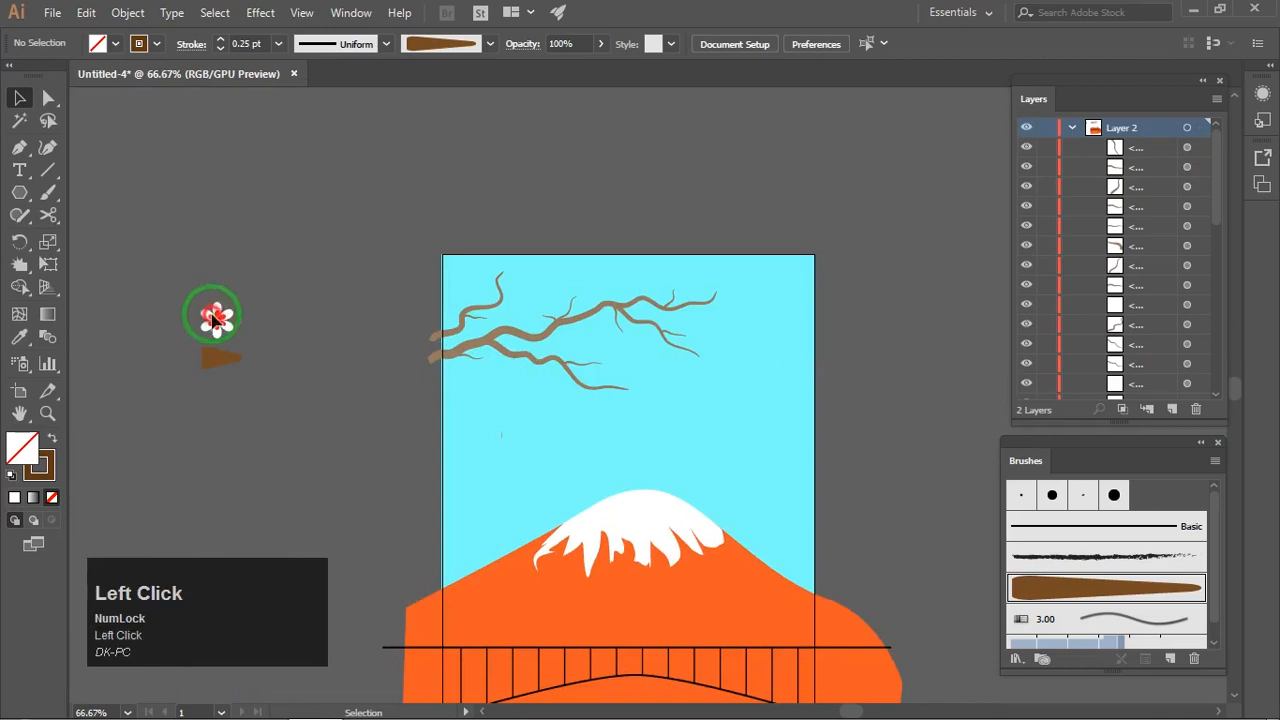
# Place a copy of the flower on the artboard, scale it down and position it on the upper-left branch's tip.
pyautogui.click(212, 315)
pyautogui.moveTo(219, 321); pyautogui.dragTo(532, 277)
pyautogui.click(543, 217)
pyautogui.scroll(1, 530, 283)
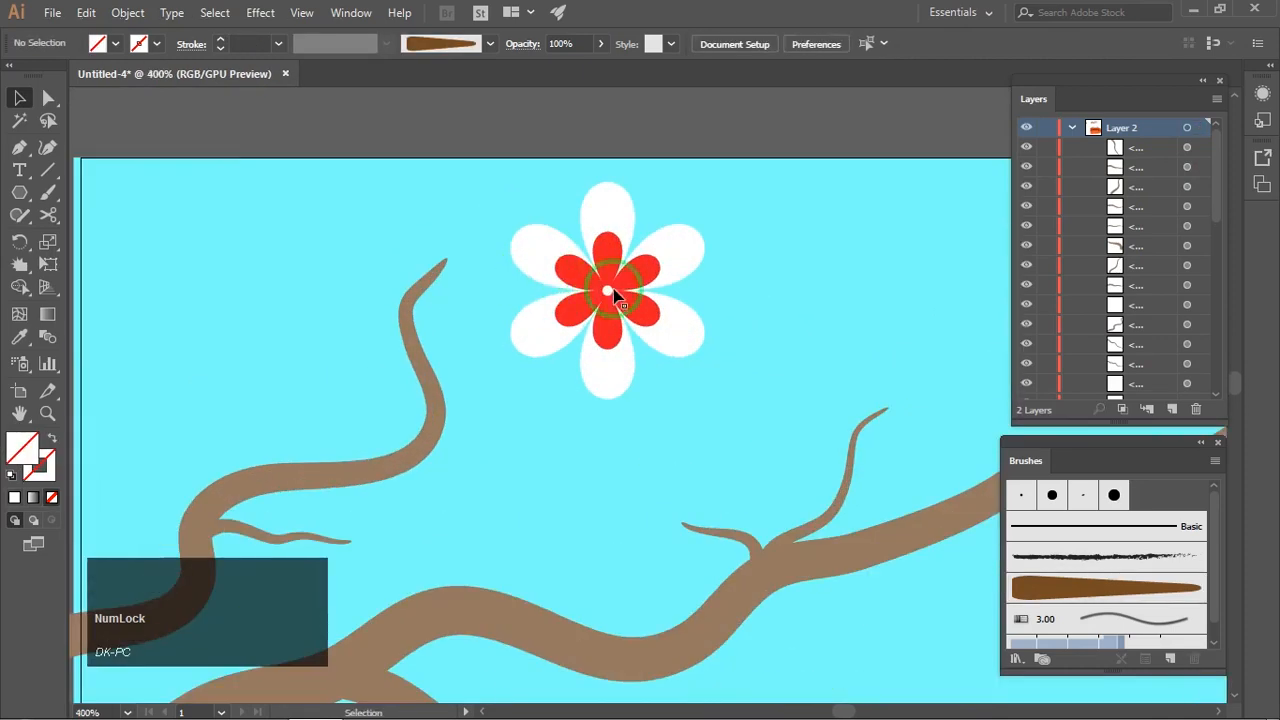
pyautogui.moveTo(611, 292); pyautogui.dragTo(445, 264)
pyautogui.moveTo(542, 167); pyautogui.dragTo(510, 188)
pyautogui.moveTo(449, 262); pyautogui.dragTo(457, 263)
pyautogui.click(543, 251)
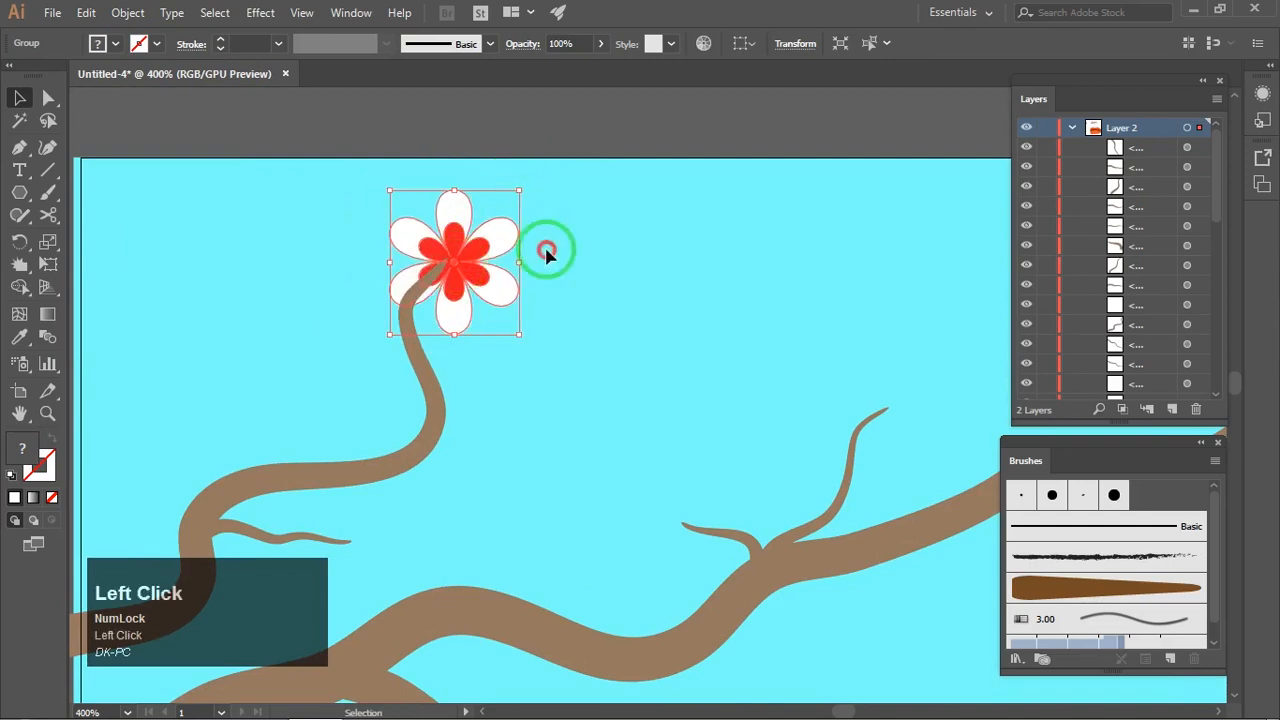
# Bring the flower to the front of the branch and nudge it into place over the tip.
pyautogui.rightClick(459, 263)
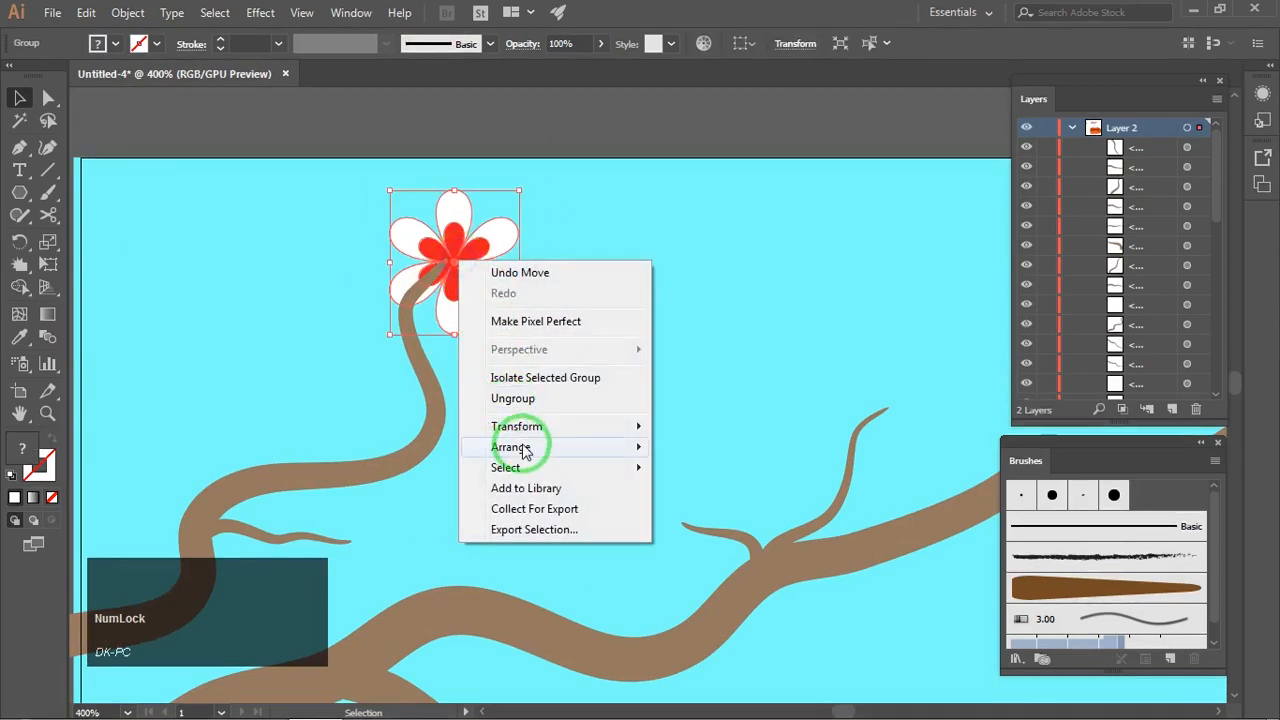
pyautogui.moveTo(524, 450)
pyautogui.click(723, 434)
pyautogui.click(534, 300)
pyautogui.click(443, 263)
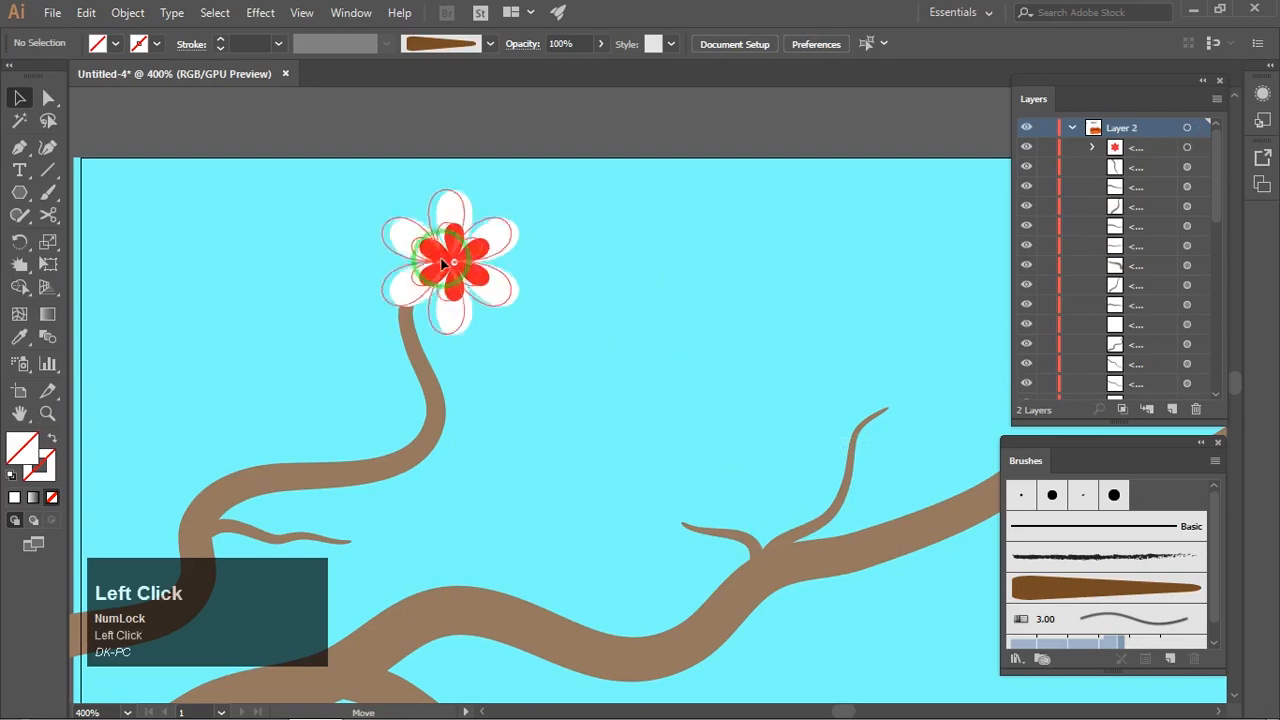
pyautogui.moveTo(443, 263); pyautogui.dragTo(449, 270)
pyautogui.click(529, 263)
# Copy the small flower onto the tip of the lower side branch.
pyautogui.scroll(-6, 527, 278)
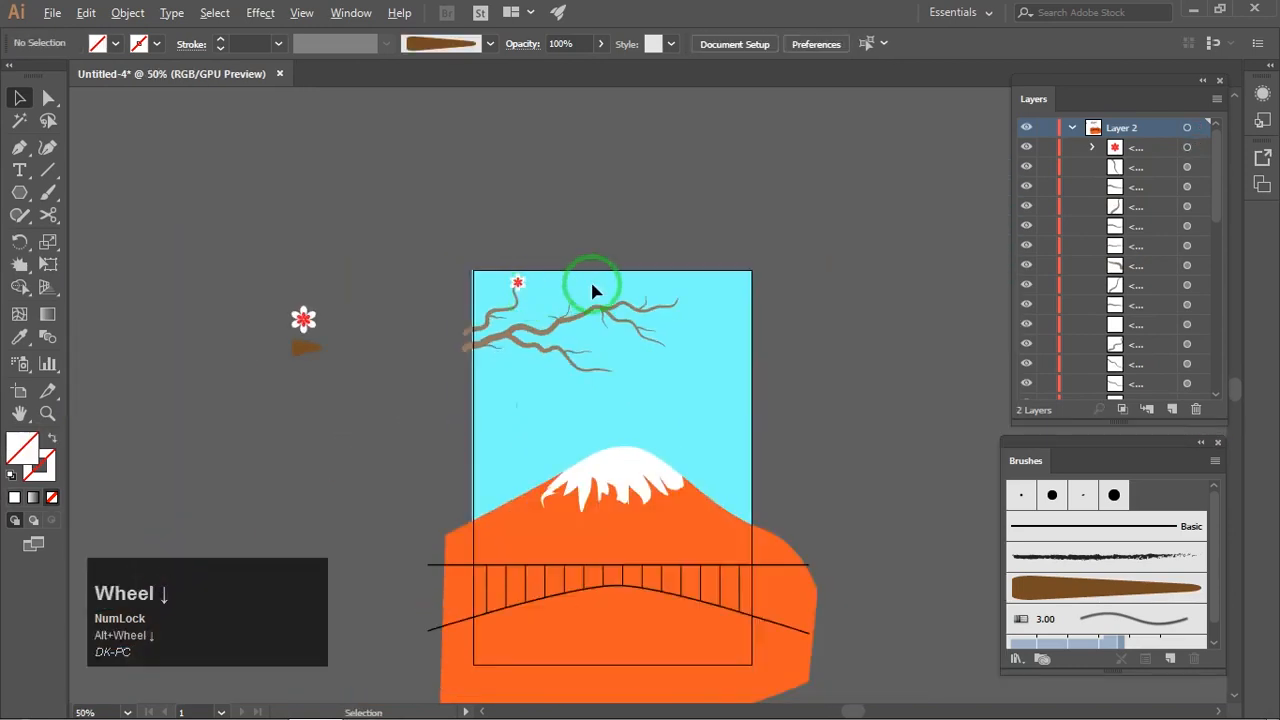
pyautogui.scroll(2, 543, 266)
pyautogui.scroll(2, 441, 252)
pyautogui.moveTo(510, 268); pyautogui.dragTo(421, 218)
pyautogui.moveTo(347, 196); pyautogui.dragTo(723, 550)
pyautogui.click(700, 445)
pyautogui.moveTo(757, 432); pyautogui.dragTo(656, 434)
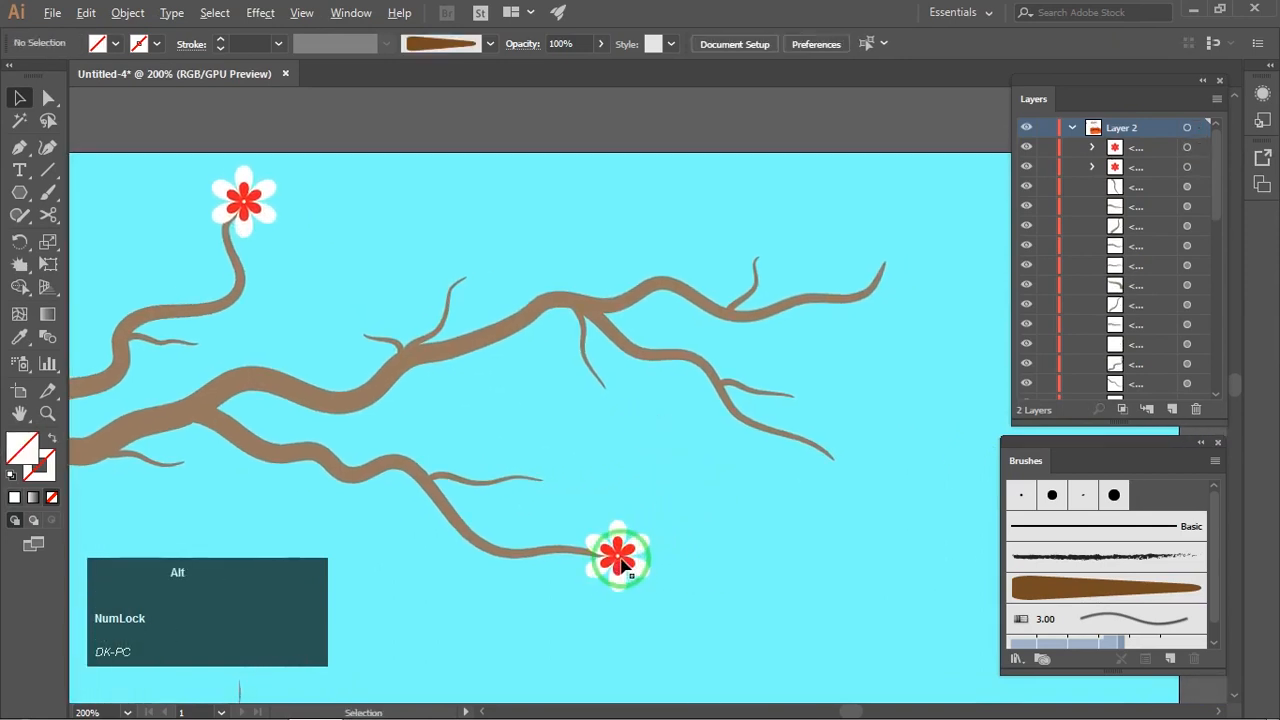
# Copy the flower onto the main branch's right tip and onto the tip of the right side branch.
pyautogui.moveTo(621, 566); pyautogui.dragTo(888, 269)
pyautogui.click(914, 345)
pyautogui.moveTo(914, 345); pyautogui.dragTo(853, 340)
pyautogui.moveTo(830, 258); pyautogui.dragTo(778, 456)
pyautogui.click(809, 391)
pyautogui.moveTo(626, 408); pyautogui.dragTo(732, 392)
# Copy the flower to the tall twig above the main branch's middle, scale it down and centre it on the tip.
pyautogui.moveTo(885, 435); pyautogui.dragTo(513, 250)
pyautogui.scroll(2, 529, 233)
pyautogui.moveTo(557, 201); pyautogui.dragTo(529, 217)
pyautogui.moveTo(489, 279); pyautogui.dragTo(489, 284)
pyautogui.click(560, 241)
pyautogui.scroll(-1, 560, 241)
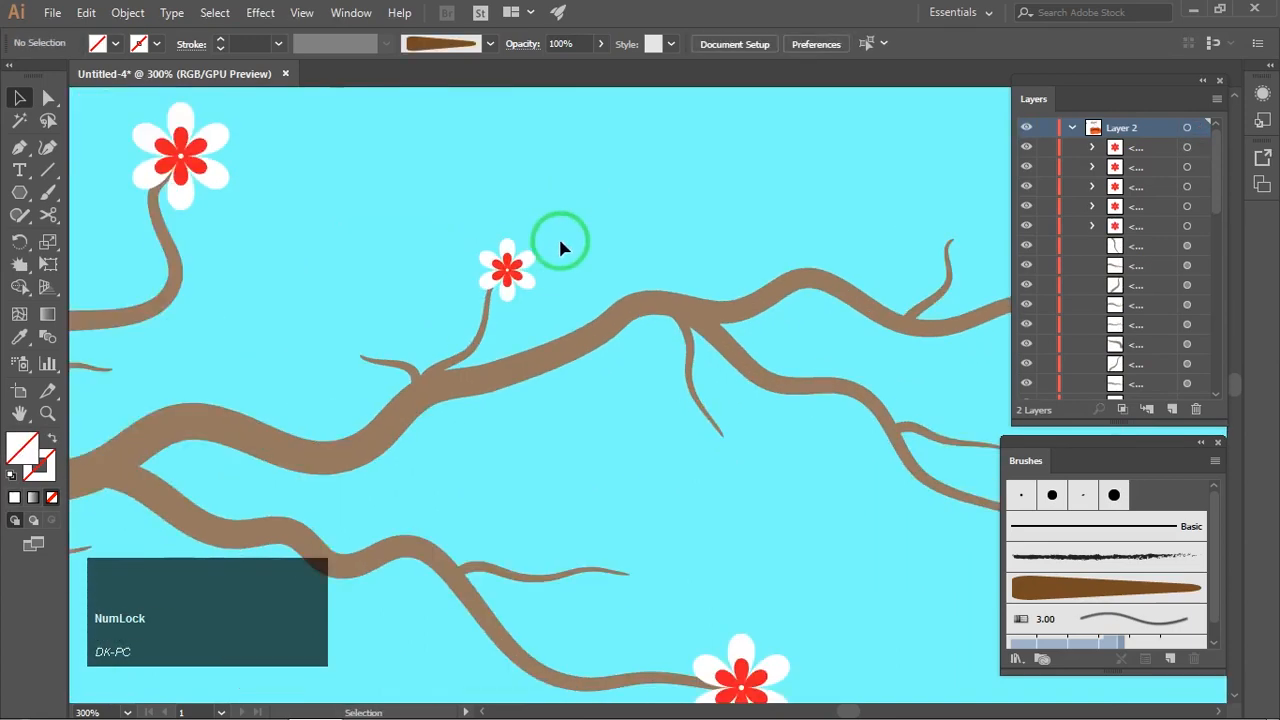
# Copy the flower onto the tips of the twigs on the right half of the branches, scaling the copies on the thinnest twigs smaller.
pyautogui.moveTo(560, 241); pyautogui.dragTo(438, 208)
pyautogui.moveTo(391, 234); pyautogui.dragTo(601, 398)
pyautogui.moveTo(601, 398); pyautogui.dragTo(705, 172)
pyautogui.moveTo(705, 172); pyautogui.dragTo(472, 366)
pyautogui.moveTo(460, 369); pyautogui.dragTo(551, 308)
pyautogui.moveTo(534, 324); pyautogui.dragTo(906, 265)
pyautogui.click(790, 340)
pyautogui.scroll(-2, 790, 340)
pyautogui.moveTo(643, 269); pyautogui.dragTo(565, 317)
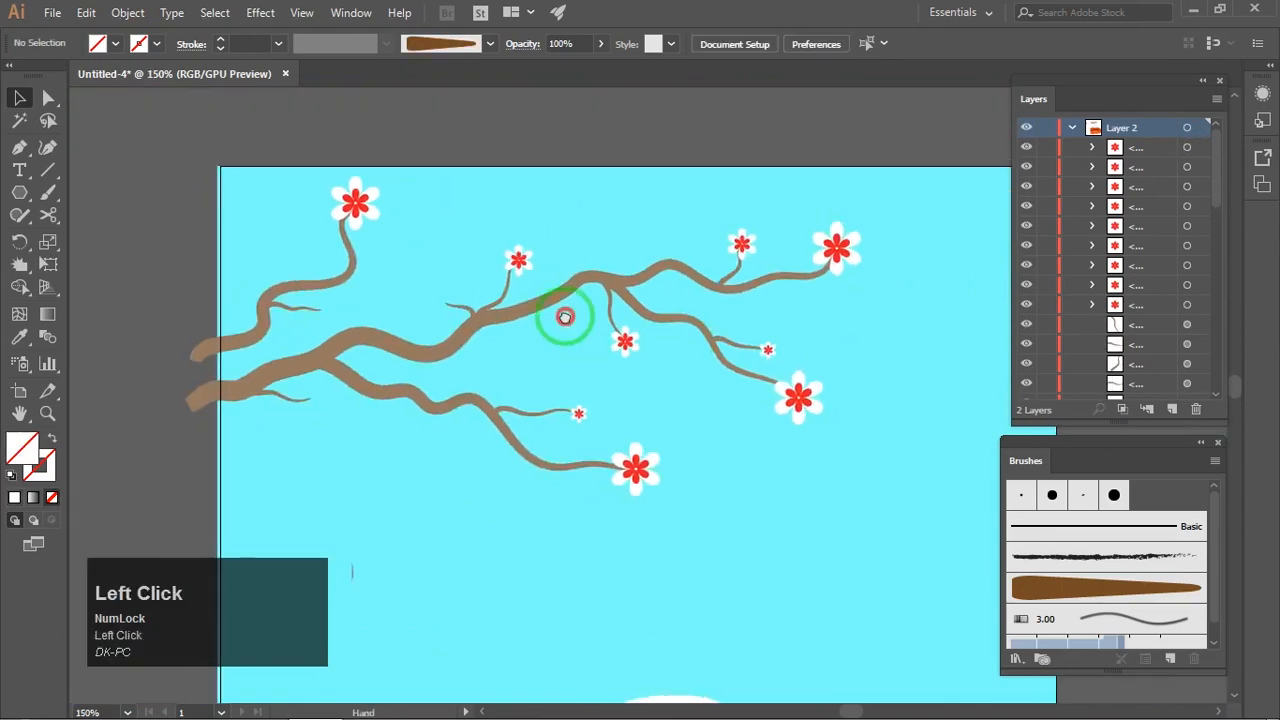
# Copy small flowers onto the tips of the three short twigs on the left and just above the lower branch's fork.
pyautogui.scroll(2, 384, 309)
pyautogui.moveTo(774, 517); pyautogui.dragTo(507, 293)
pyautogui.moveTo(507, 293); pyautogui.dragTo(457, 227)
pyautogui.moveTo(463, 218); pyautogui.dragTo(443, 400)
pyautogui.click(460, 342)
pyautogui.scroll(-3, 453, 322)
pyautogui.scroll(2, 660, 345)
pyautogui.moveTo(688, 247); pyautogui.dragTo(523, 307)
pyautogui.moveTo(740, 314); pyautogui.dragTo(597, 314)
pyautogui.scroll(-2, 526, 294)
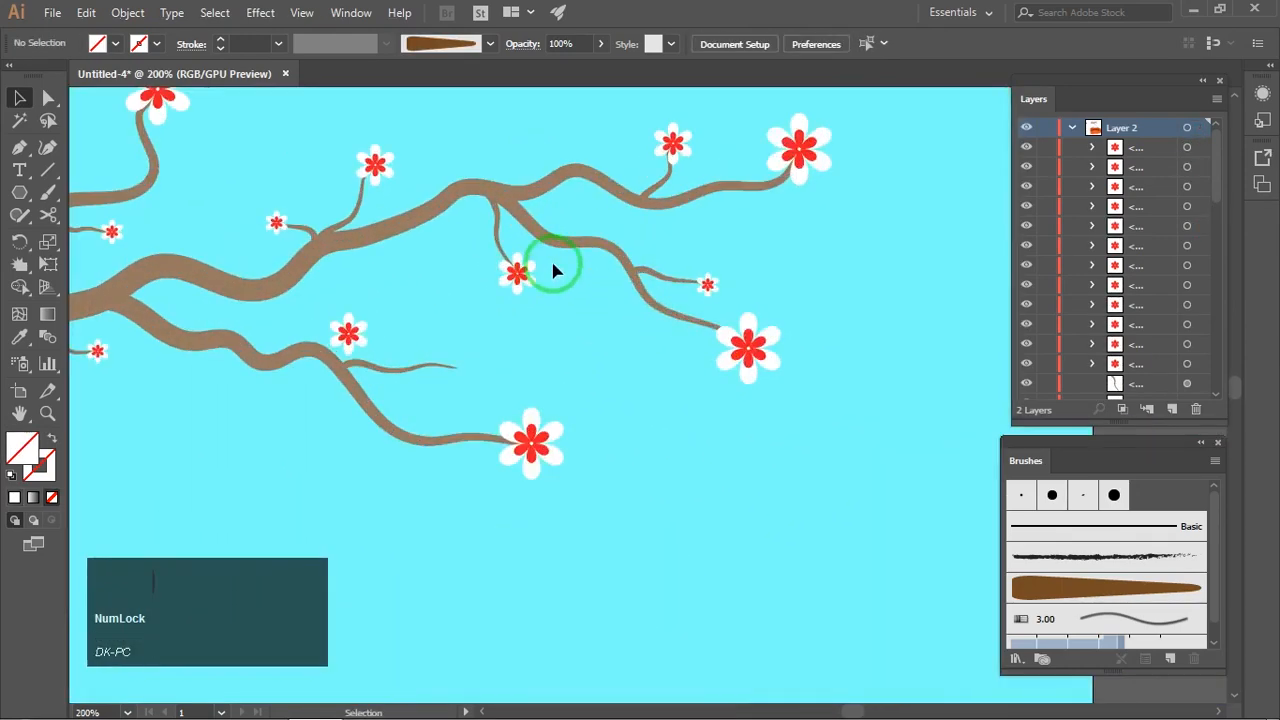
# Copy a small flower above the main branch's right fork and another beneath the middle of the lower side branch.
pyautogui.moveTo(553, 264); pyautogui.dragTo(583, 300)
pyautogui.moveTo(550, 309); pyautogui.dragTo(694, 292)
pyautogui.scroll(-2, 525, 300)
pyautogui.scroll(1, 690, 315)
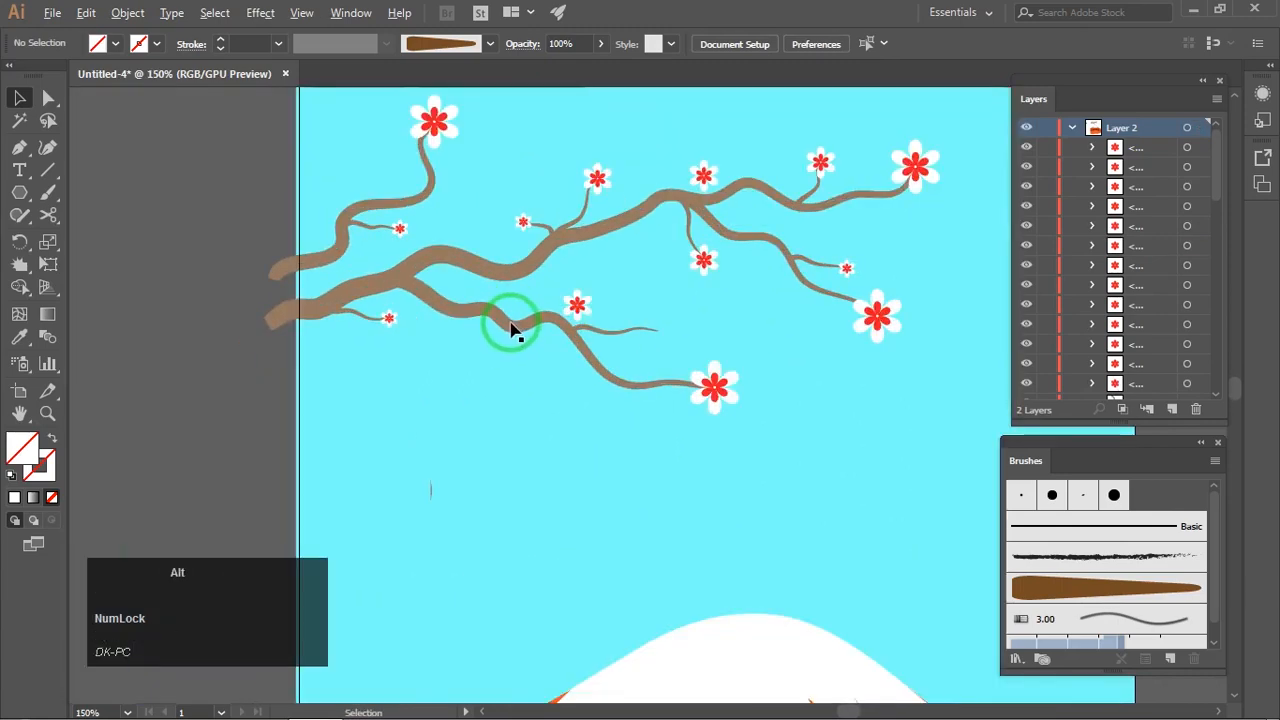
pyautogui.moveTo(575, 305); pyautogui.dragTo(483, 342)
pyautogui.click(600, 304)
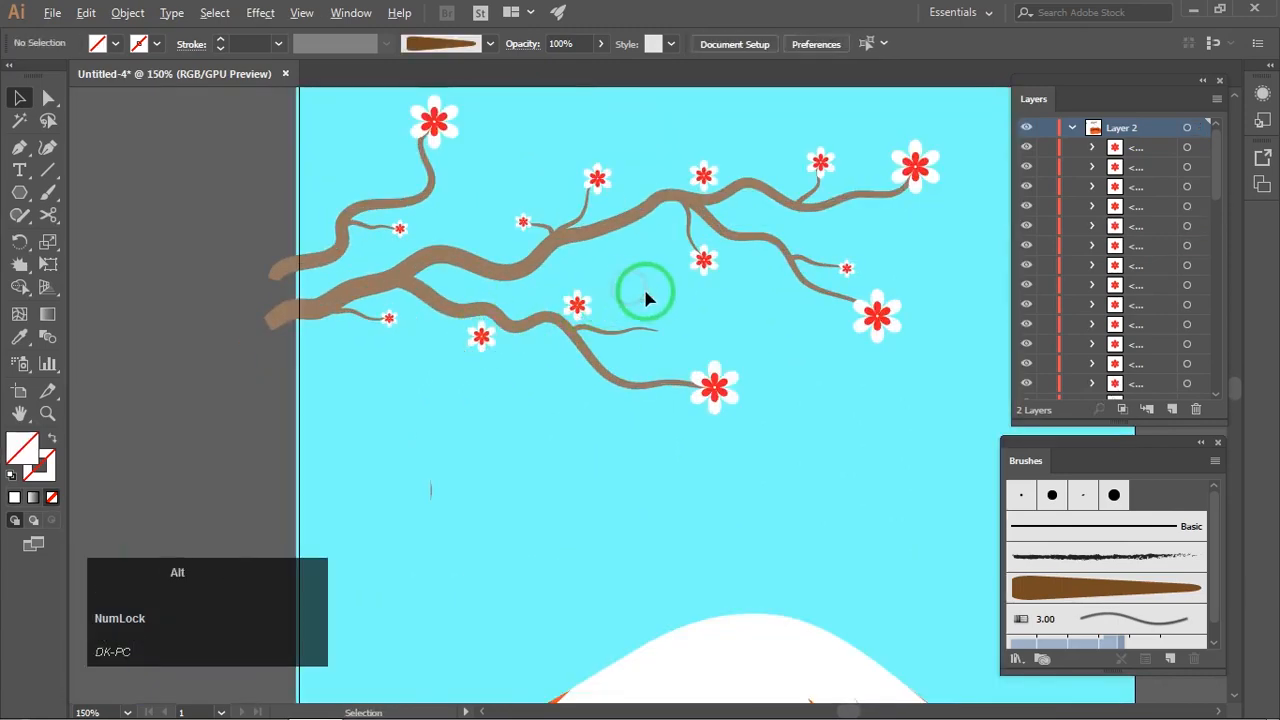
pyautogui.scroll(-2, 646, 295)
pyautogui.moveTo(764, 366); pyautogui.dragTo(663, 296)
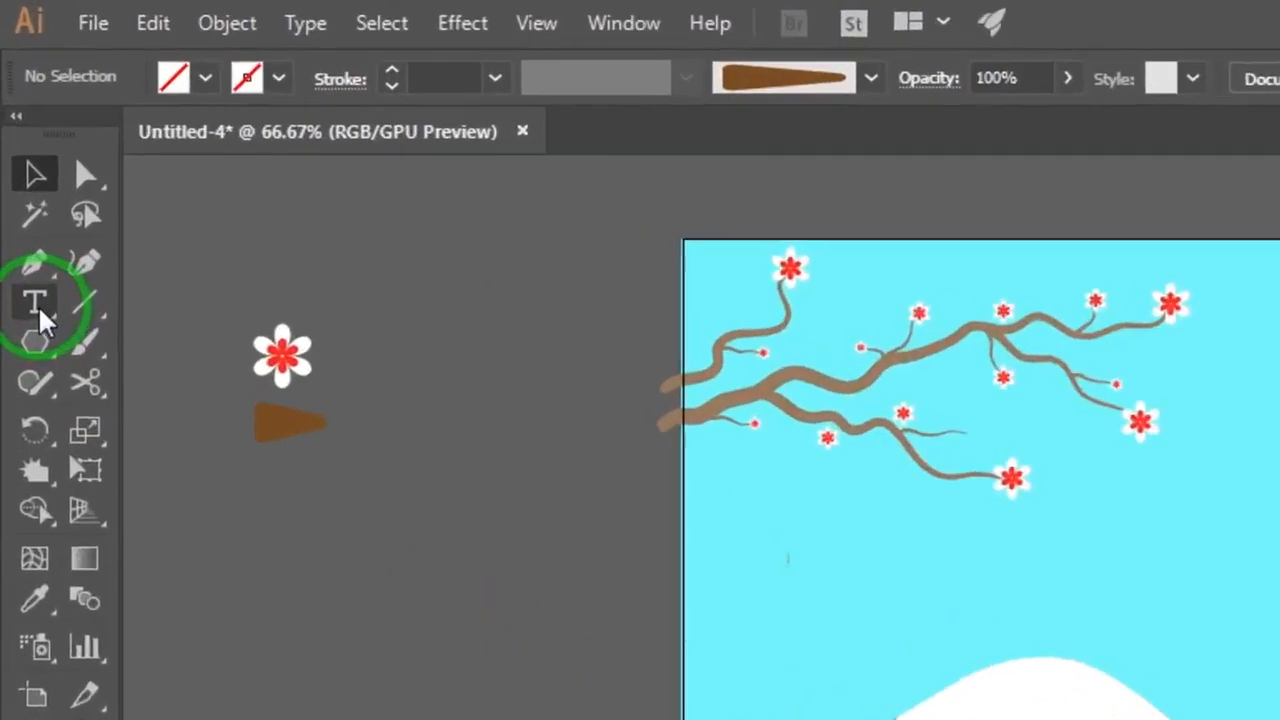
# Add the text "Visit" at 21 pt in the sky above the hill and scale it up.
pyautogui.click(20, 175)
pyautogui.press('Num_Lock')
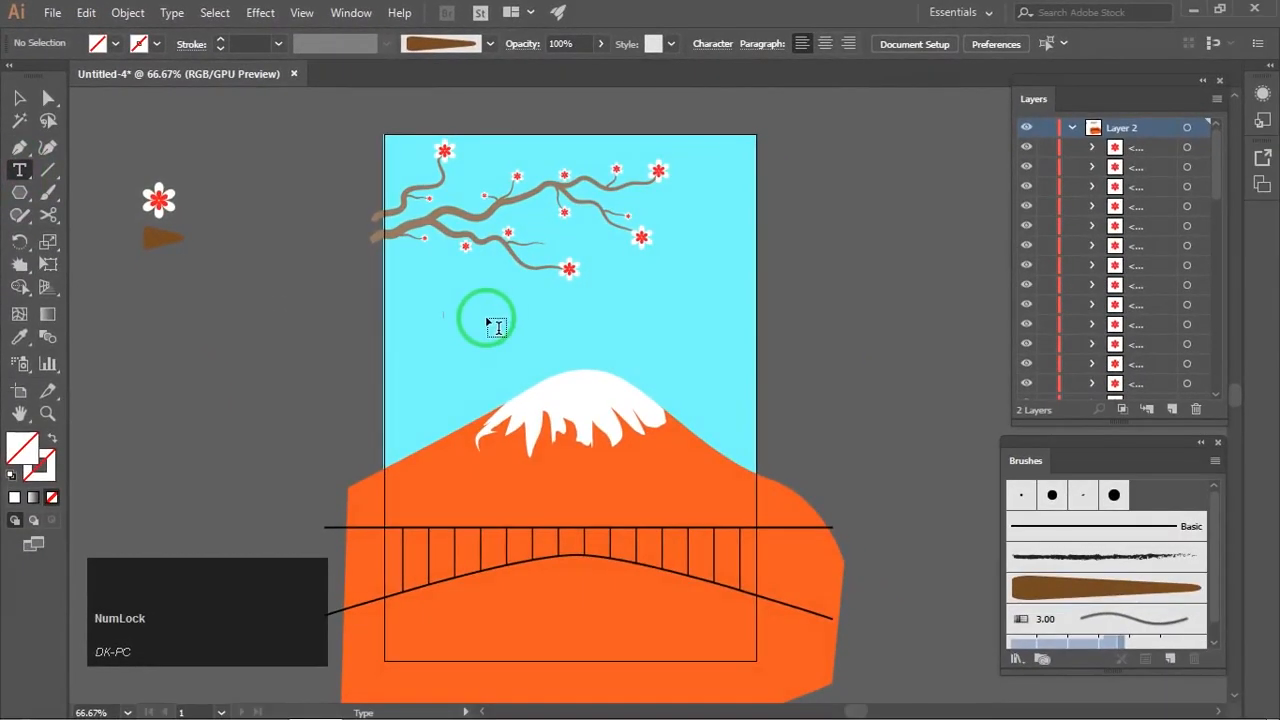
pyautogui.click(505, 322)
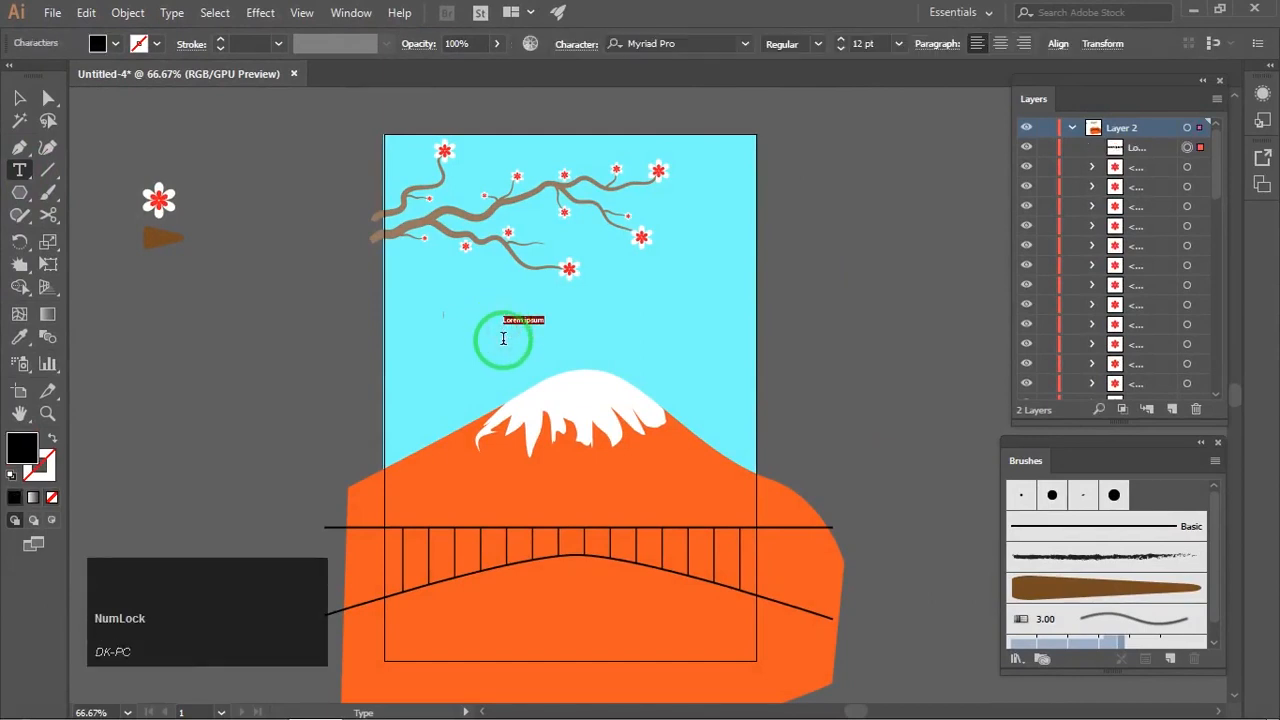
pyautogui.click(280, 44)
pyautogui.click(898, 44)
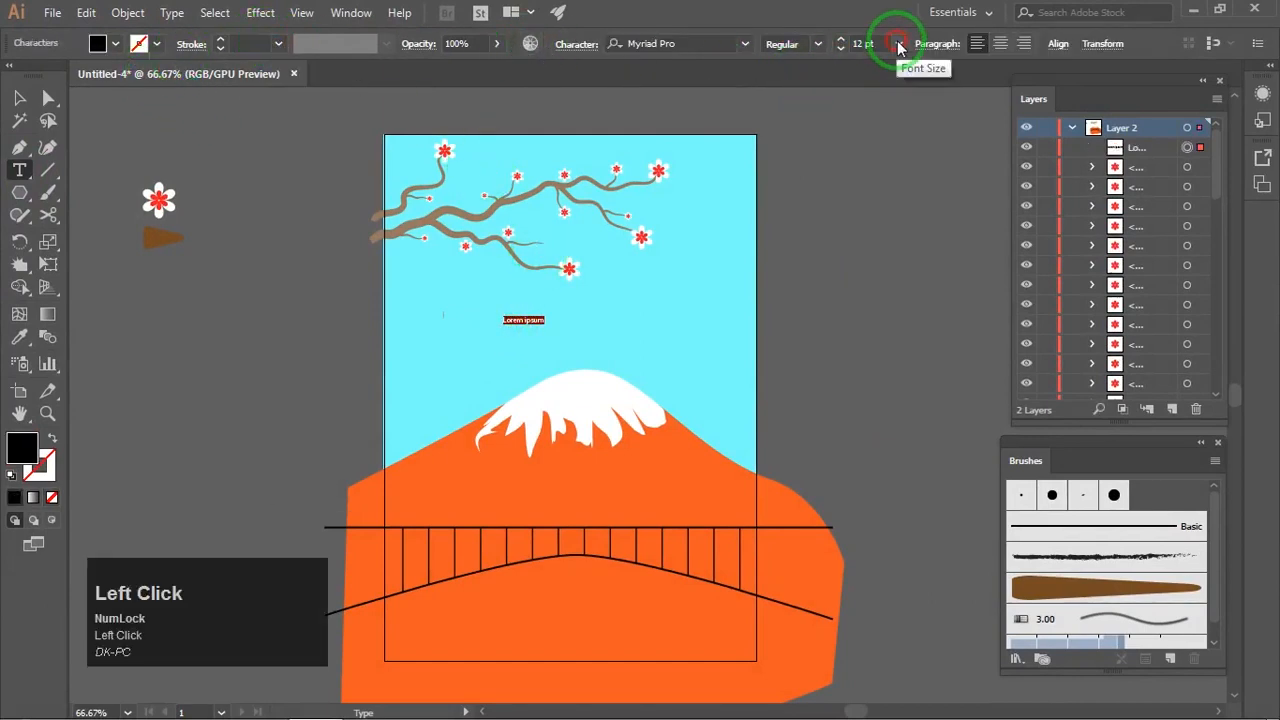
pyautogui.click(898, 44)
pyautogui.click(921, 275)
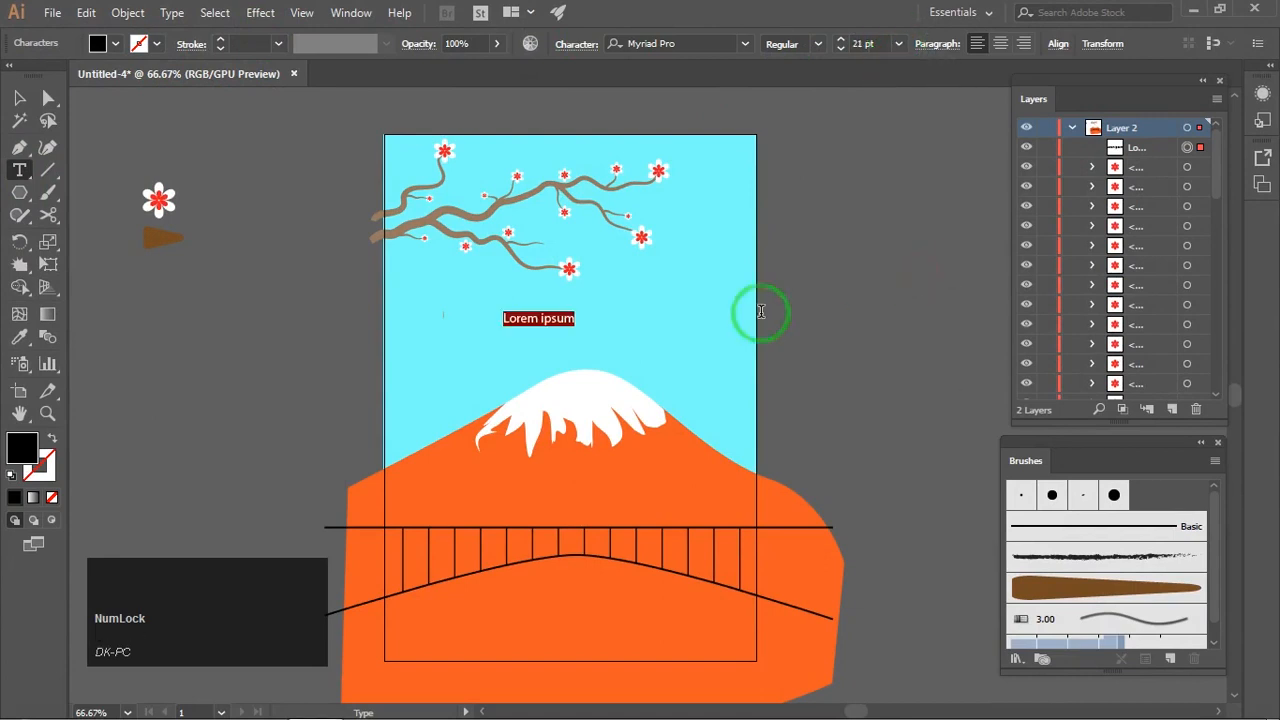
pyautogui.write('V')
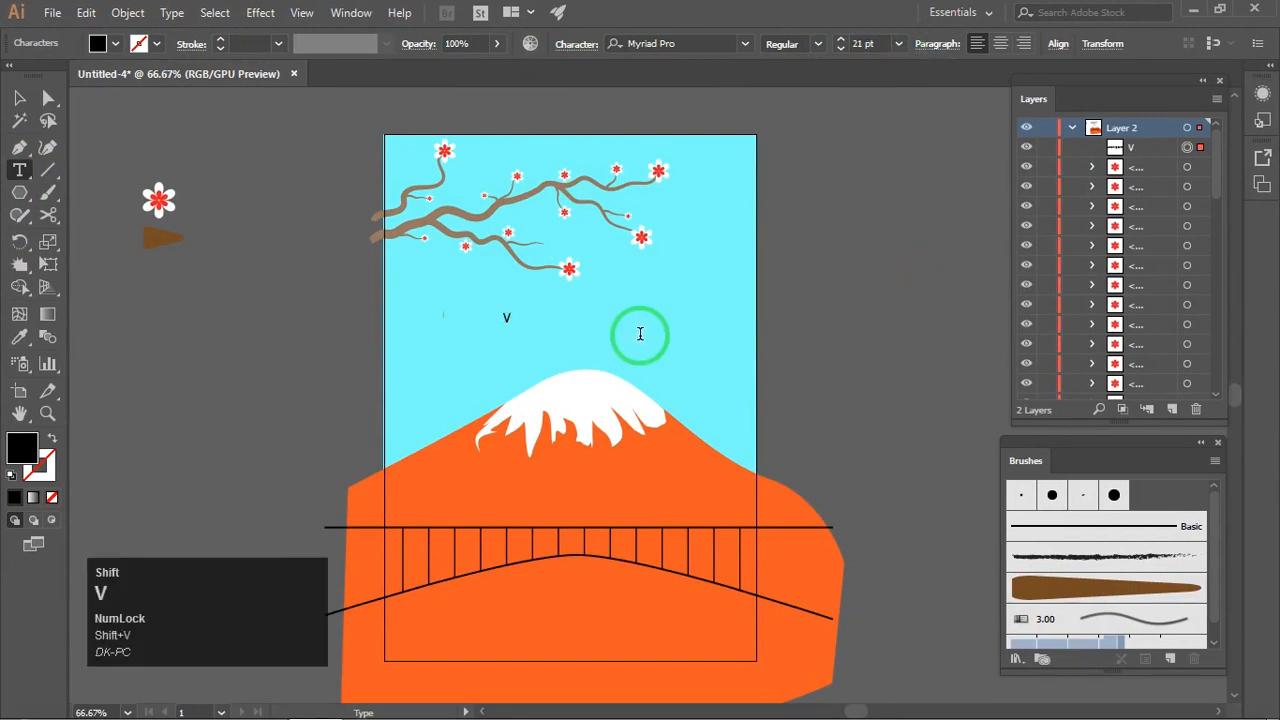
pyautogui.write('isit')
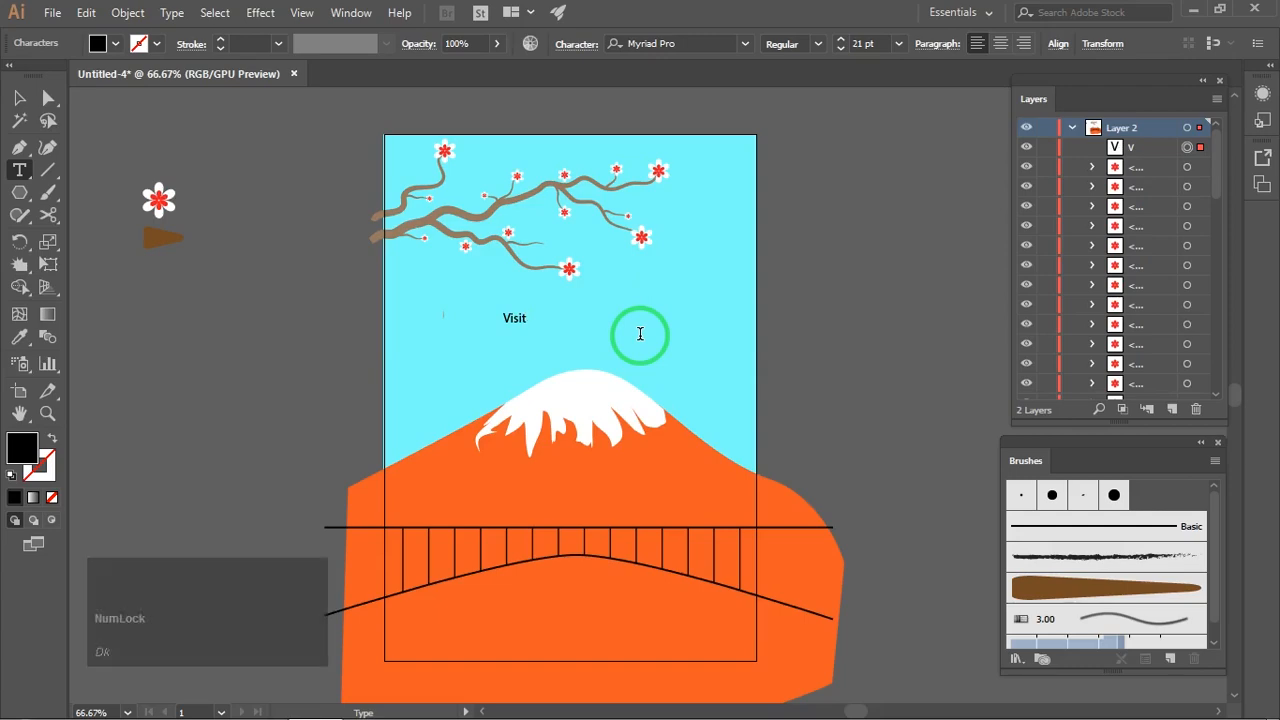
pyautogui.press('Escape')
pyautogui.moveTo(595, 322); pyautogui.dragTo(596, 322)
# Add the text "INDIA", enlarge it and place it at the artboard's right edge, with "Visit" shifted left.
pyautogui.press('t')
pyautogui.click(412, 363)
pyautogui.write('IND')
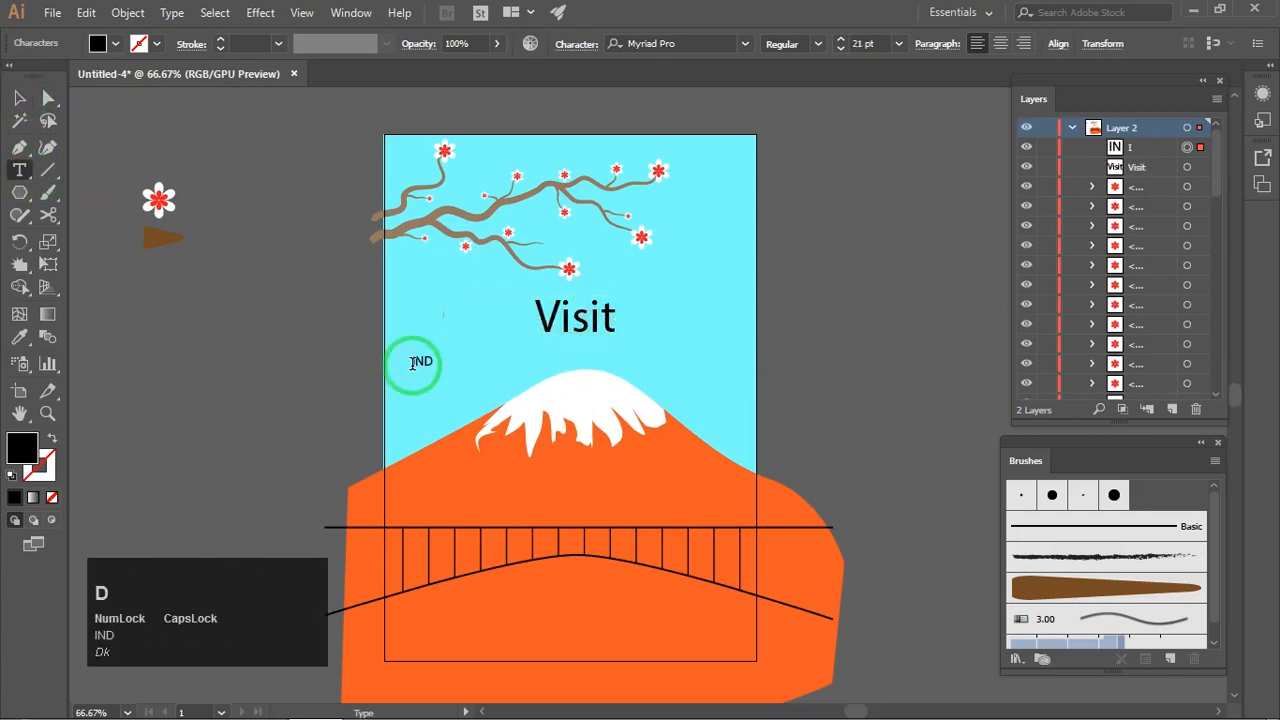
pyautogui.write('IA')
pyautogui.click(19, 98)
pyautogui.moveTo(447, 371); pyautogui.dragTo(467, 382)
pyautogui.moveTo(464, 363); pyautogui.dragTo(727, 352)
pyautogui.moveTo(583, 318); pyautogui.dragTo(501, 312)
# Change the font of the word "Visit" to MV Boli.
pyautogui.scroll(3, 508, 315)
pyautogui.doubleClick(450, 345)
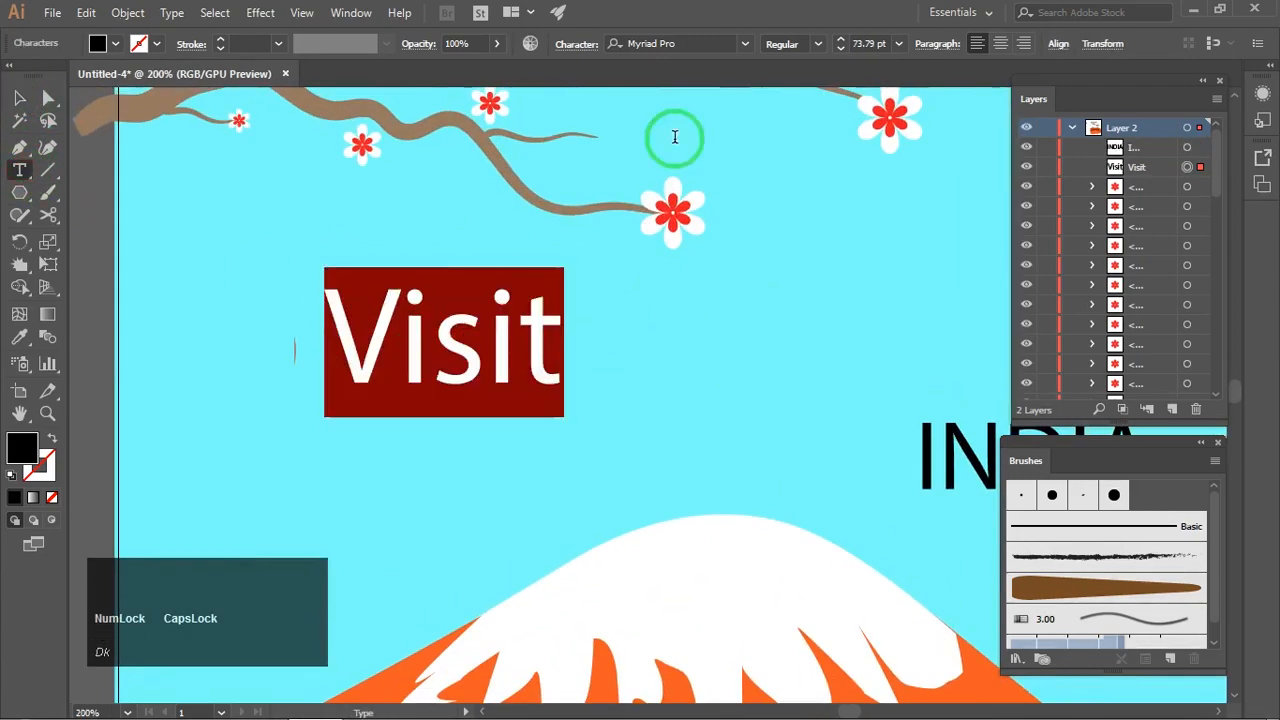
pyautogui.click(743, 43)
pyautogui.click(724, 286)
pyautogui.hotkey('ctrl', 'a')
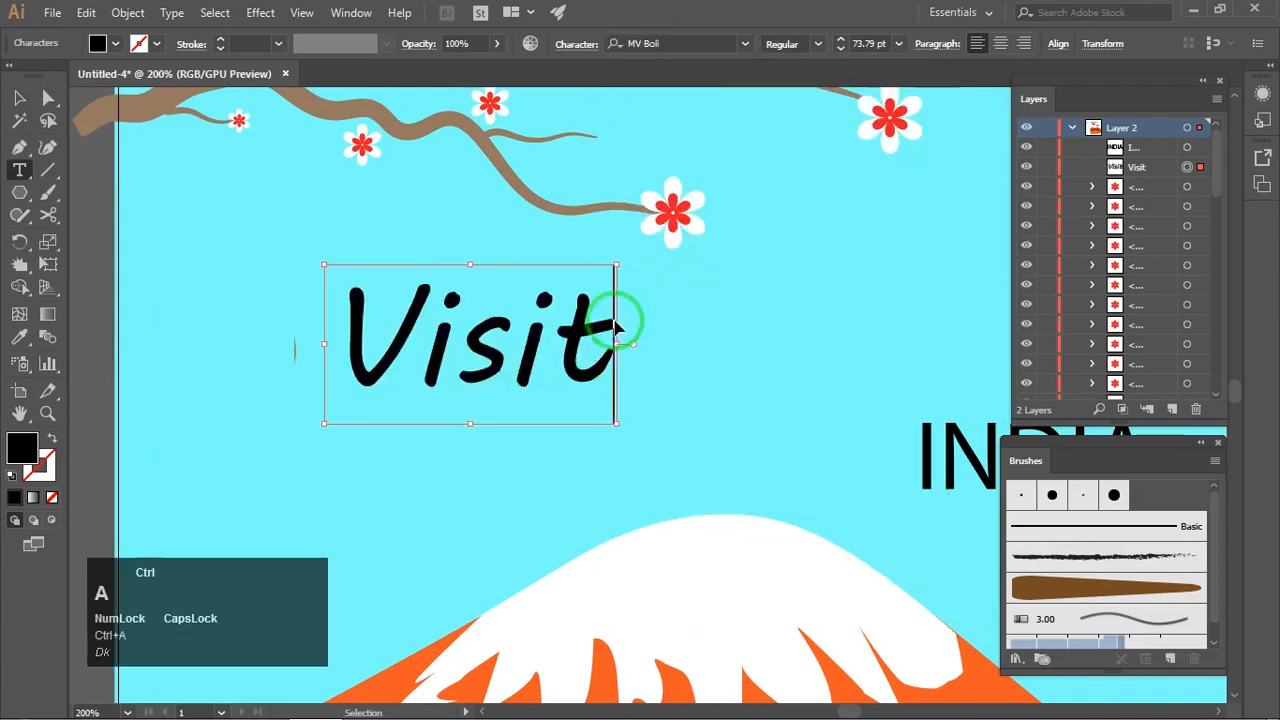
# Open the character settings and move "Visit" toward the centre above the snowy peak.
pyautogui.hotkey('ctrl', 't')
pyautogui.moveTo(680, 338); pyautogui.dragTo(211, 153)
pyautogui.click(922, 356)
pyautogui.scroll(-20, 922, 368)
pyautogui.click(475, 344)
pyautogui.hotkey('ctrl', 'z')
pyautogui.click(19, 98)
pyautogui.scroll(-1, 425, 280)
pyautogui.moveTo(430, 325); pyautogui.dragTo(576, 327)
# Change the font of the word "INDIA" to SALFrutiger-Bold.
pyautogui.moveTo(823, 423); pyautogui.dragTo(783, 417)
pyautogui.moveTo(202, 155); pyautogui.dragTo(227, 165)
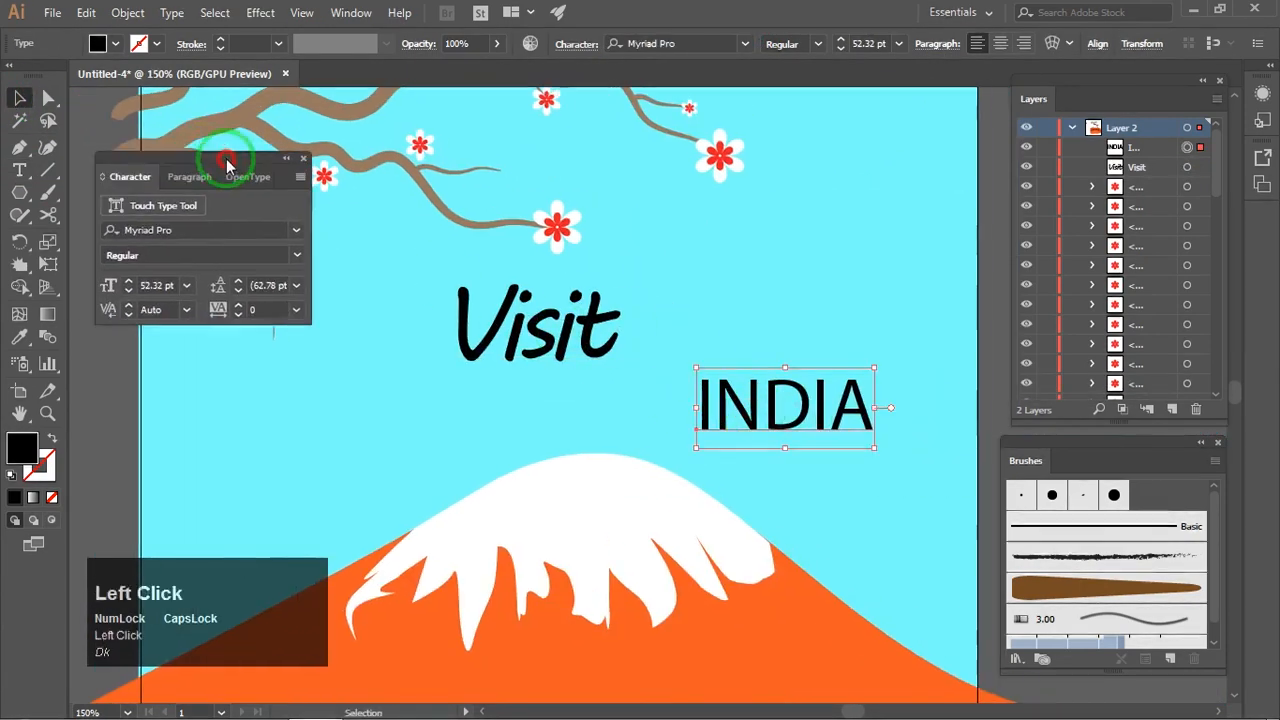
pyautogui.click(296, 230)
pyautogui.scroll(-3, 230, 487)
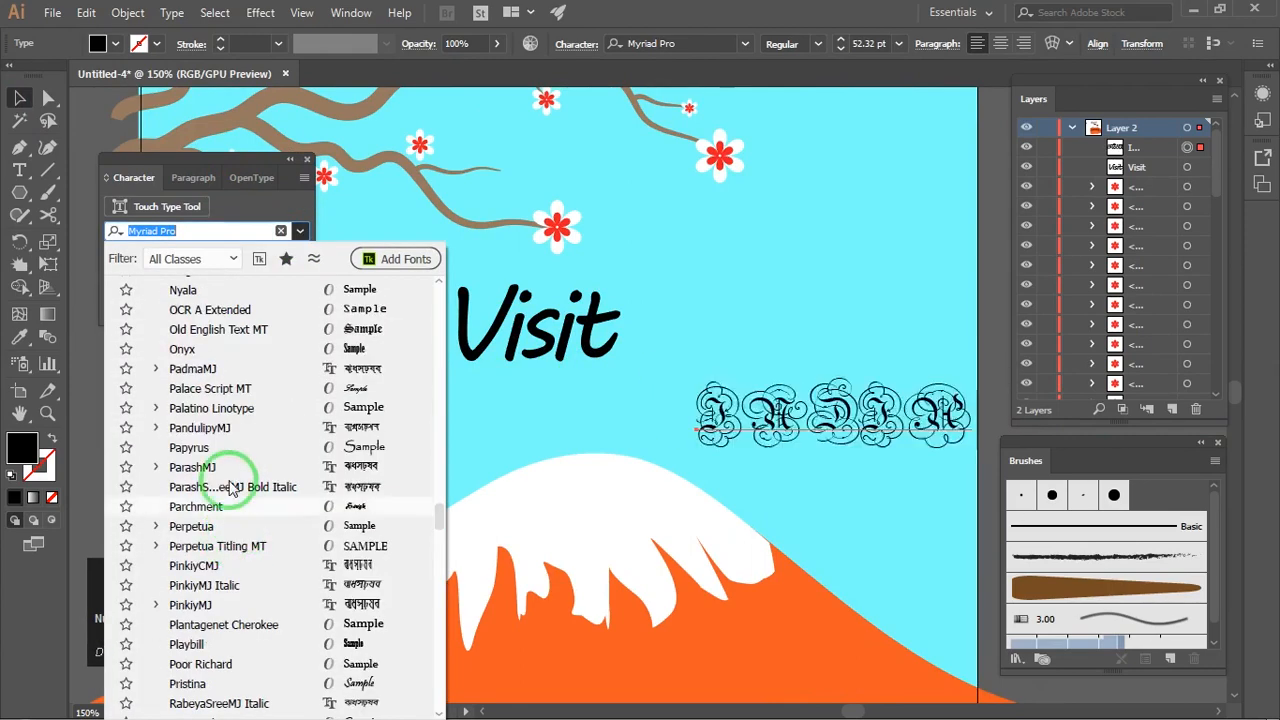
pyautogui.scroll(-5, 230, 487)
pyautogui.click(230, 584)
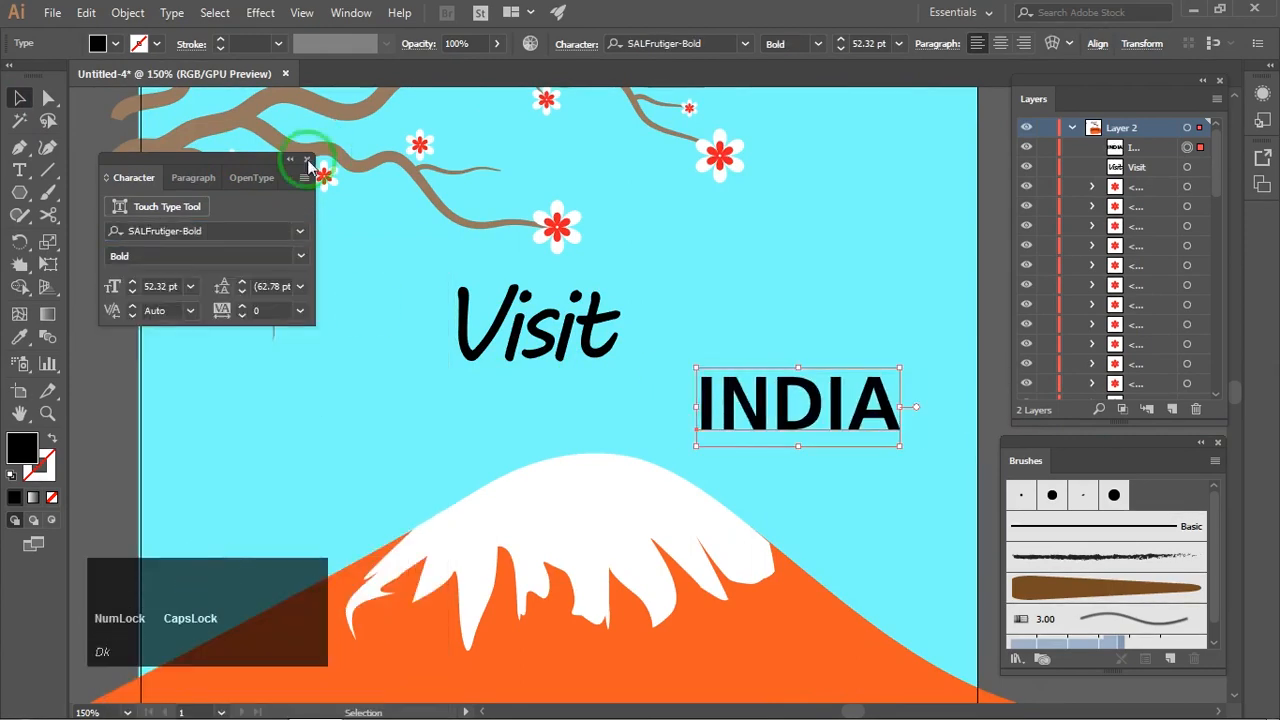
# Move "INDIA" directly under "Visit" and widen its letter tracking beyond 100.
pyautogui.moveTo(779, 408); pyautogui.dragTo(526, 409)
pyautogui.scroll(5, 265, 309)
pyautogui.click(302, 311)
pyautogui.click(327, 590)
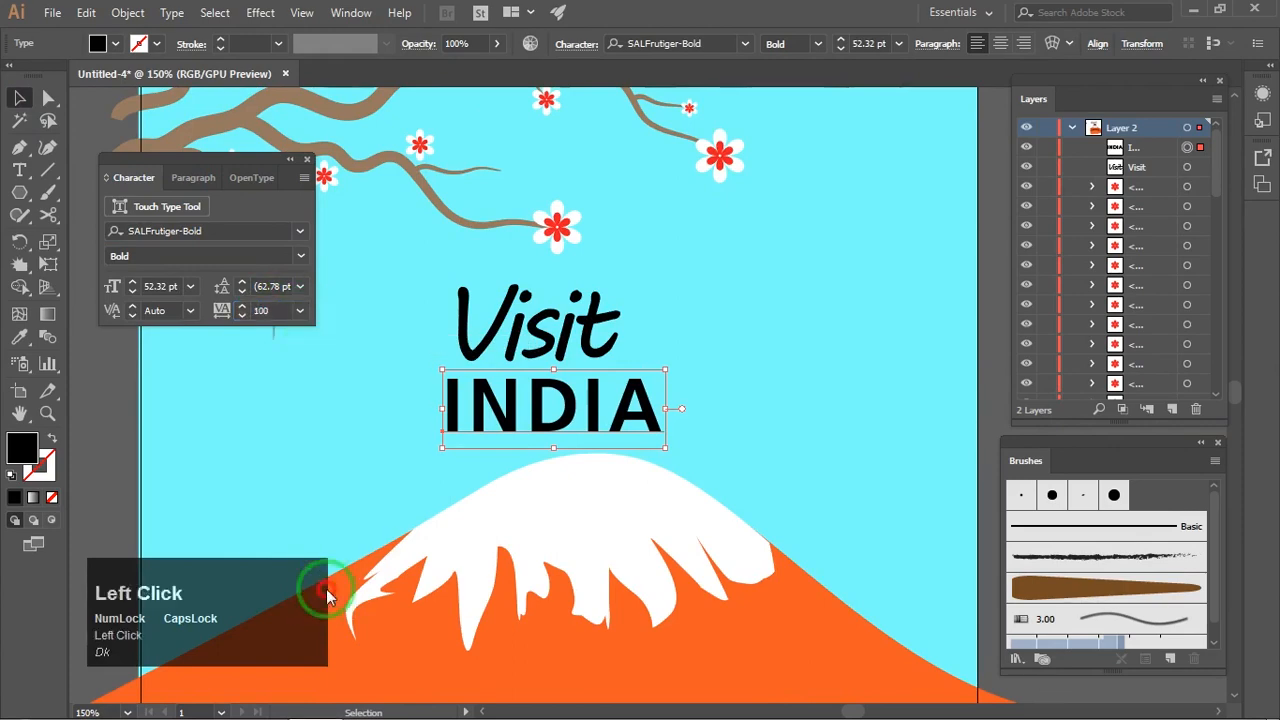
pyautogui.scroll(10, 230, 313)
pyautogui.click(307, 160)
# Centre "Visit" over "INDIA", scale it down to about 50 pt and move it slightly closer to "INDIA".
pyautogui.moveTo(606, 315); pyautogui.dragTo(651, 319)
pyautogui.moveTo(666, 275); pyautogui.dragTo(643, 293)
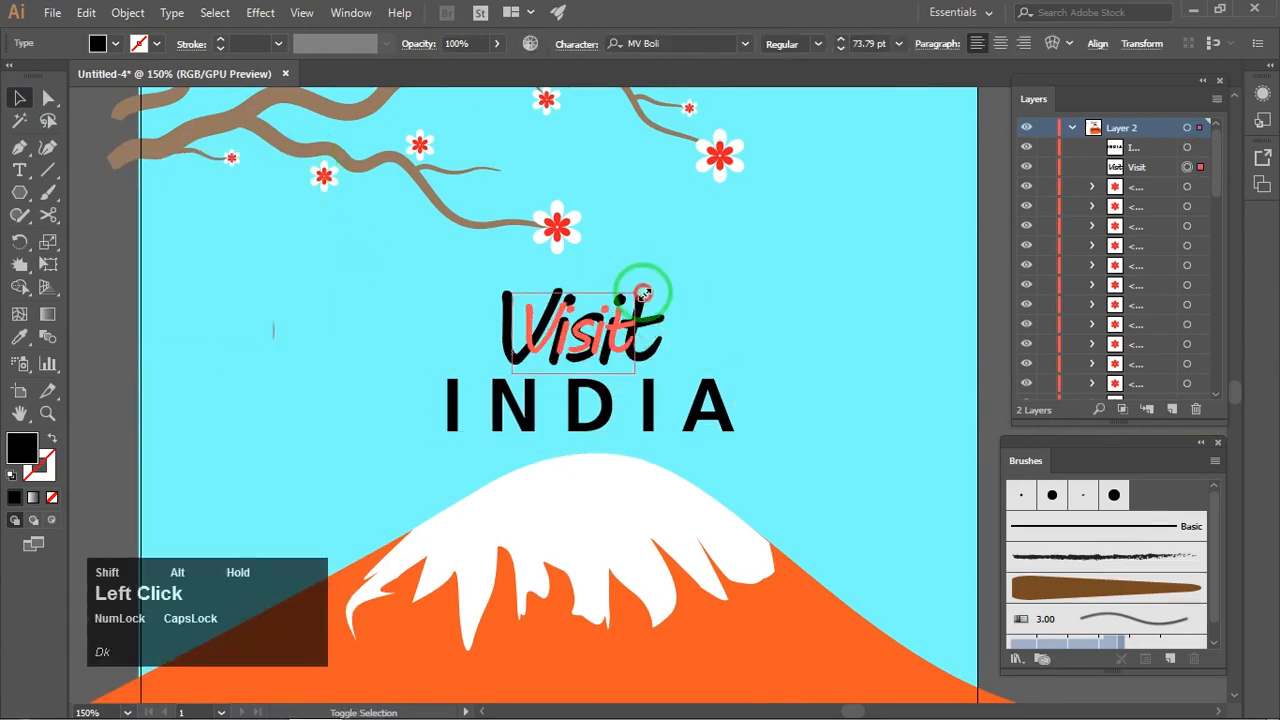
pyautogui.click(819, 44)
pyautogui.moveTo(597, 345); pyautogui.dragTo(600, 355)
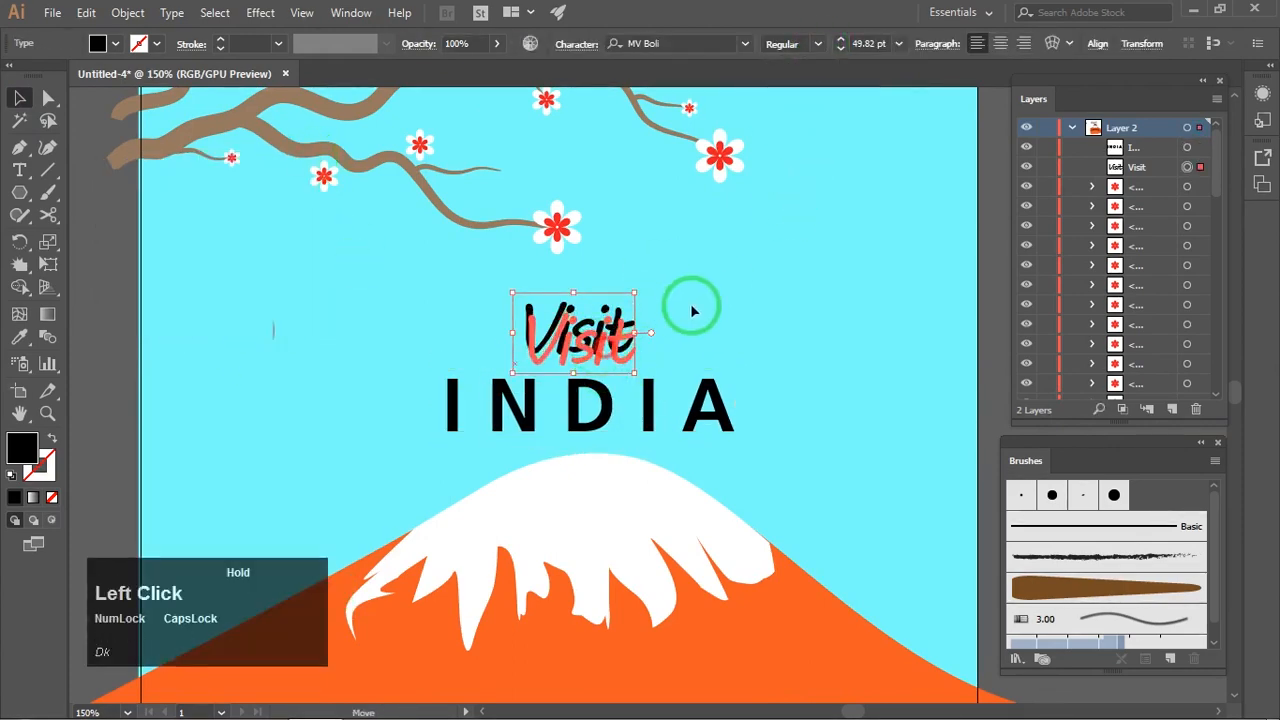
# Select both words "Visit" and "INDIA" and fill them with white.
pyautogui.scroll(-3, 692, 309)
pyautogui.click(717, 306)
pyautogui.moveTo(713, 306); pyautogui.dragTo(540, 402)
pyautogui.scroll(2, 585, 345)
pyautogui.click(116, 44)
pyautogui.click(38, 81)
pyautogui.click(704, 256)
# Align "Visit" and "INDIA" to each other by their horizontal centres.
pyautogui.moveTo(691, 303); pyautogui.dragTo(695, 293)
pyautogui.scroll(1, 593, 353)
pyautogui.click(606, 409)
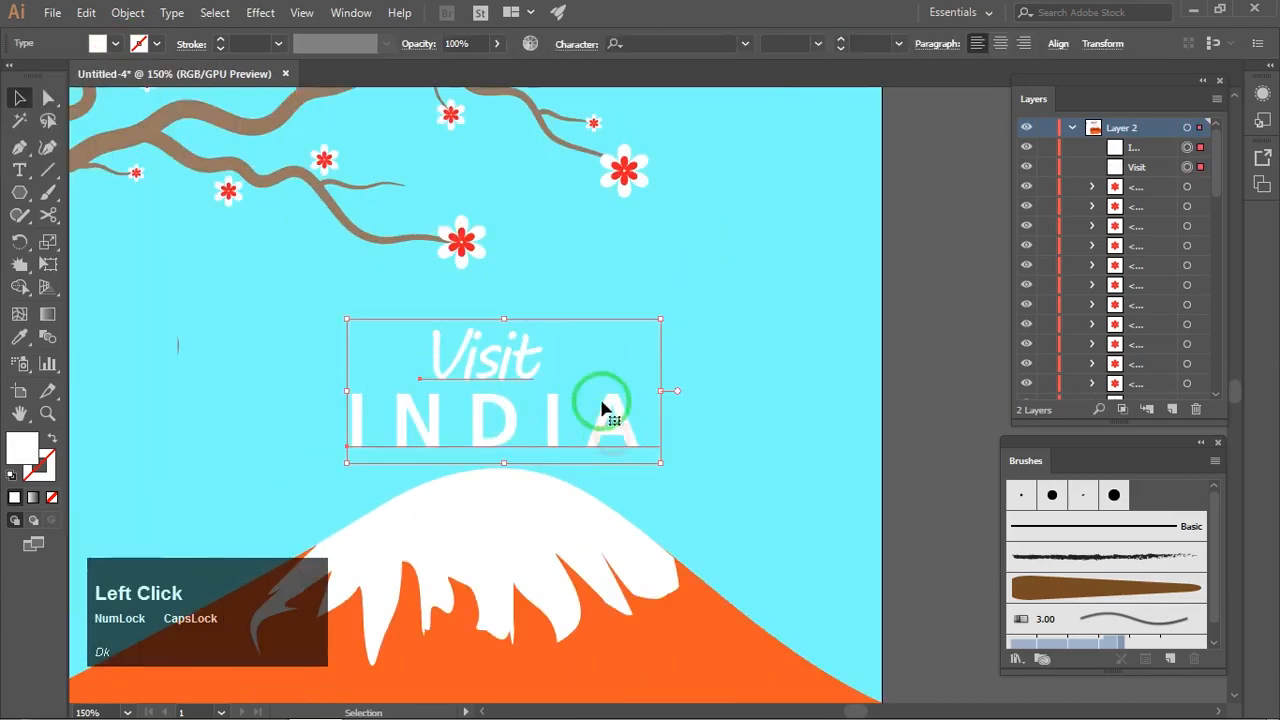
pyautogui.click(1000, 43)
pyautogui.hotkey('ctrl', 'z')
pyautogui.click(351, 13)
pyautogui.click(434, 237)
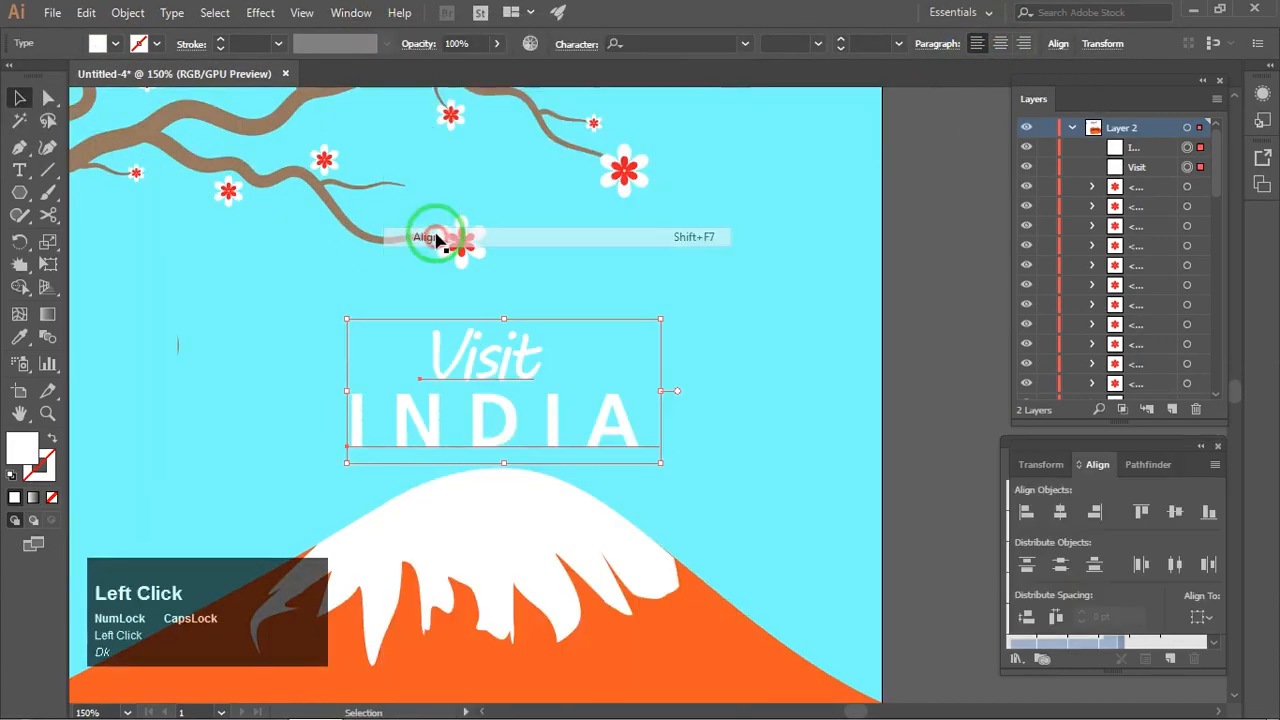
pyautogui.click(1061, 513)
pyautogui.click(1218, 445)
# Nudge "INDIA" slightly up and to the left beneath "Visit".
pyautogui.click(700, 346)
pyautogui.click(534, 414)
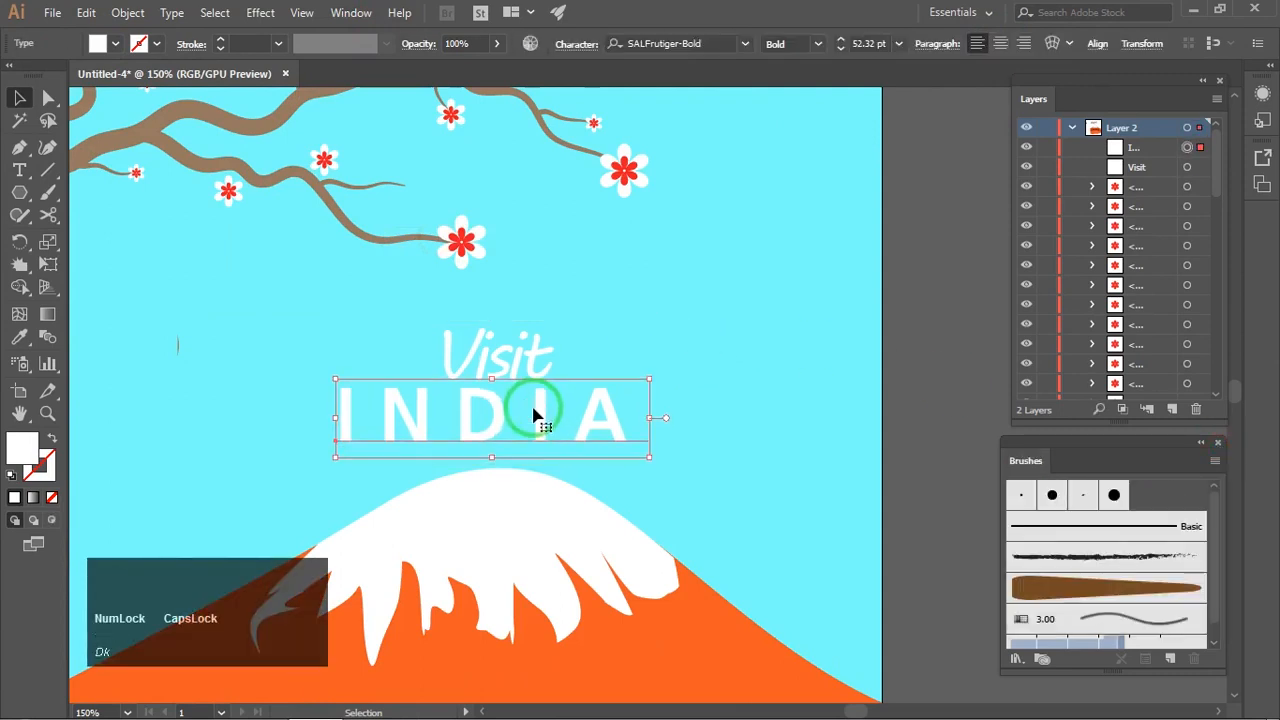
pyautogui.click(643, 314)
# Scale both words down together, keeping them centred above the snowy peak.
pyautogui.scroll(-3, 643, 327)
pyautogui.scroll(1, 647, 319)
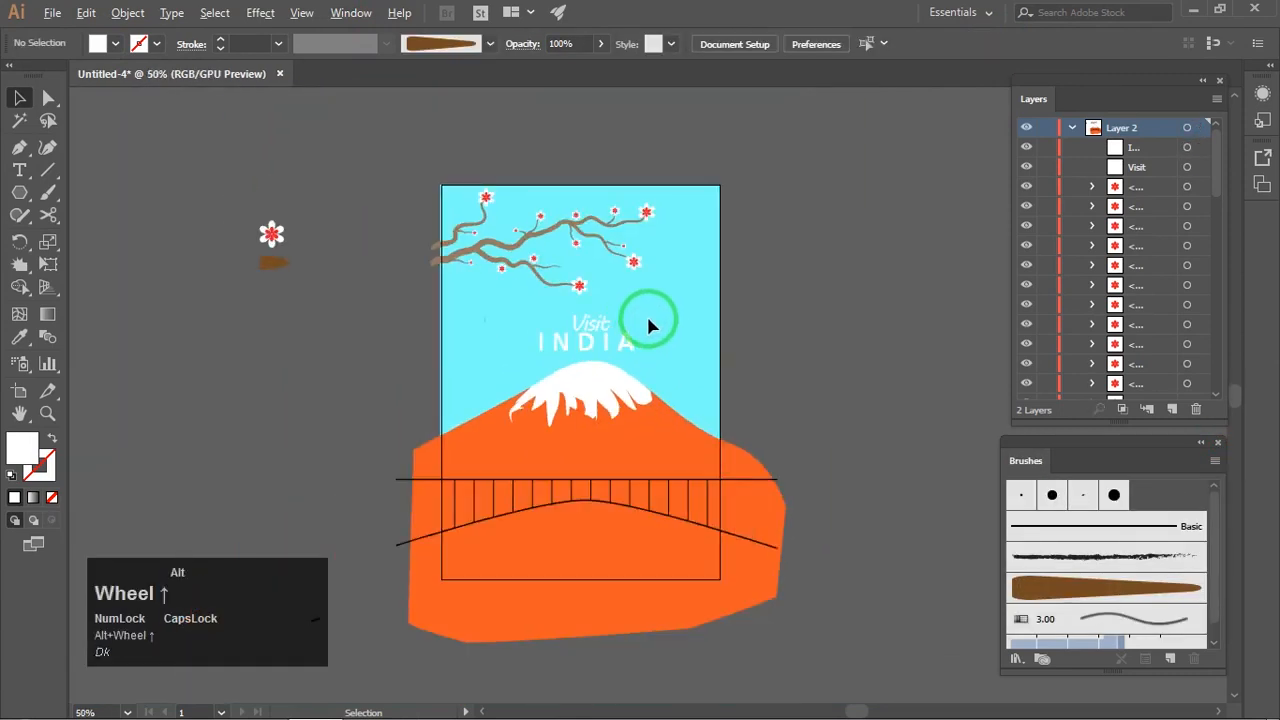
pyautogui.moveTo(510, 303); pyautogui.dragTo(614, 352)
pyautogui.moveTo(643, 309); pyautogui.dragTo(619, 319)
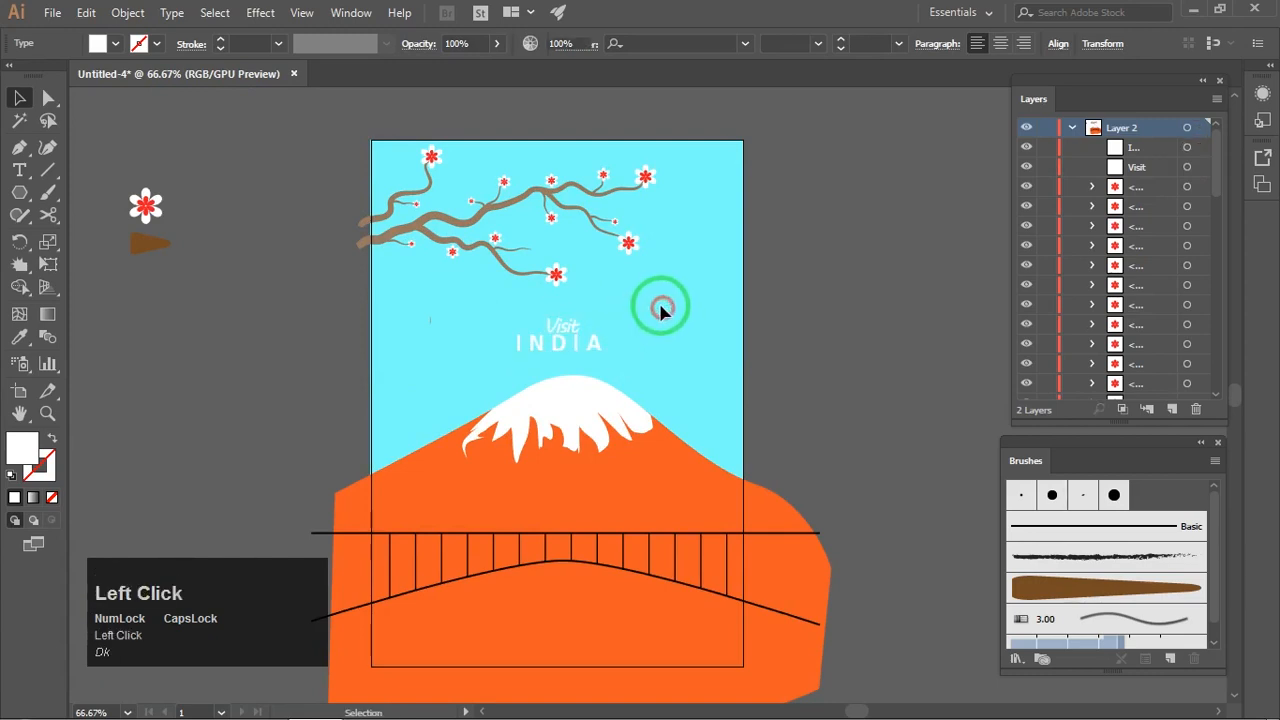
# Nudge the word "Visit" slightly upward above "INDIA".
pyautogui.scroll(2, 606, 314)
pyautogui.click(545, 340)
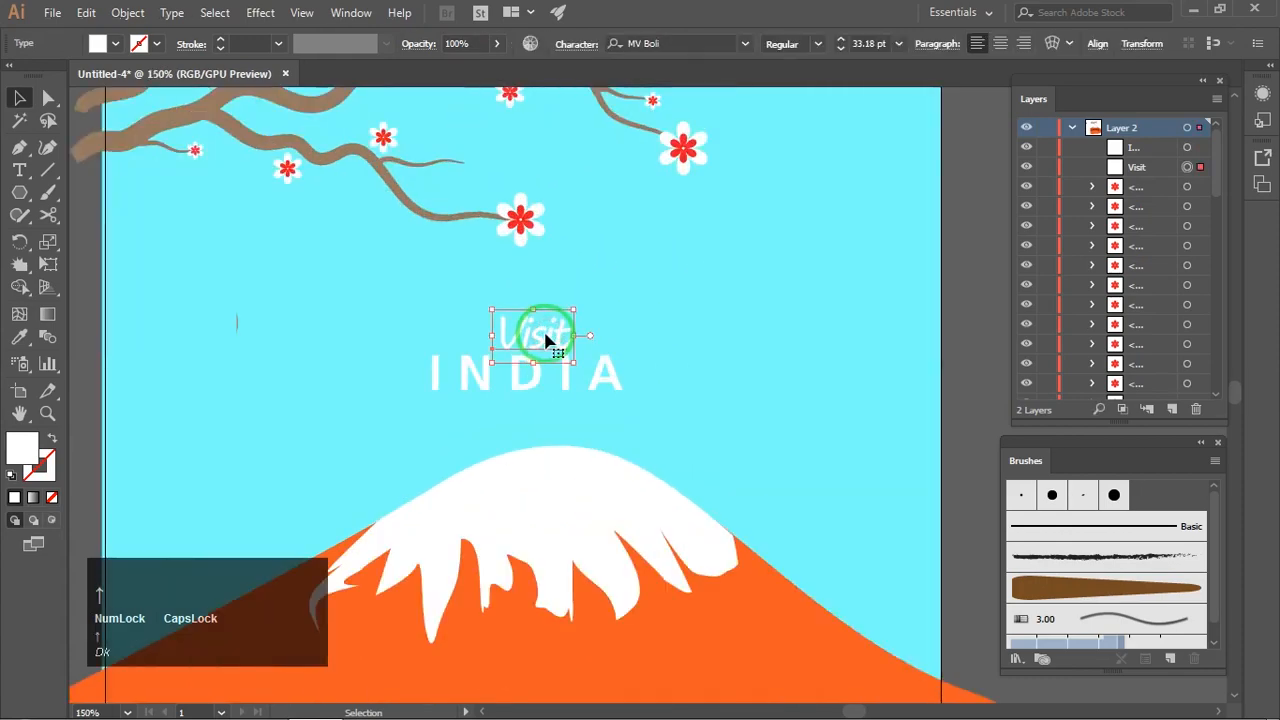
pyautogui.click(705, 307)
# Change the fill of the background rectangle in Layer 1 to a deeper, more saturated cyan.
pyautogui.scroll(-3, 700, 294)
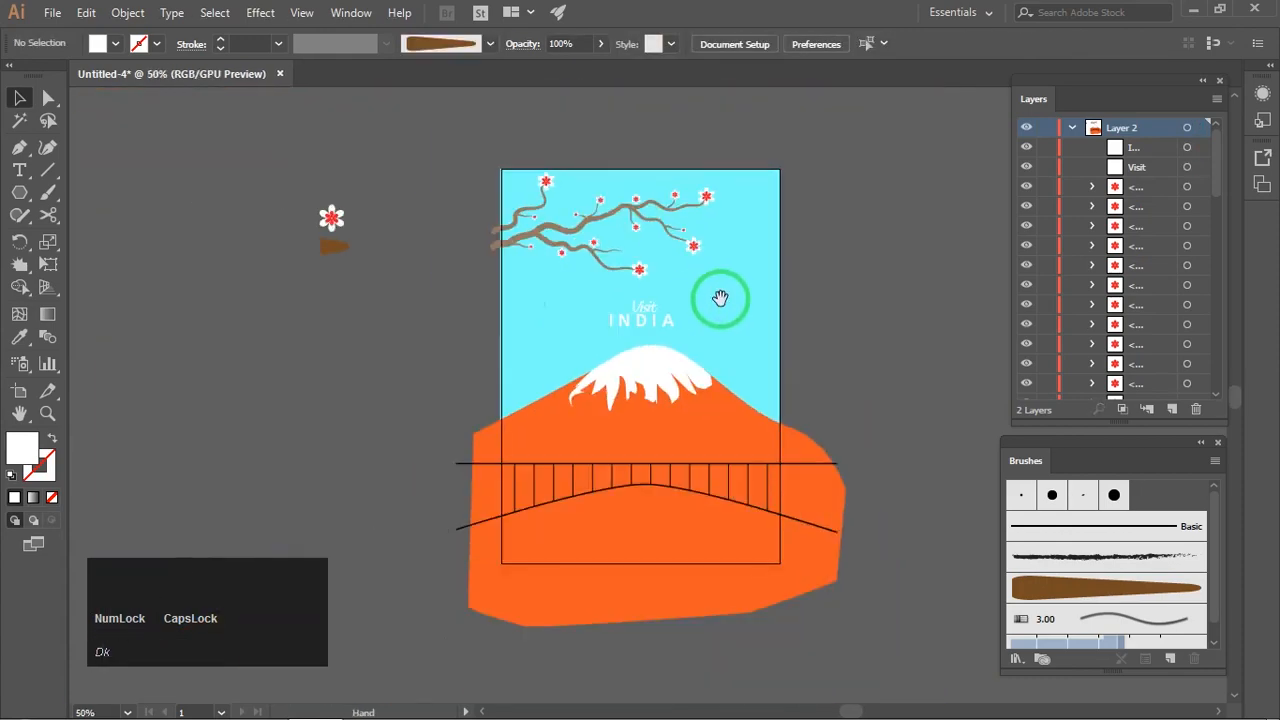
pyautogui.press('space')
pyautogui.moveTo(720, 294); pyautogui.dragTo(659, 311)
pyautogui.scroll(1, 656, 310)
pyautogui.press('space')
pyautogui.moveTo(1212, 175); pyautogui.dragTo(1233, 392)
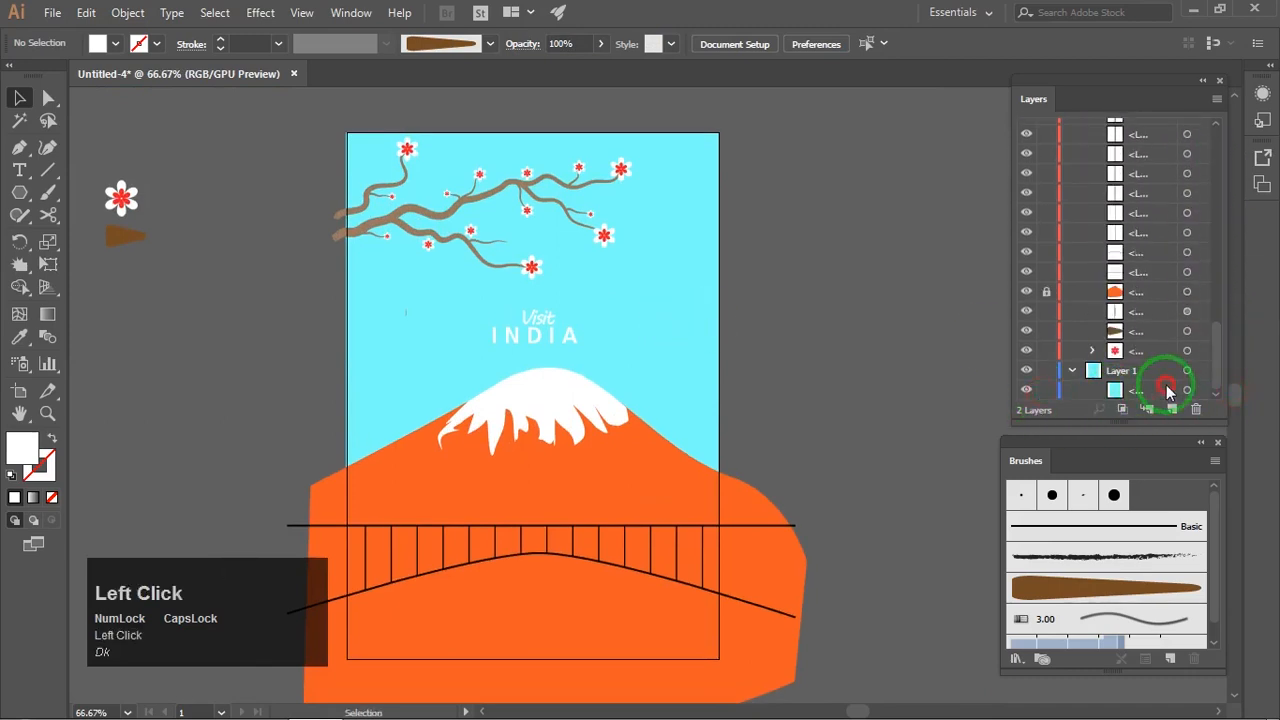
pyautogui.click(670, 285)
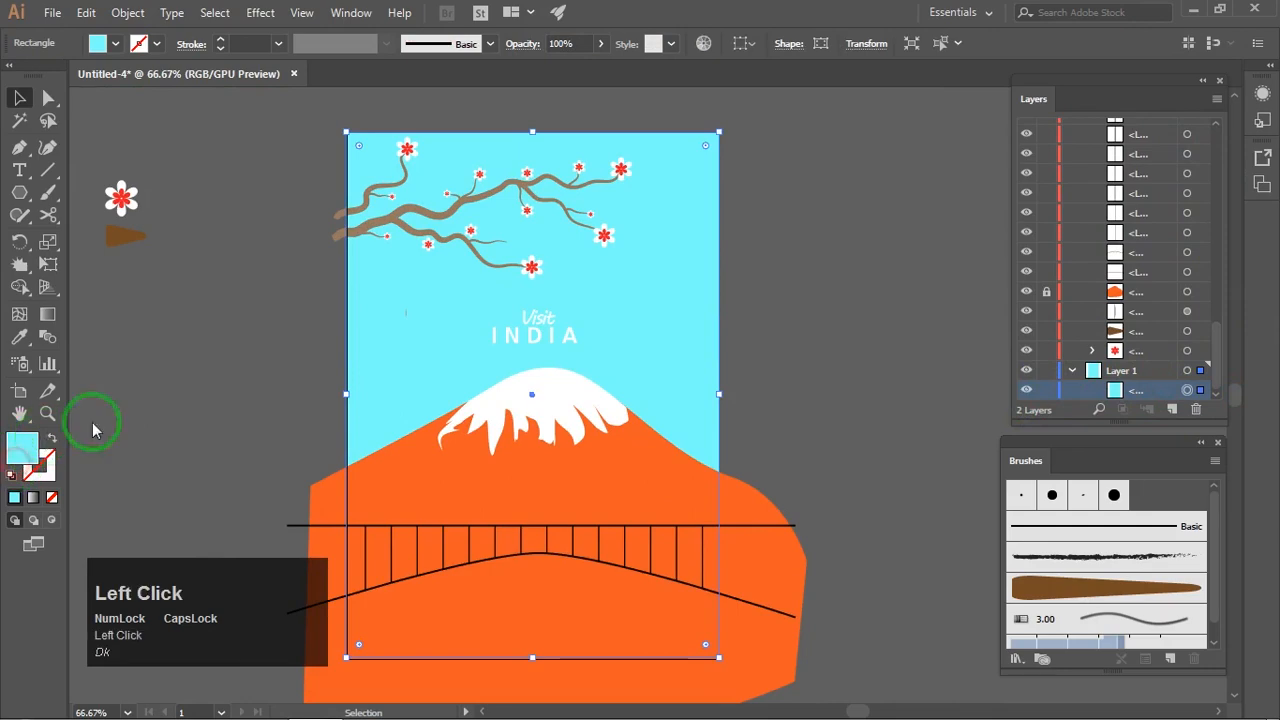
pyautogui.doubleClick(22, 449)
pyautogui.moveTo(768, 169); pyautogui.dragTo(871, 160)
pyautogui.click(913, 212)
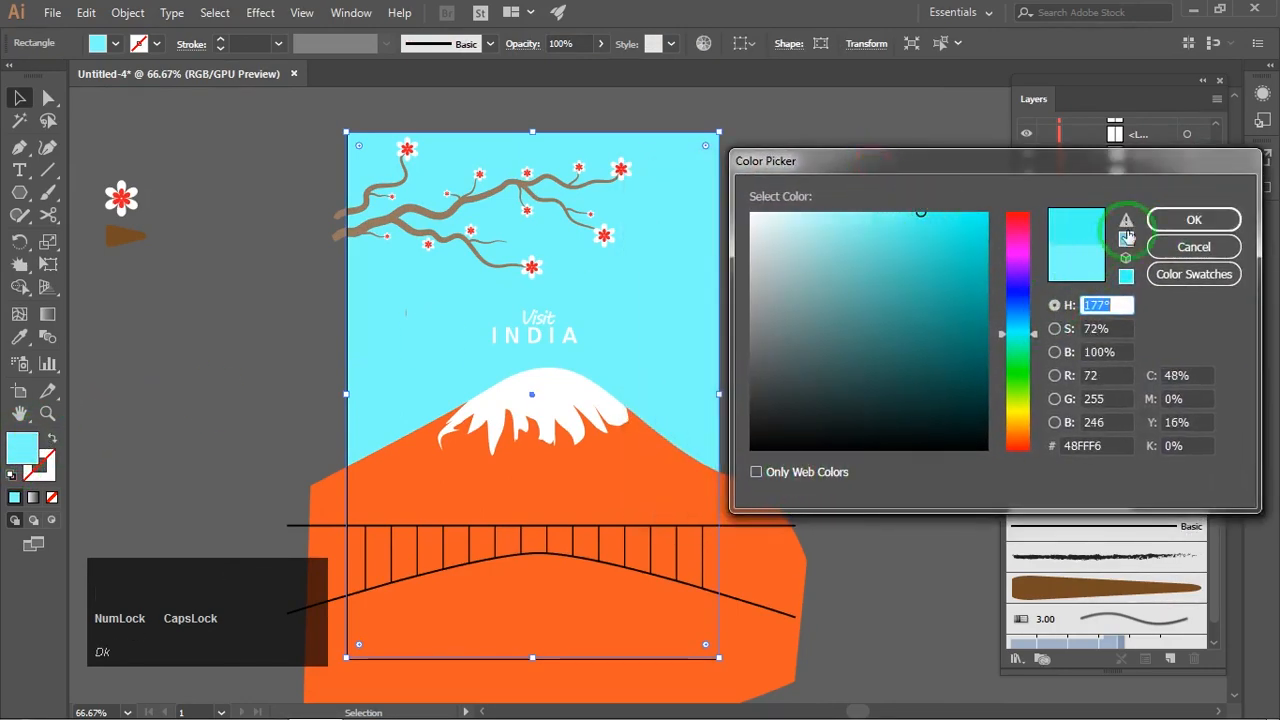
pyautogui.click(1185, 218)
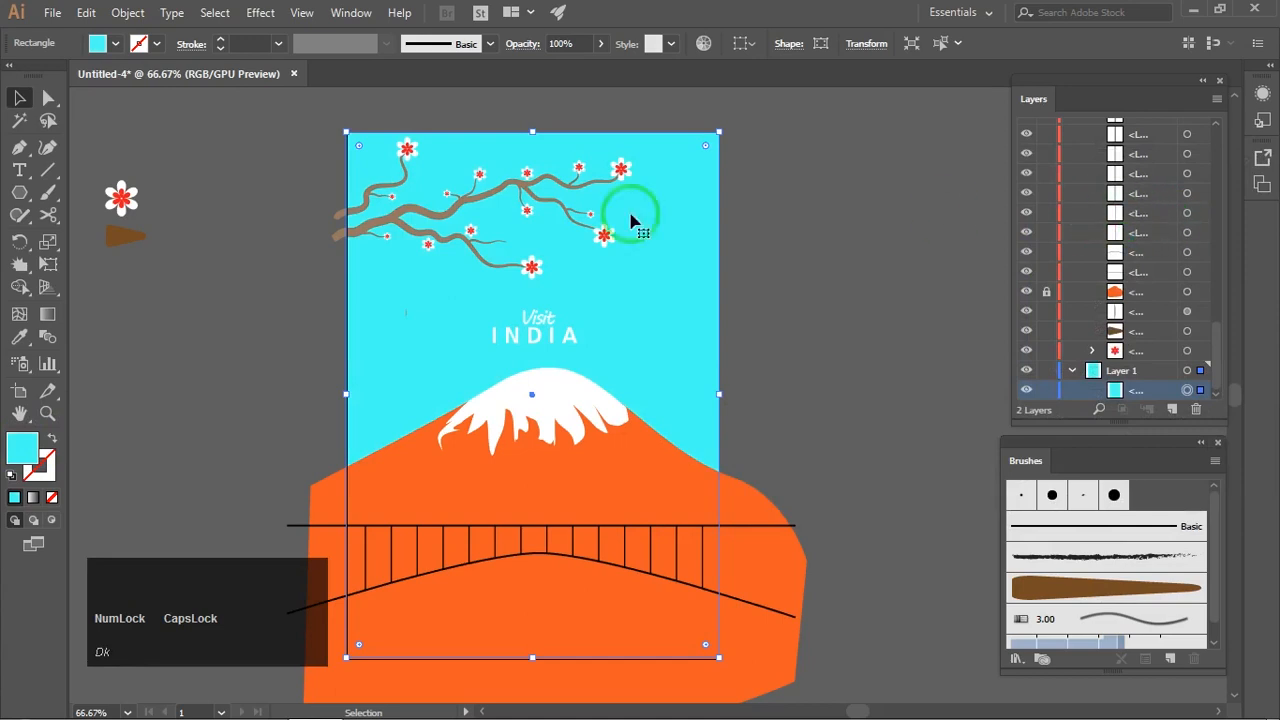
pyautogui.click(214, 158)
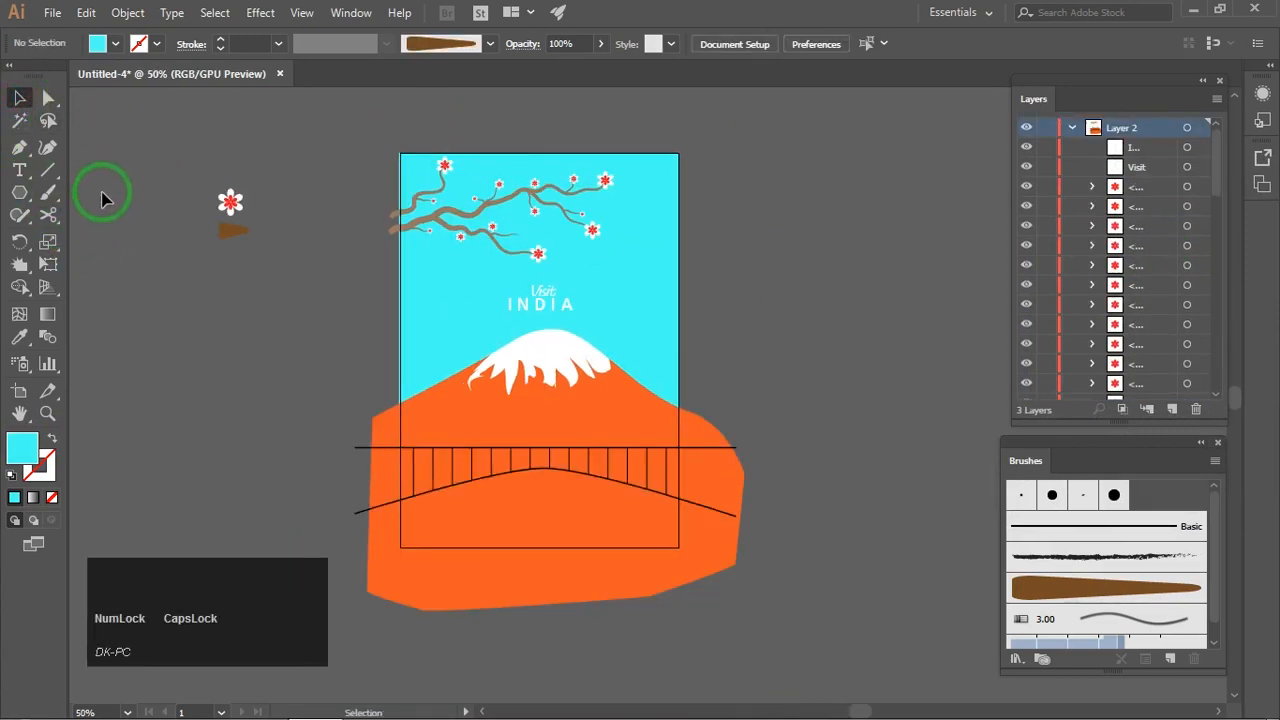
# Draw a white rectangle without a stroke across the whole artboard, in front of the poster artwork.
pyautogui.click(19, 192)
pyautogui.click(70, 200)
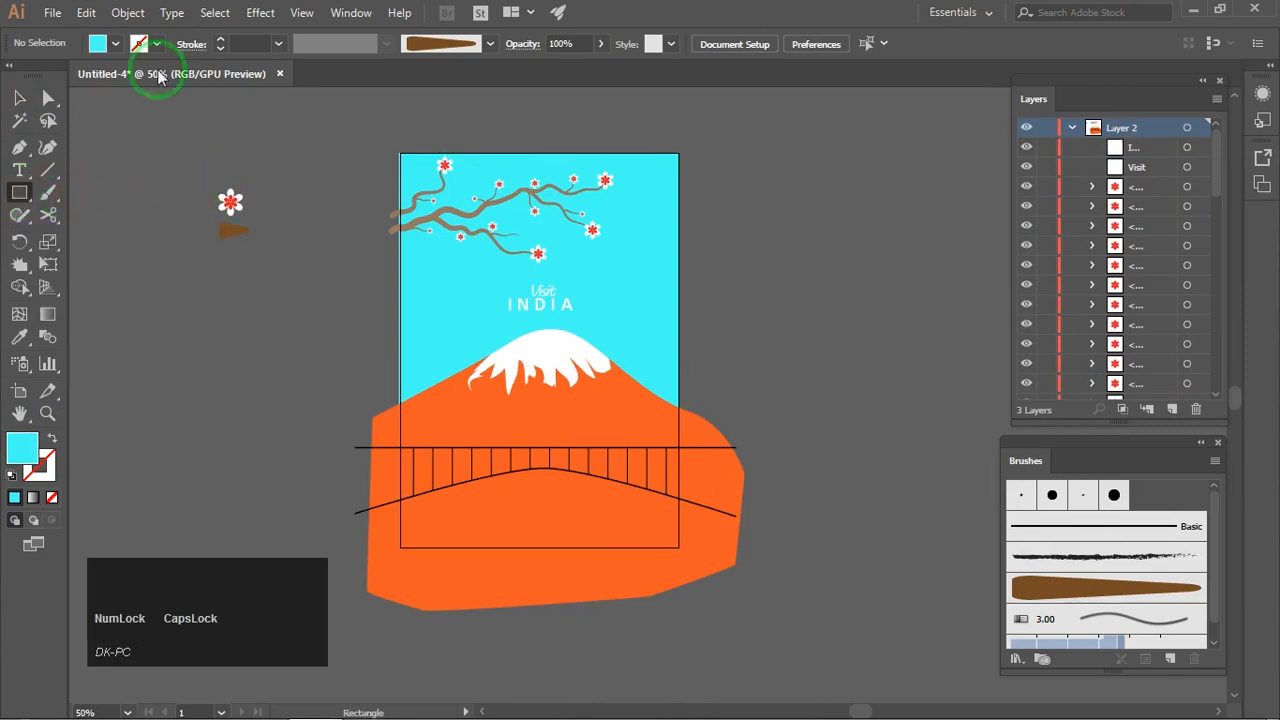
pyautogui.click(115, 44)
pyautogui.click(38, 78)
pyautogui.click(113, 244)
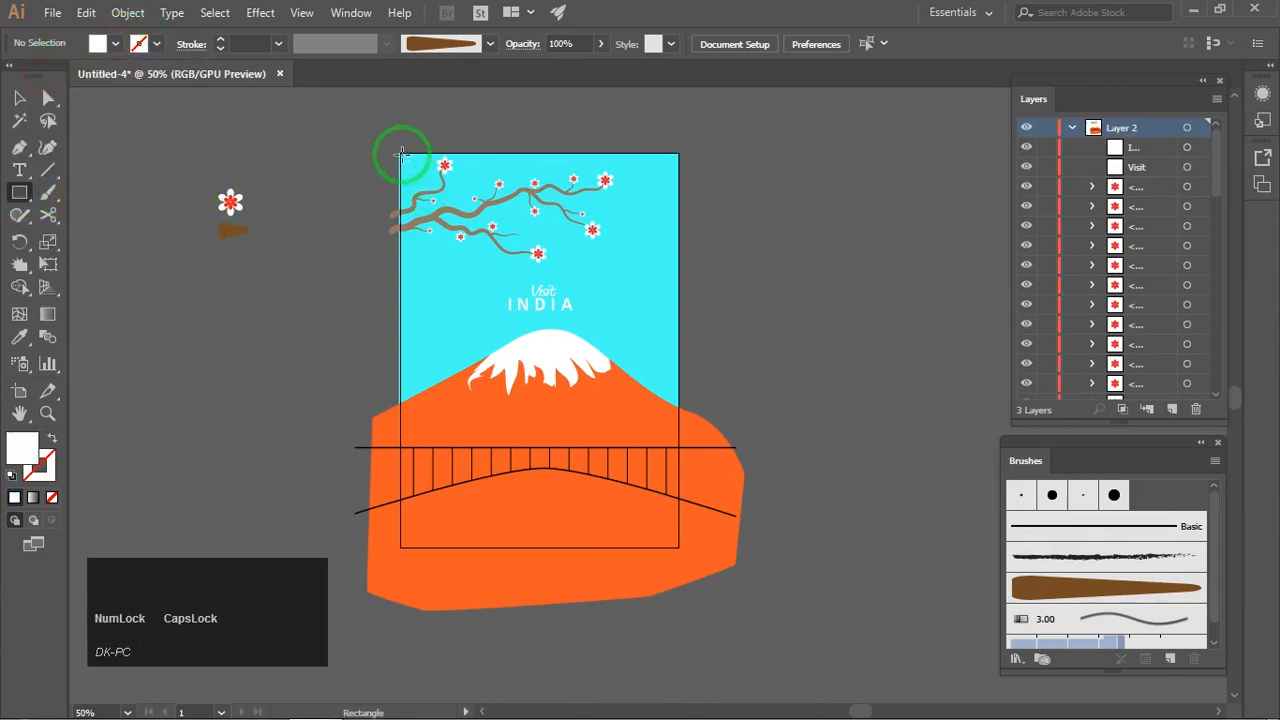
pyautogui.moveTo(400, 153); pyautogui.dragTo(439, 239)
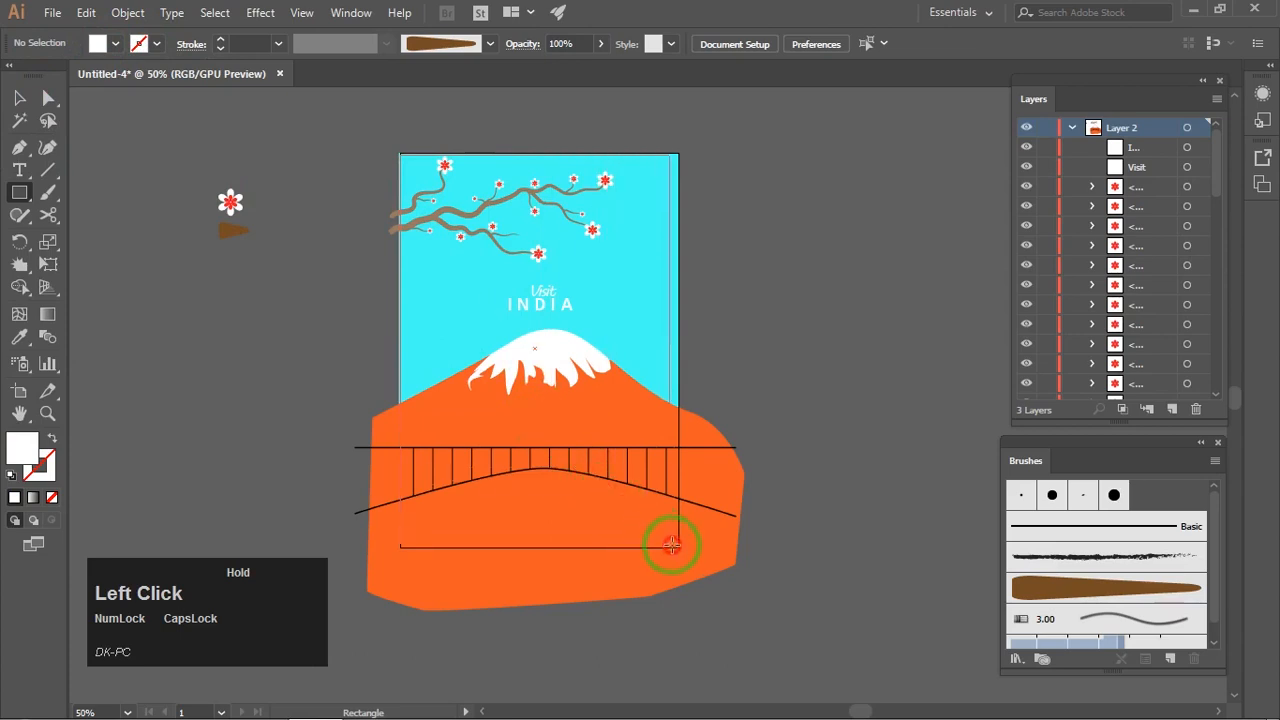
pyautogui.moveTo(677, 545); pyautogui.dragTo(677, 547)
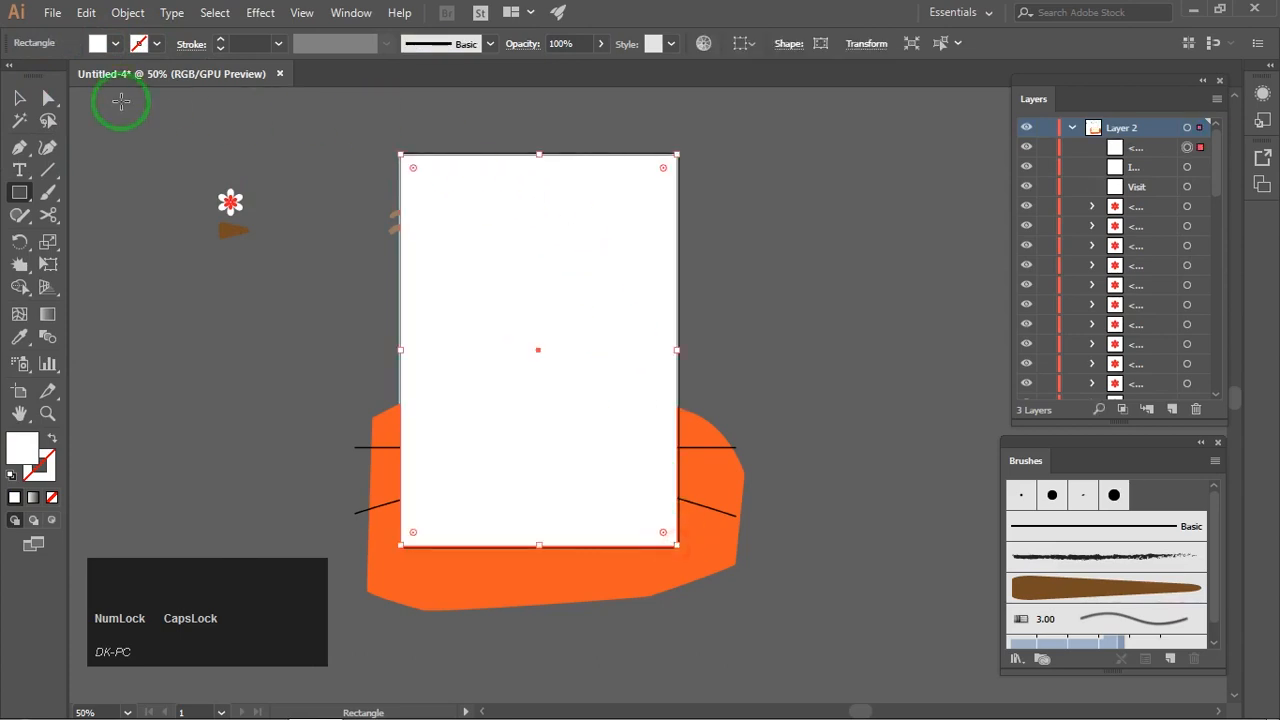
pyautogui.click(47, 97)
pyautogui.click(12, 102)
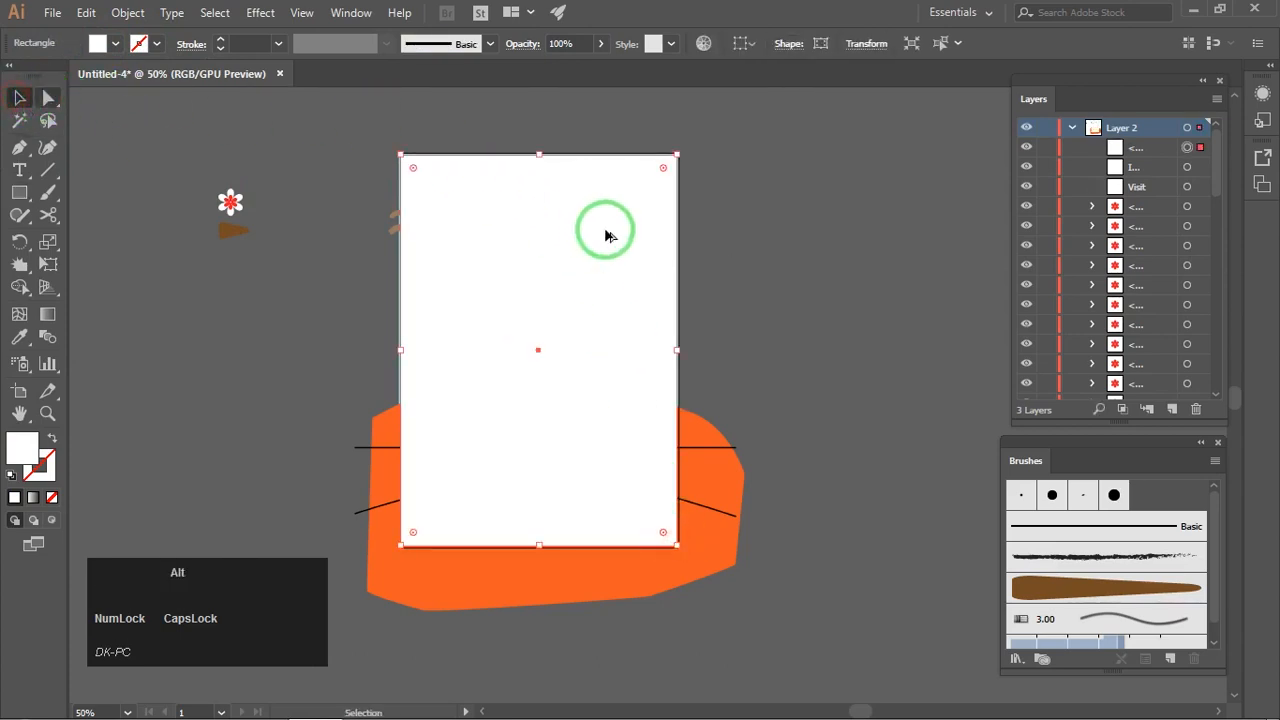
# Extend the white rectangle's upper edge to meet the artboard's upper edge.
pyautogui.scroll(3, 592, 200)
pyautogui.moveTo(522, 246); pyautogui.dragTo(563, 400)
pyautogui.scroll(2, 410, 275)
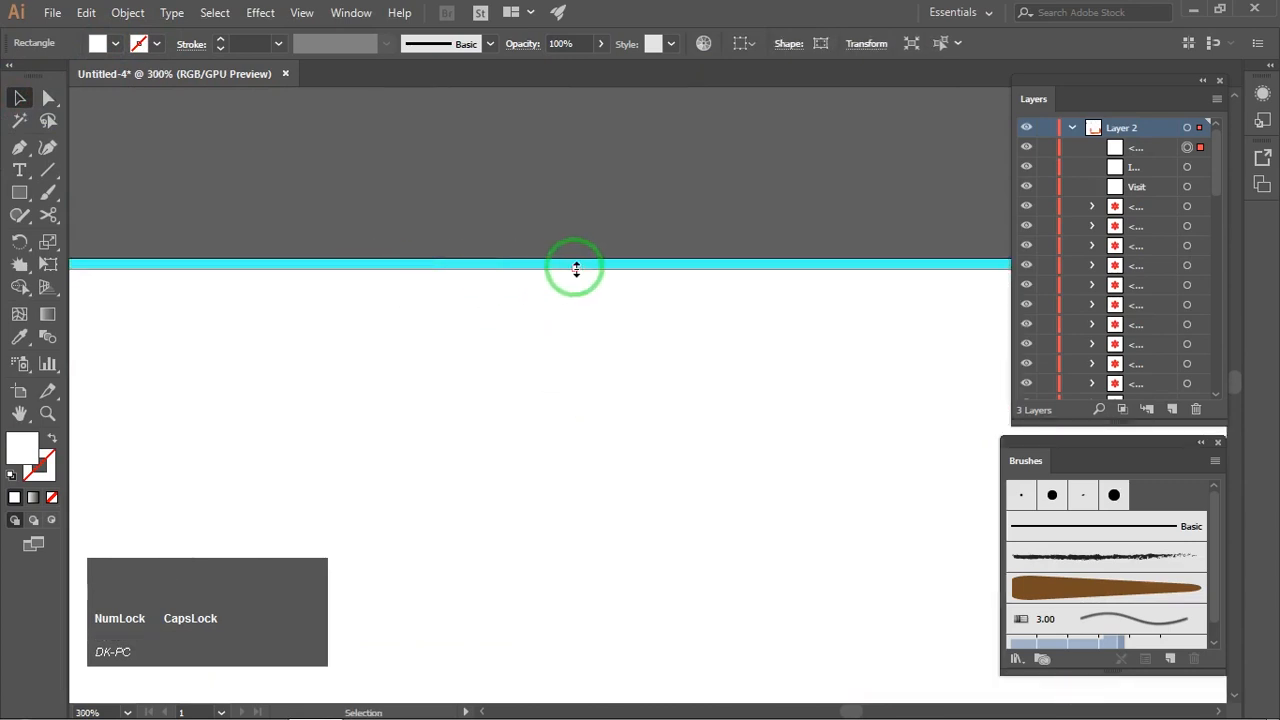
pyautogui.moveTo(575, 269); pyautogui.dragTo(575, 257)
# Adjust the sides of the white rectangle to line up with the artboard, widening it to cover the cyan strip on the right.
pyautogui.moveTo(712, 312); pyautogui.dragTo(260, 183)
pyautogui.moveTo(773, 323); pyautogui.dragTo(523, 307)
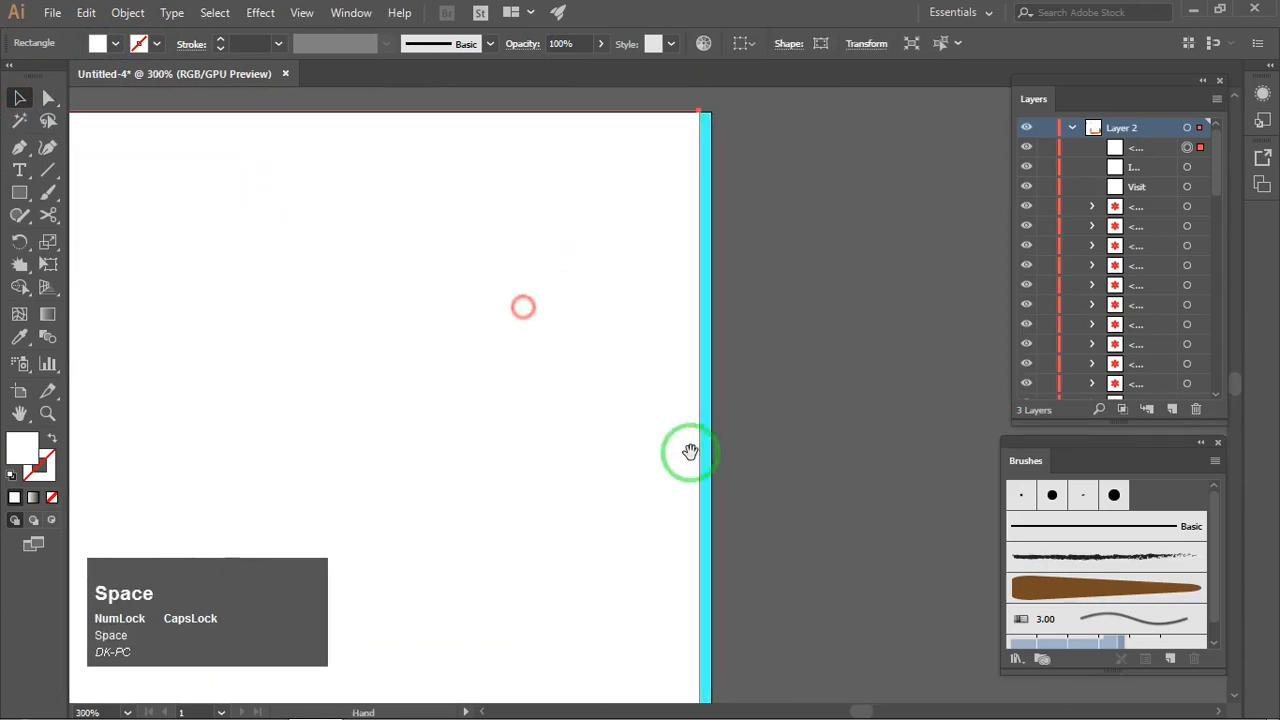
pyautogui.moveTo(654, 471); pyautogui.dragTo(617, 216)
pyautogui.moveTo(629, 314); pyautogui.dragTo(623, 173)
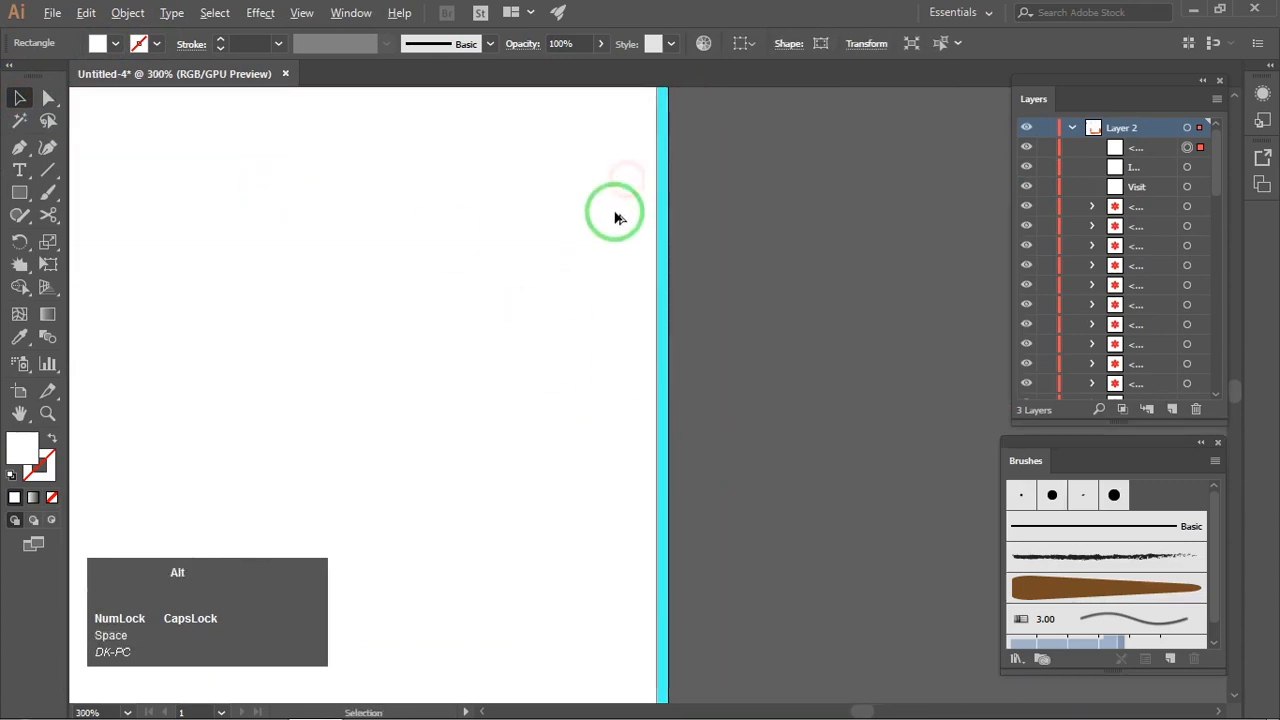
pyautogui.scroll(-5, 616, 212)
pyautogui.keyDown('alt'); pyautogui.scroll(4, 627, 320); pyautogui.keyUp('alt')
pyautogui.moveTo(600, 350); pyautogui.dragTo(617, 349)
pyautogui.keyDown('alt'); pyautogui.scroll(-6, 615, 348); pyautogui.keyUp('alt')
pyautogui.keyDown('alt'); pyautogui.scroll(8, 430, 290); pyautogui.keyUp('alt')
pyautogui.moveTo(541, 241); pyautogui.dragTo(531, 242)
# Align the white rectangle's lower edge with the artboard's lower edge.
pyautogui.keyDown('alt'); pyautogui.scroll(-8, 531, 242); pyautogui.keyUp('alt')
pyautogui.moveTo(661, 338); pyautogui.dragTo(609, 300)
pyautogui.keyDown('alt'); pyautogui.scroll(6, 611, 420); pyautogui.keyUp('alt')
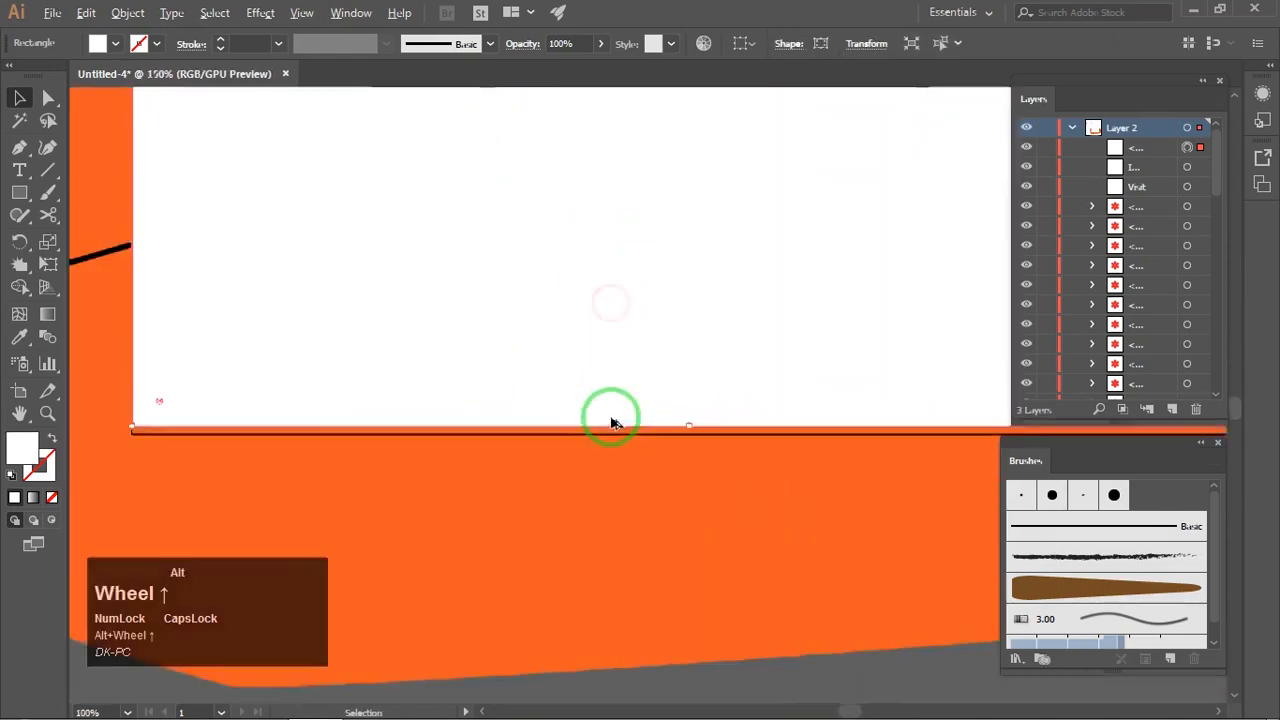
pyautogui.moveTo(642, 426); pyautogui.dragTo(651, 399)
# Pull in the left edge of the cyan background rectangle so it is flush with the white rectangle.
pyautogui.keyDown('alt'); pyautogui.scroll(-6, 651, 398); pyautogui.keyUp('alt')
pyautogui.moveTo(559, 300); pyautogui.dragTo(549, 434)
pyautogui.keyDown('alt'); pyautogui.scroll(5, 491, 257); pyautogui.keyUp('alt')
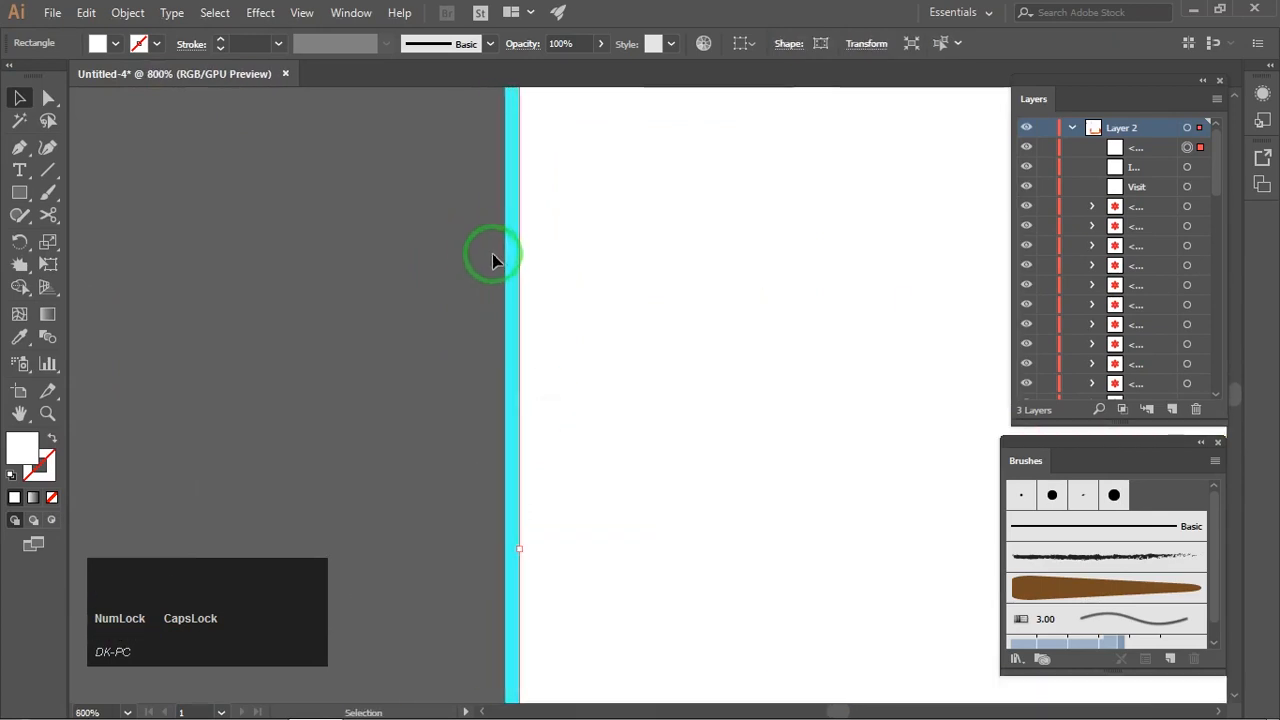
pyautogui.click(509, 269)
pyautogui.keyDown('alt'); pyautogui.scroll(-5, 511, 270); pyautogui.keyUp('alt')
pyautogui.moveTo(507, 257); pyautogui.dragTo(475, 301)
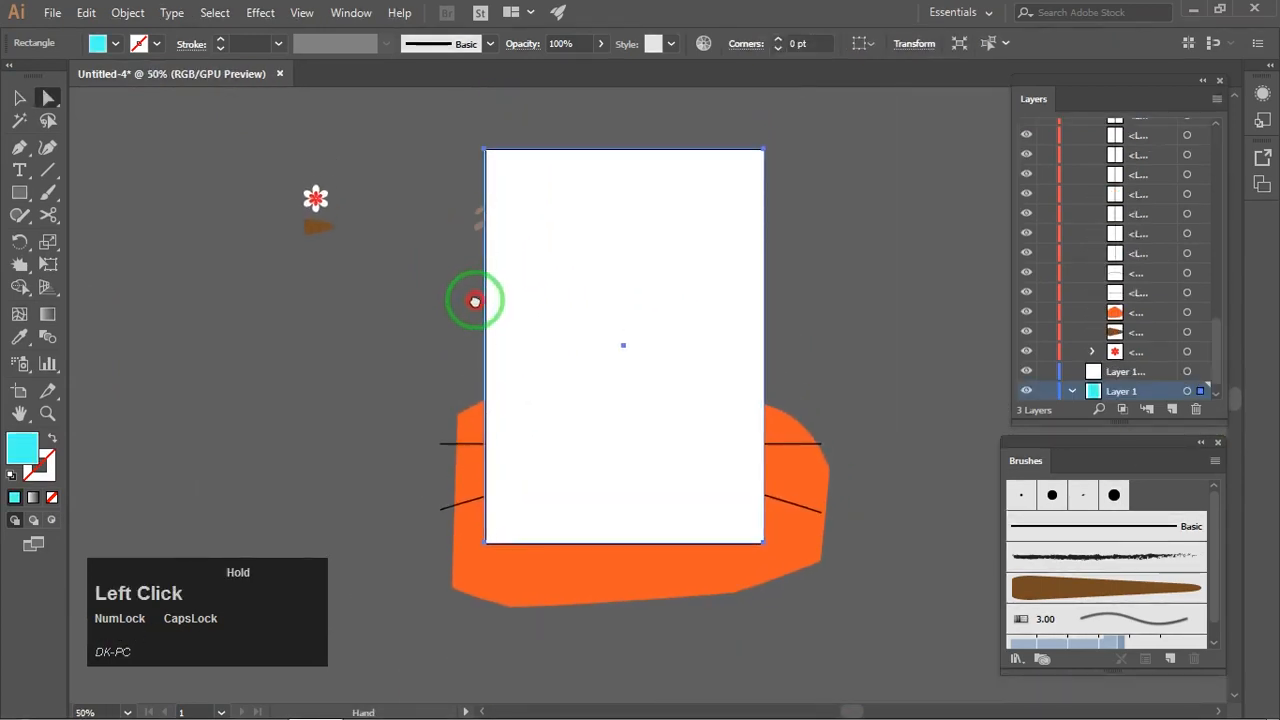
pyautogui.keyDown('alt'); pyautogui.scroll(8, 497, 352); pyautogui.keyUp('alt')
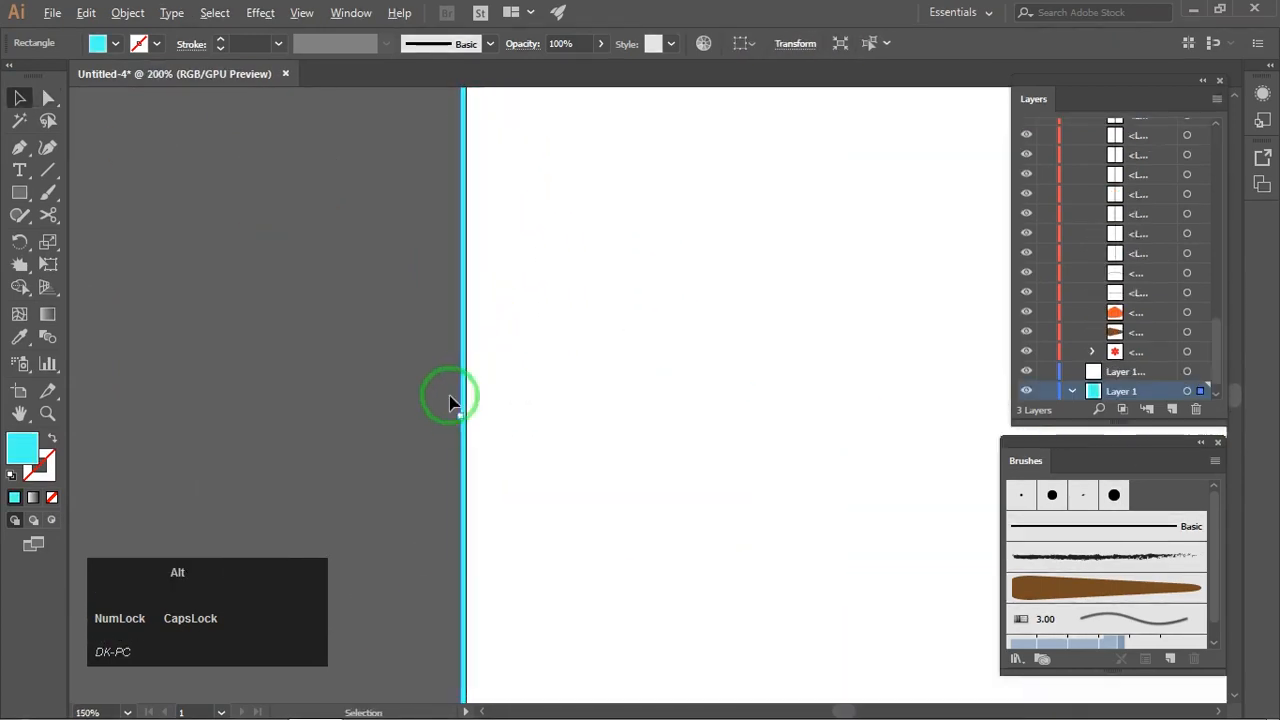
pyautogui.moveTo(468, 435); pyautogui.dragTo(480, 432)
pyautogui.click(391, 389)
# Select the poster artwork together with the white rectangle and make a clipping mask that trims everything to the artboard.
pyautogui.keyDown('alt'); pyautogui.scroll(-12, 514, 326); pyautogui.keyUp('alt')
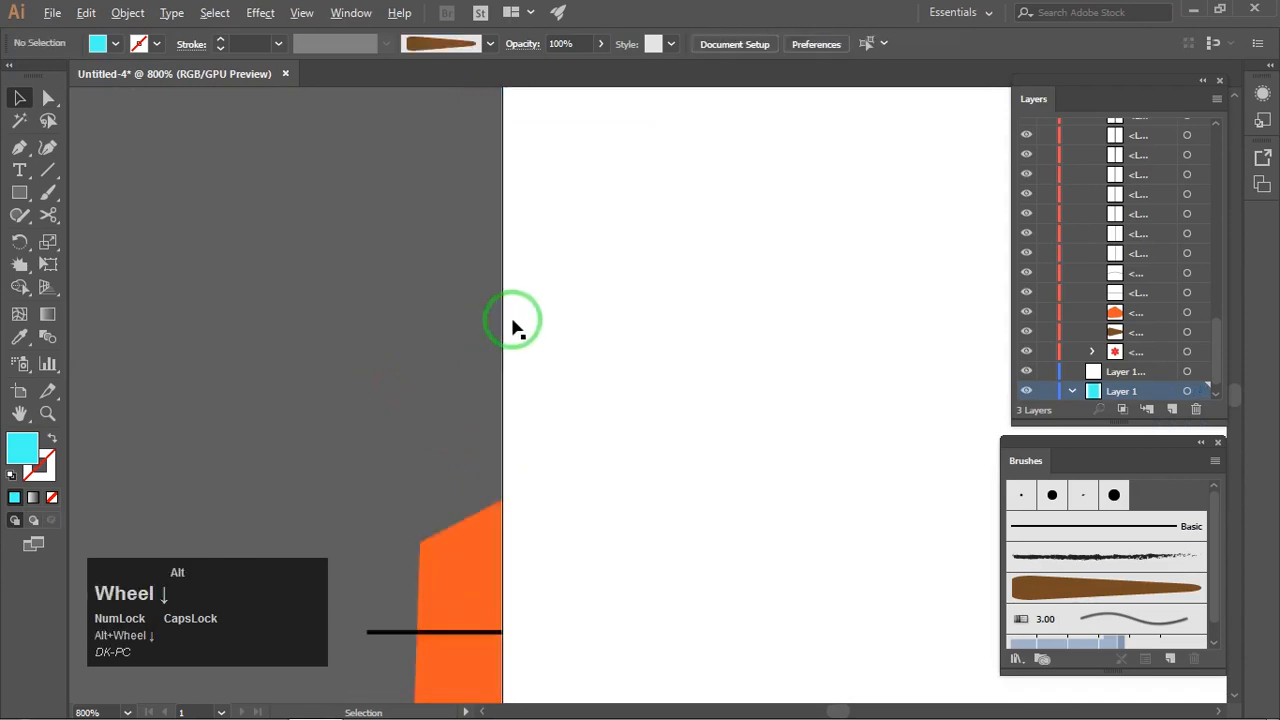
pyautogui.click(505, 292)
pyautogui.keyDown('alt'); pyautogui.scroll(3, 503, 295); pyautogui.keyUp('alt')
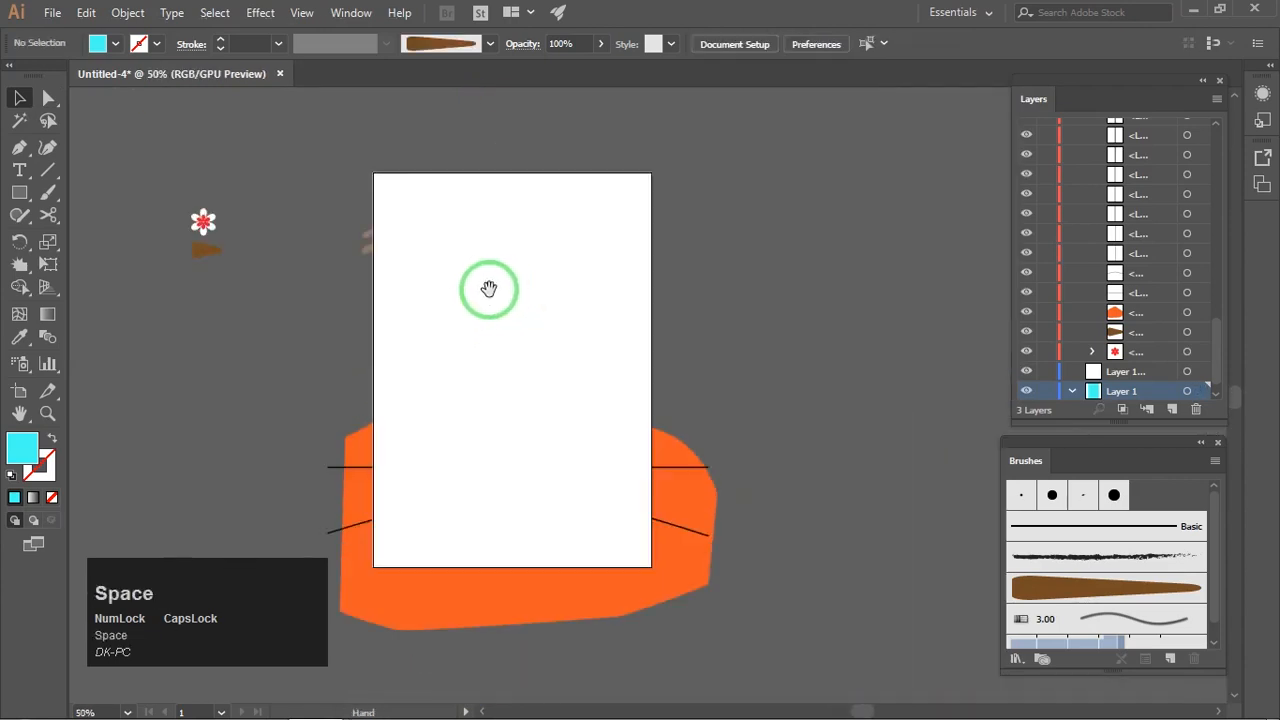
pyautogui.moveTo(489, 289); pyautogui.dragTo(540, 280)
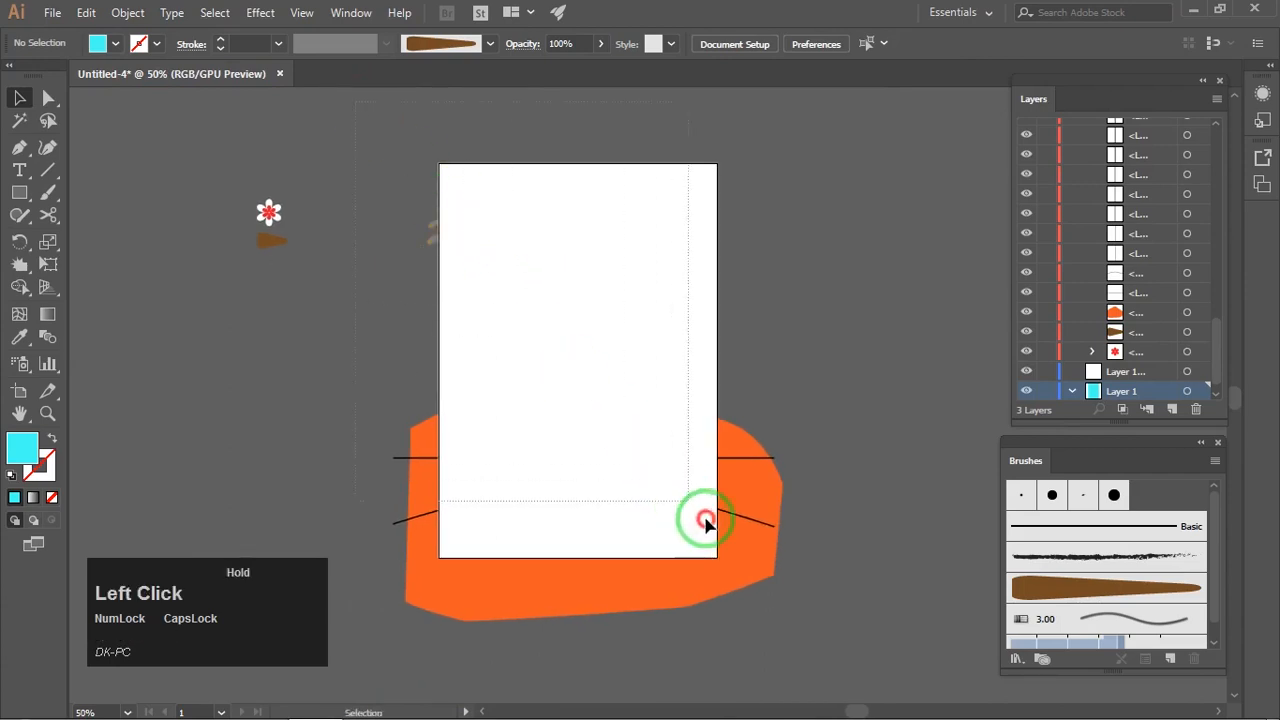
pyautogui.moveTo(836, 630); pyautogui.dragTo(800, 606)
pyautogui.rightClick(643, 298)
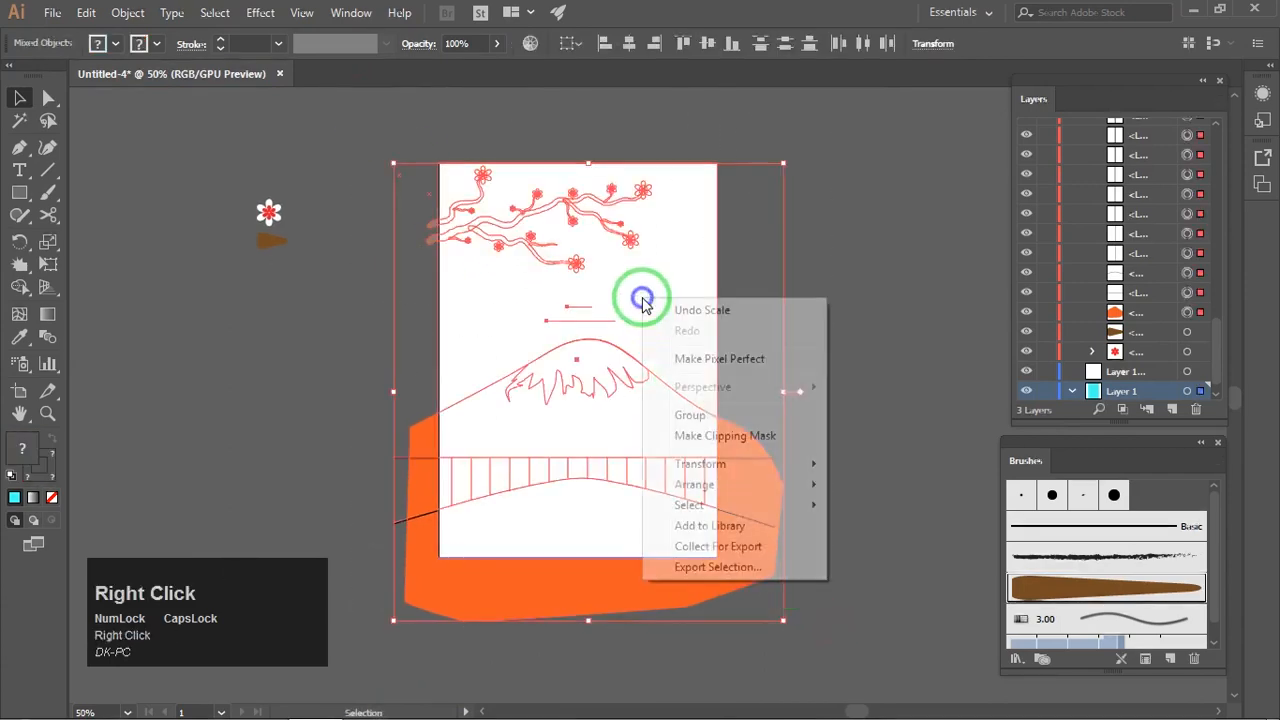
pyautogui.click(710, 437)
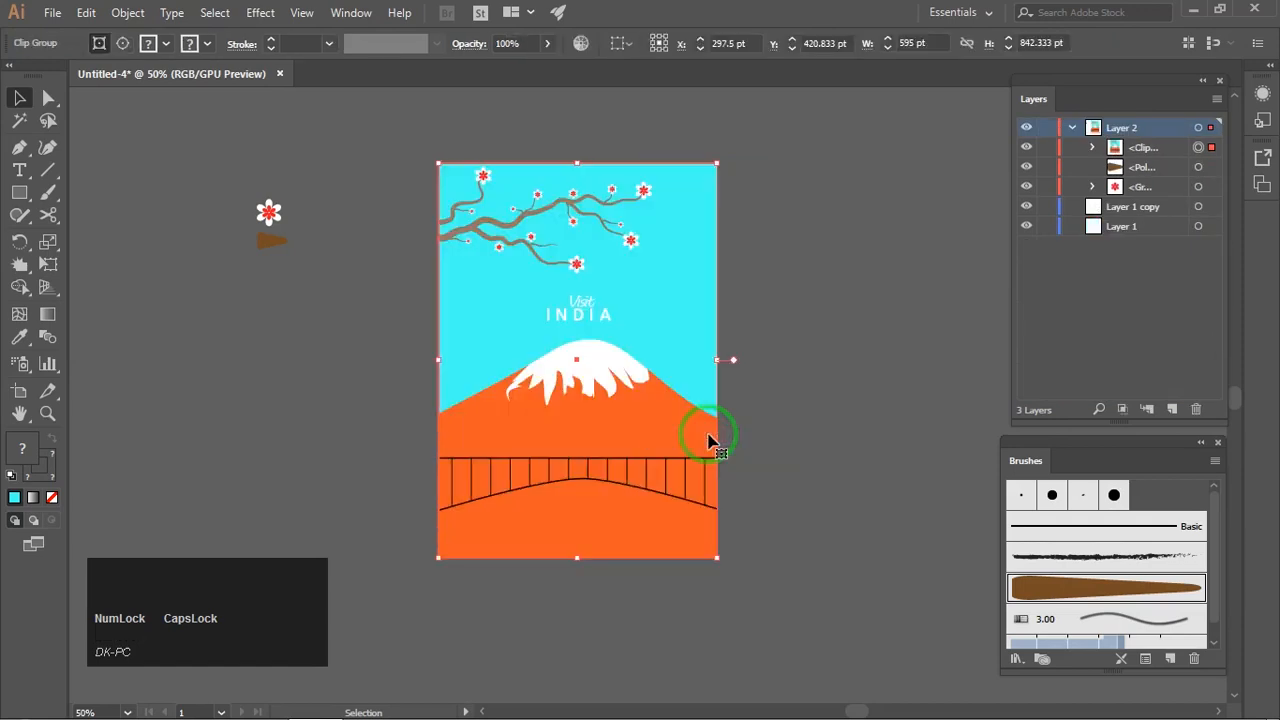
pyautogui.click(797, 349)
# Delete the spare flower and brown brush shape lying outside the artboard.
pyautogui.press('space')
pyautogui.moveTo(634, 380); pyautogui.dragTo(657, 366)
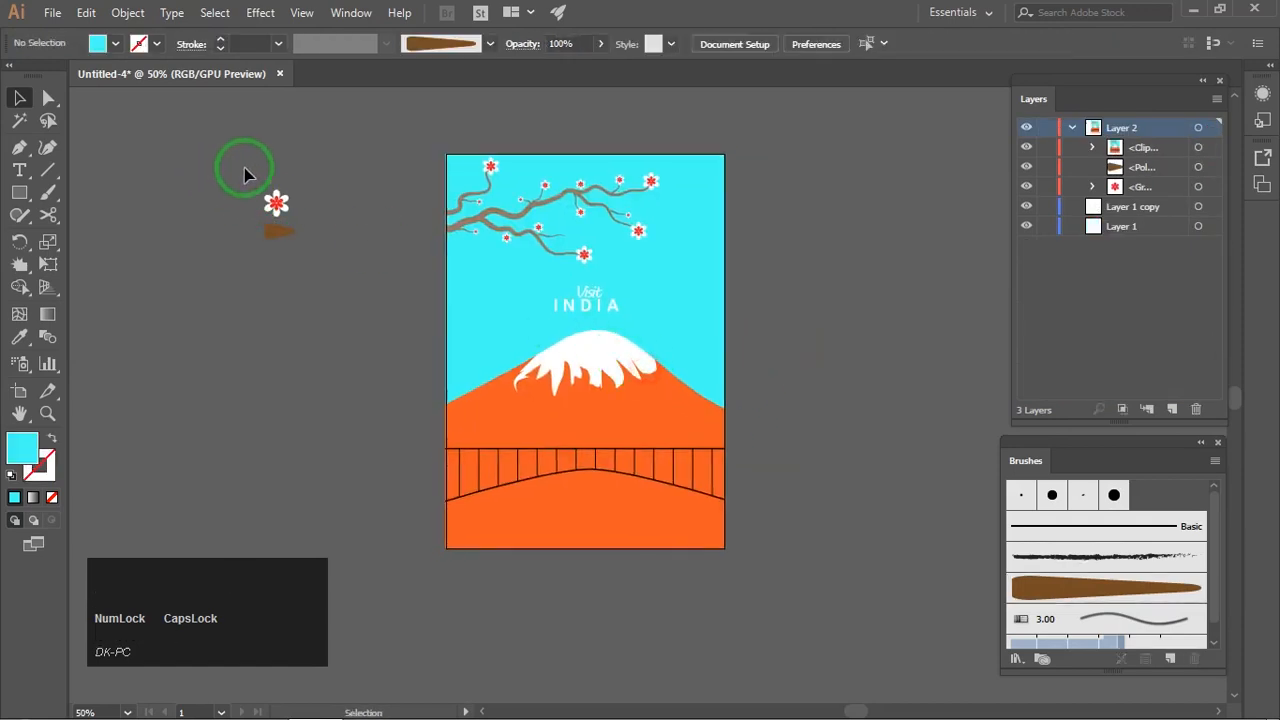
pyautogui.moveTo(243, 166); pyautogui.dragTo(332, 313)
pyautogui.press('Delete')
pyautogui.press('space')
pyautogui.moveTo(651, 303)
pyautogui.mouseDown()
pyautogui.moveTo(629, 306)
pyautogui.moveTo(709, 354)
pyautogui.moveTo(672, 316)
pyautogui.mouseUp()
pyautogui.scroll(2, 629, 318)
pyautogui.scroll(-1, 712, 352)
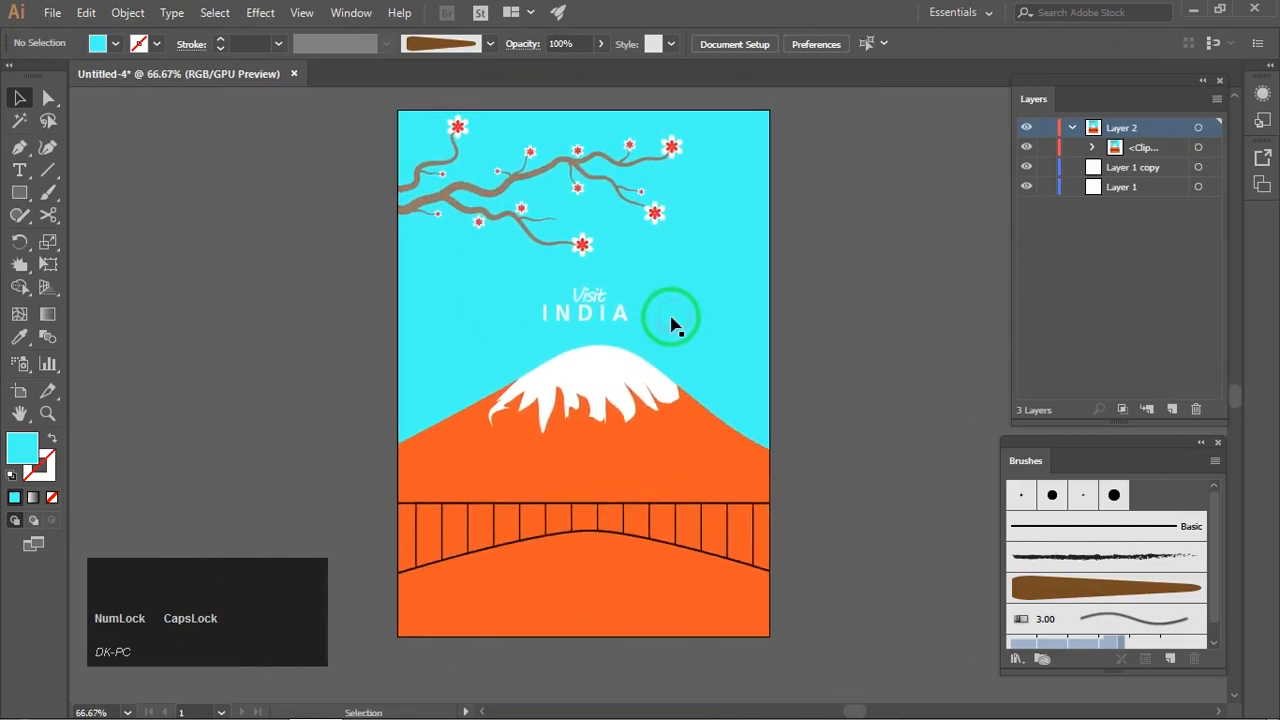